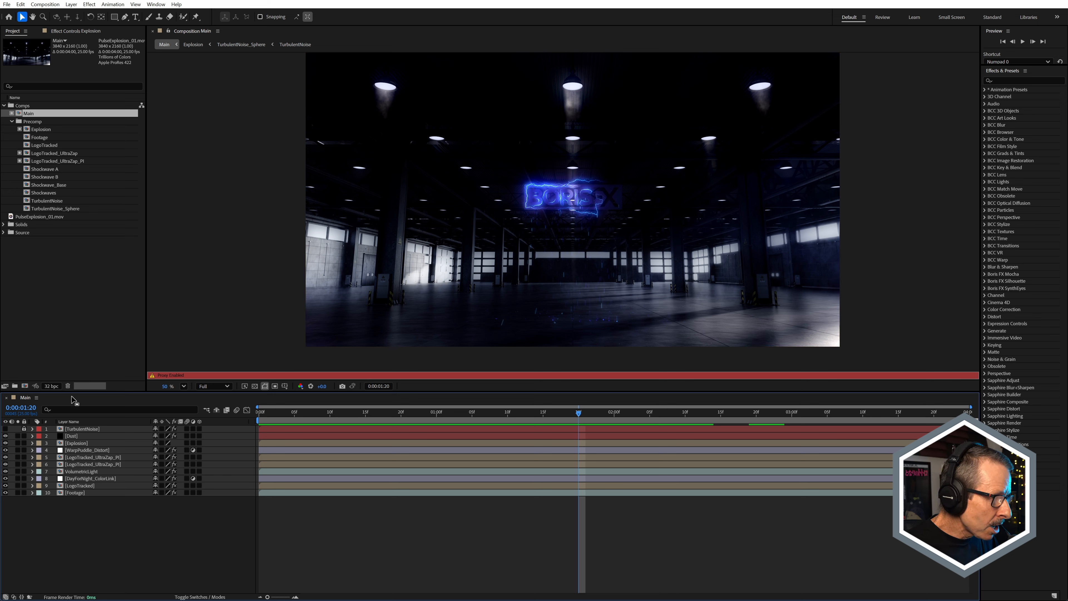
Step: Turn off the Main composition's proxy and solo the Footage layer
click(74, 493)
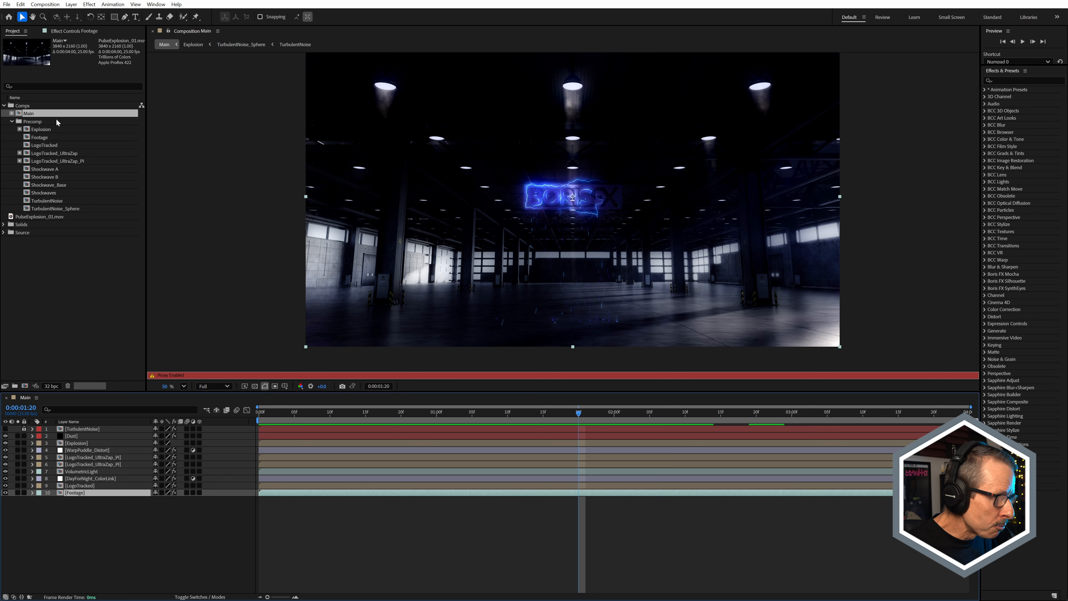
click(11, 114)
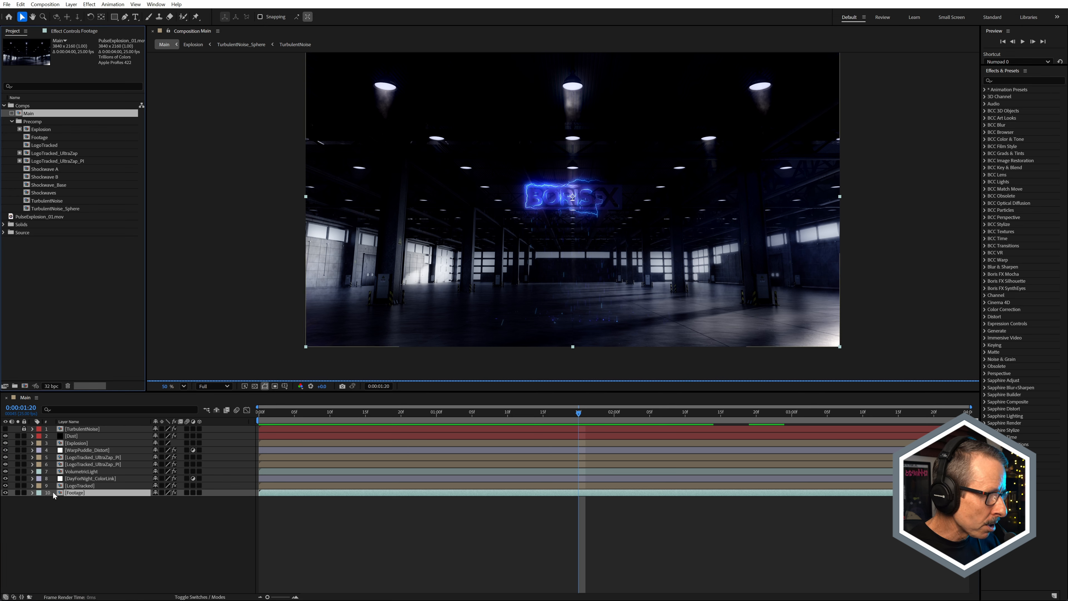
click(17, 493)
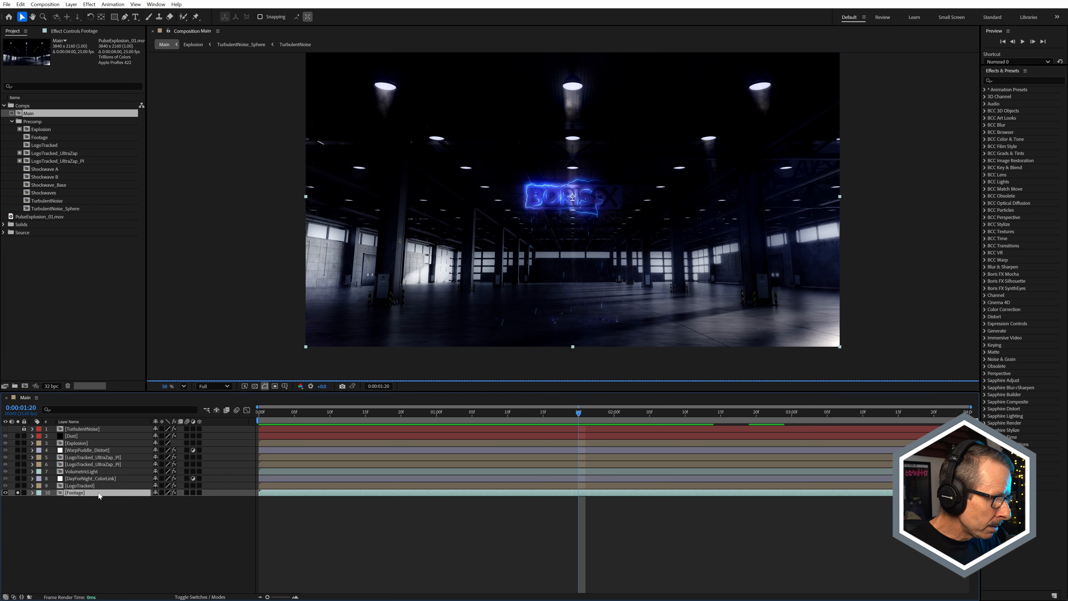
Step: Open the Footage precomp, review the camera move through the warehouse clip, and return to the Main composition
double_click(82, 493)
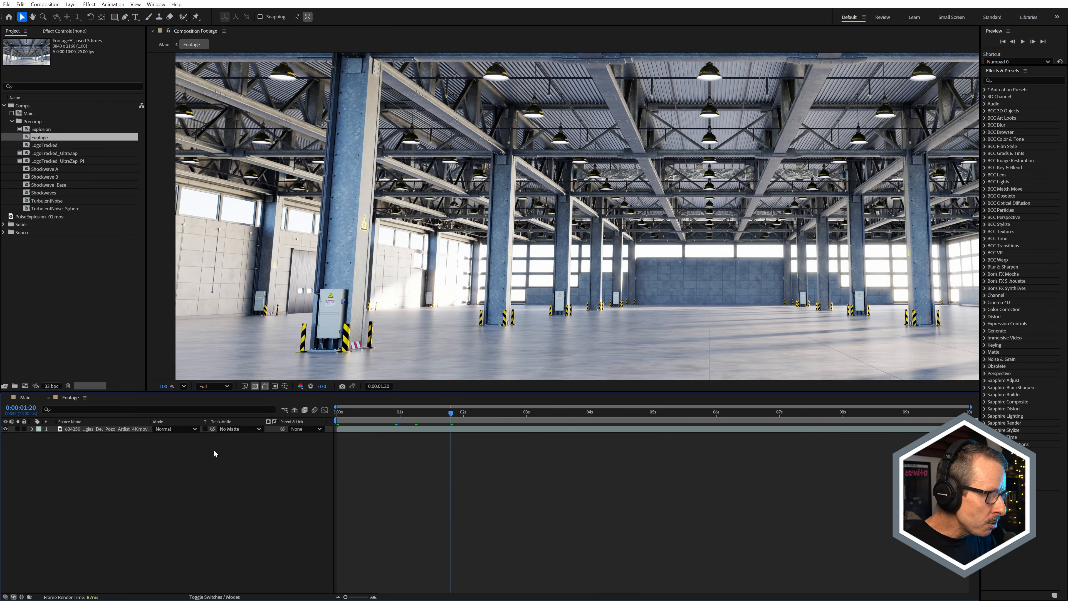
scroll(560, 213, down, 2)
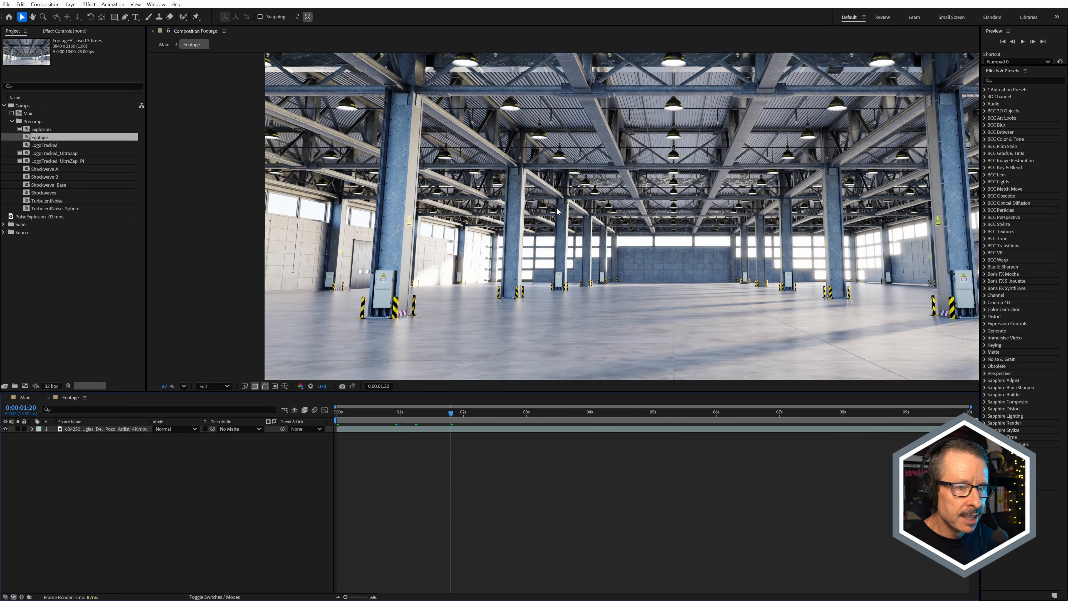
key(space)
drag(656, 240, 536, 260)
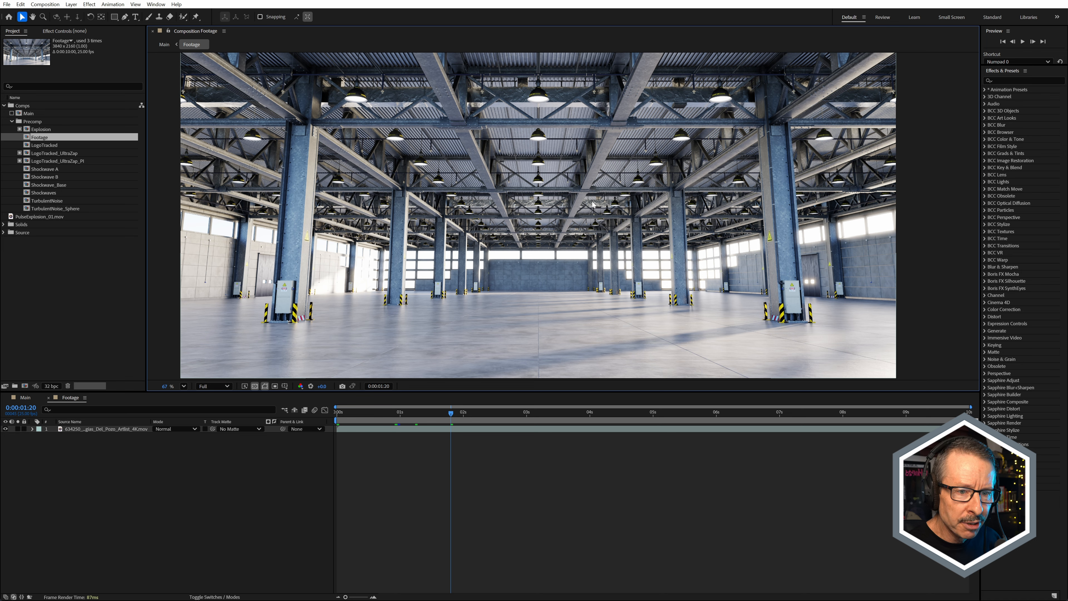
drag(357, 420, 562, 424)
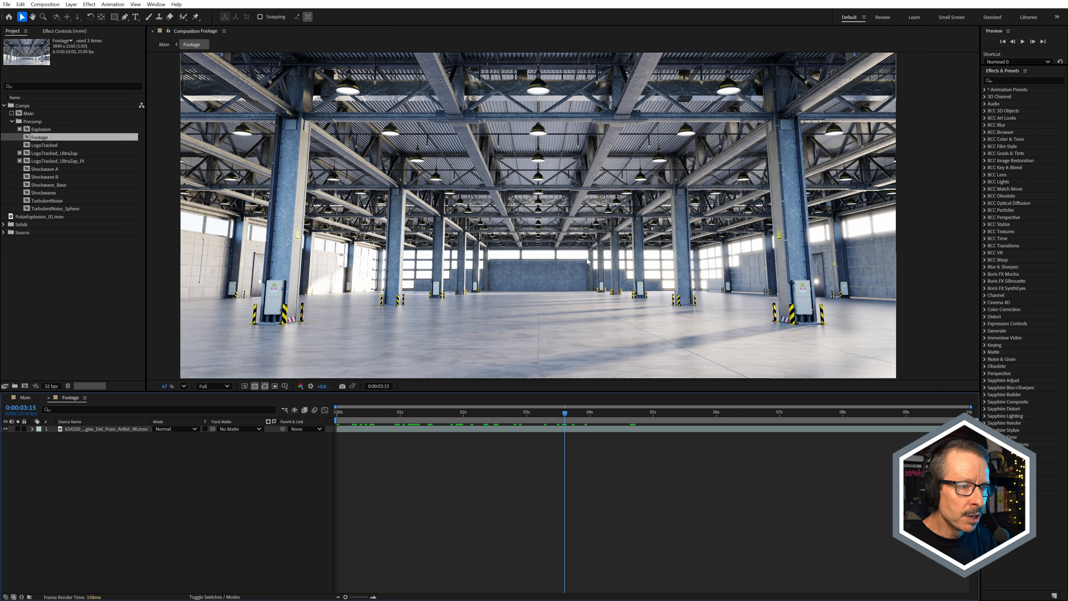
scroll(589, 252, down, 1)
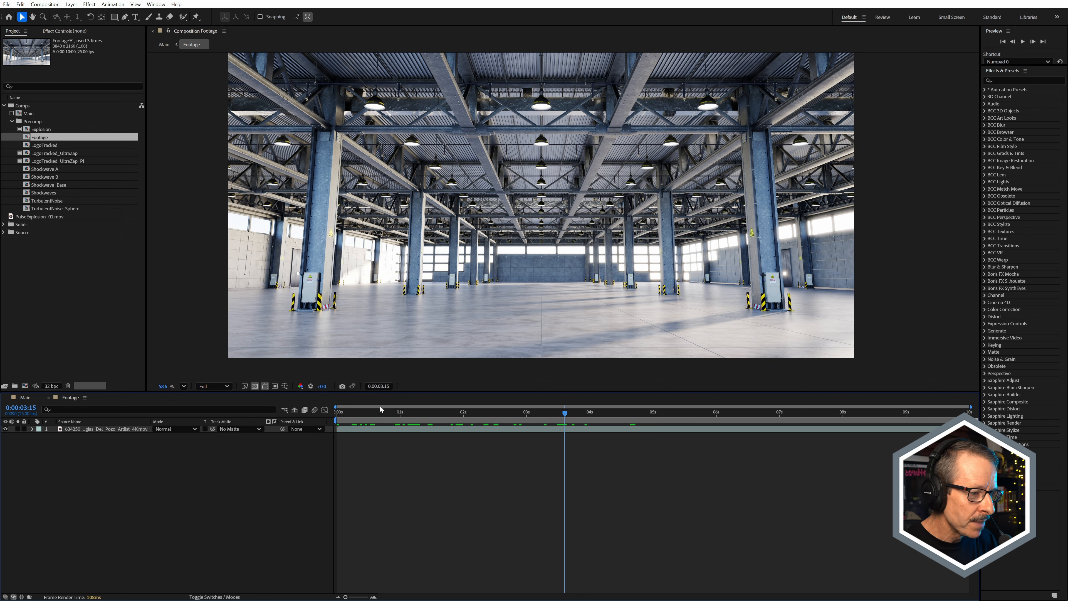
drag(358, 418, 664, 454)
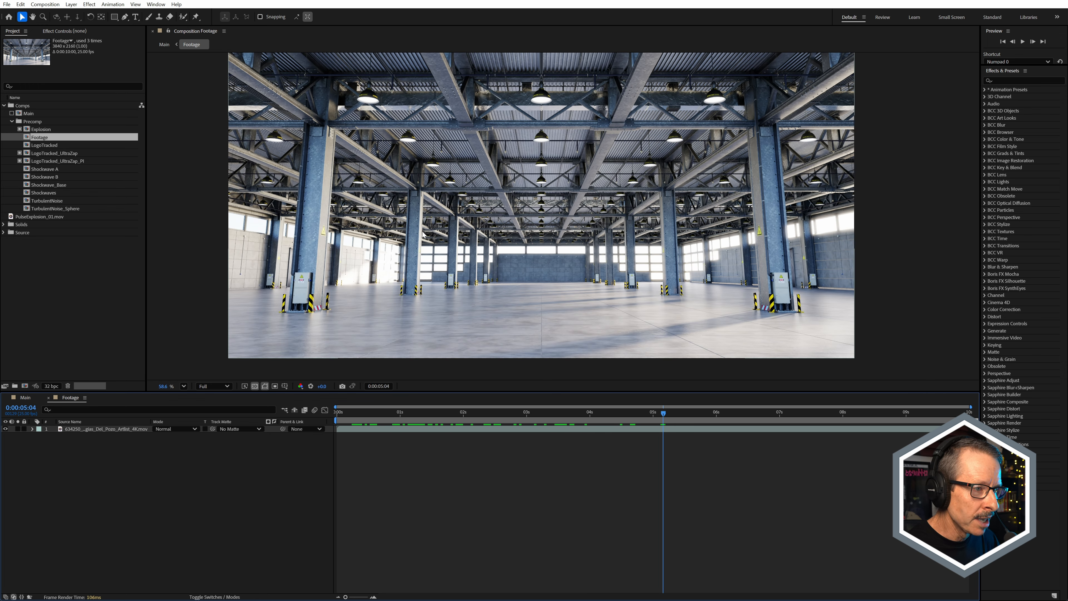
drag(664, 416, 410, 437)
click(84, 430)
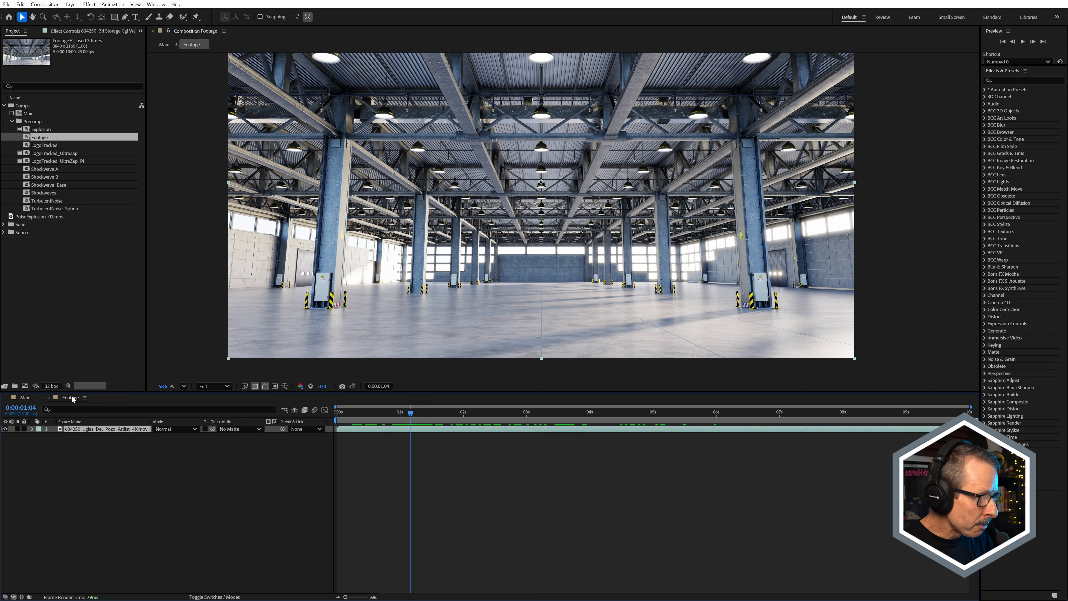
click(48, 397)
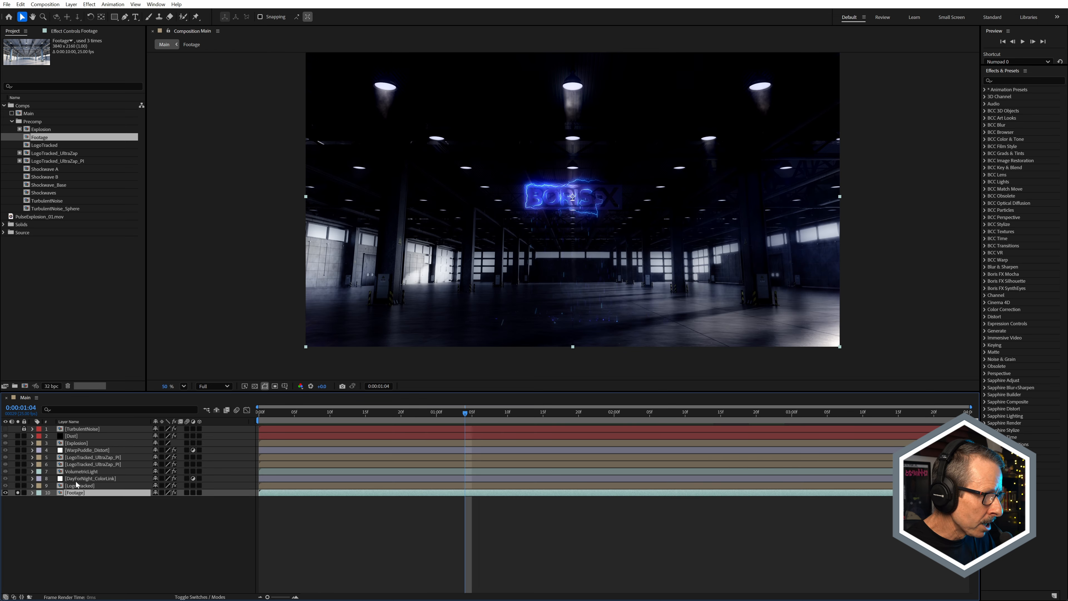
Step: Enable the S_Hotspots and BCC+Smoke and Fog effects on the Footage layer
click(69, 33)
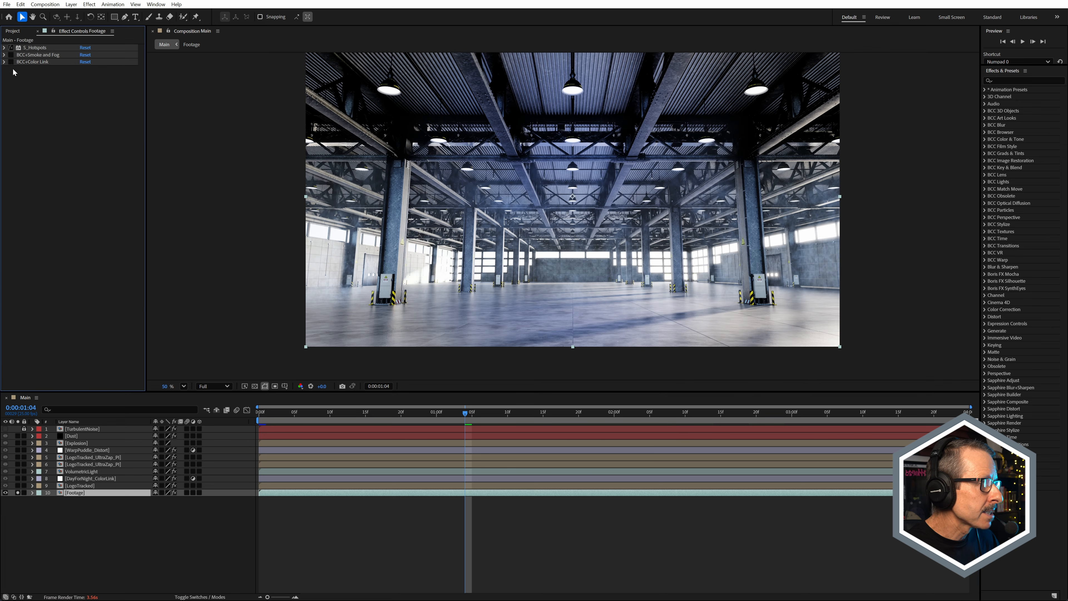
click(11, 47)
scroll(596, 190, up, 2)
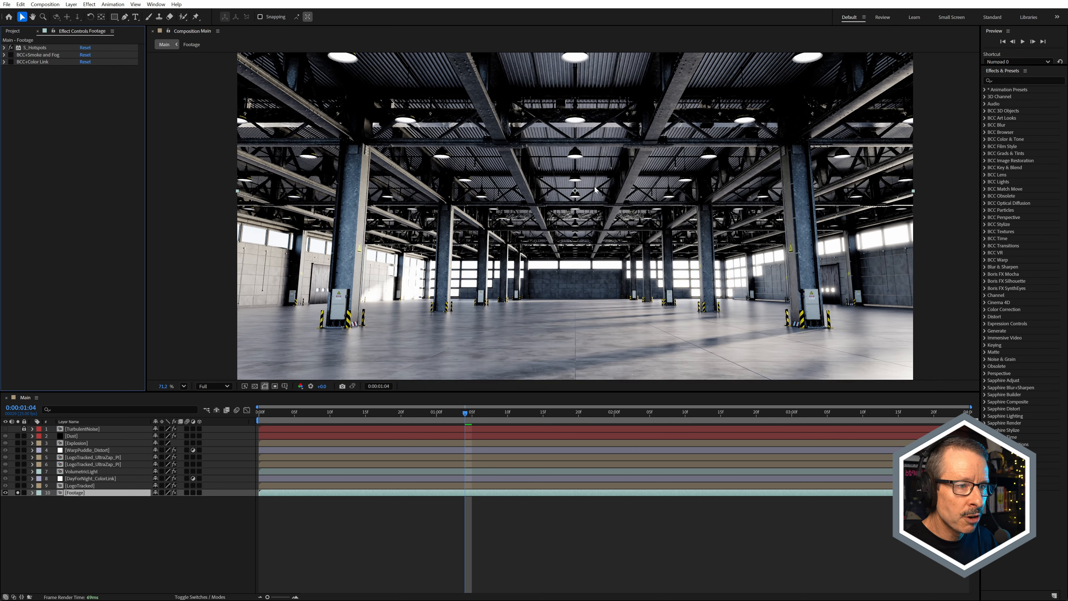
click(42, 55)
click(11, 56)
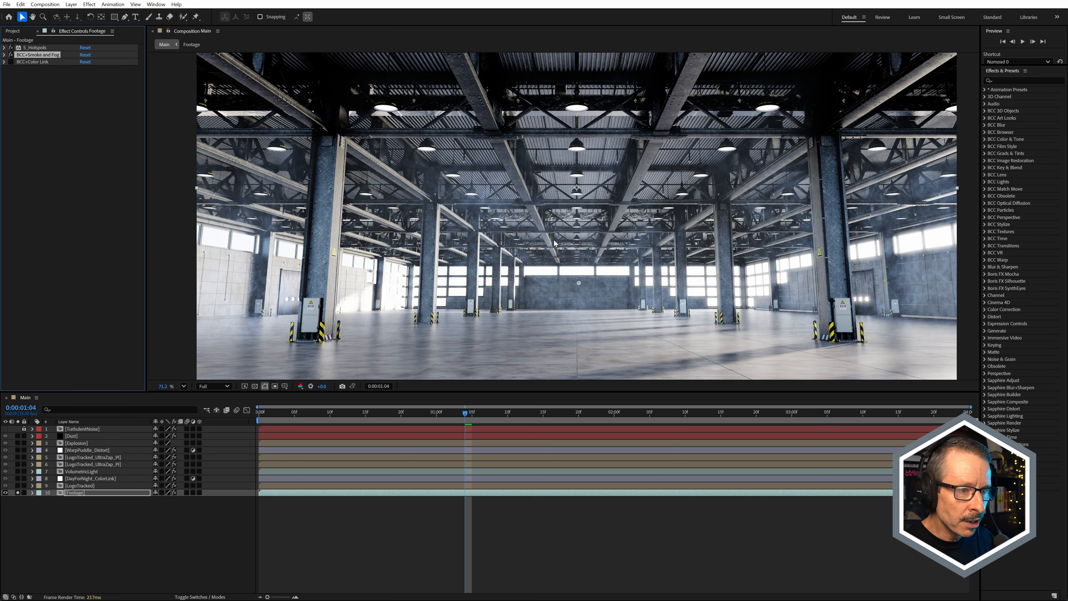
Step: Examine the smoke around the warehouse columns and check its mask by temporarily turning on View Mask / Matte in BCC+Smoke and Fog
scroll(563, 251, up, 3)
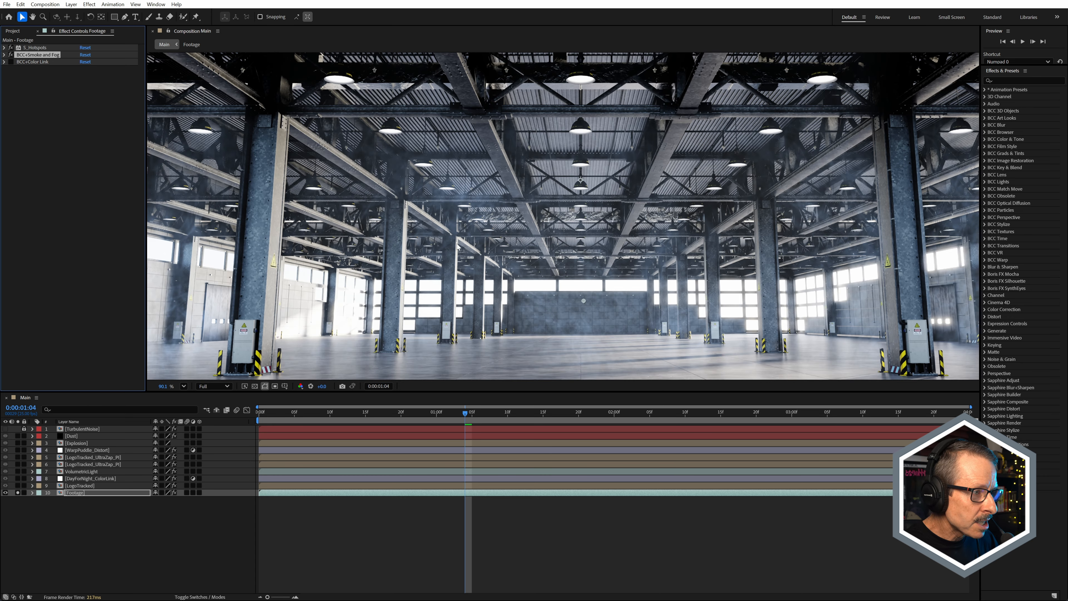
scroll(584, 271, down, 3)
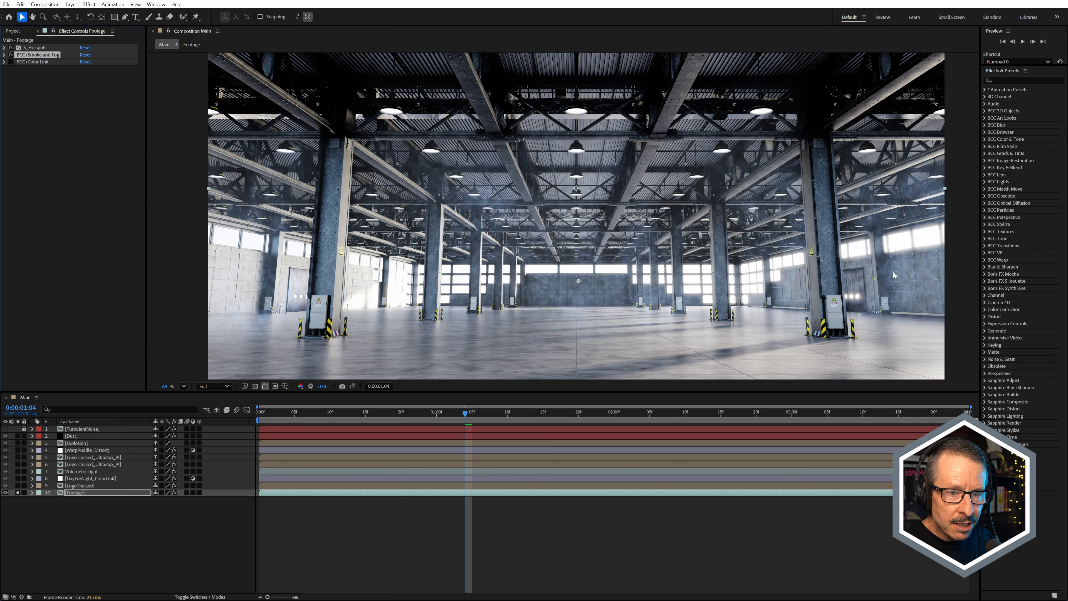
scroll(895, 276, up, 2)
drag(895, 276, 694, 266)
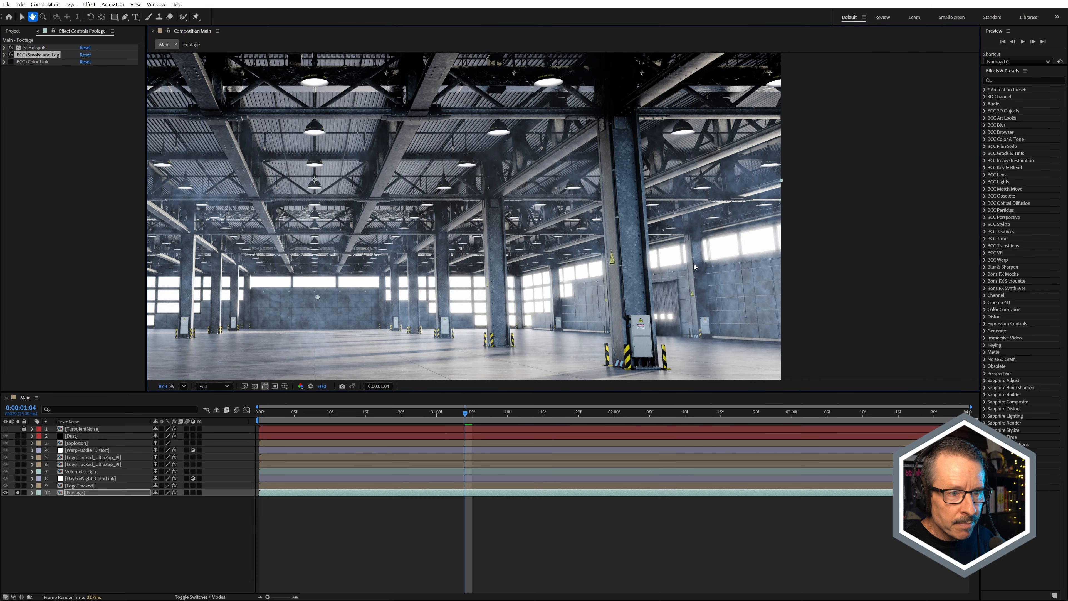
scroll(694, 266, up, 3)
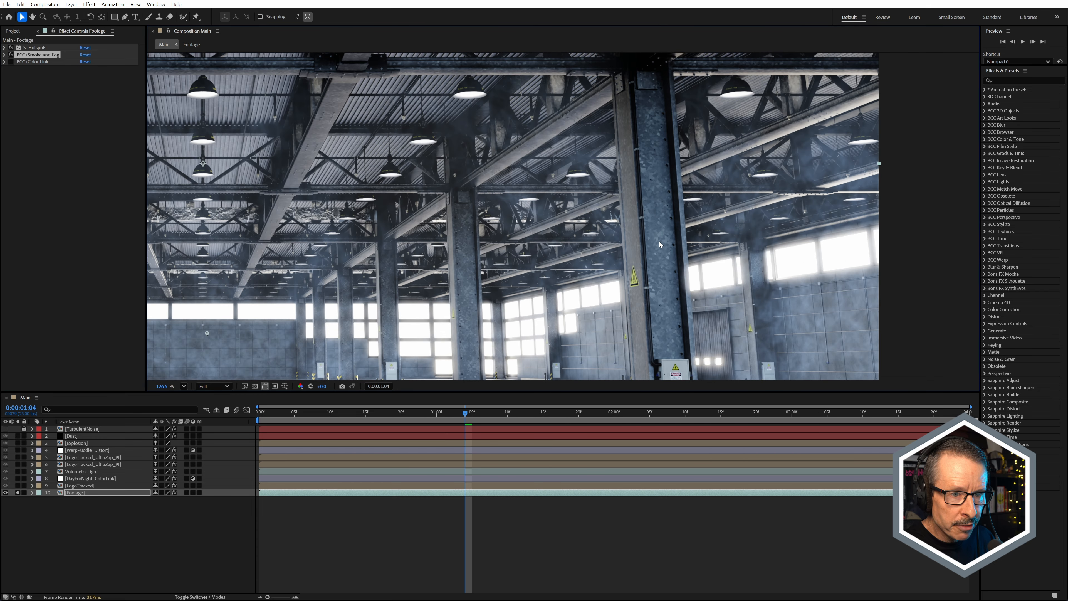
scroll(660, 253, down, 3)
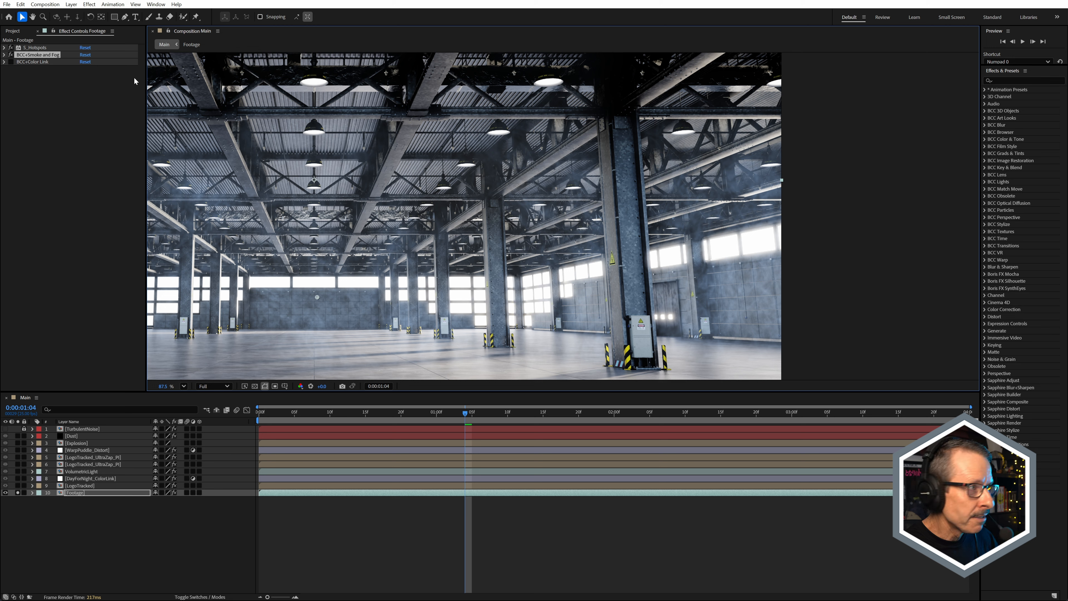
click(4, 55)
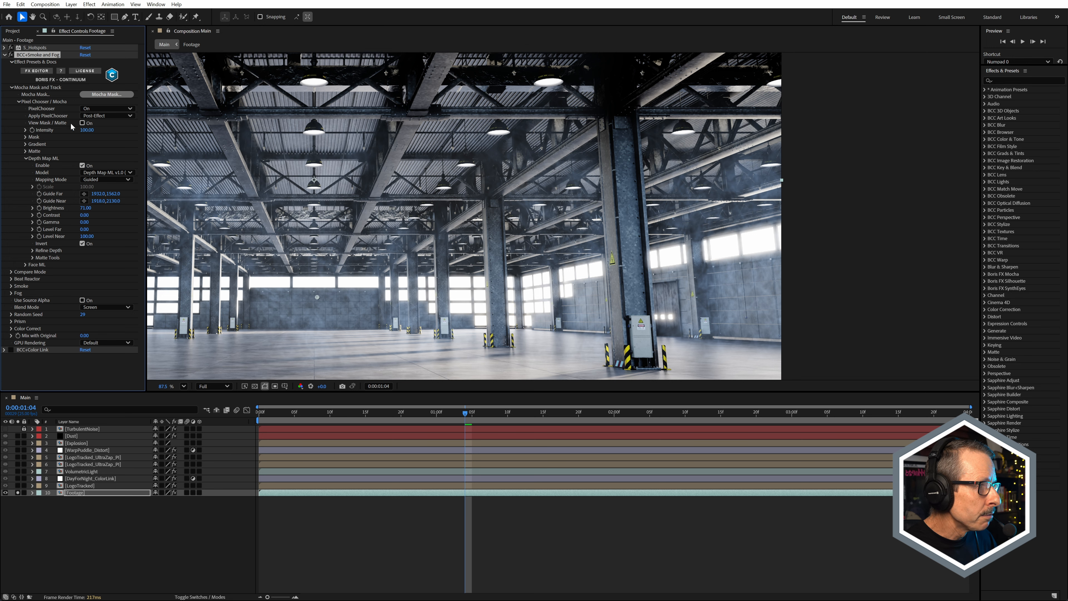
click(82, 123)
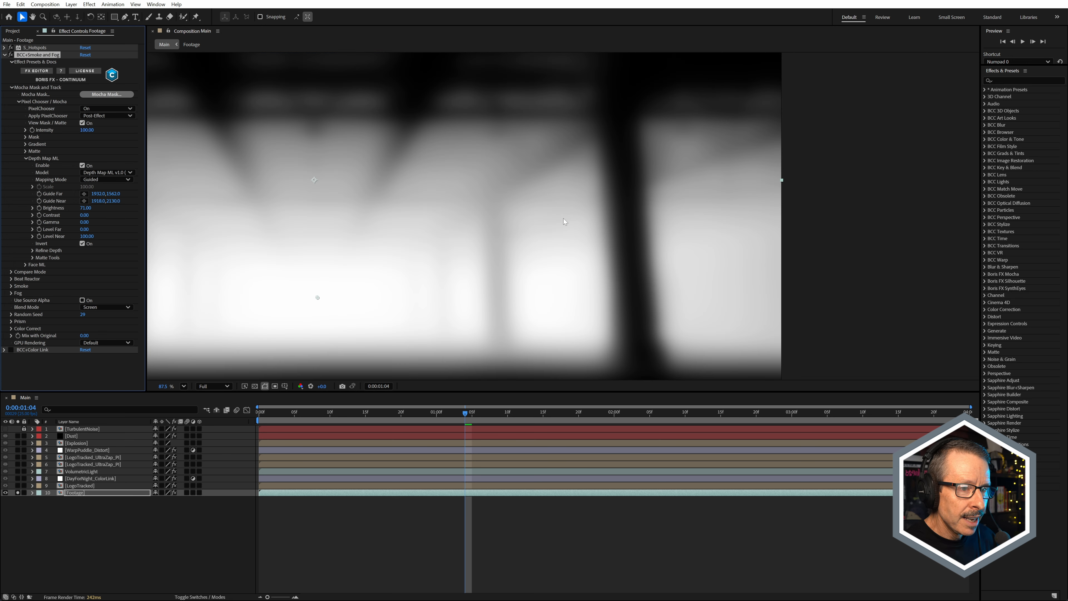
scroll(609, 209, down, 2)
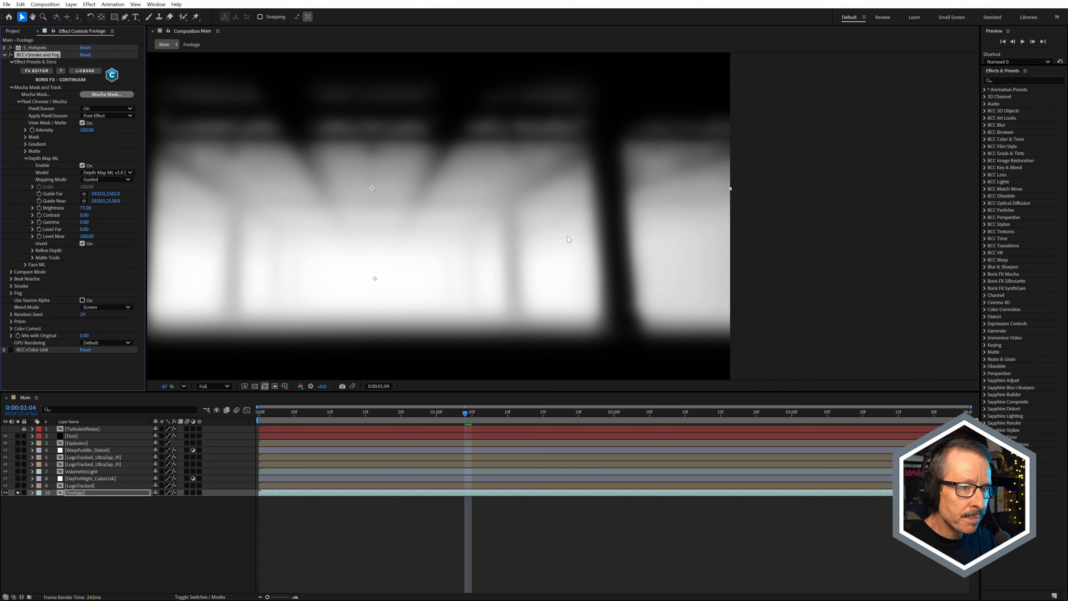
click(83, 123)
scroll(635, 272, up, 2)
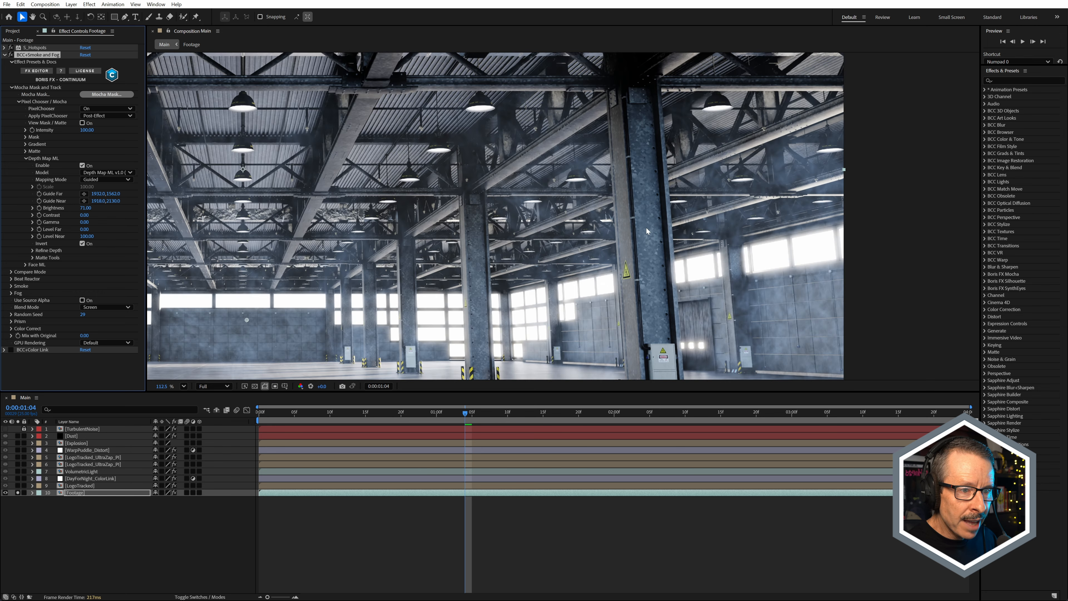
scroll(575, 261, down, 1)
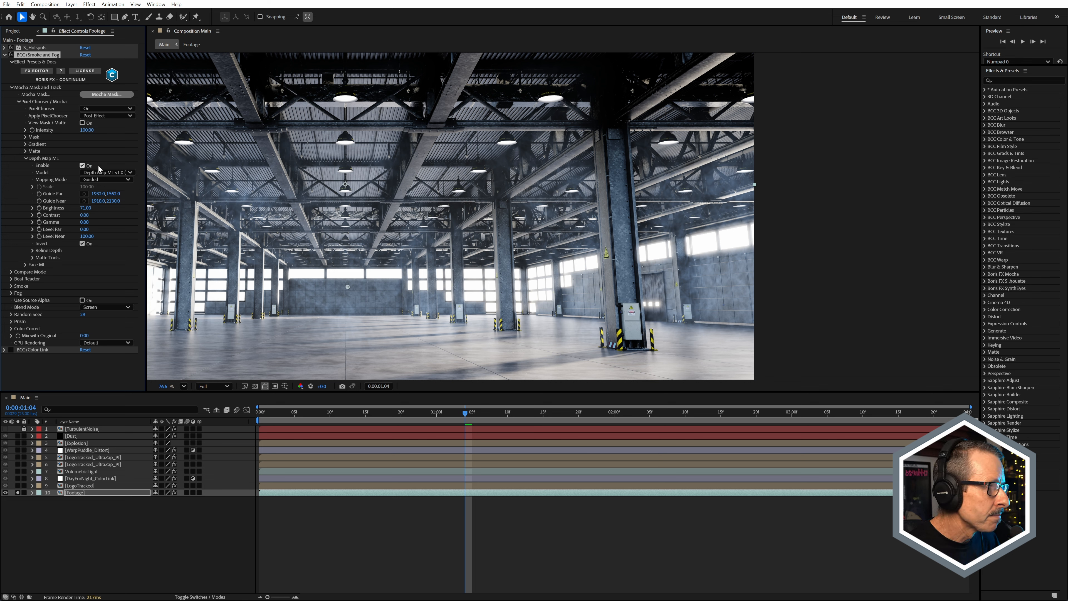
Step: Compare the smoke with Depth Map ML disabled and enabled in BCC+Smoke and Fog
click(83, 166)
scroll(534, 230, down, 2)
scroll(559, 173, up, 1)
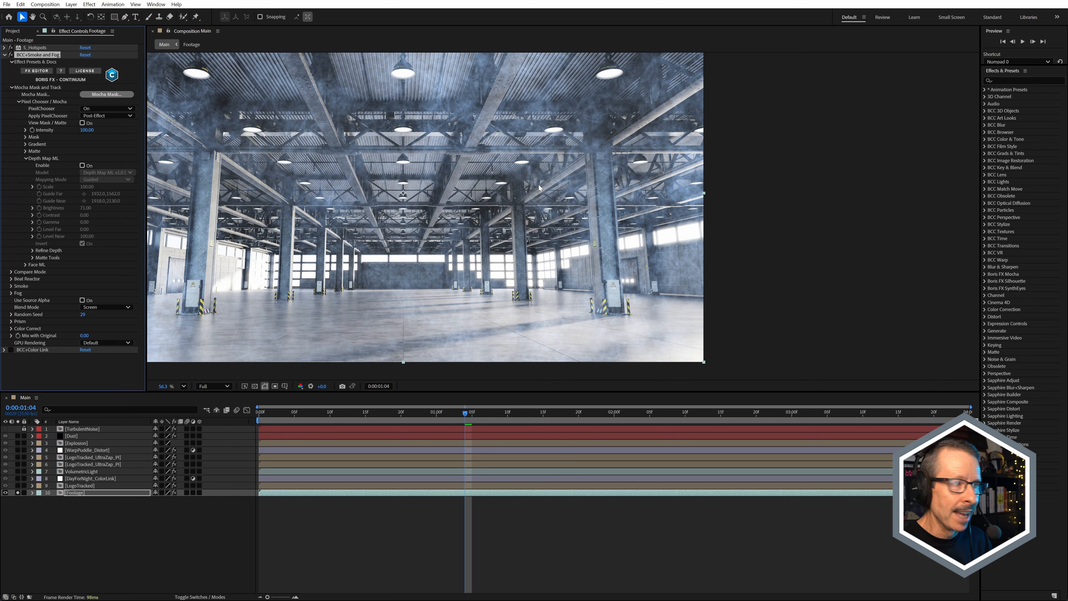
click(83, 165)
scroll(556, 242, up, 3)
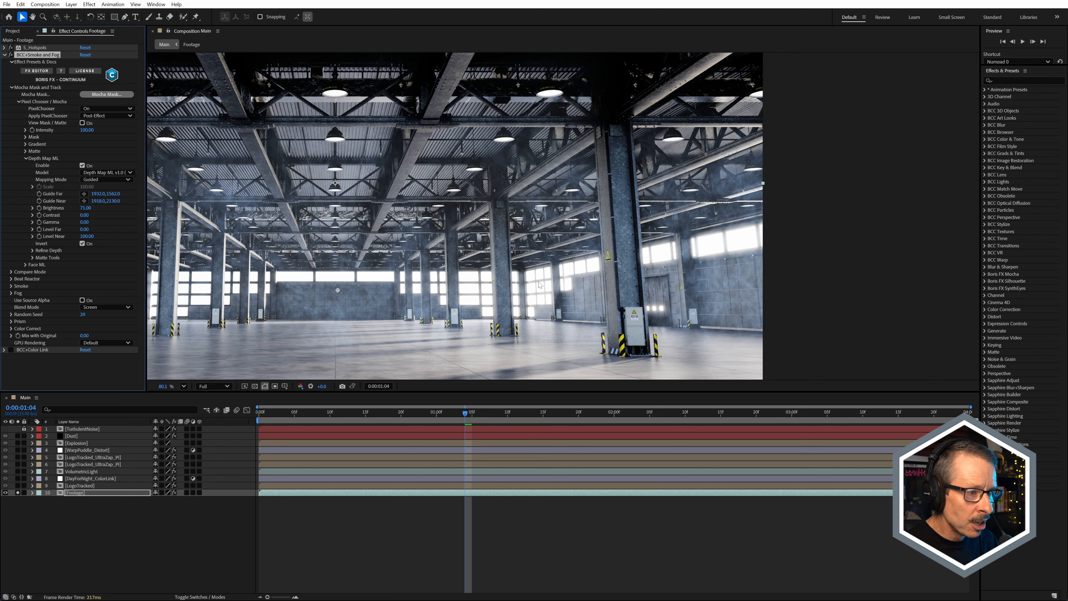
scroll(580, 250, down, 2)
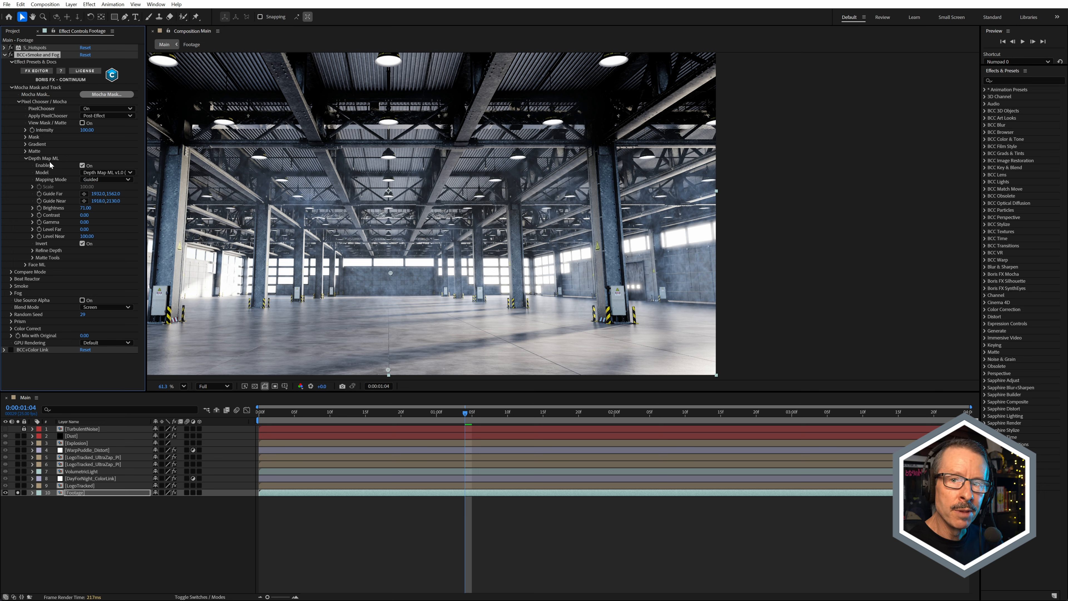
Step: Collapse the BCC+Smoke and Fog settings and reveal the BCC+Color Link settings of the Footage layer
click(26, 158)
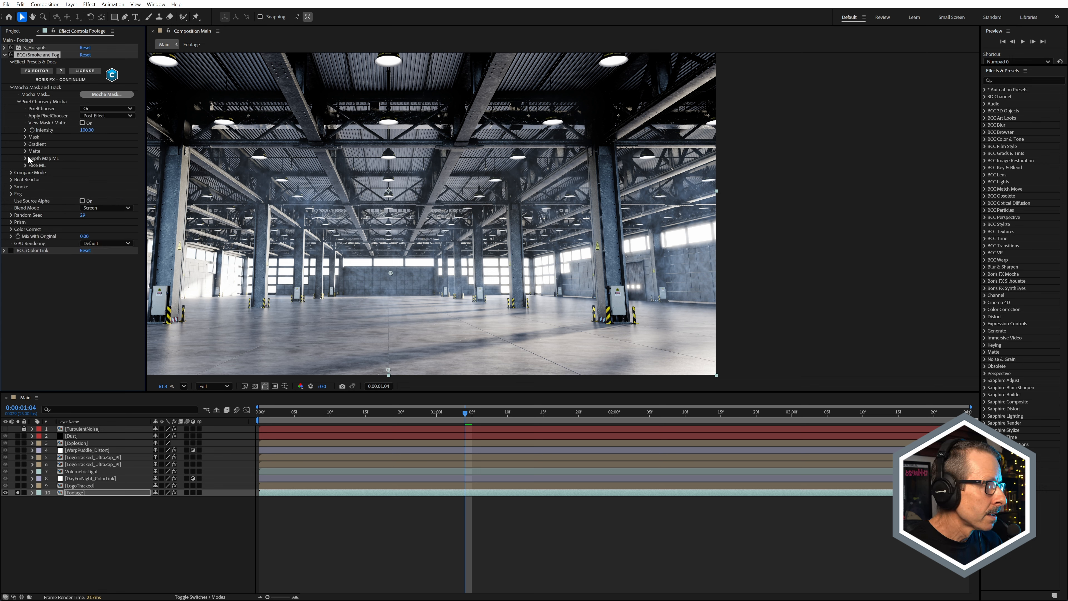
click(5, 55)
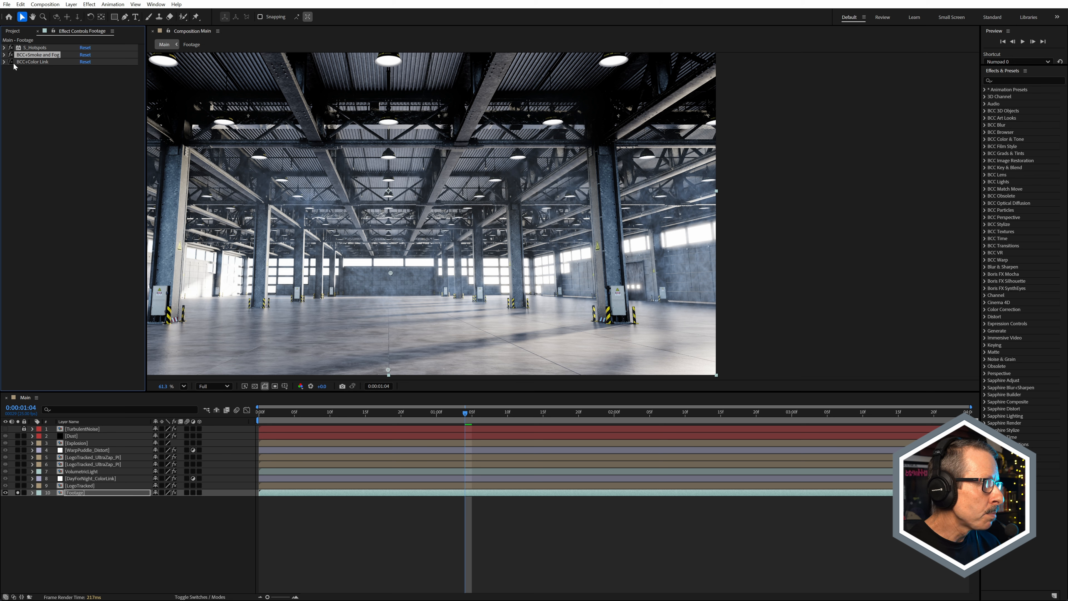
click(4, 61)
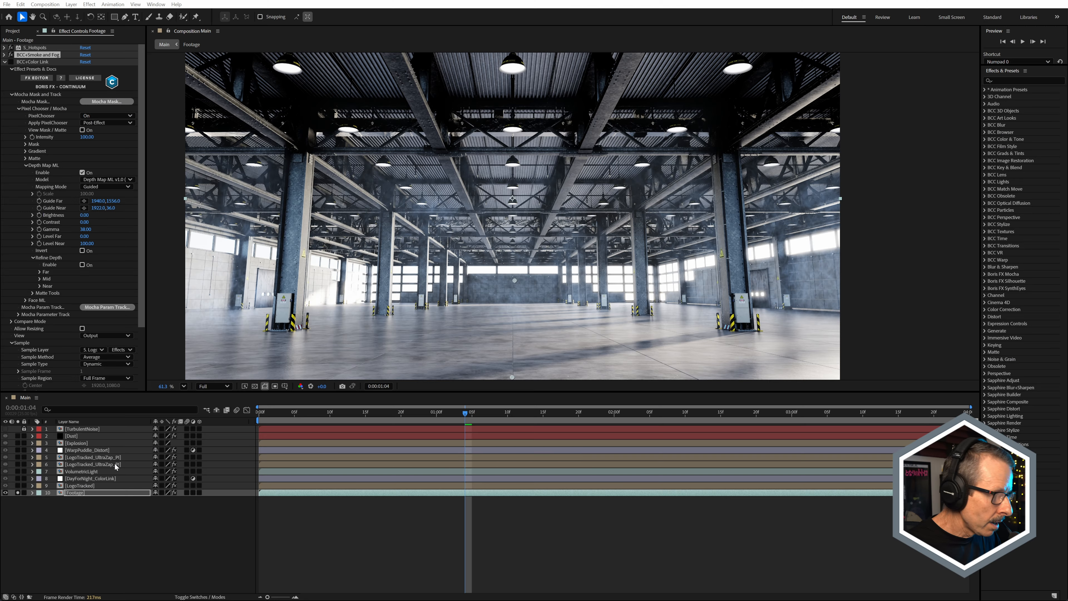
Step: Solo the LogoTracked layer along with the footage and open its precomp
click(82, 487)
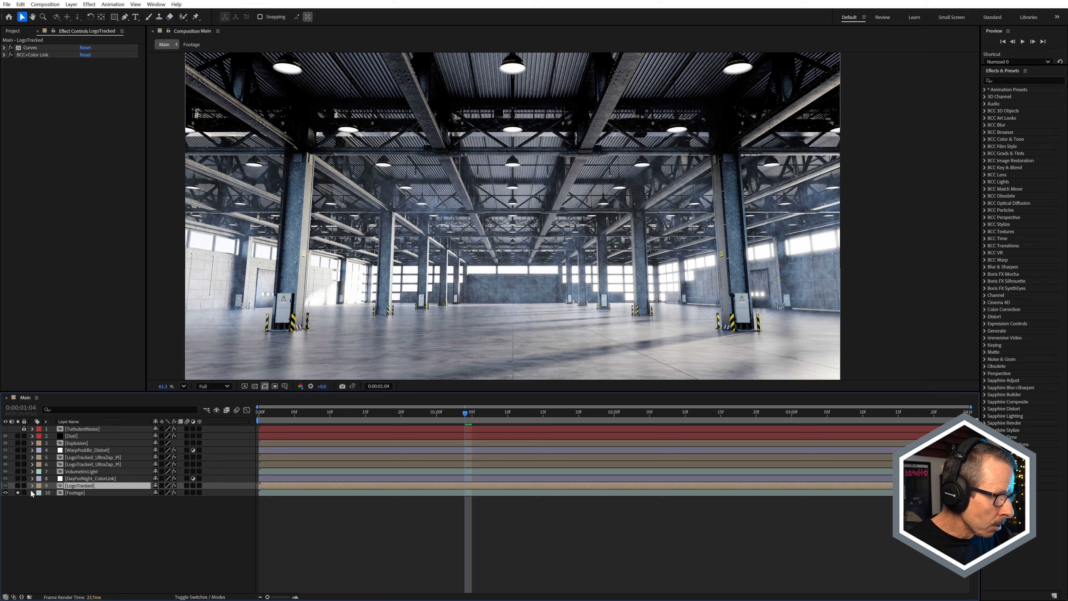
click(17, 486)
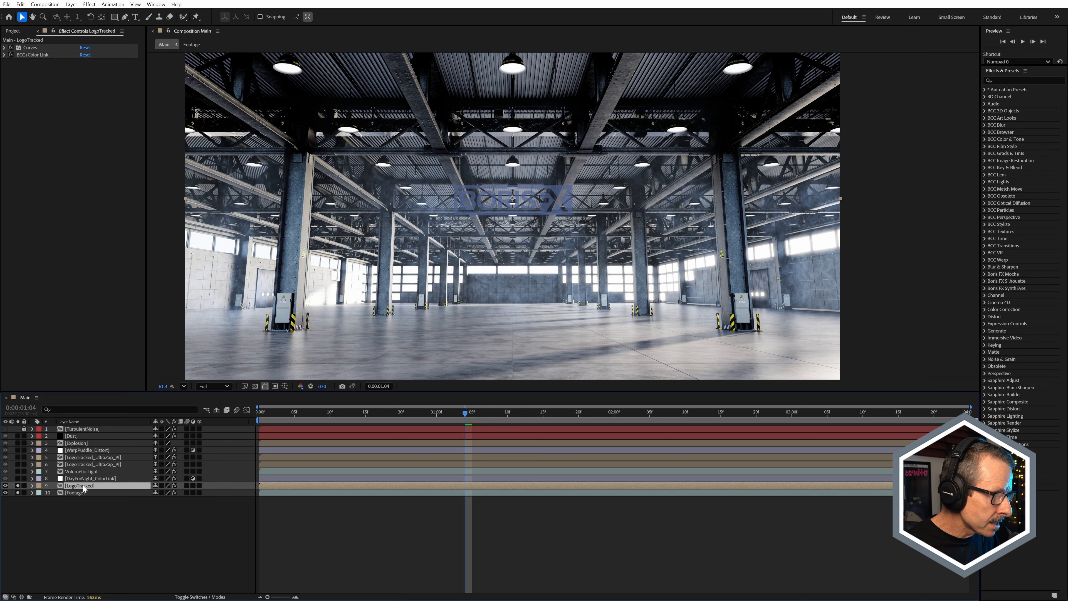
double_click(82, 486)
Step: Inspect the Mocha Pro settings on the precomp's Footage layer and temporarily show that layer behind the logo
click(77, 444)
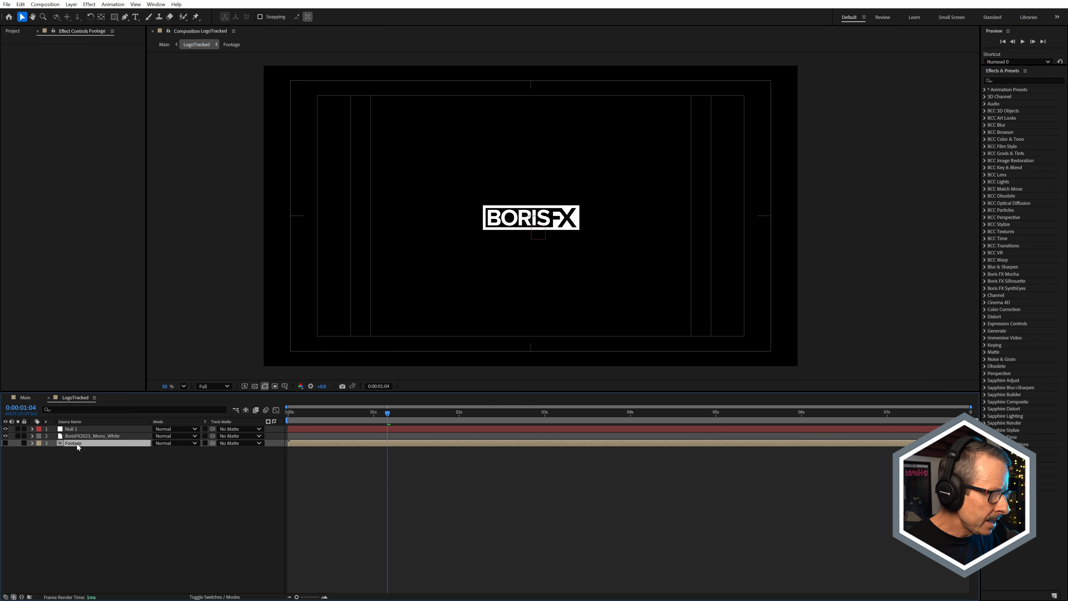
click(6, 444)
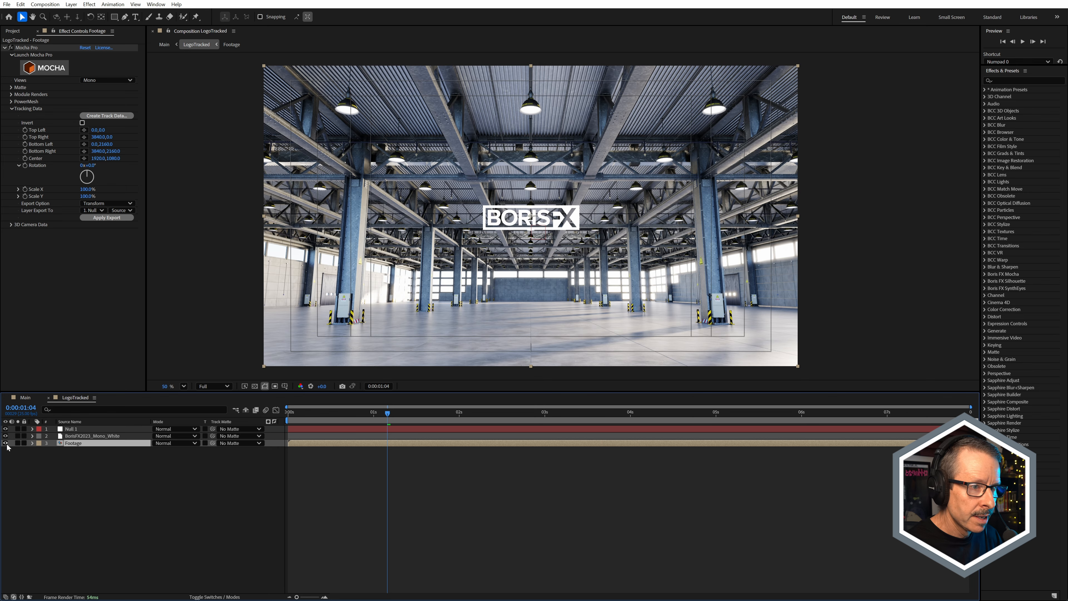
click(6, 443)
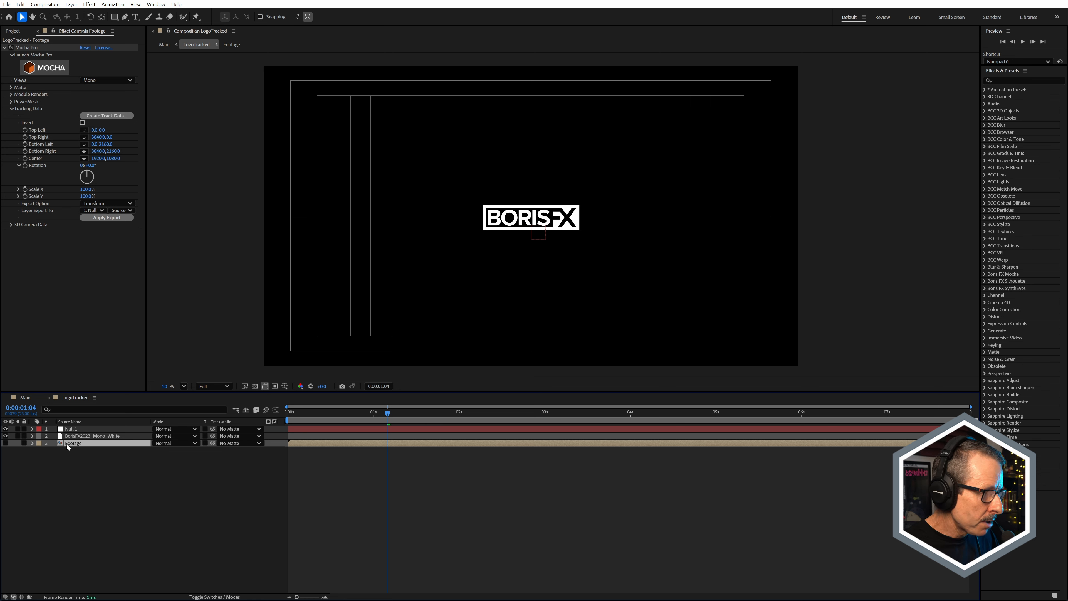
Step: Preview the tracked logo's motion and show the Footage layer behind it
key(space)
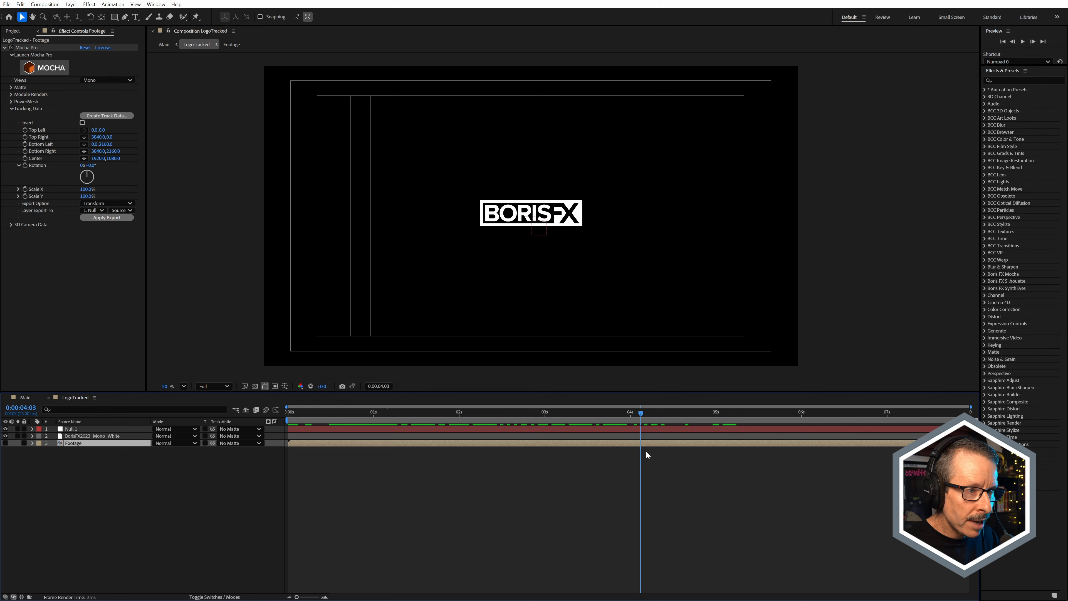
click(6, 444)
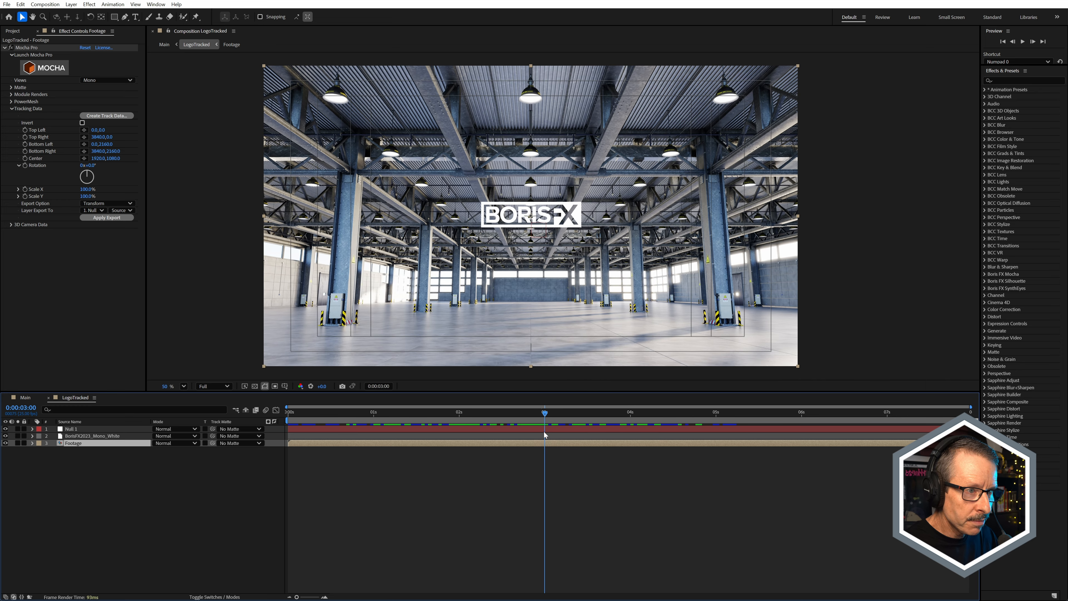
Step: Launch Mocha Pro from the Footage layer and exclude Shear from the motion tracked for Layer 2
click(46, 68)
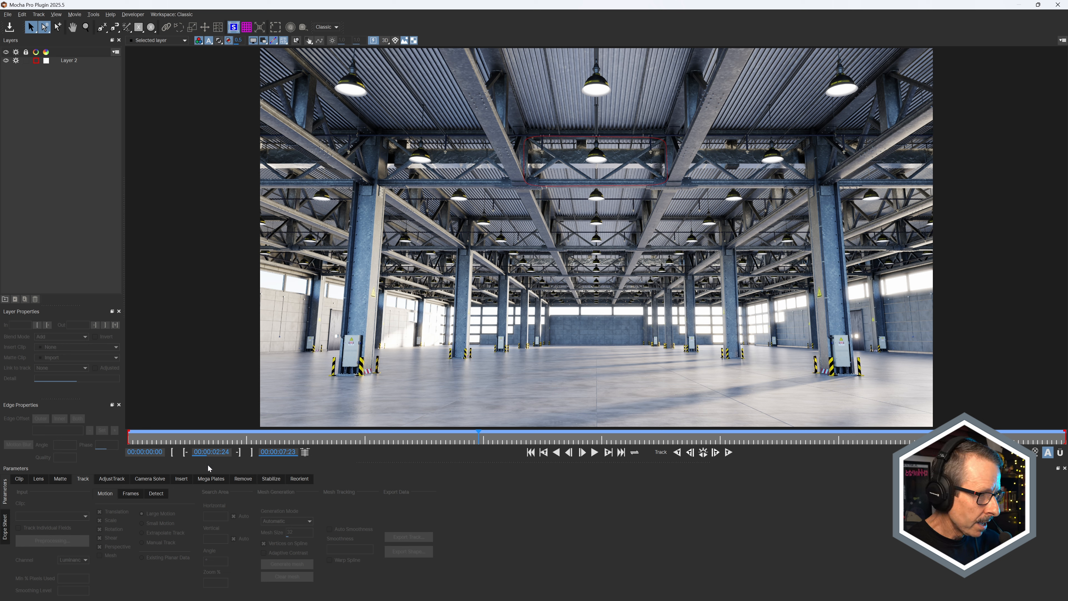
click(82, 62)
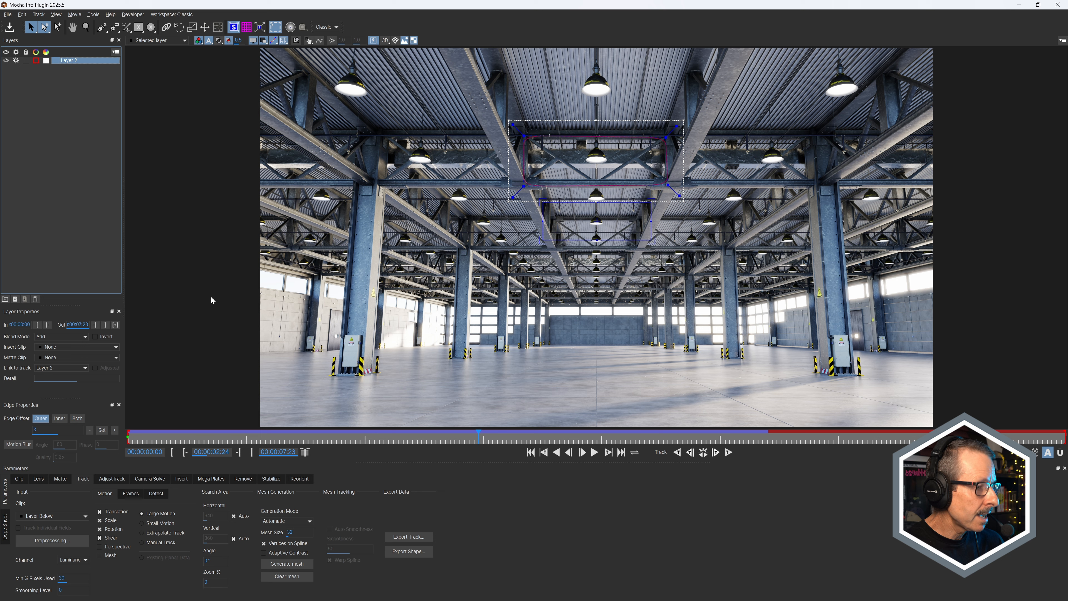
click(113, 538)
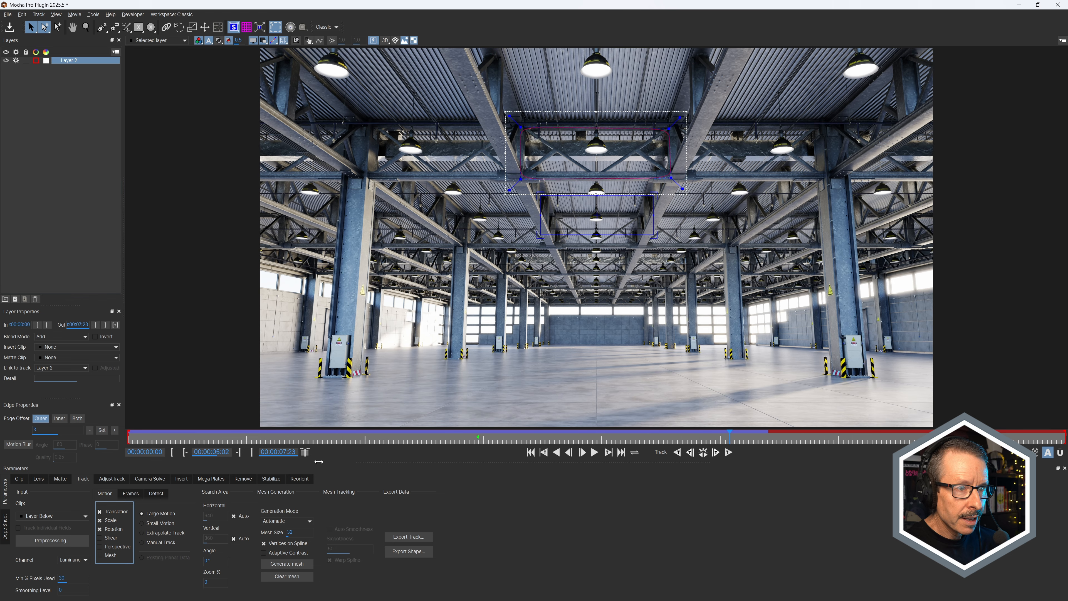
Step: Scrub through the clip to check Layer 2's track and close Mocha Pro without saving changes
drag(299, 459, 723, 469)
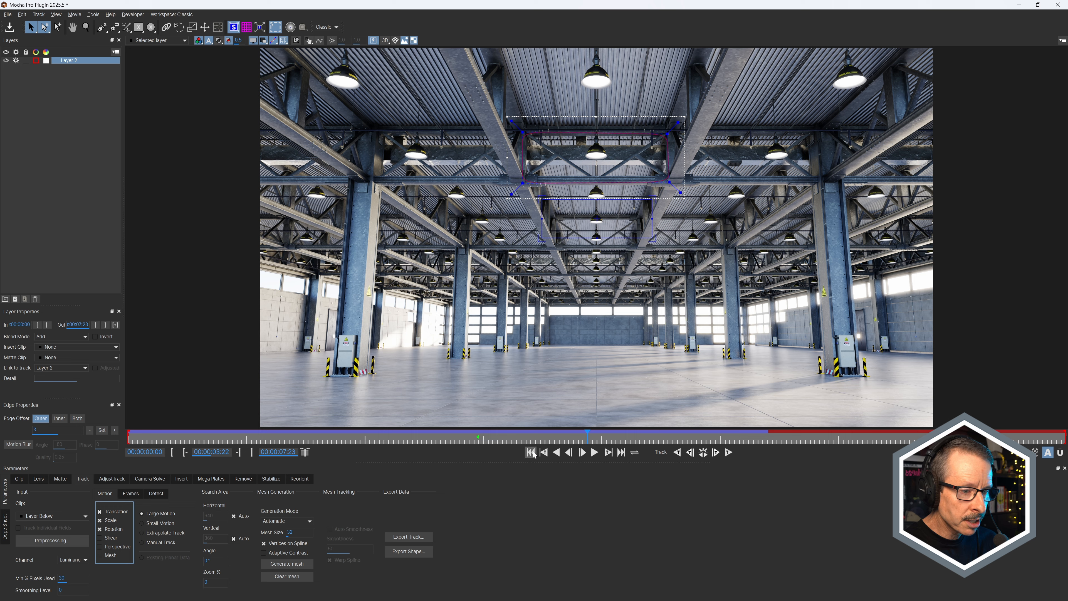
drag(532, 436, 635, 448)
click(1058, 5)
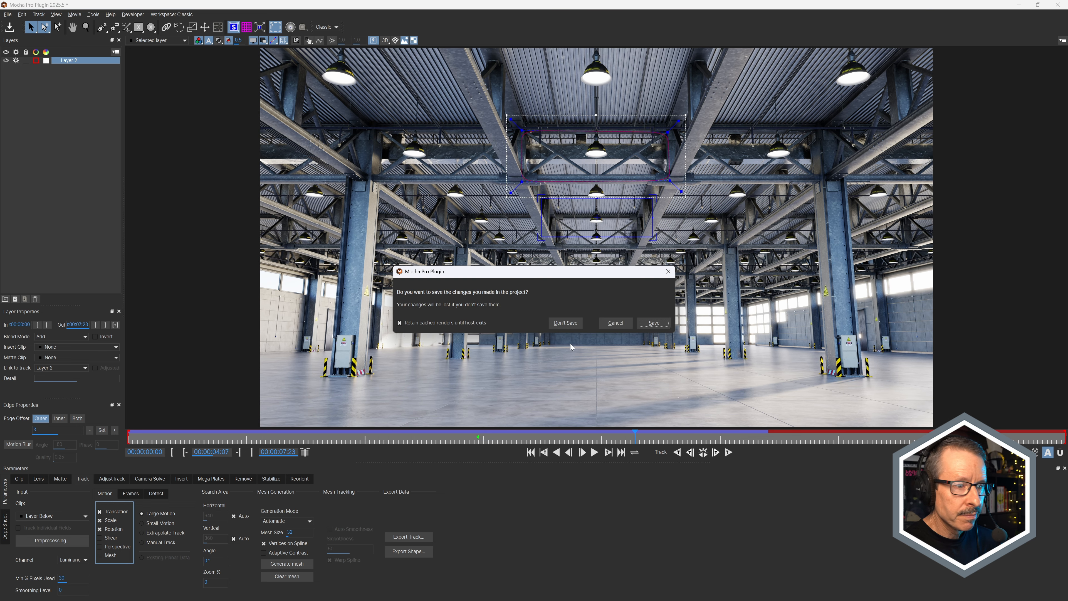
click(566, 323)
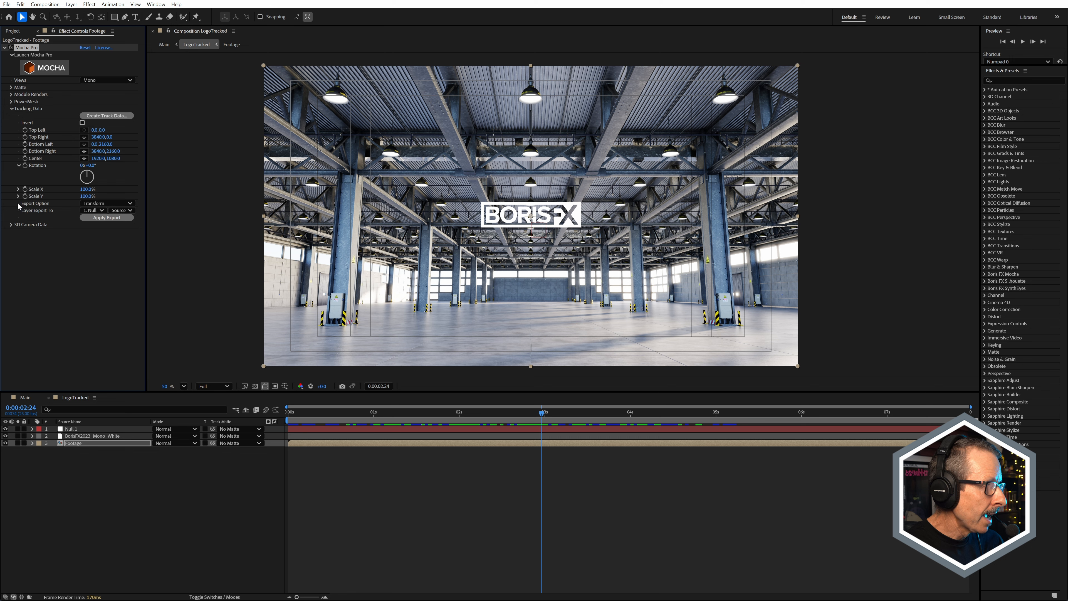
Step: Apply the Mocha Pro tracking export with the Transform option to the Null 1 layer
click(107, 204)
click(109, 232)
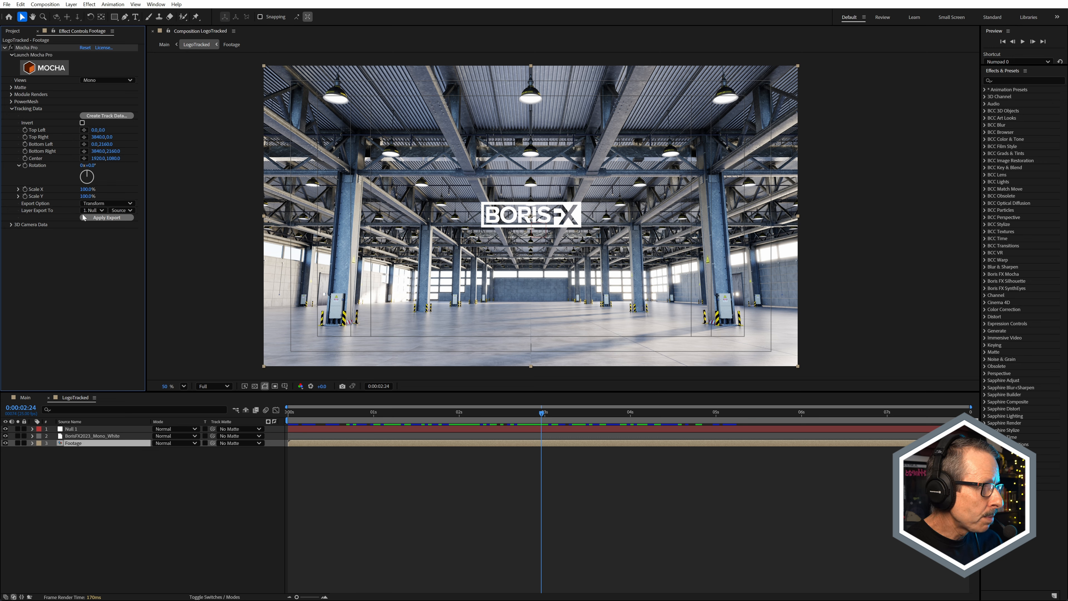
click(93, 210)
click(51, 246)
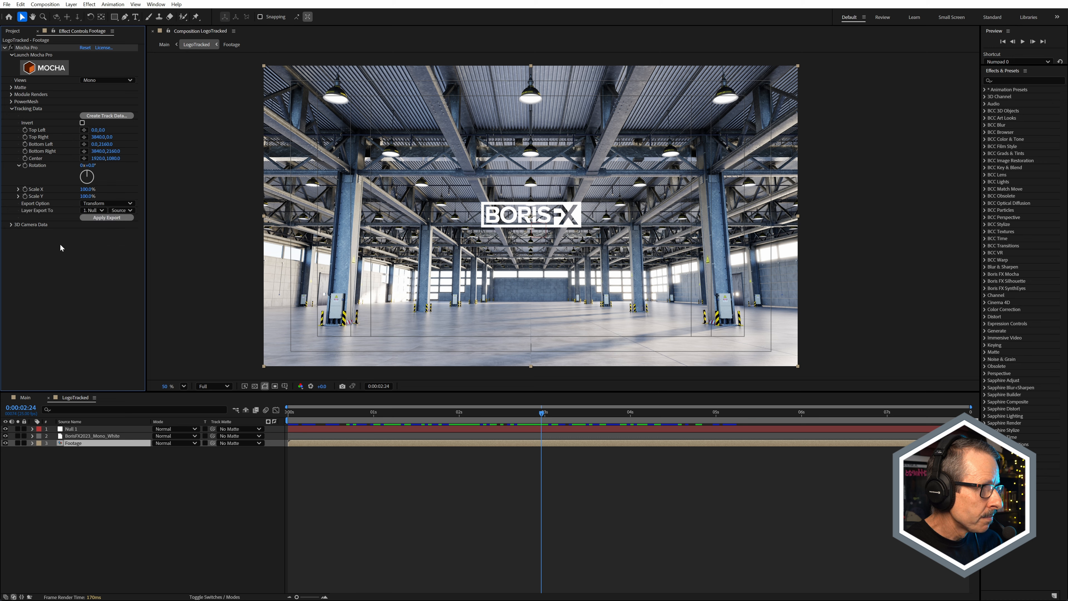
click(107, 217)
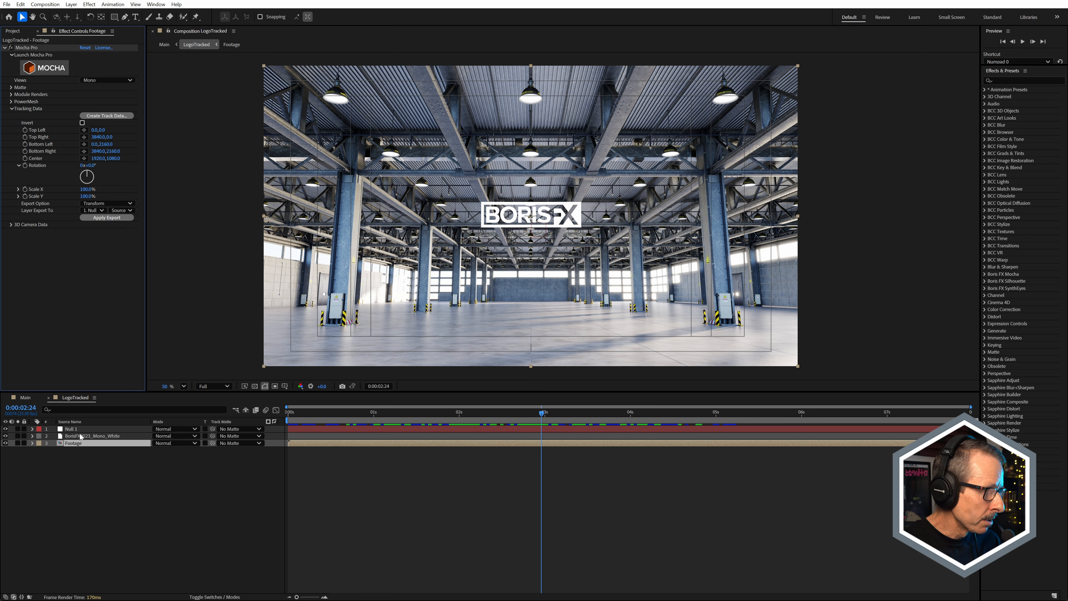
Step: Inspect the Position, Scale and Rotation keyframes on the Null 1 layer and collapse them
click(79, 430)
key(u)
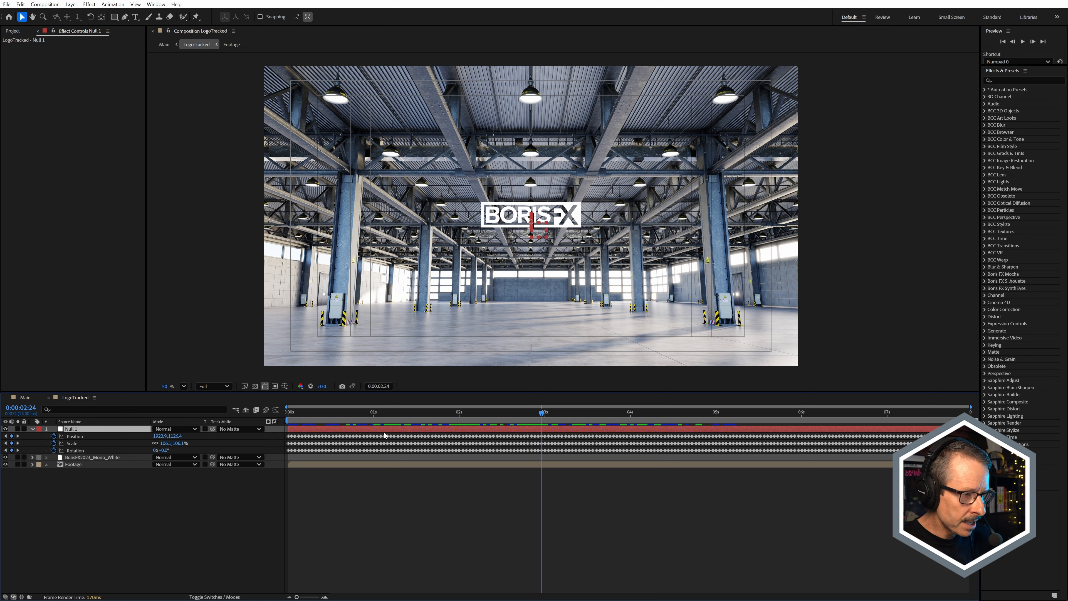
click(33, 429)
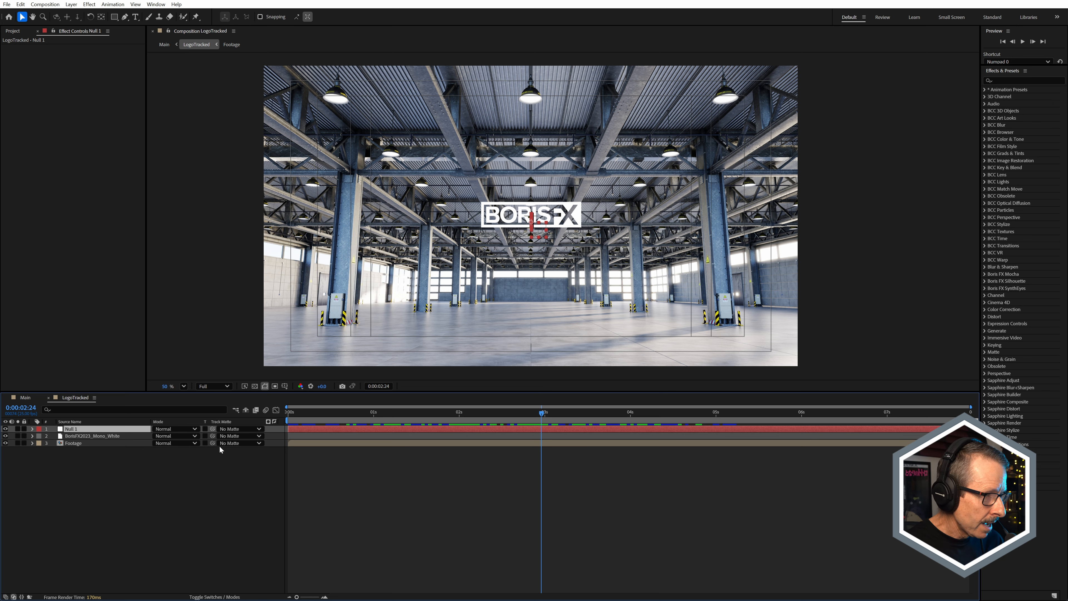
Step: Display the Parent & Link column and parent the BorisFX2023_Mono_White layer to Null 1
click(90, 437)
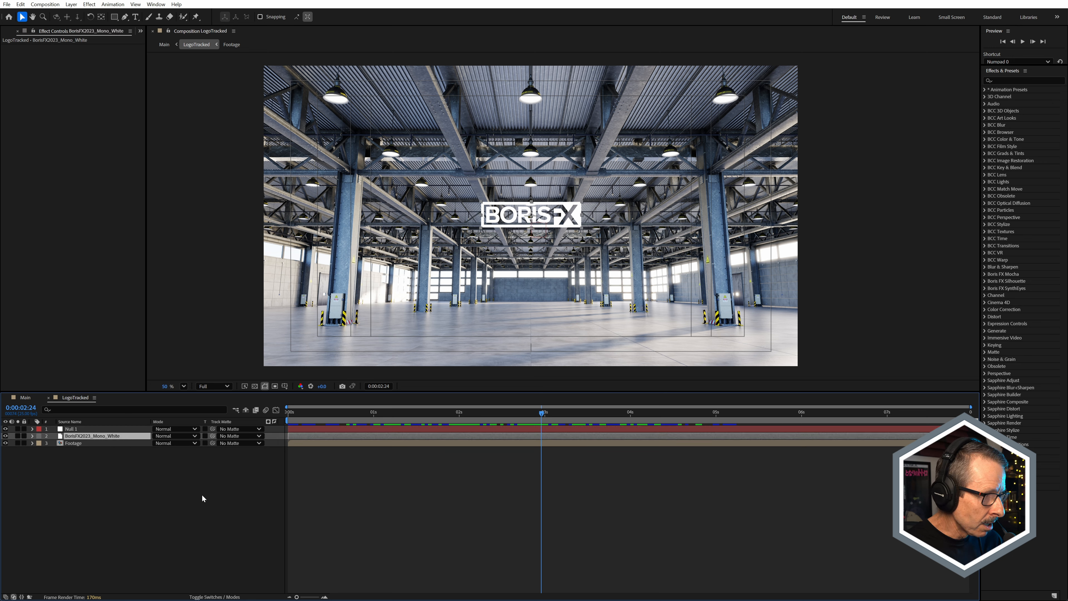
click(215, 596)
click(215, 597)
drag(282, 436, 77, 429)
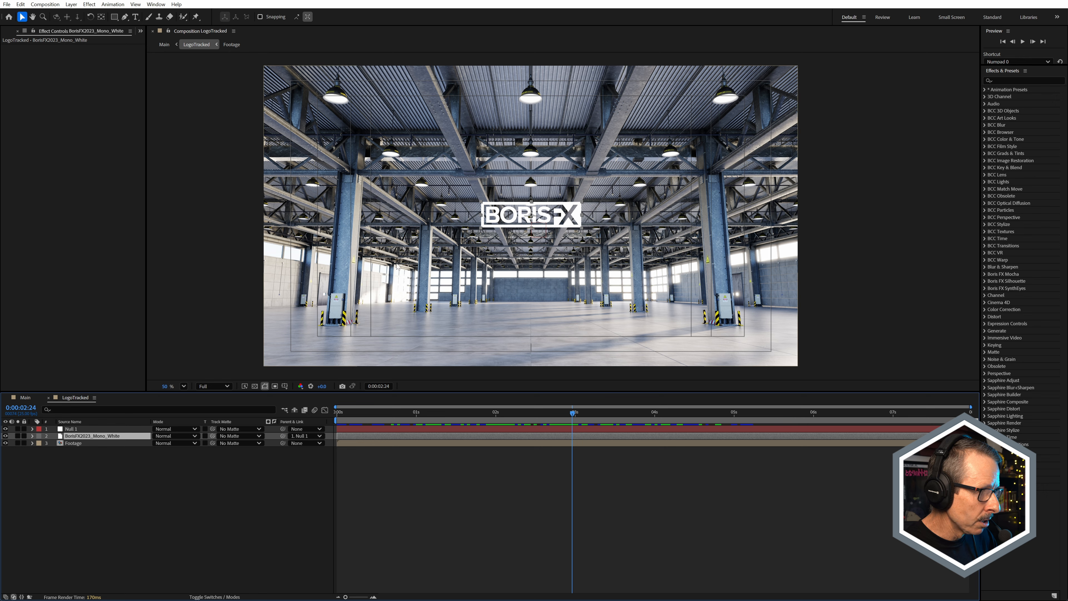
Step: Try moving the logo up onto the ceiling beams, scrub through its tracked motion, and undo the move
drag(522, 216, 507, 147)
drag(523, 415, 635, 422)
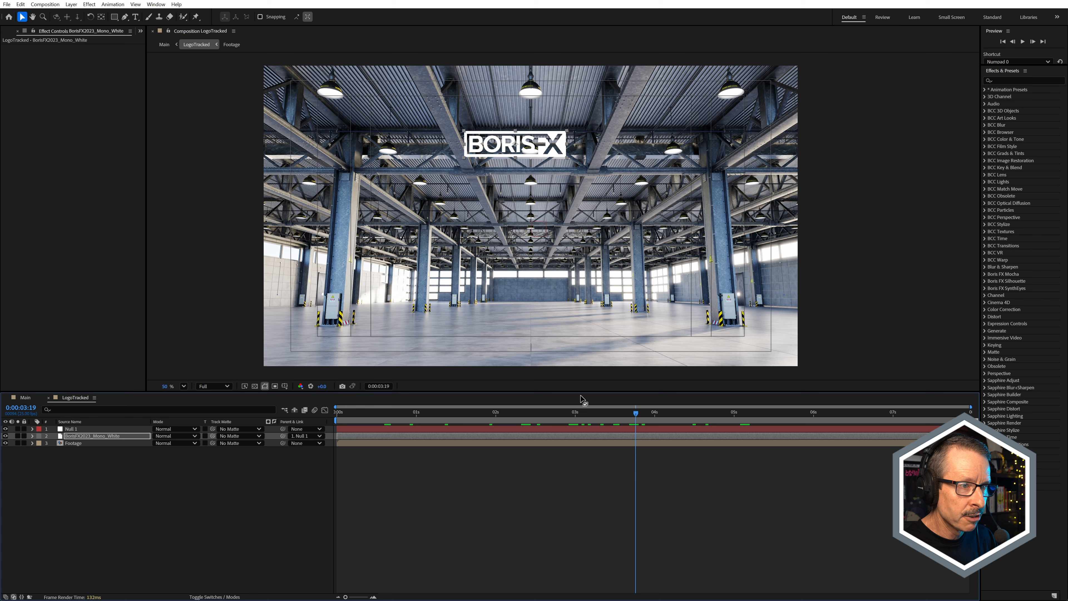
key(ctrl+z)
drag(434, 419, 394, 419)
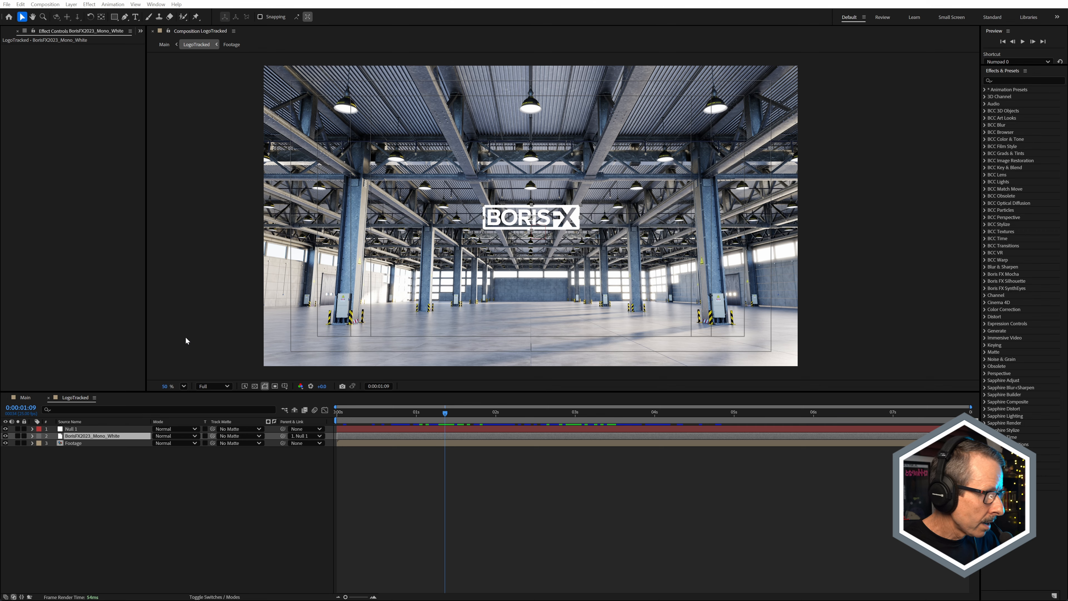
Step: In the Main composition, disable Curves and BCC+Color Link on LogoTracked, reveal its keyframes, and re-enable Curves
click(48, 397)
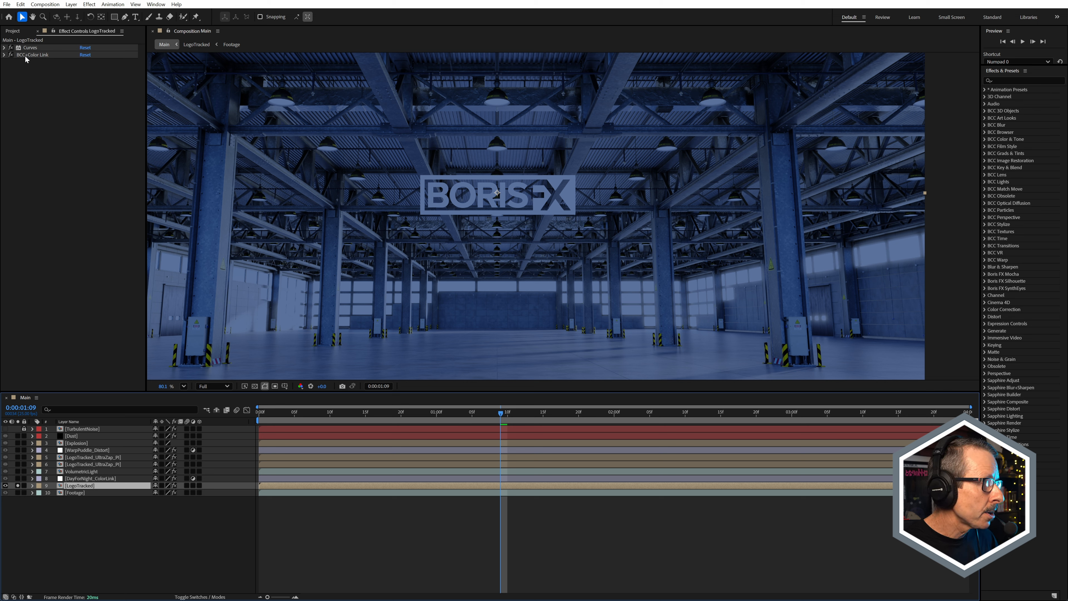
drag(10, 48, 10, 55)
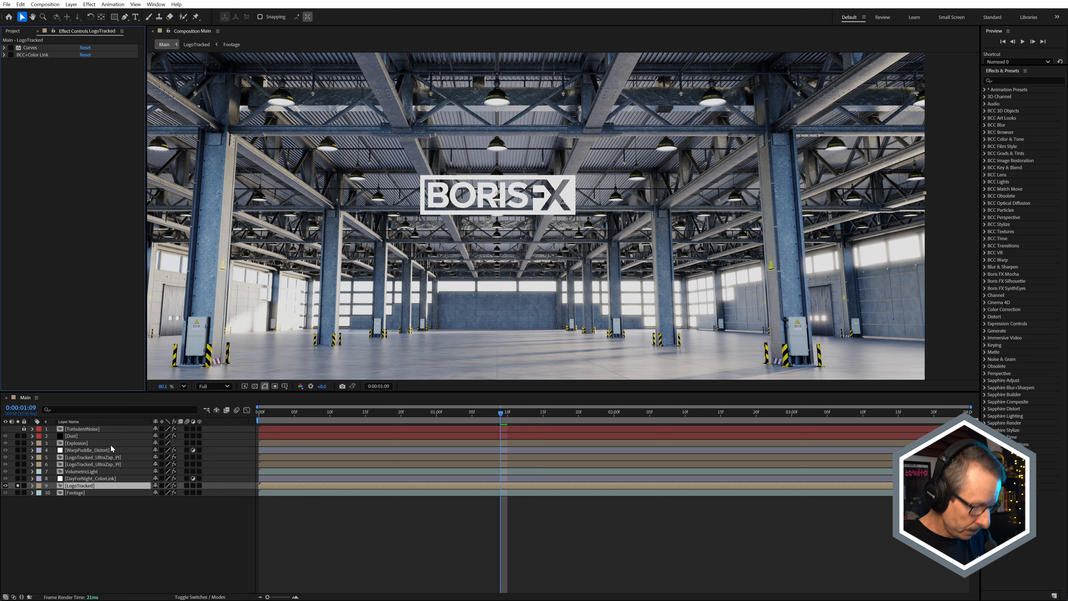
key(u)
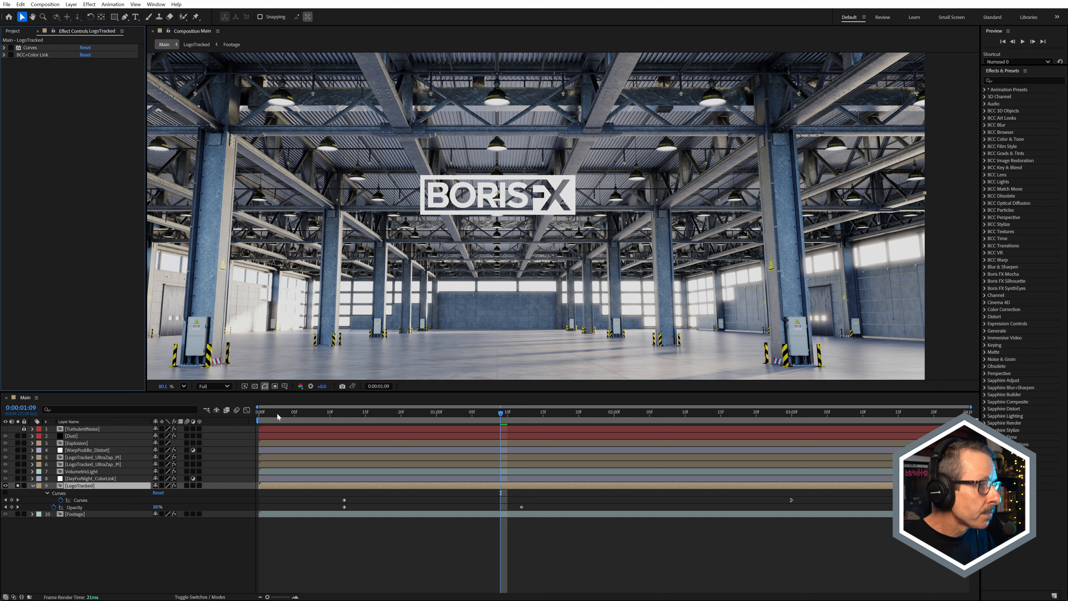
click(11, 48)
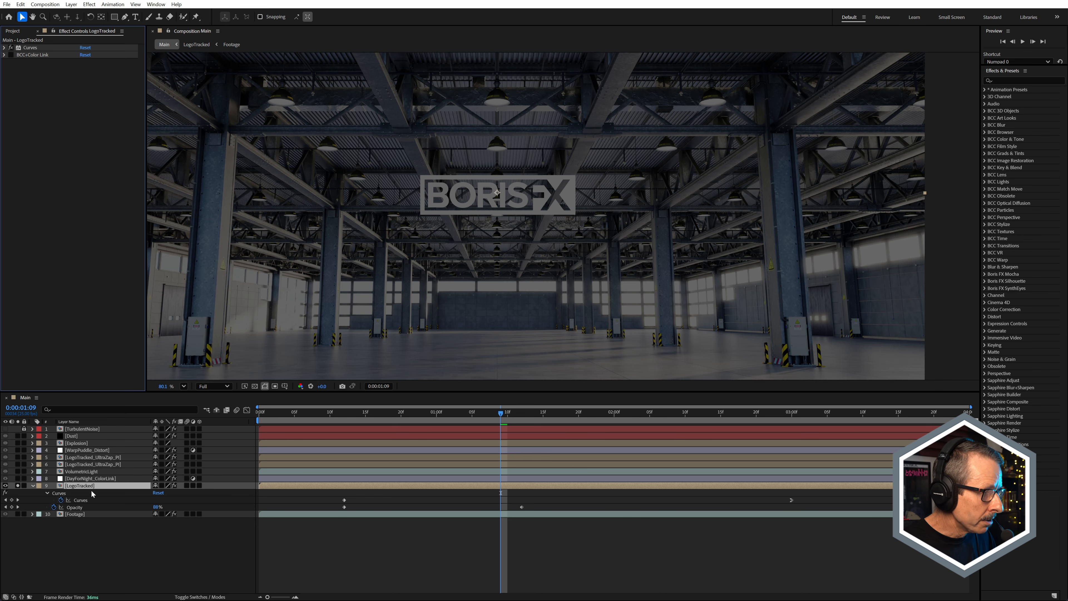
Step: Hide the Footage layer inside the LogoTracked precomp and return to the Main composition
double_click(77, 487)
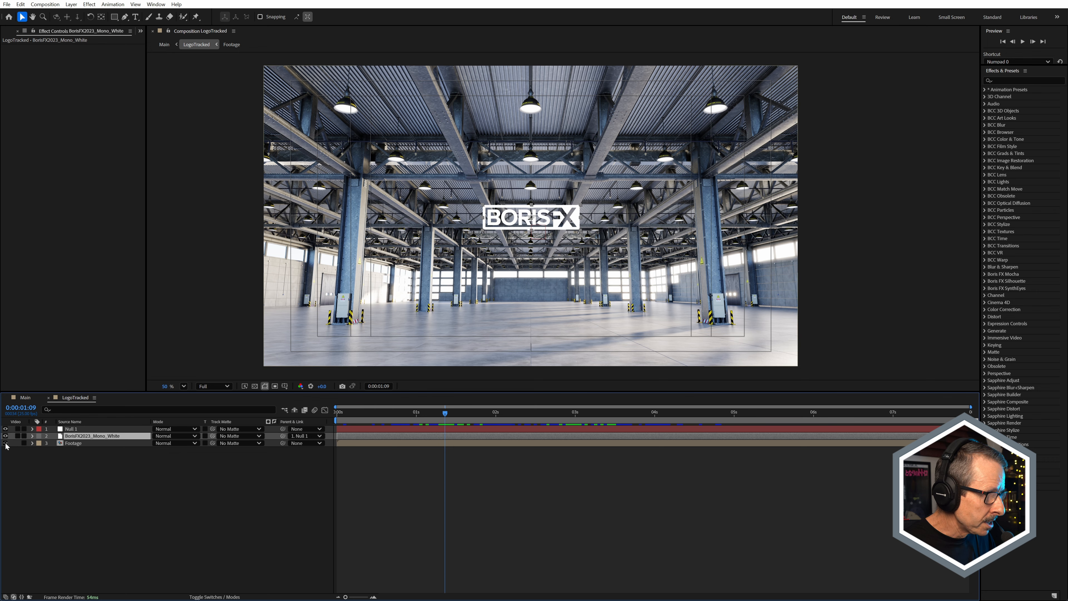
click(5, 443)
click(25, 397)
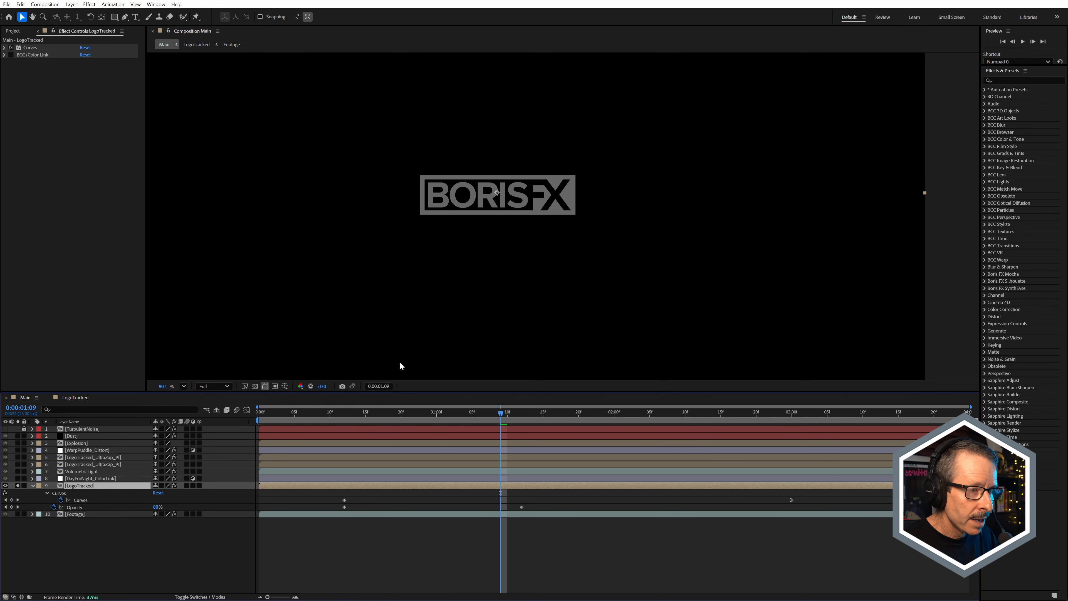
Step: Scrub from the first Opacity keyframe at 0:00:00:12 to 0:00:01:17 to examine the logo's fade-in
click(345, 412)
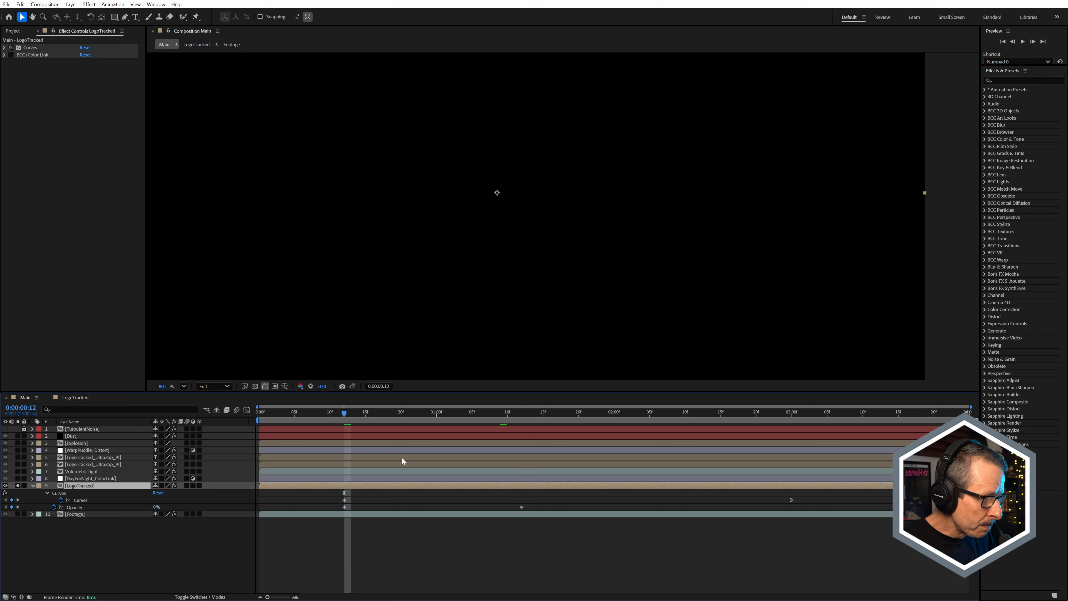
drag(350, 416, 522, 484)
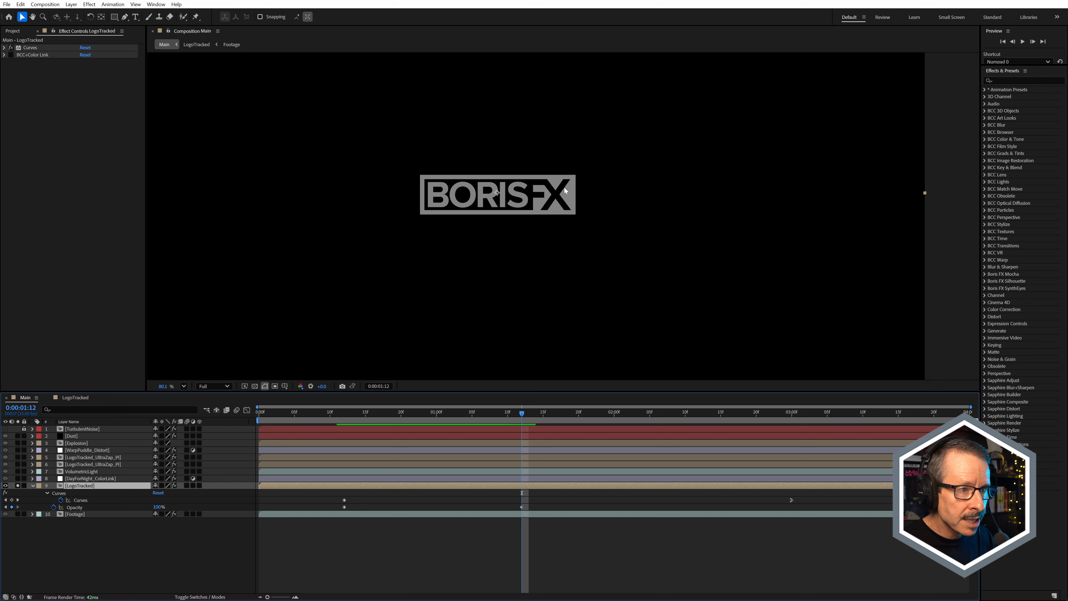
drag(526, 416, 558, 454)
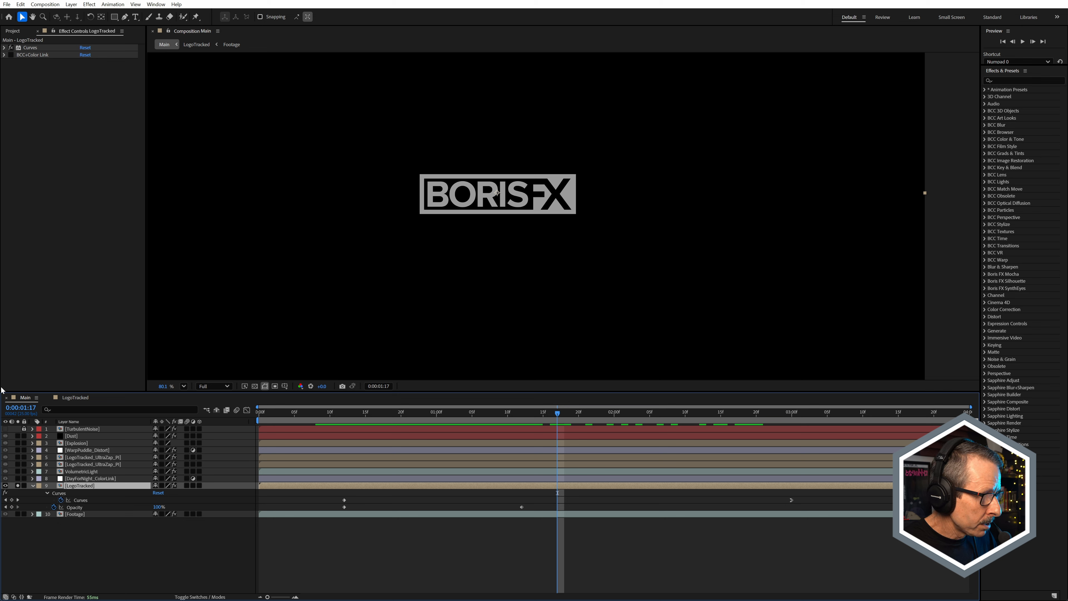
Step: Compare the LogoTracked layer with Curves disabled and enabled while scrubbing to 0:00:02:05
click(5, 493)
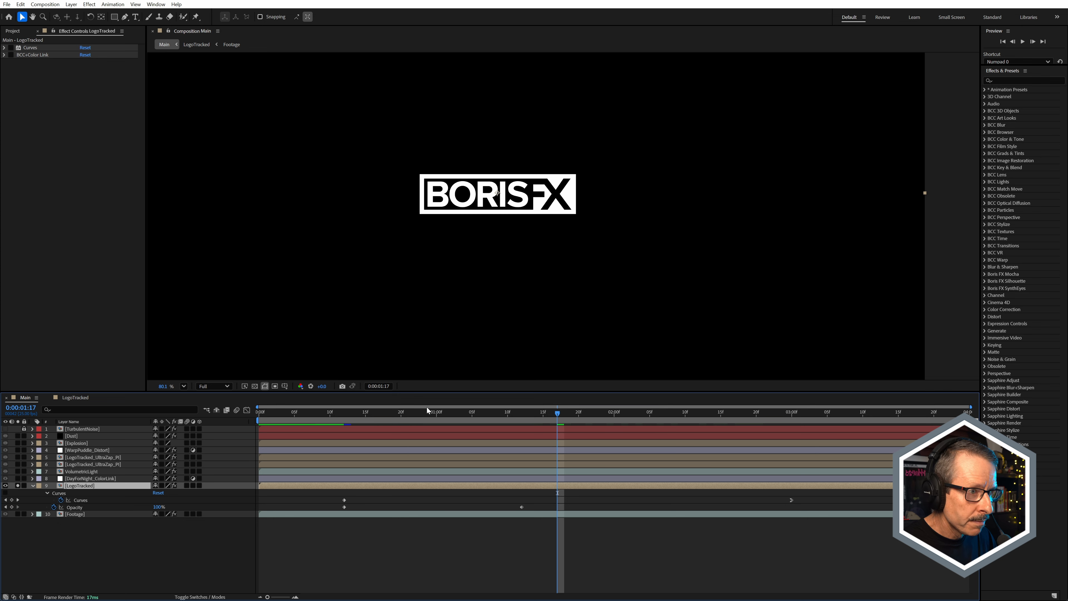
drag(354, 415, 650, 463)
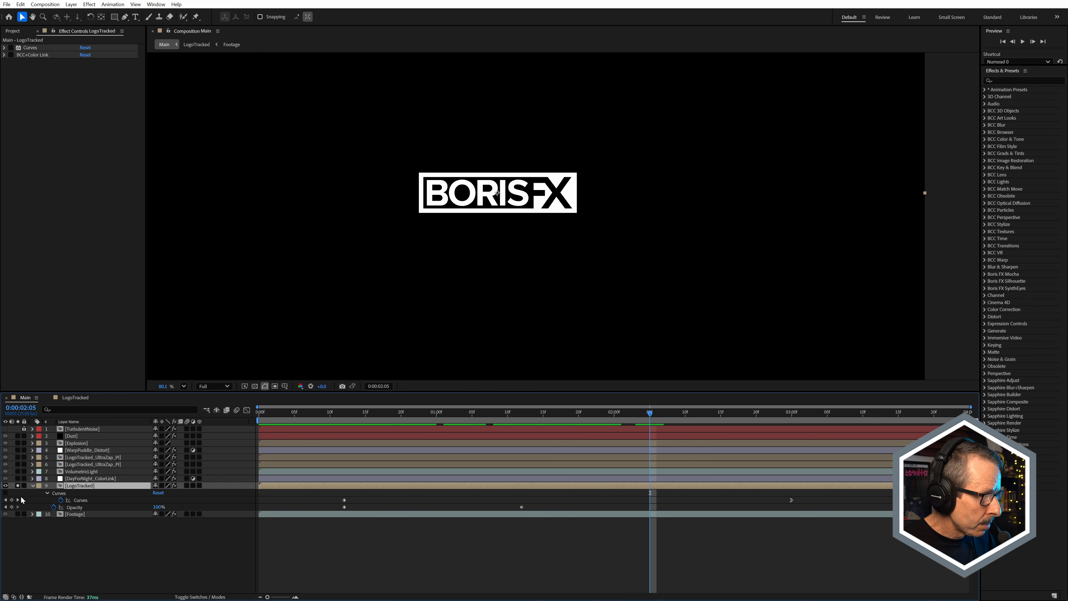
click(11, 48)
click(11, 48)
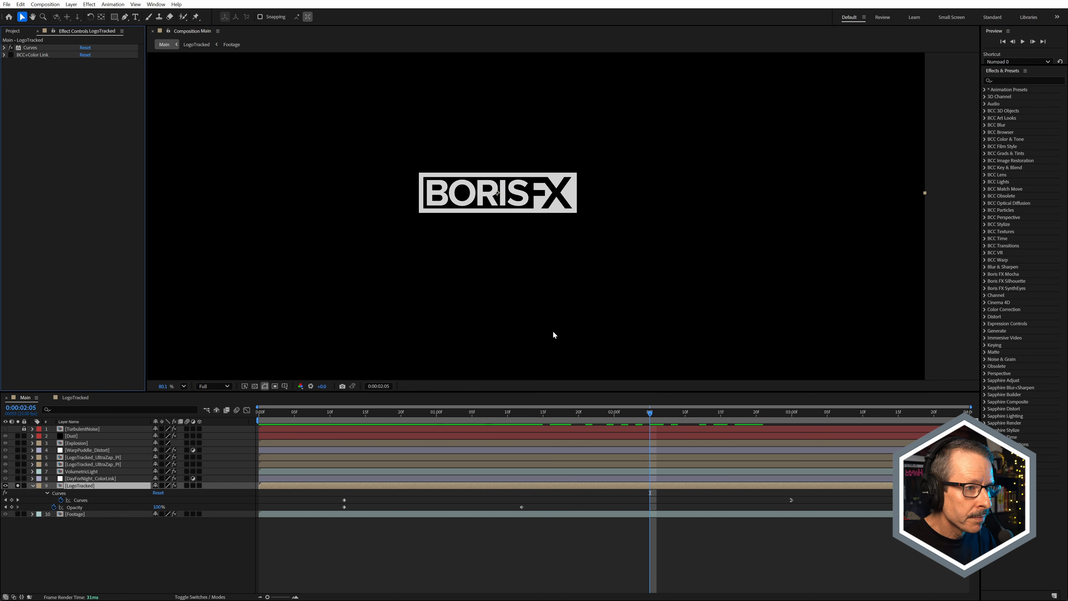
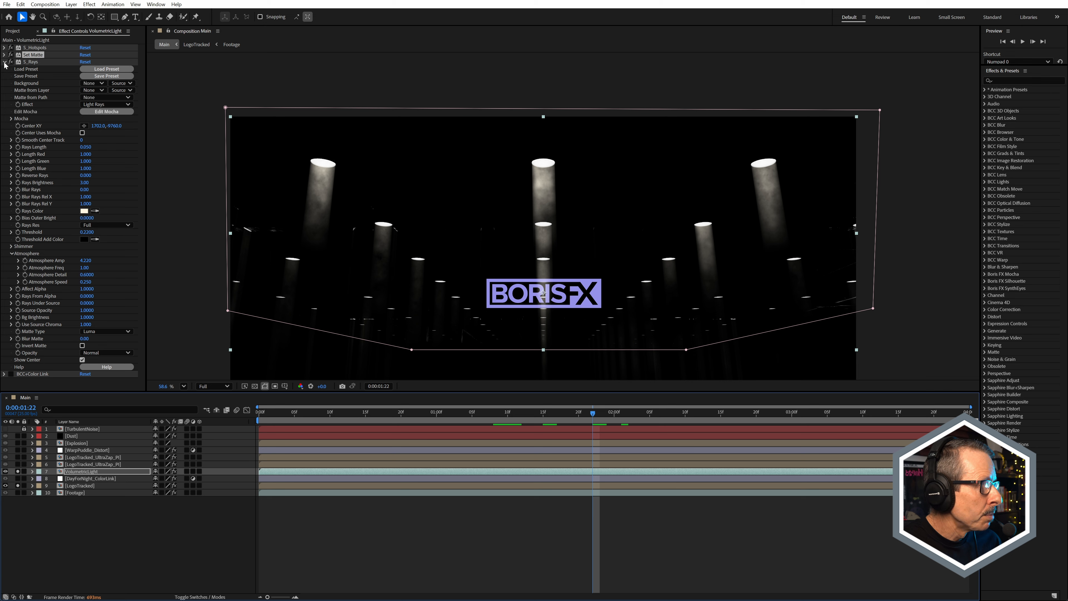
Step: Enable BCC+Color Link on the VolumetricLight layer, keeping Explosion as its sample layer
click(23, 69)
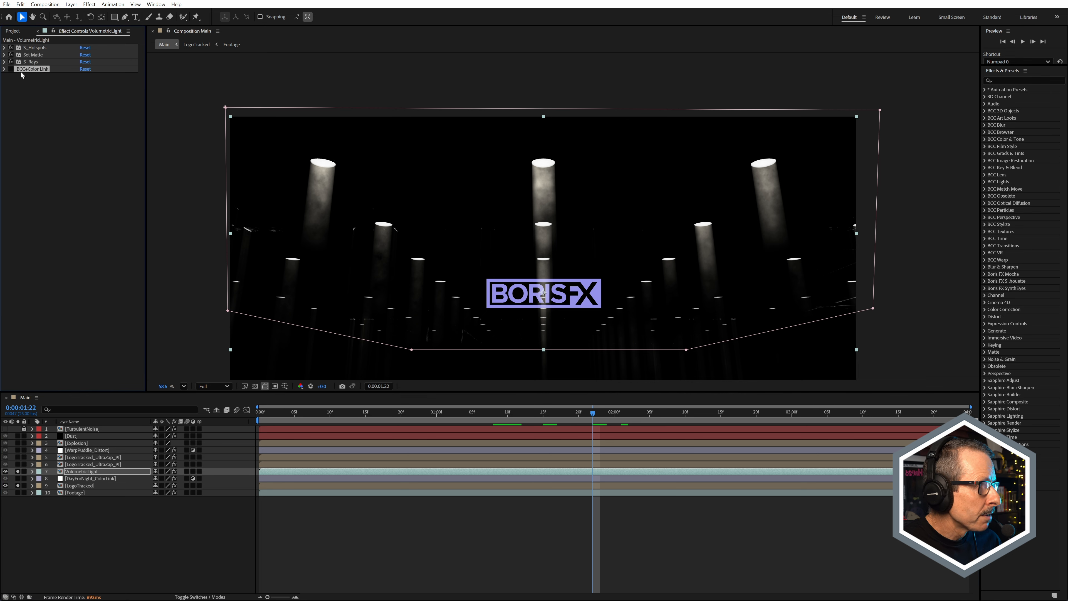
click(4, 70)
click(102, 138)
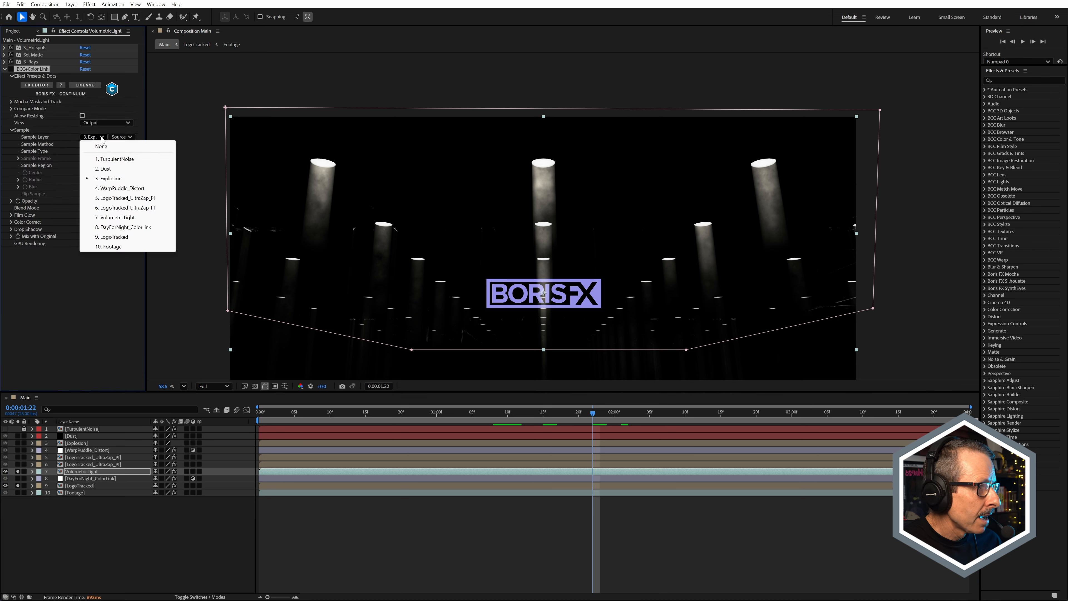
click(109, 179)
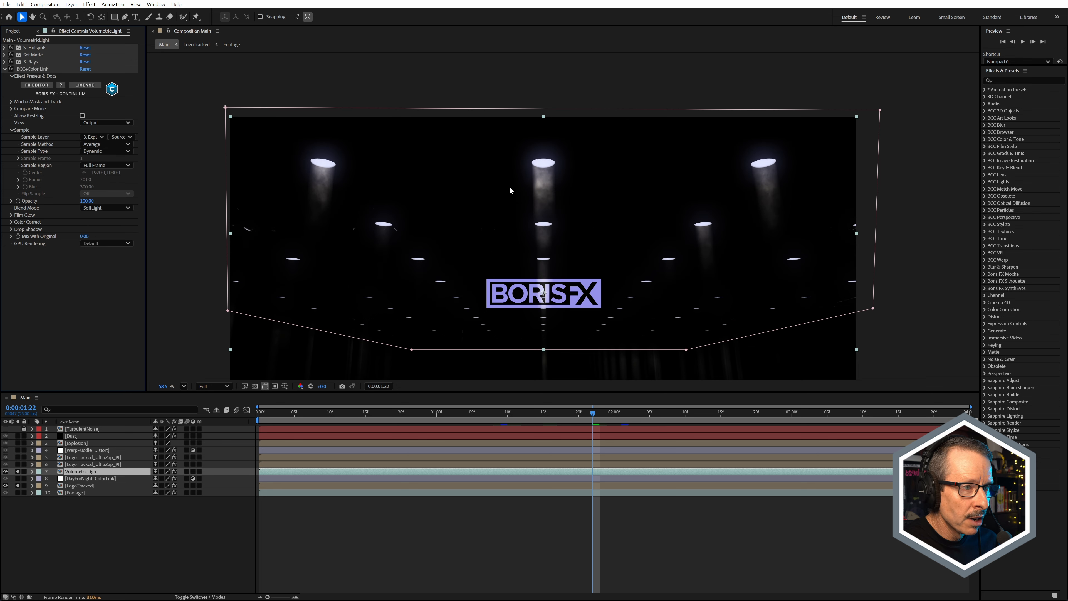
Step: Scrub back to 0:00:00:09 in the Main composition to examine the color-linked light rays up close
scroll(536, 180, up, 2)
scroll(537, 179, up, 1)
click(416, 412)
drag(420, 411, 323, 417)
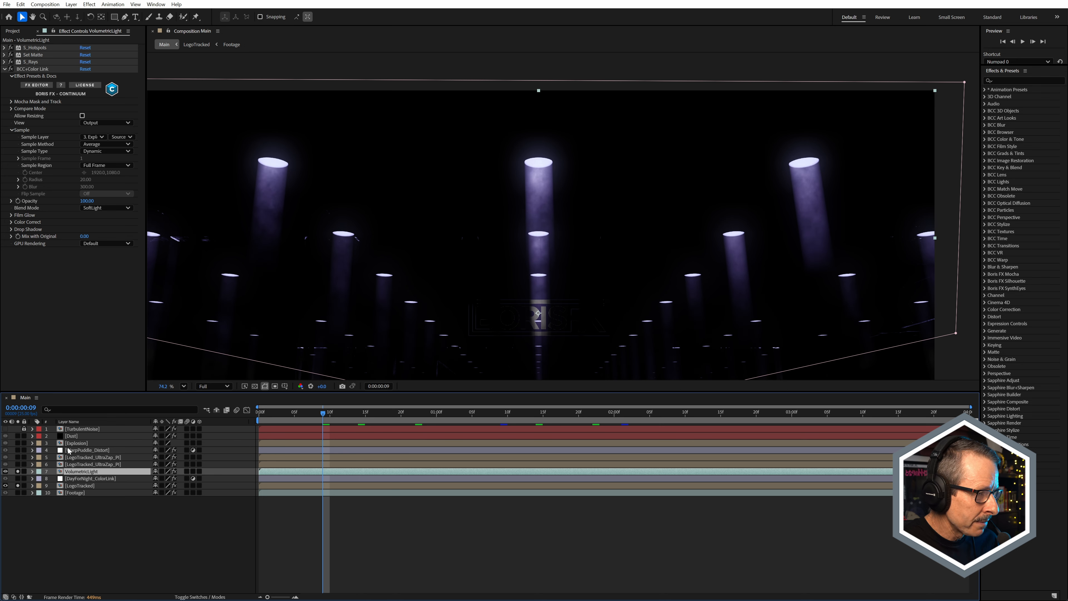
Step: Toggle the Explosion layer's solo on and off to compare its colors with the light rays
click(17, 443)
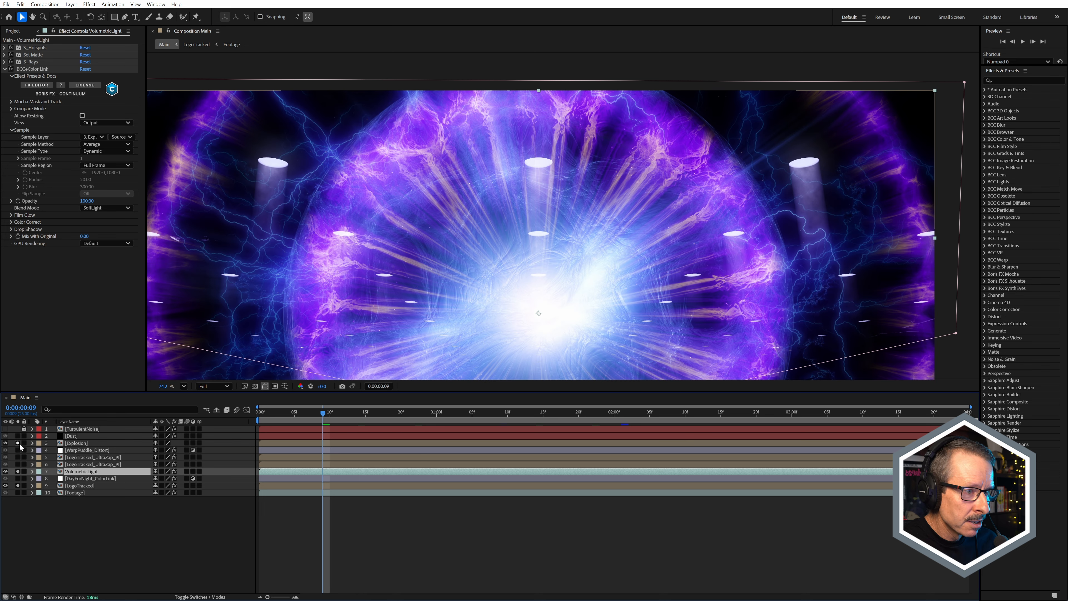
click(17, 443)
click(20, 444)
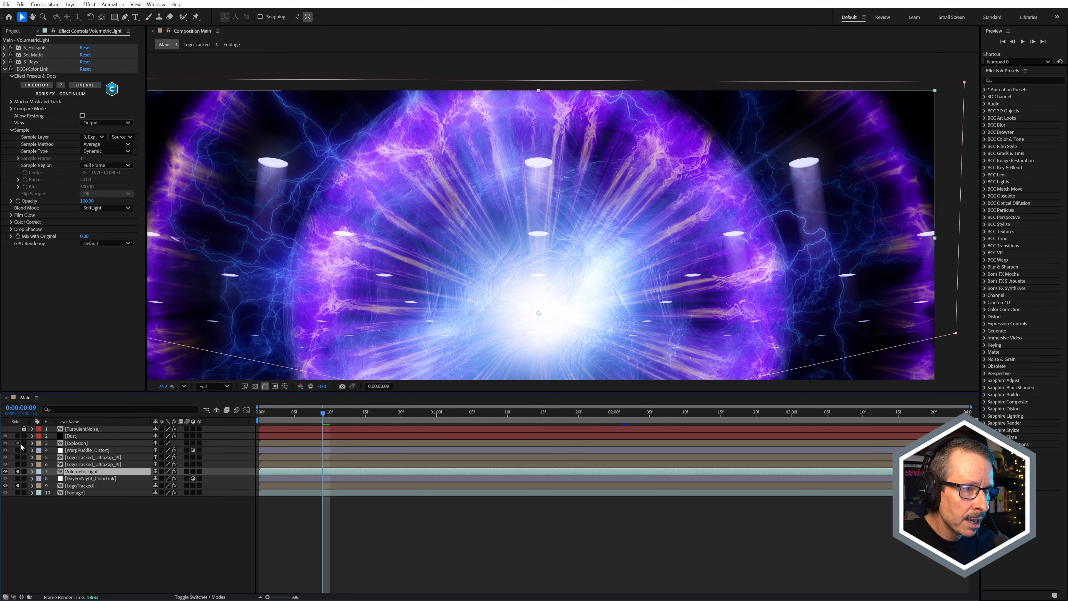
click(18, 444)
scroll(539, 205, up, 2)
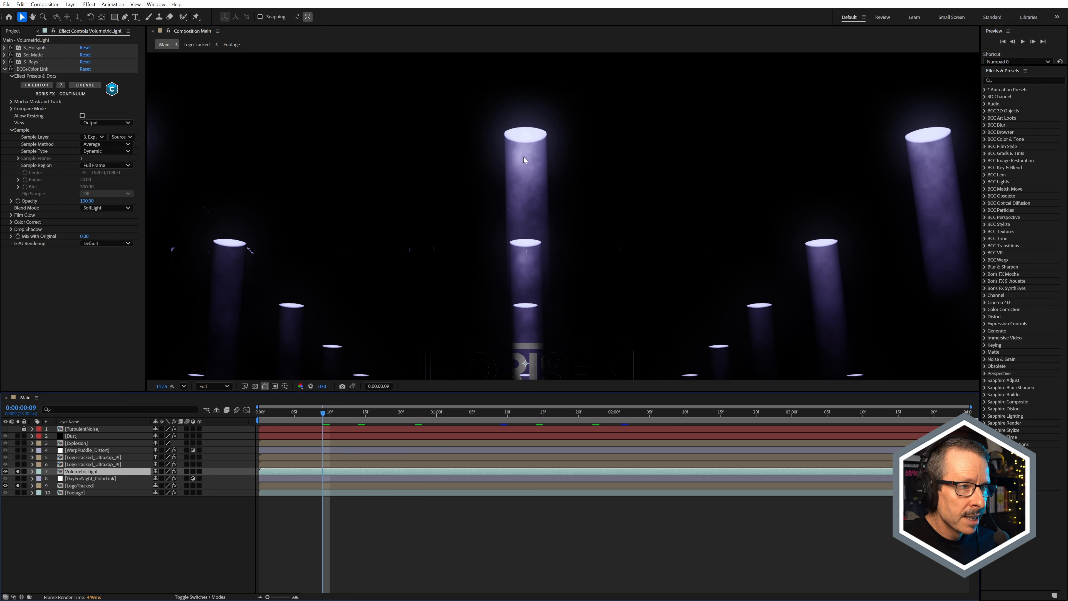
scroll(530, 166, down, 2)
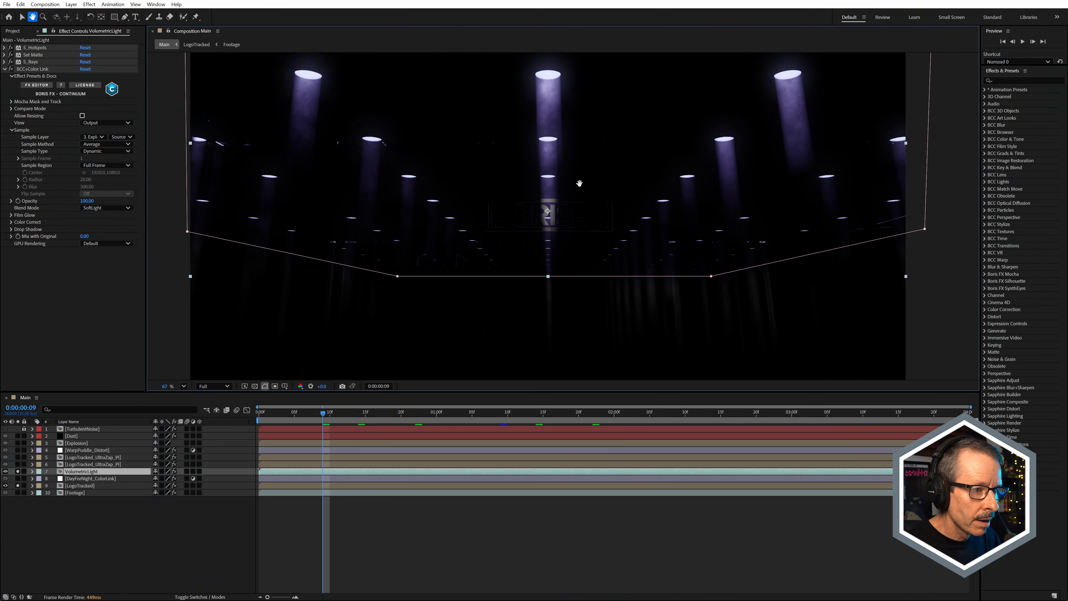
Step: Solo the DayForNight_ColorLink and Footage layers and inspect the light rays over the warehouse
click(17, 479)
click(18, 492)
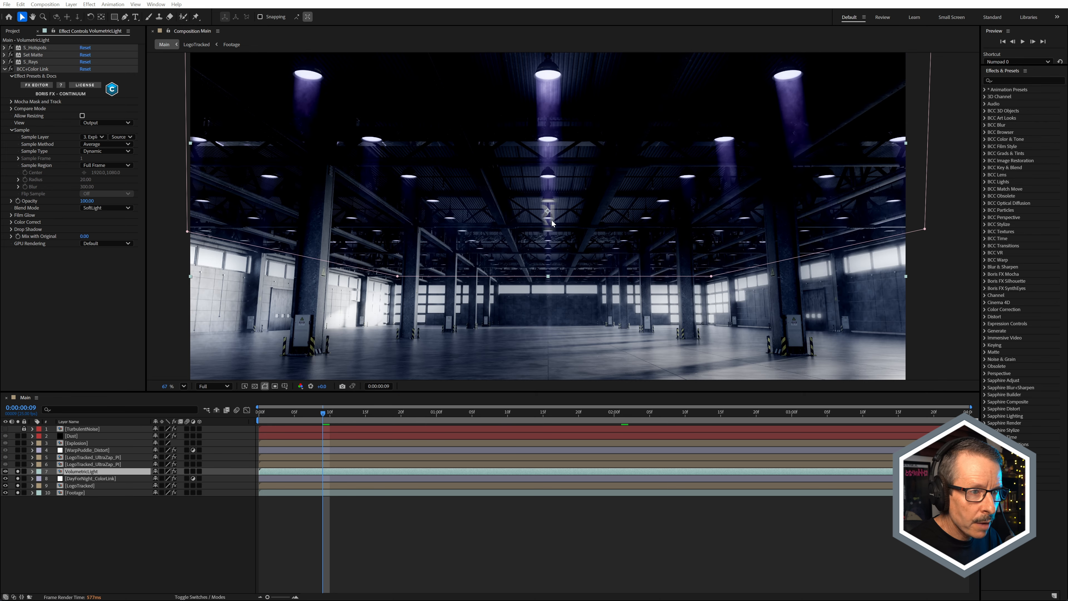
scroll(554, 219, up, 5)
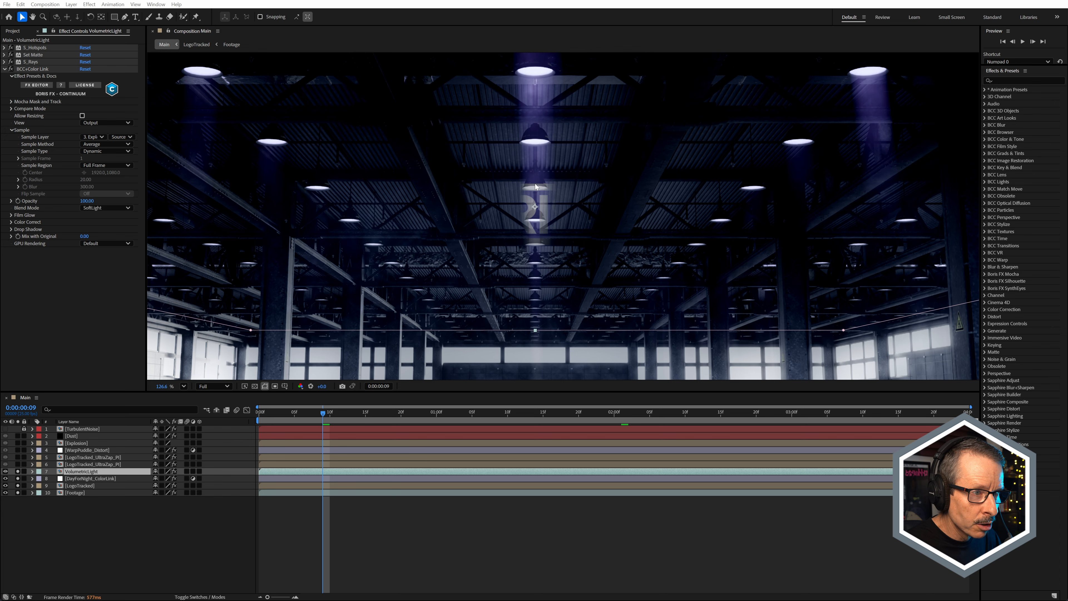
scroll(539, 216, down, 3)
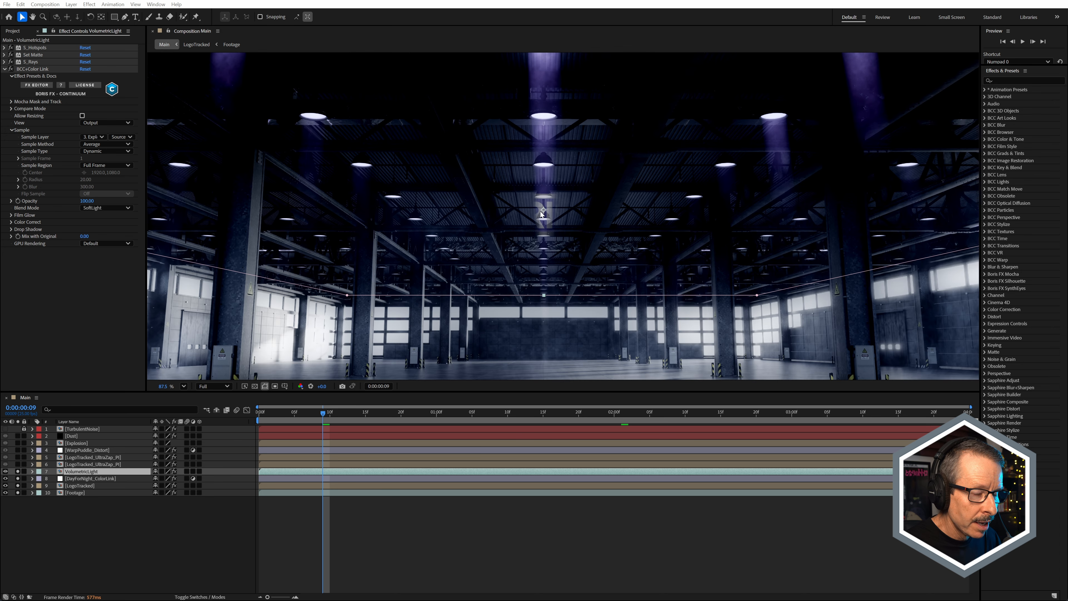
Step: Solo the lower LogoTracked_UltraZap_PI layer, layer 6, and open its precomp
click(82, 465)
click(18, 464)
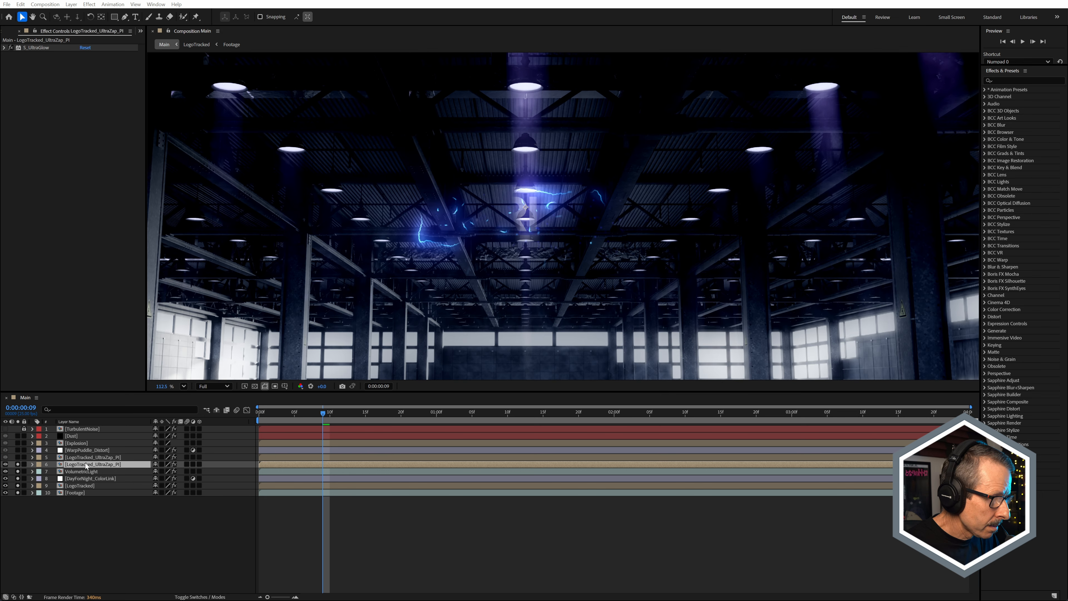
double_click(85, 464)
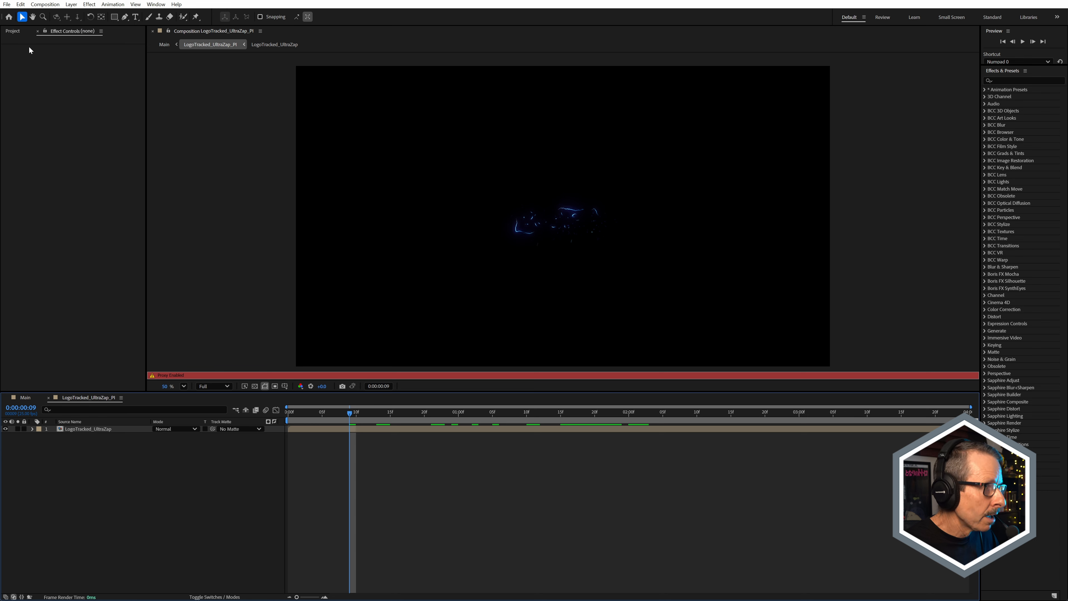
Step: Show the project items and scrub LogoTracked_UltraZap_PI to 0:00:01:18 to examine the electric logo and falling sparks
click(13, 31)
drag(384, 414, 487, 413)
scroll(574, 220, up, 3)
scroll(574, 220, up, 2)
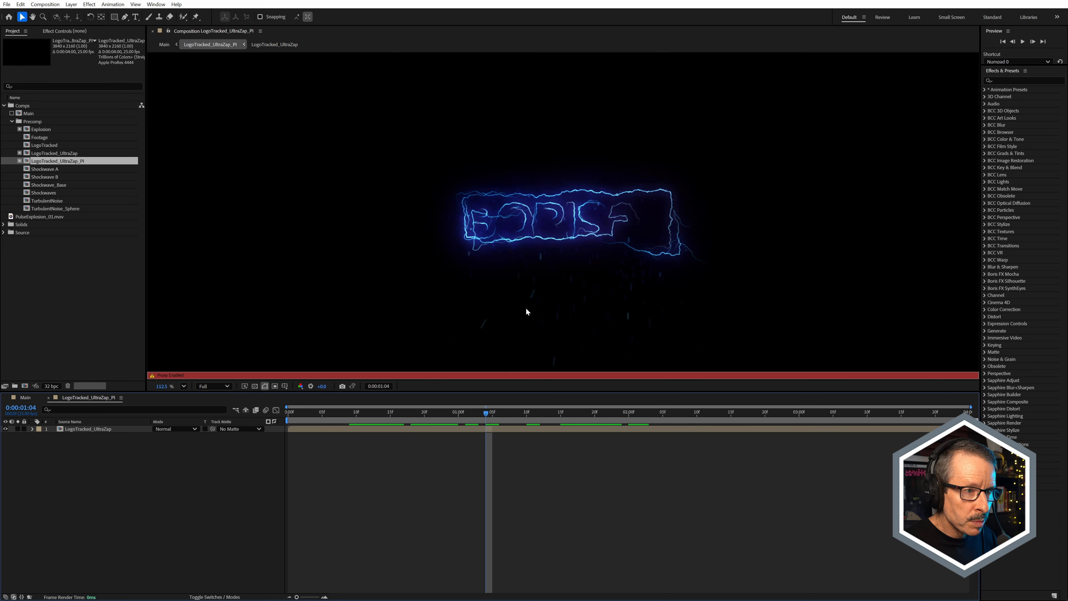
drag(409, 414, 527, 457)
drag(600, 328, 575, 218)
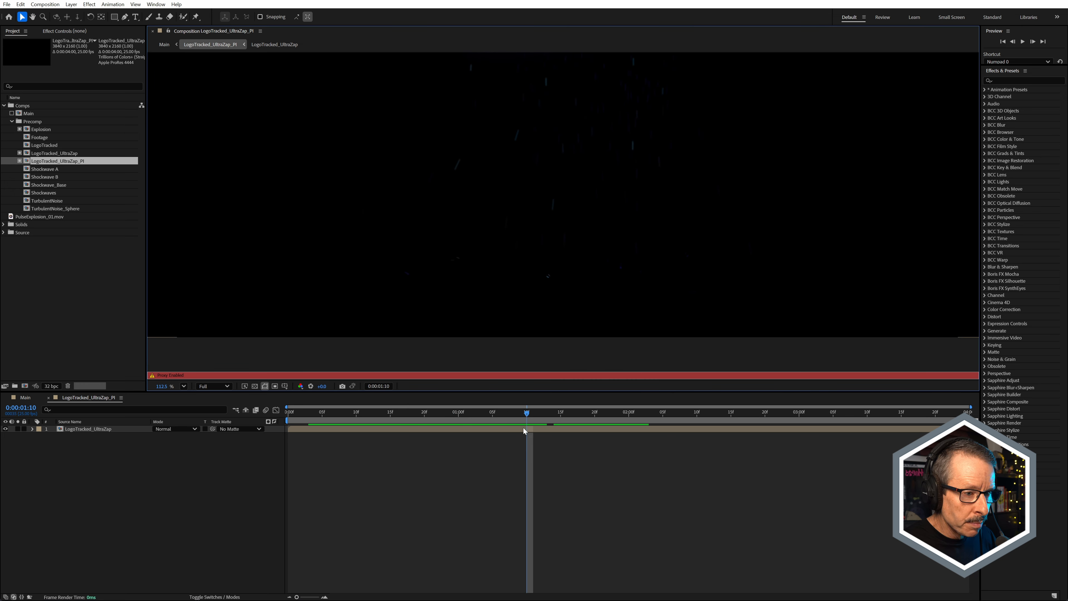
drag(531, 414, 582, 423)
drag(577, 278, 572, 374)
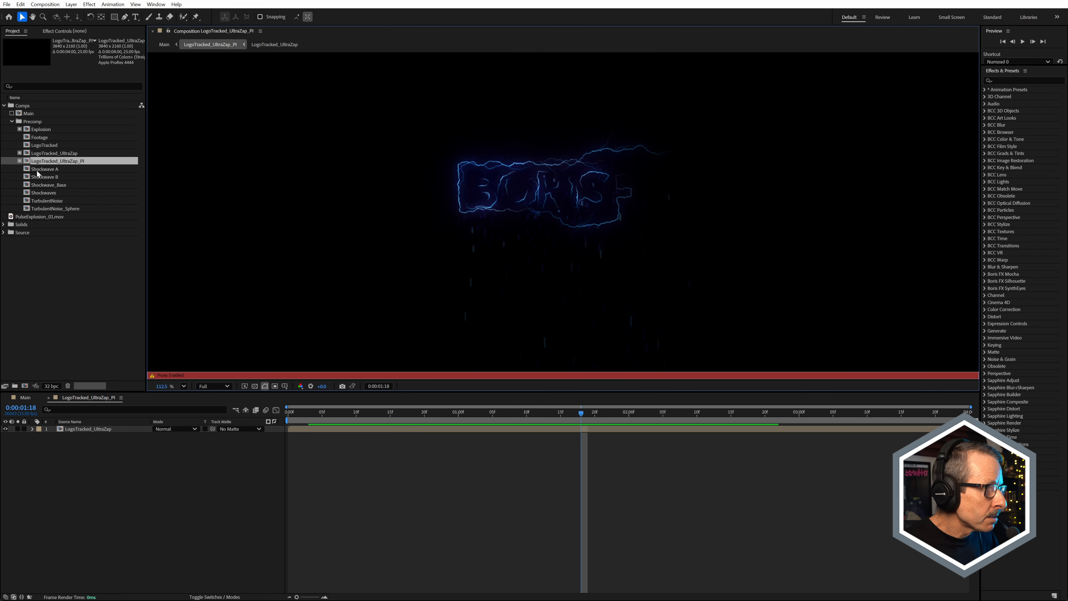
Step: Turn off the proxy for LogoTracked_UltraZap and open that precomp
click(20, 161)
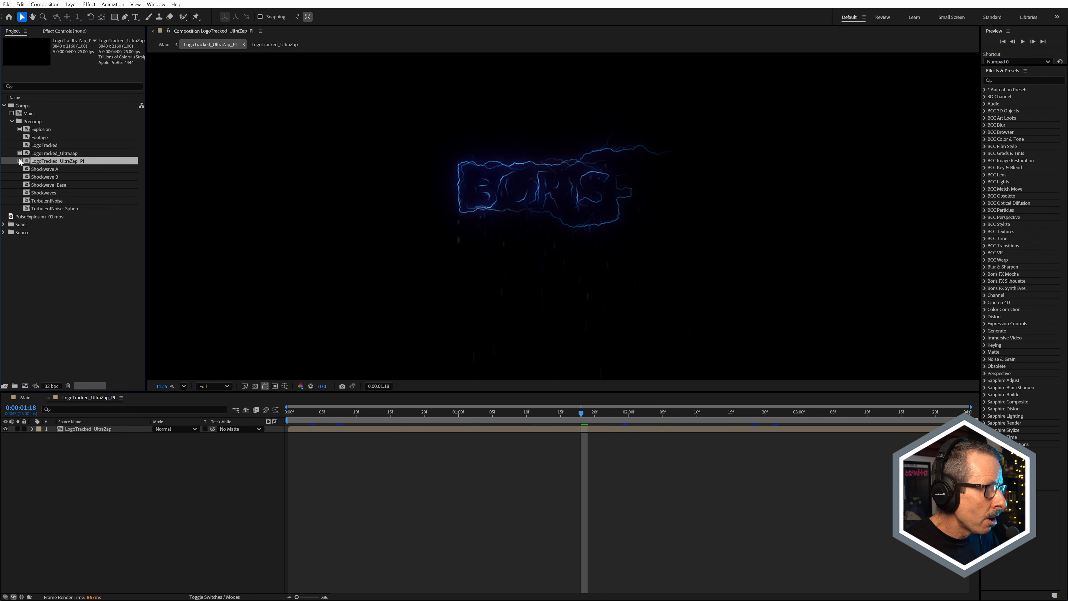
click(20, 162)
click(20, 153)
click(68, 154)
double_click(68, 155)
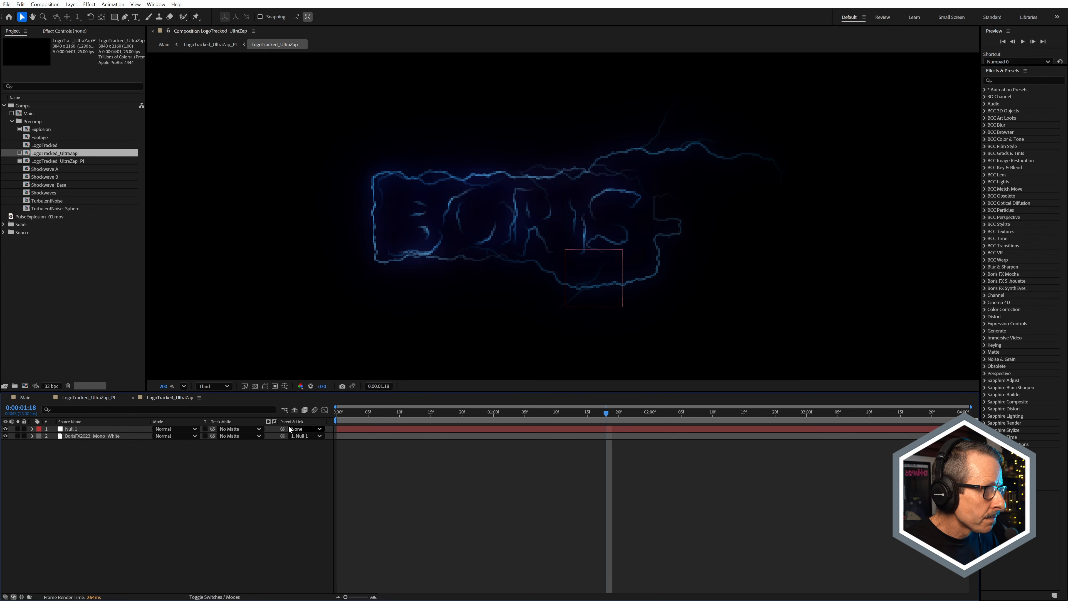
Step: Select the BorisFX2023_Mono_White layer, set the preview resolution to Full, and show its mask paths in the viewer
click(88, 436)
click(213, 387)
click(215, 412)
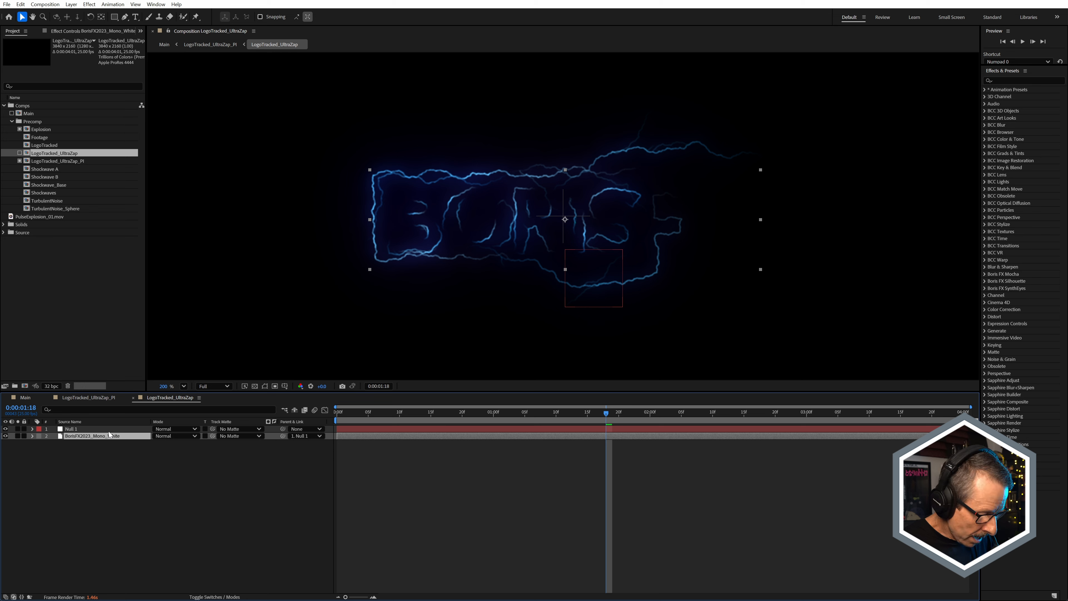
click(266, 386)
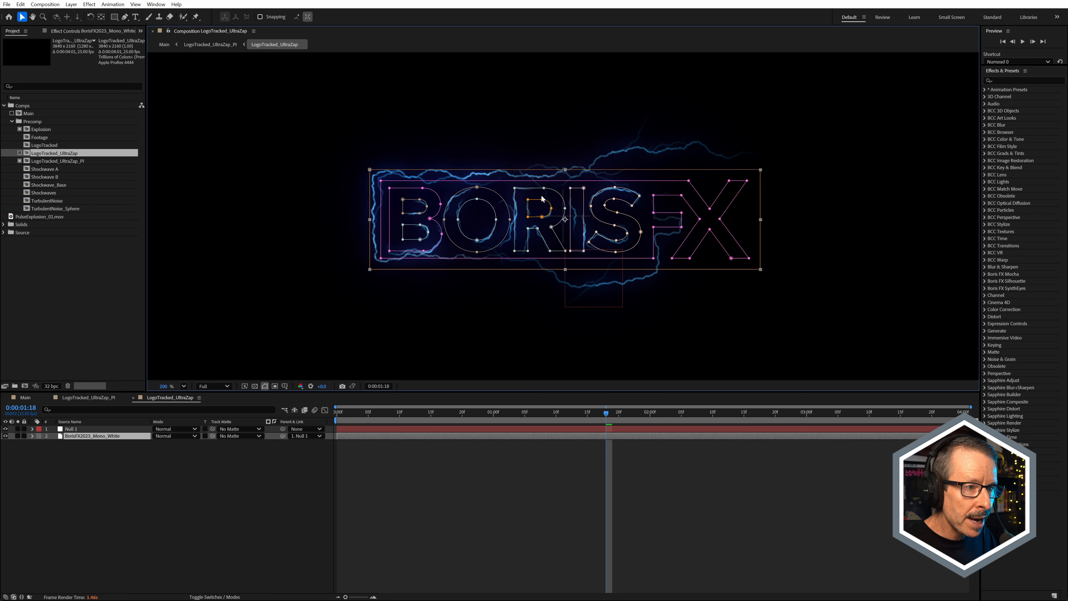
Step: Review the list of mask paths on the BorisFX2023_Mono_White layer, then collapse it
key(m)
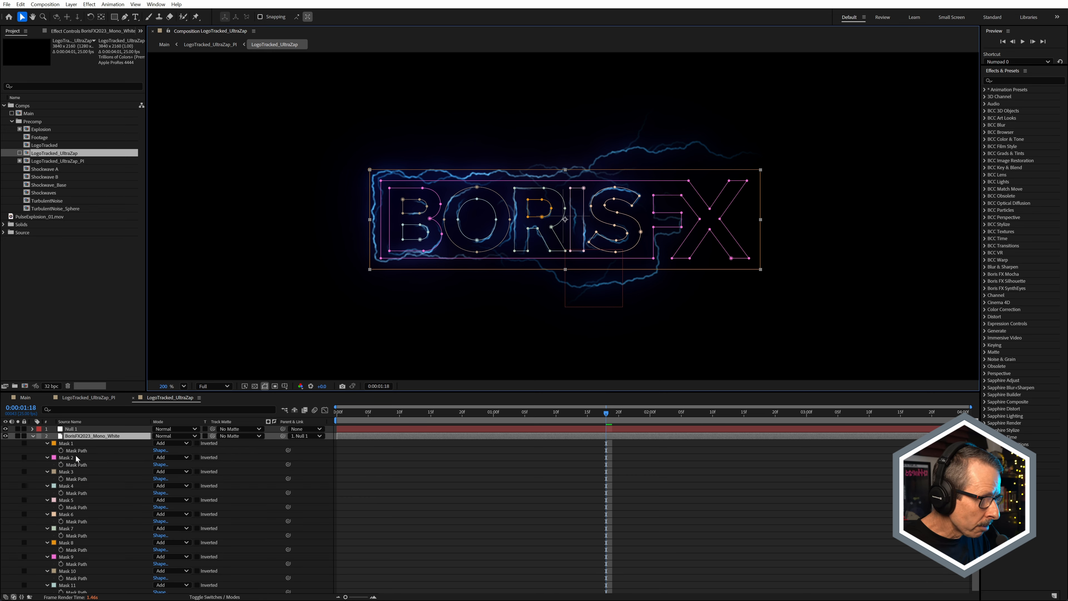
scroll(75, 458, down, 1)
scroll(76, 459, up, 1)
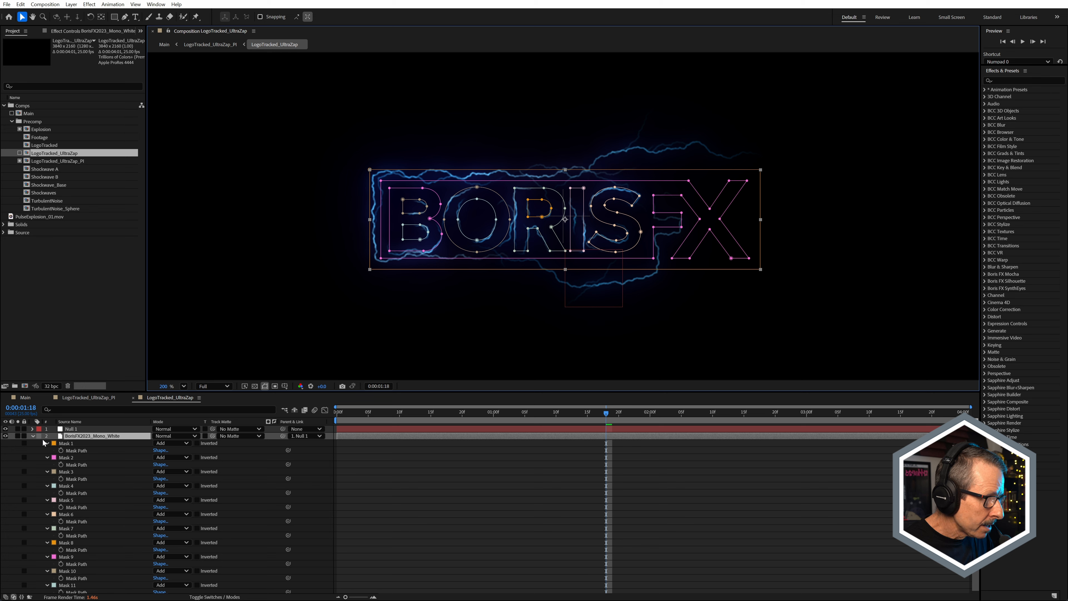
click(34, 437)
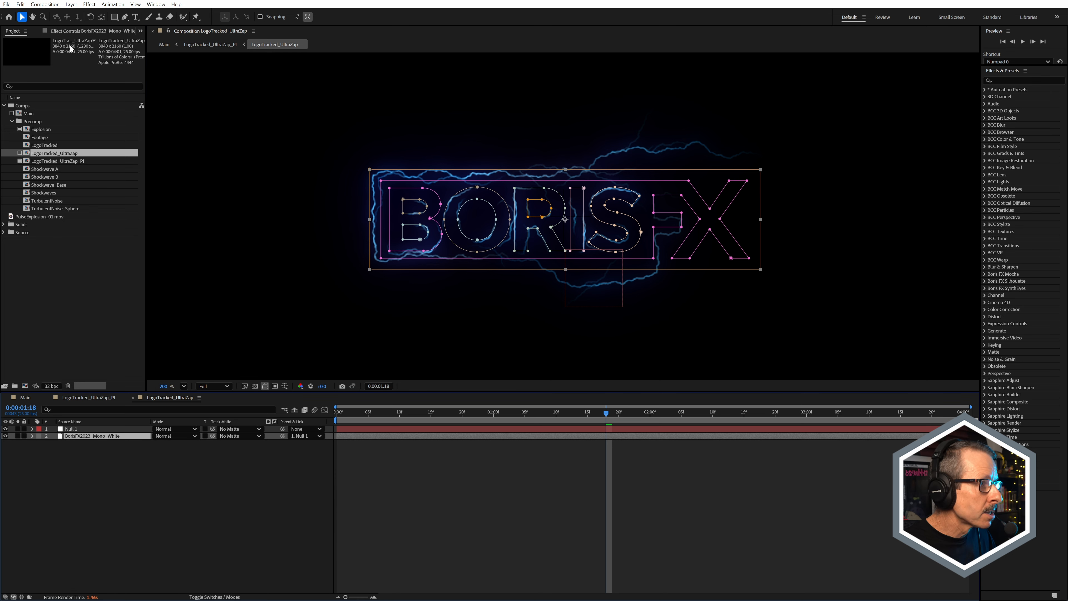
Step: Open the S_UltraZap settings, check the Mode options while keeping UltraZapAEPath, and deselect the layer
click(76, 33)
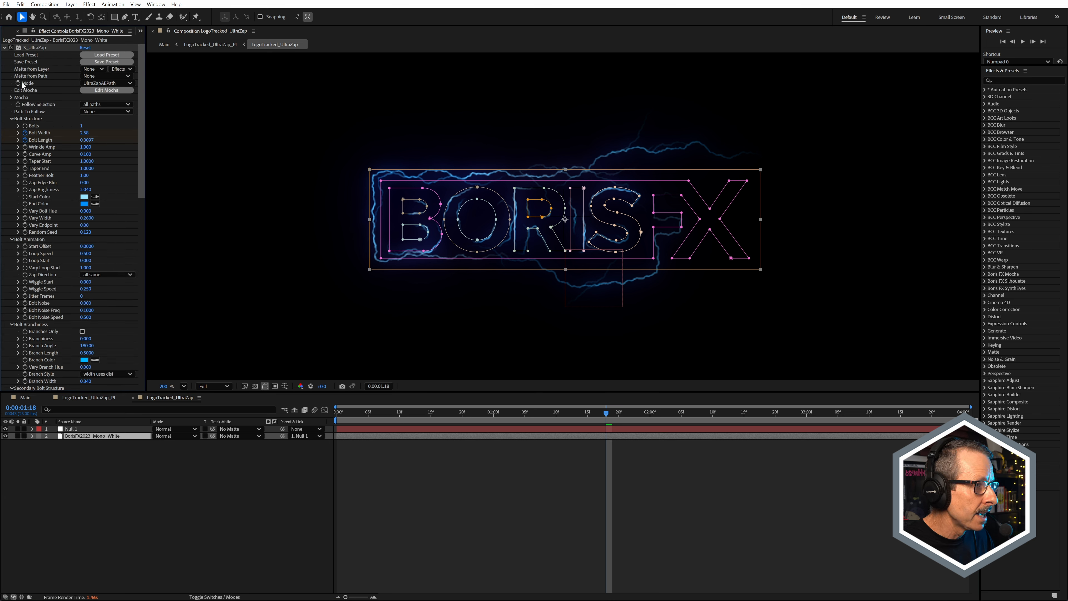
click(112, 84)
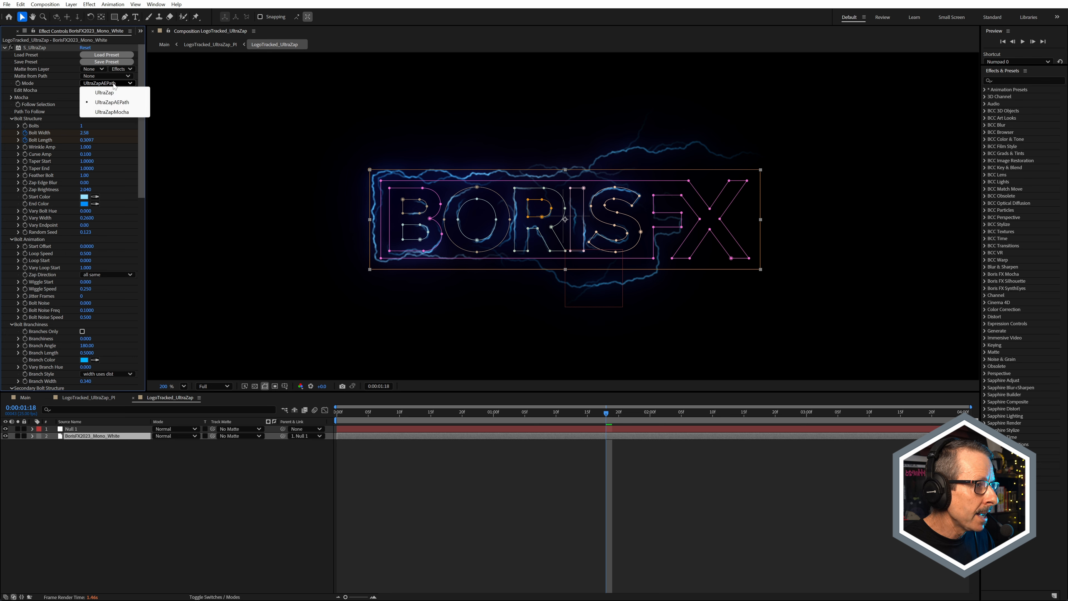
click(31, 82)
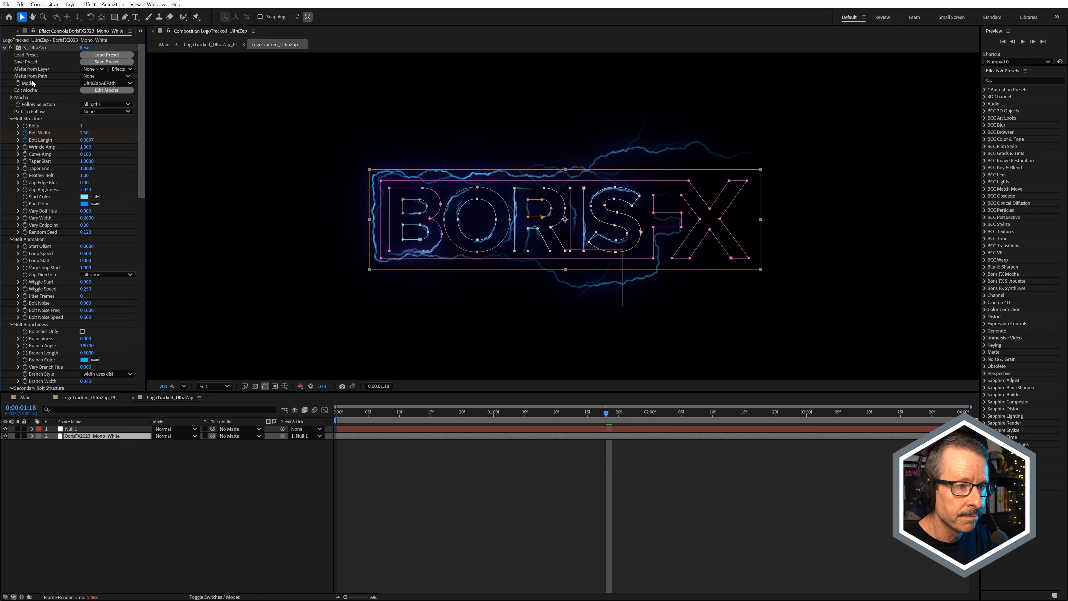
click(426, 468)
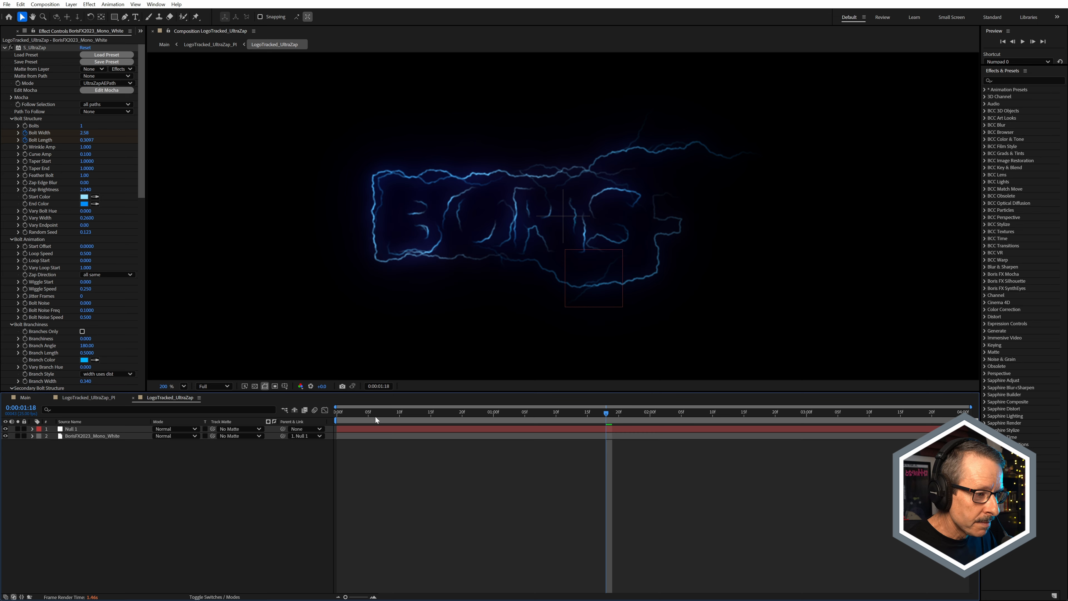
Step: Scrub to 0:00:00:24 and examine S_UltraZap's bolt, secondary bolt and UltraGlow settings
drag(354, 411, 488, 427)
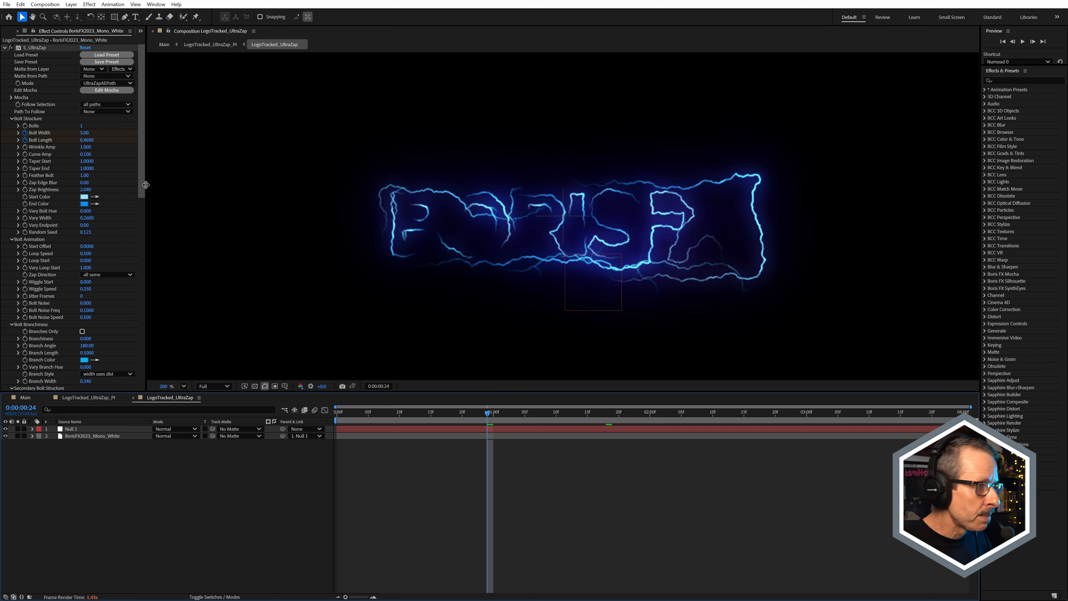
drag(142, 138, 136, 174)
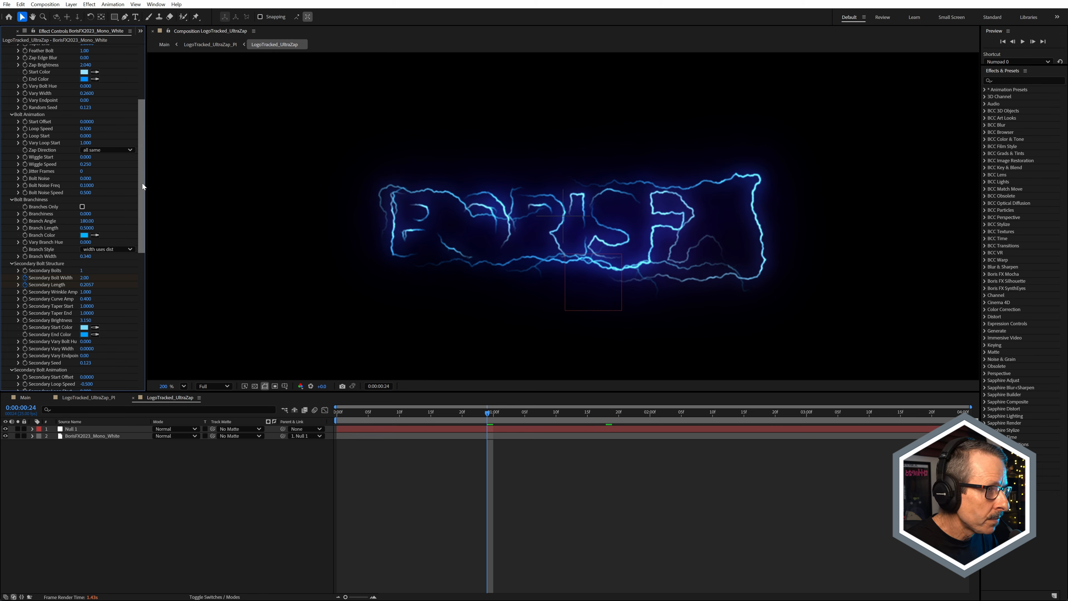
drag(140, 185, 140, 255)
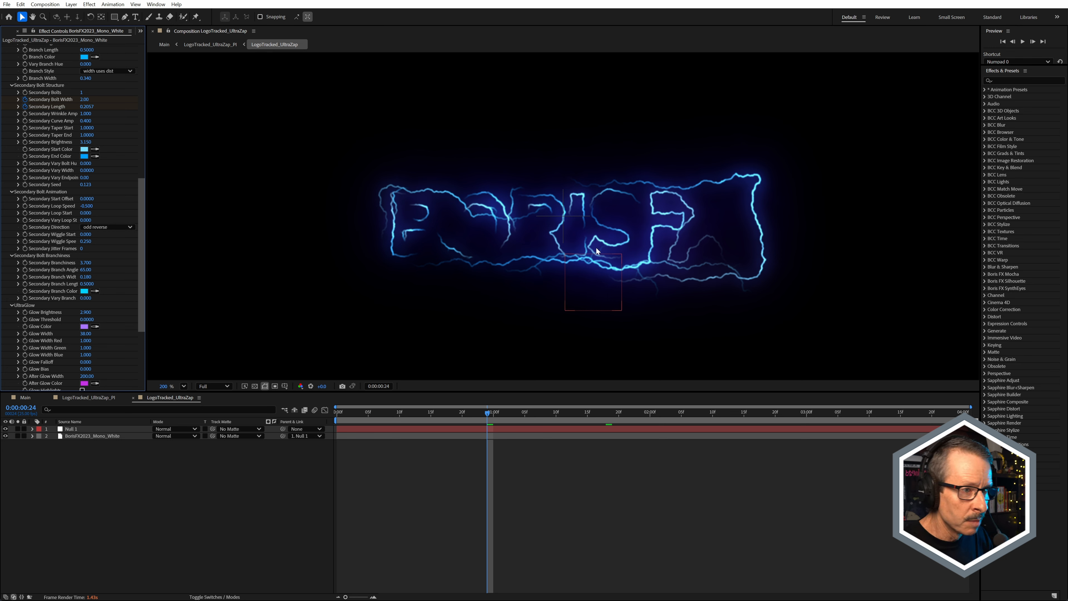
Step: Turn the LogoTracked_UltraZap proxy back on and scrub the precomp back to 0:00:00:04
click(140, 31)
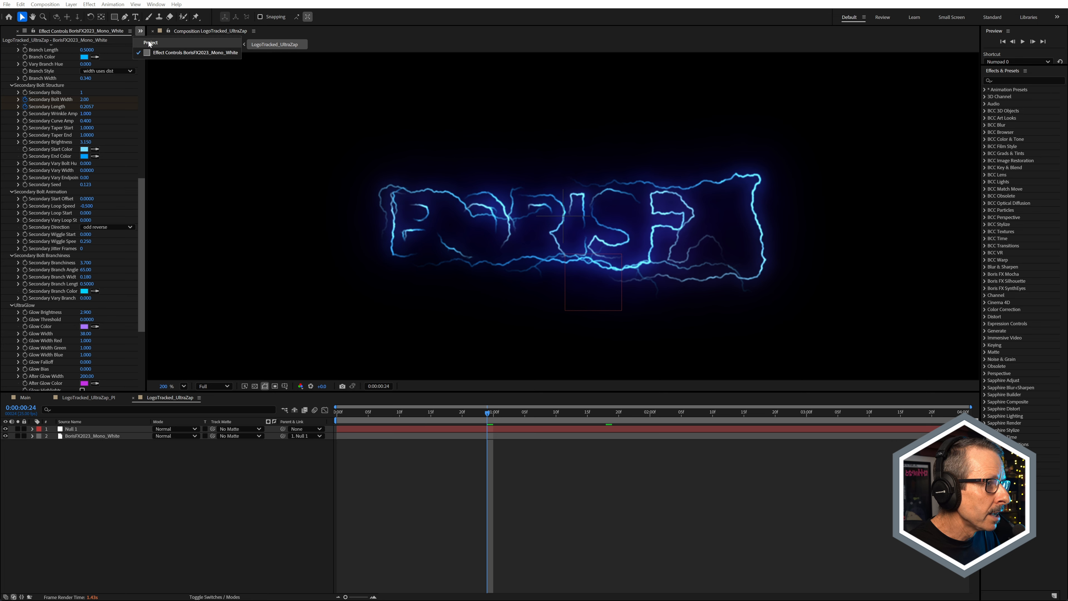
click(150, 42)
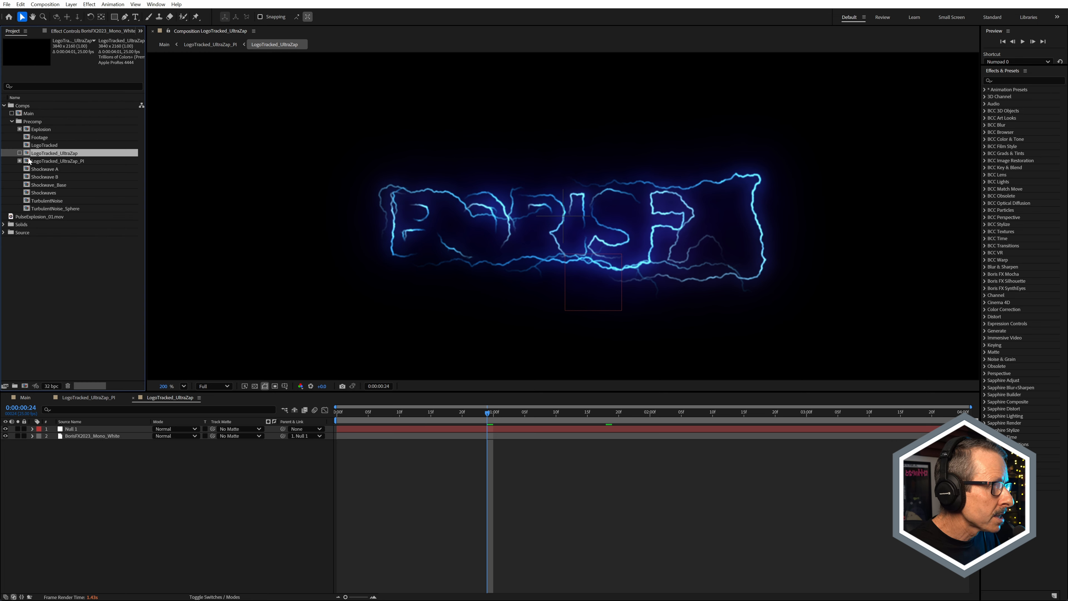
click(19, 153)
scroll(550, 208, up, 3)
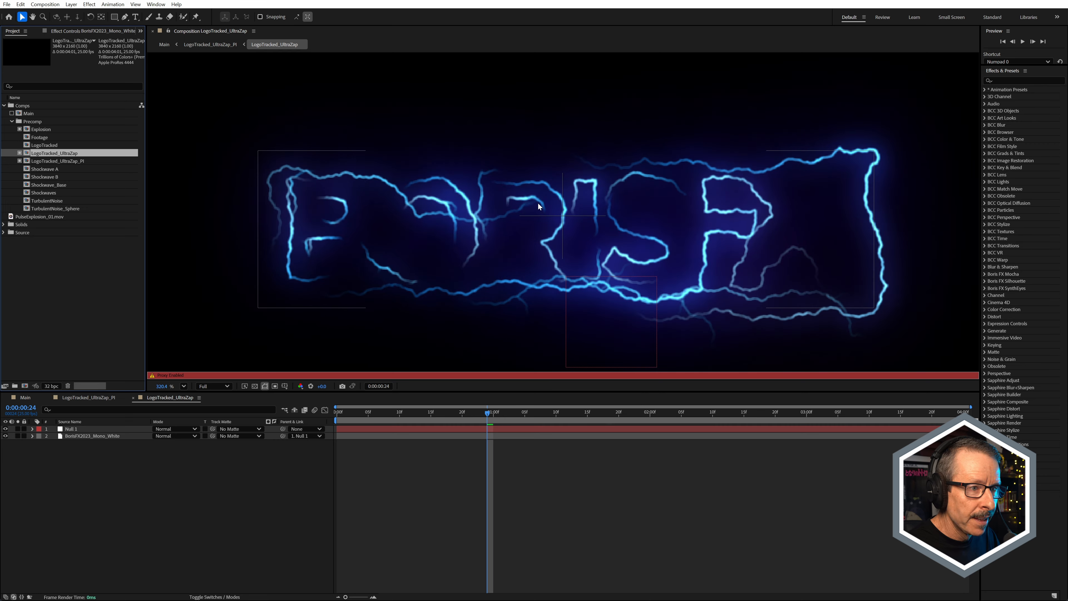
drag(483, 412, 364, 469)
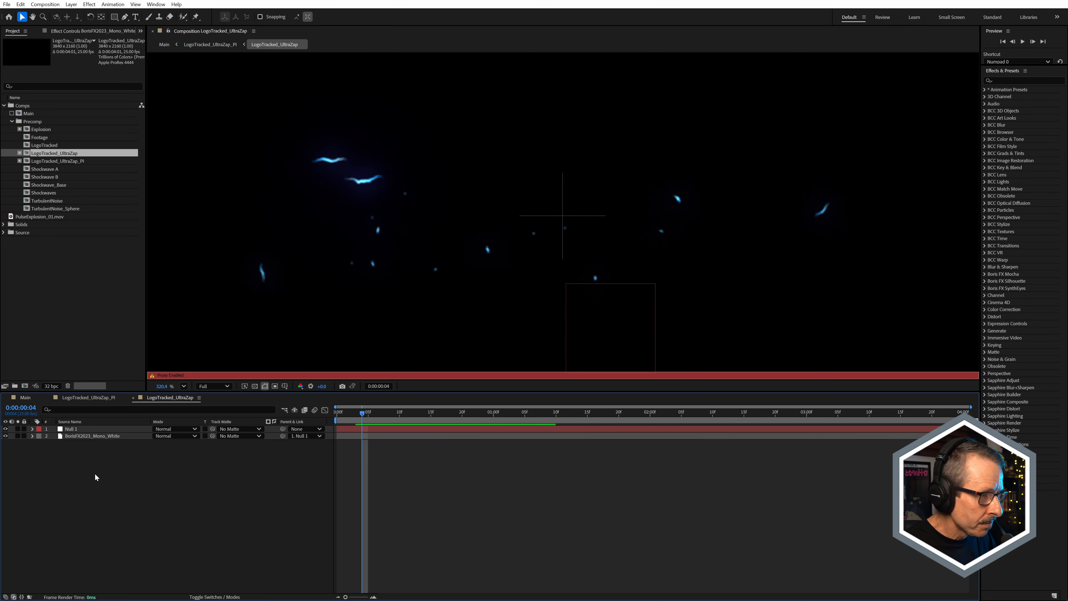
Step: Reveal the keyframed S_UltraZap properties on BorisFX2023_Mono_White and scrub between 0:00:00:00 and 0:00:00:11 to review the bolt length animation
click(101, 436)
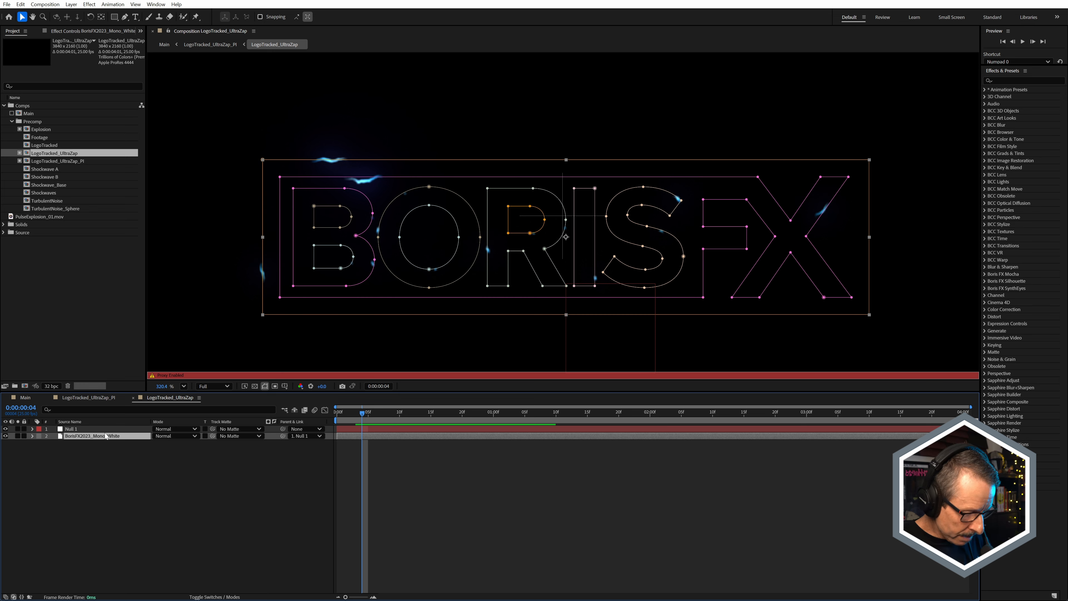
key(u)
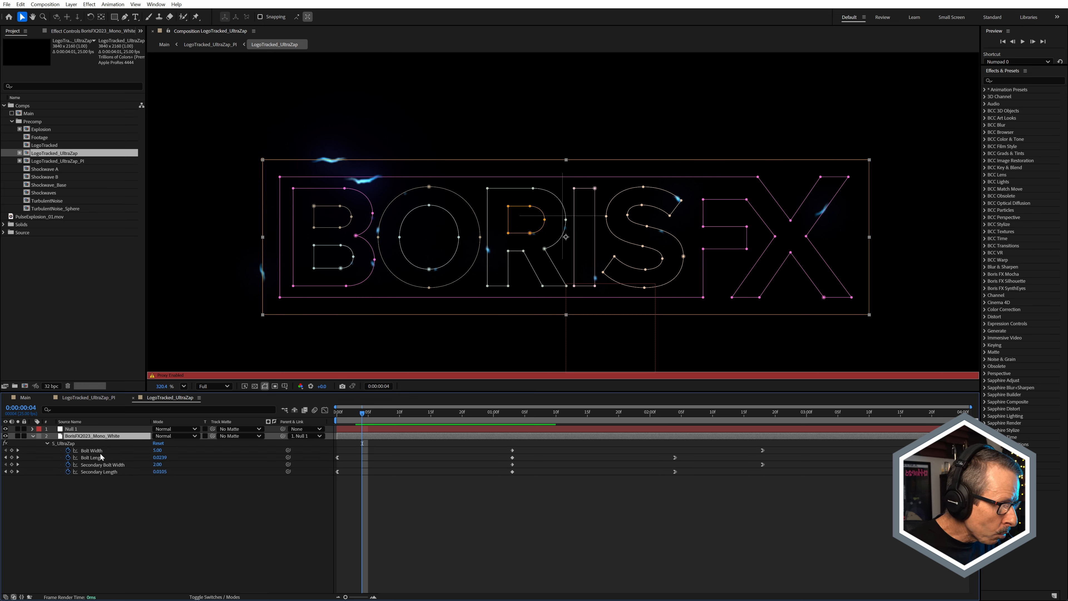
click(340, 412)
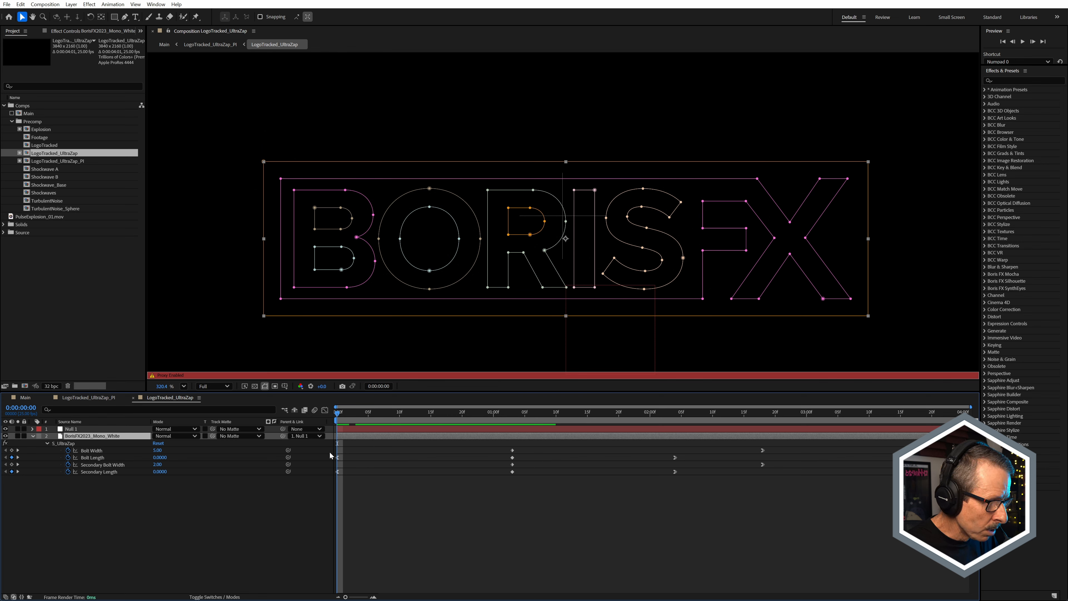
drag(354, 419, 407, 415)
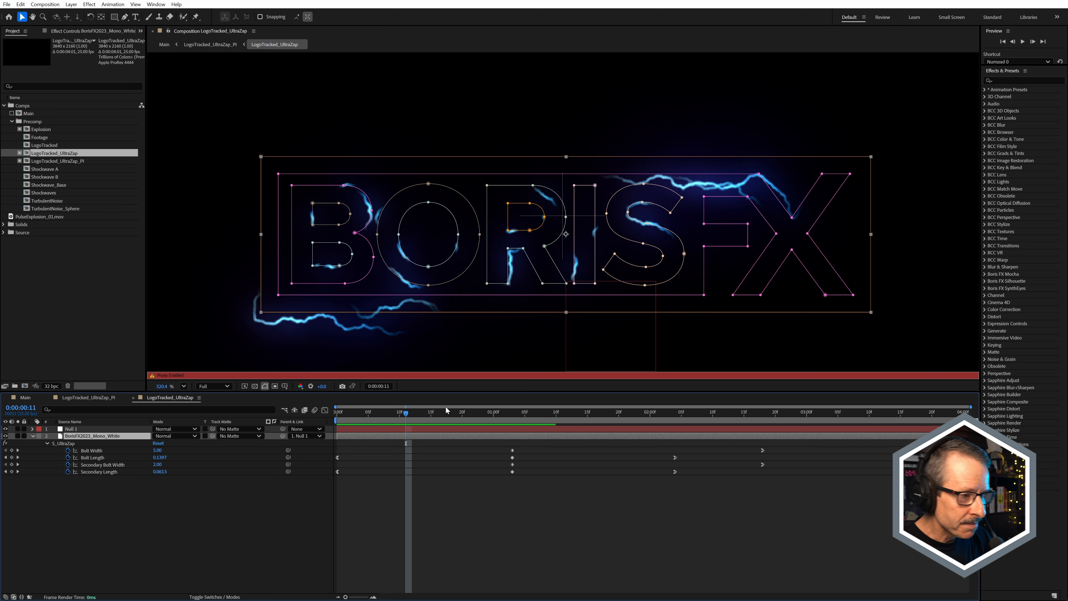
drag(418, 413, 344, 428)
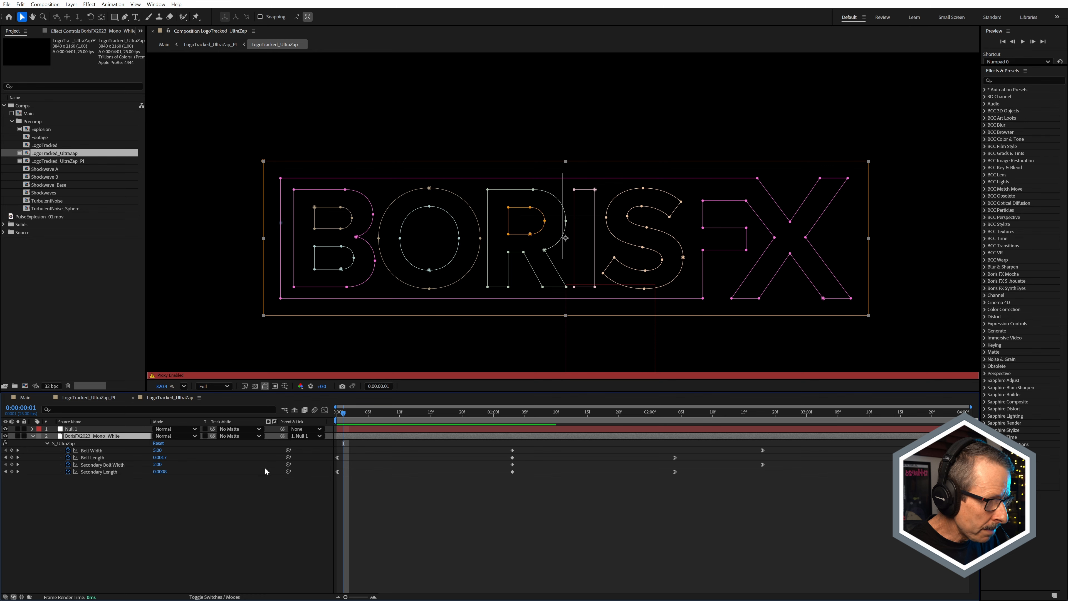
Step: Scrub through 0:00:01:17 and 0:00:01:22 to review the bolt width keyframes, deselect the layer and return to 0:00:00:00
drag(341, 415, 610, 444)
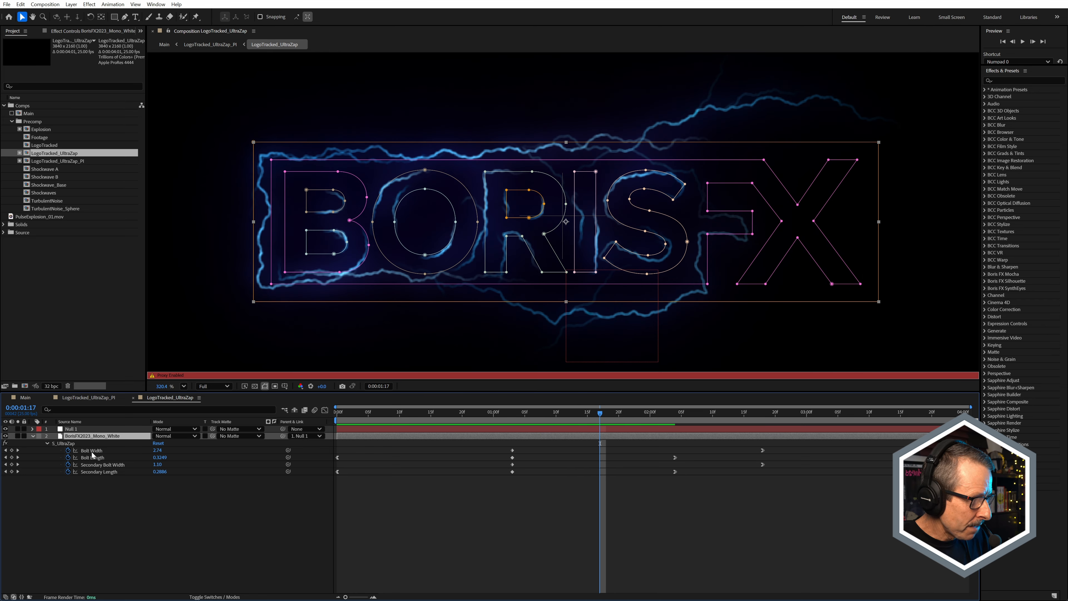
drag(610, 415, 636, 454)
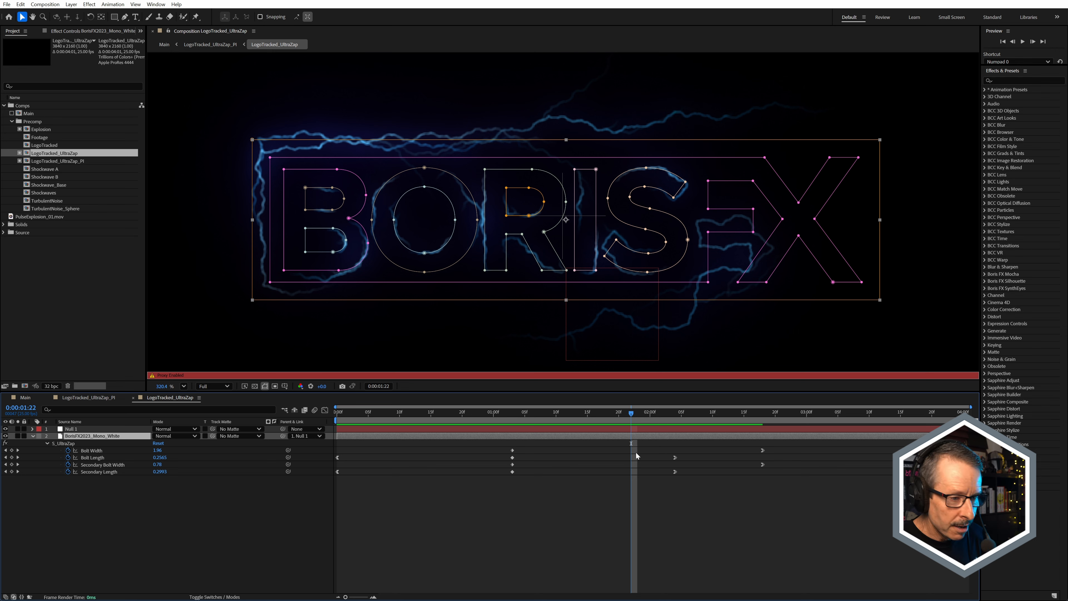
drag(534, 419, 525, 486)
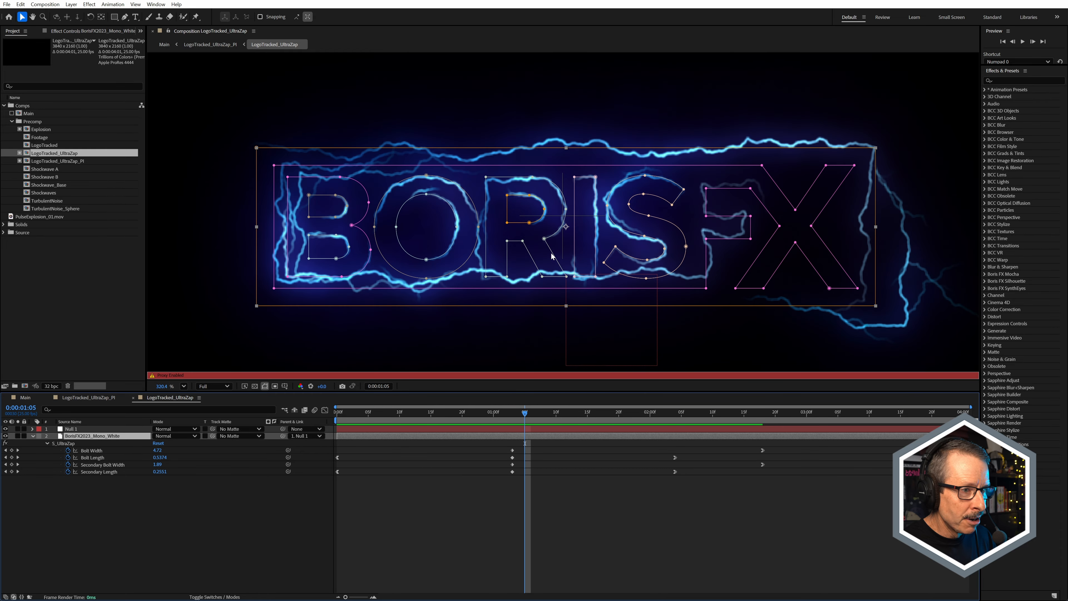
key(comma)
click(564, 498)
drag(419, 418, 324, 439)
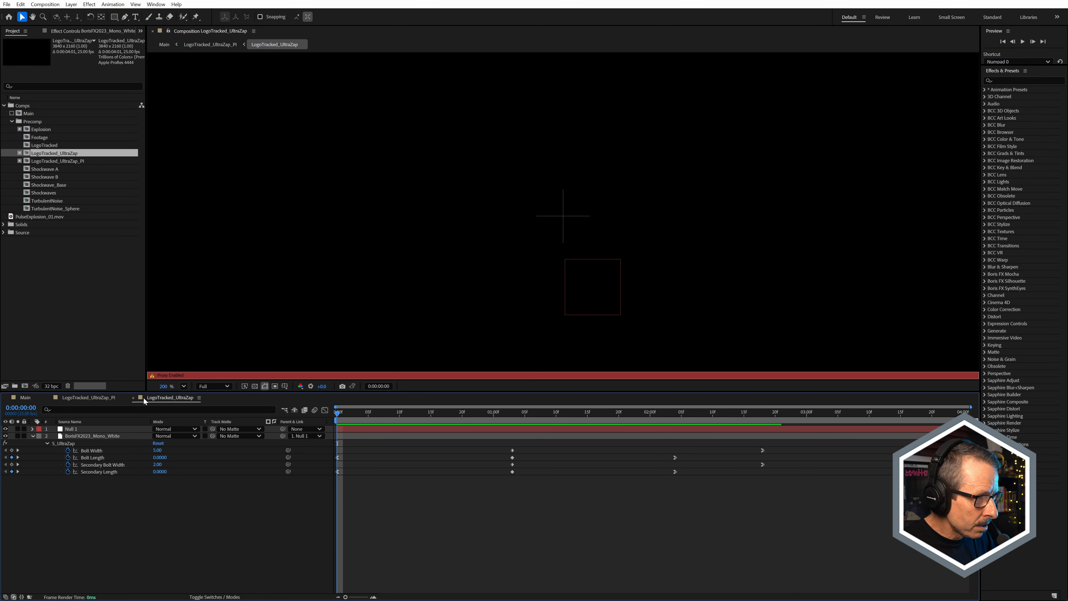
Step: Switch to the LogoTracked_UltraZap_PI precomp, reveal its layer's BCC Particle Illusion effect and scrub to 0:00:01:04
click(107, 402)
drag(369, 424, 431, 438)
click(102, 431)
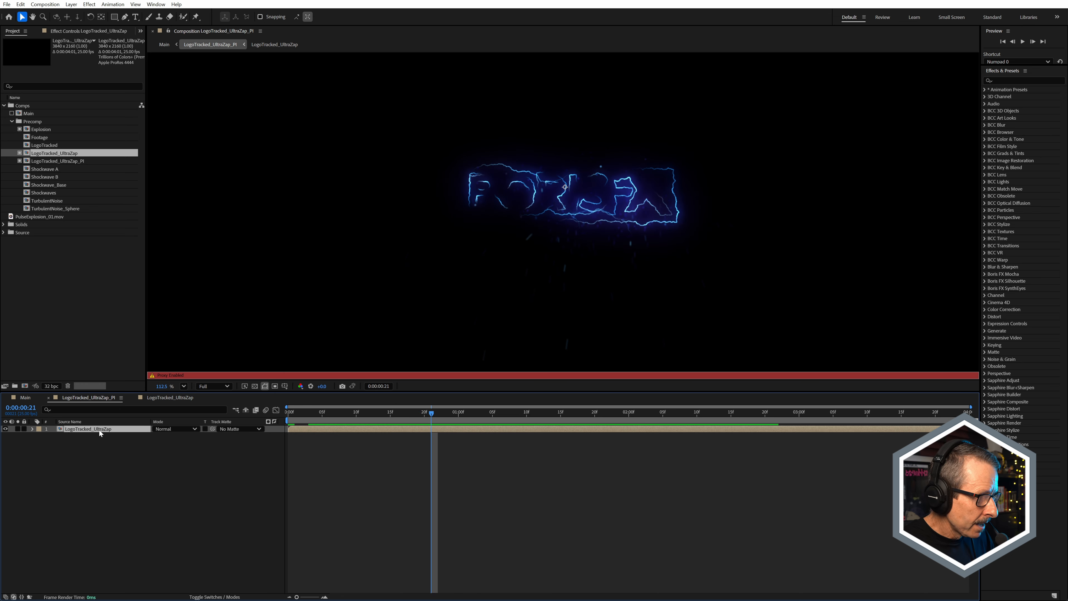
click(73, 162)
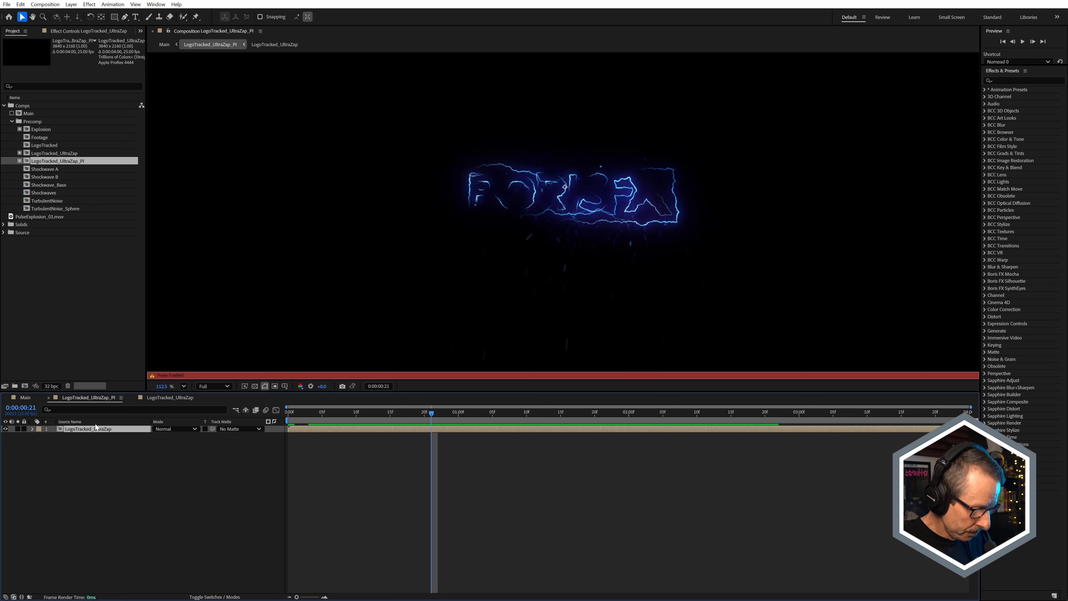
key(e)
click(77, 439)
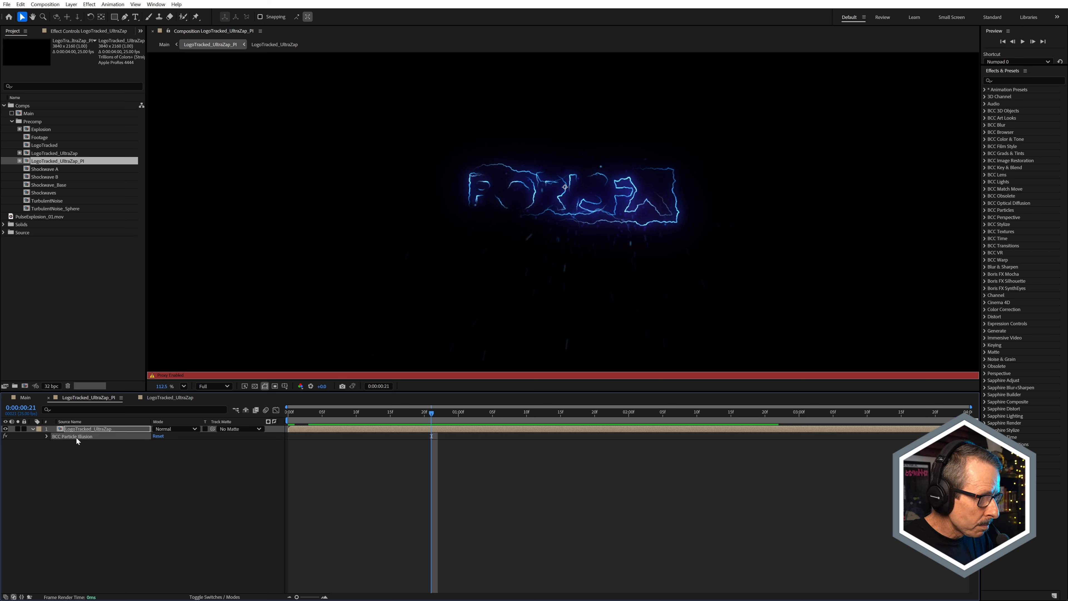
drag(364, 416, 486, 426)
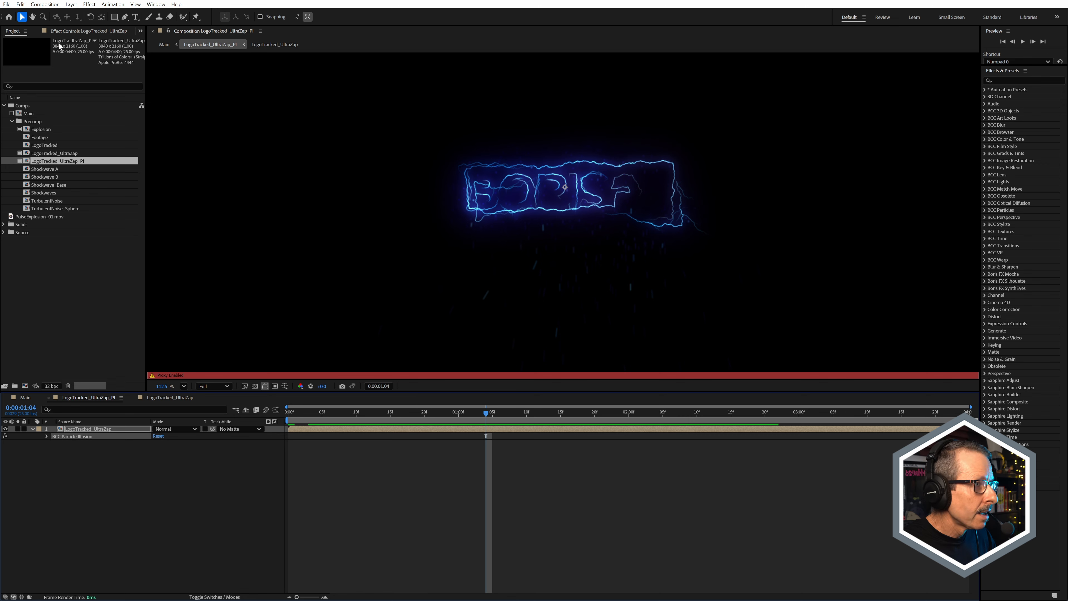
Step: Open the Particle Illusion editor and view frame 26 with the library preview stopped and motion blur turned off
click(82, 32)
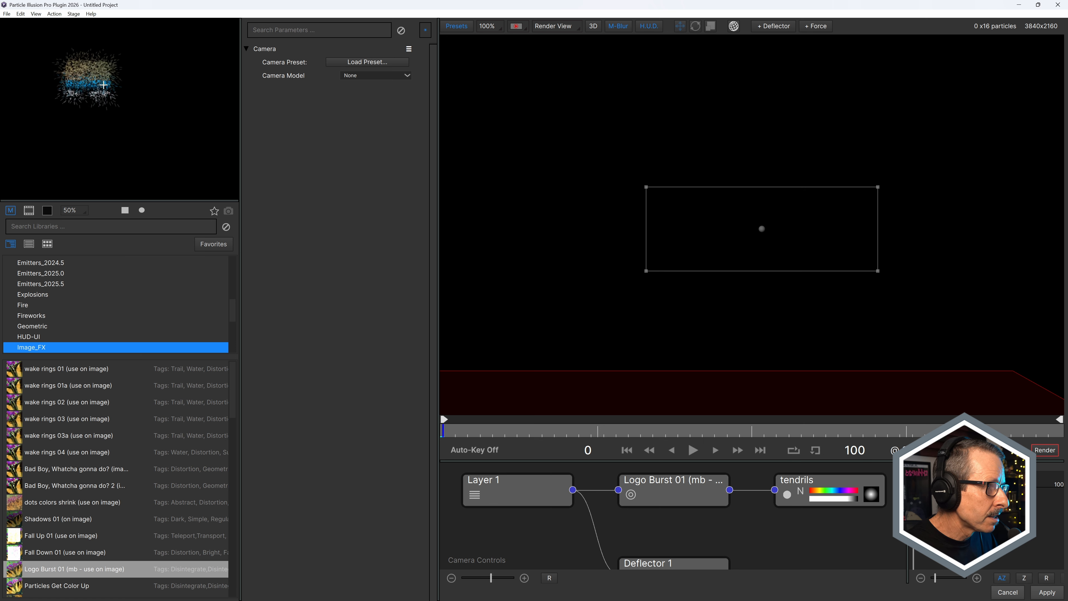
click(124, 210)
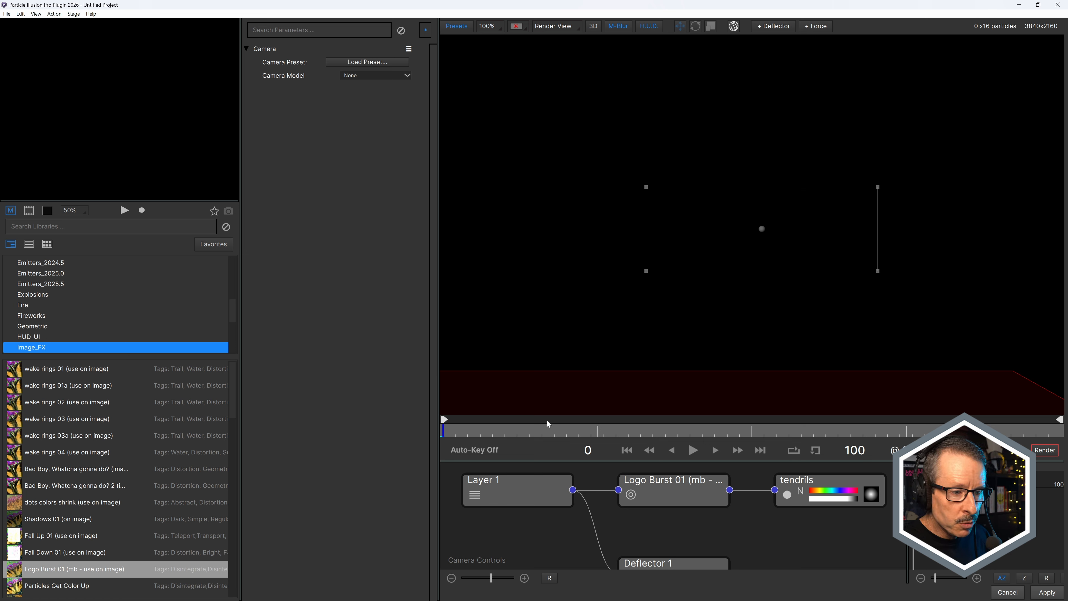
drag(496, 429, 604, 429)
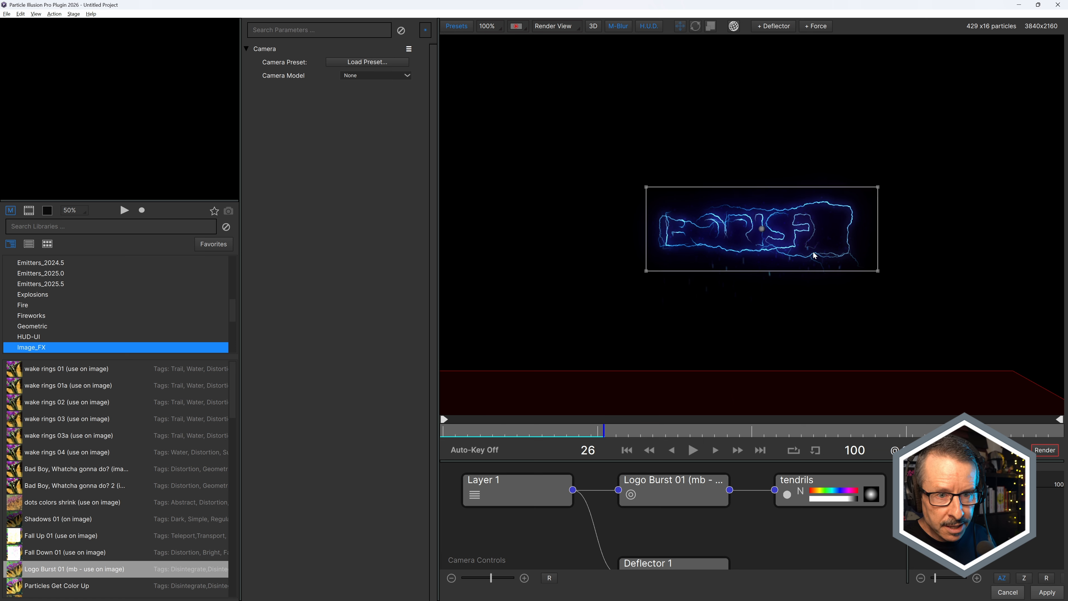
click(618, 27)
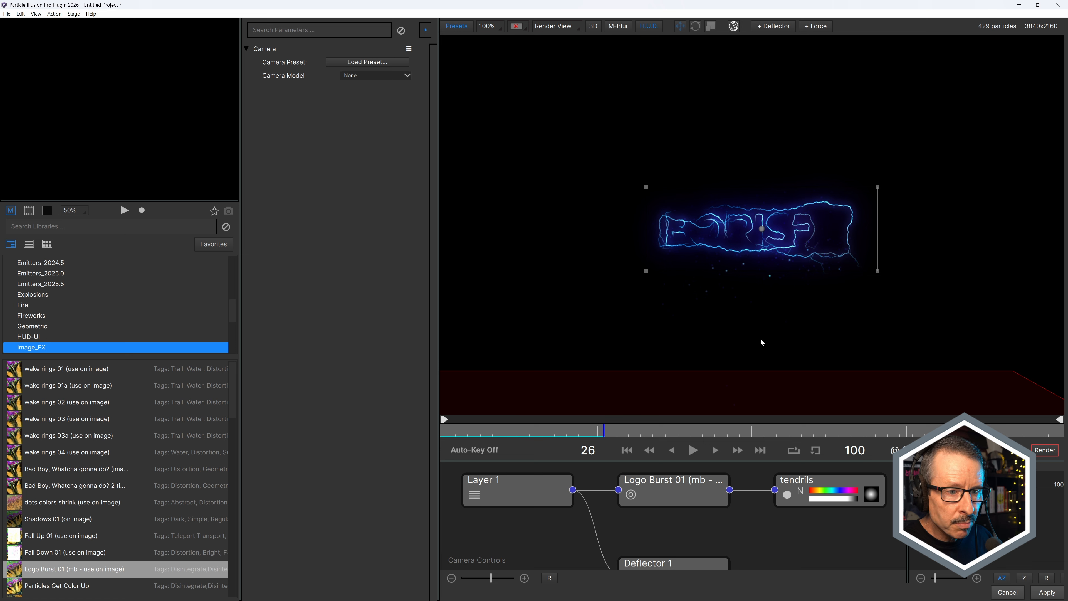
Step: Inspect the Logo Burst 01 emitter settings and the Deflector 1 floor plane in the Particle Illusion stage
right_click(705, 528)
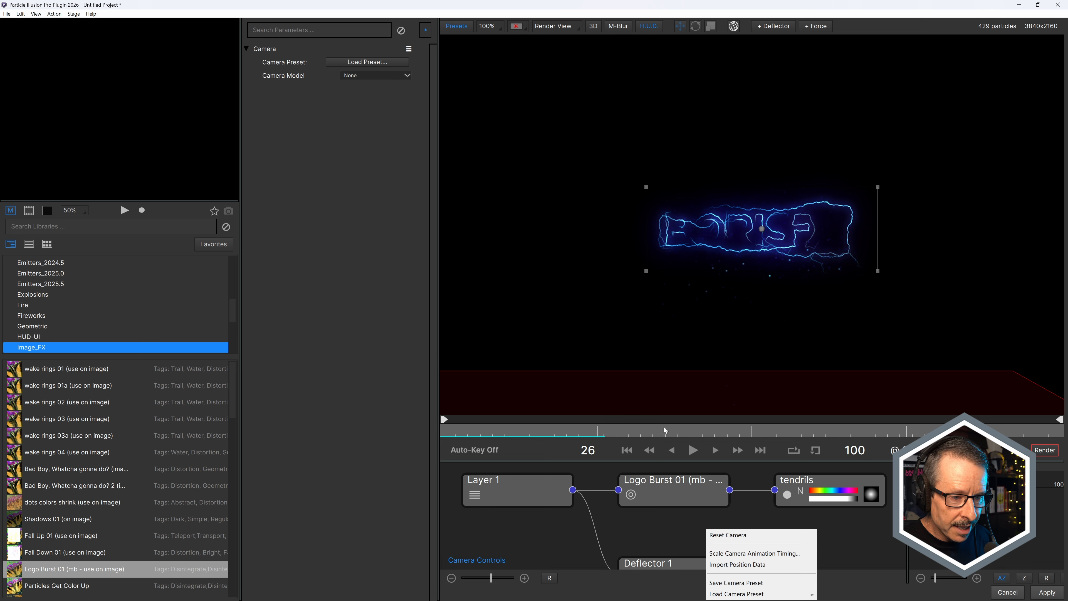
click(628, 488)
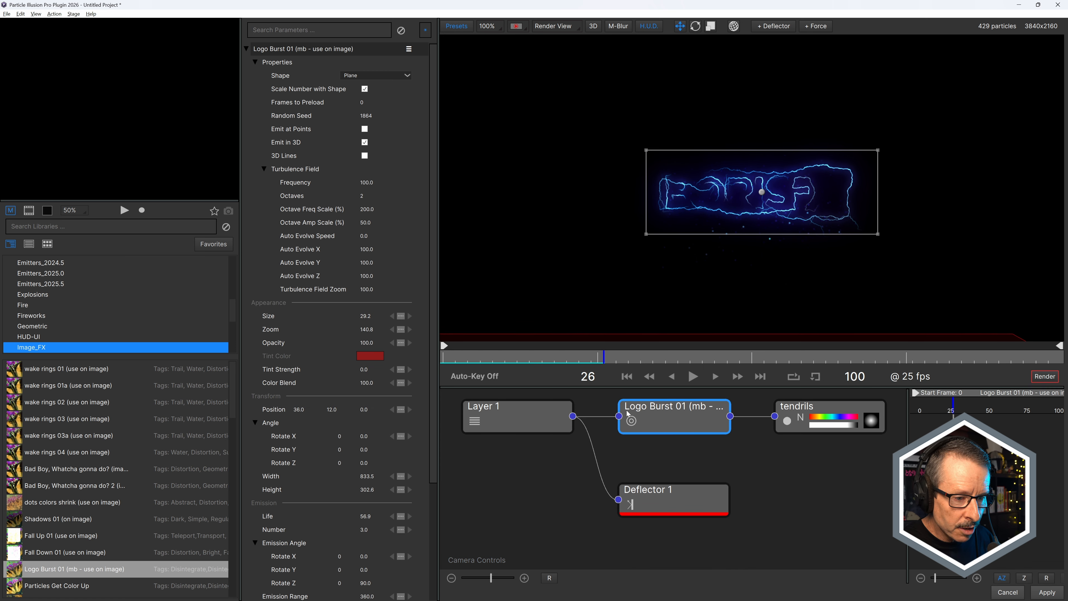
click(678, 500)
scroll(720, 239, down, 5)
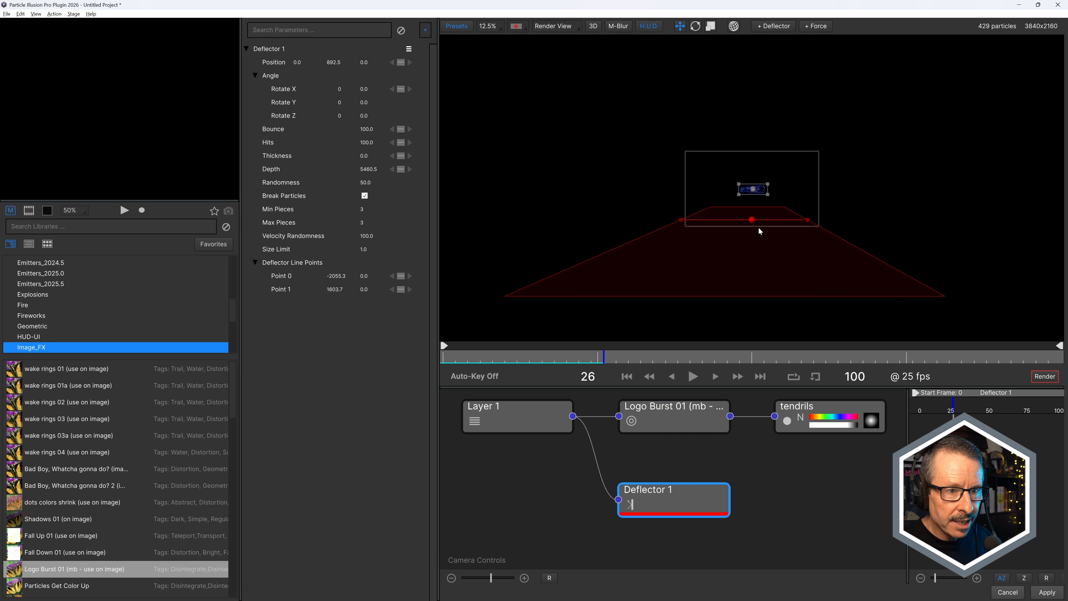
scroll(760, 231, up, 1)
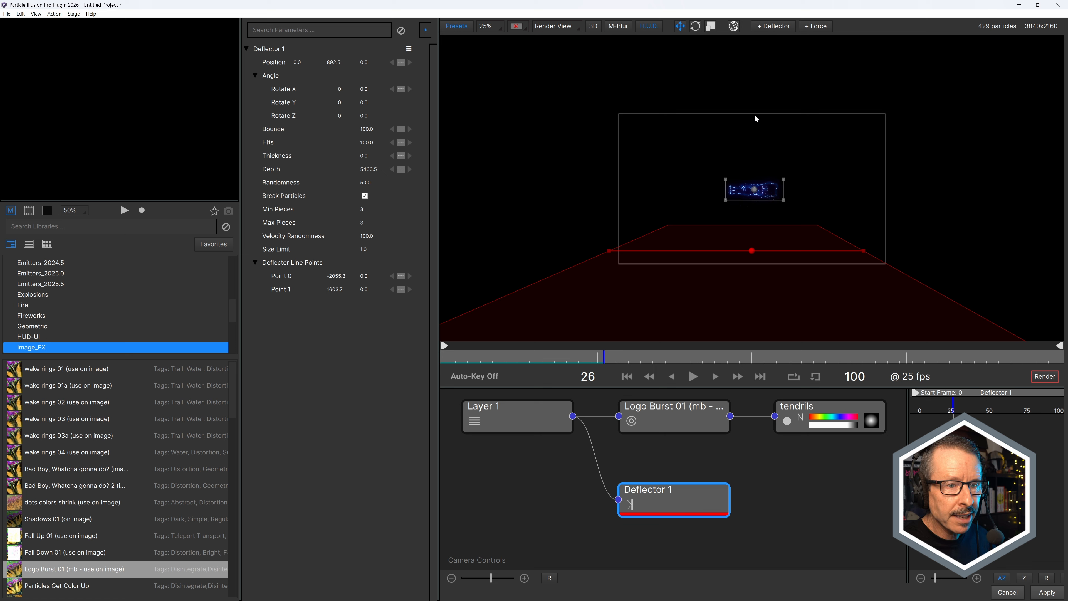
scroll(776, 239, up, 2)
scroll(776, 238, down, 2)
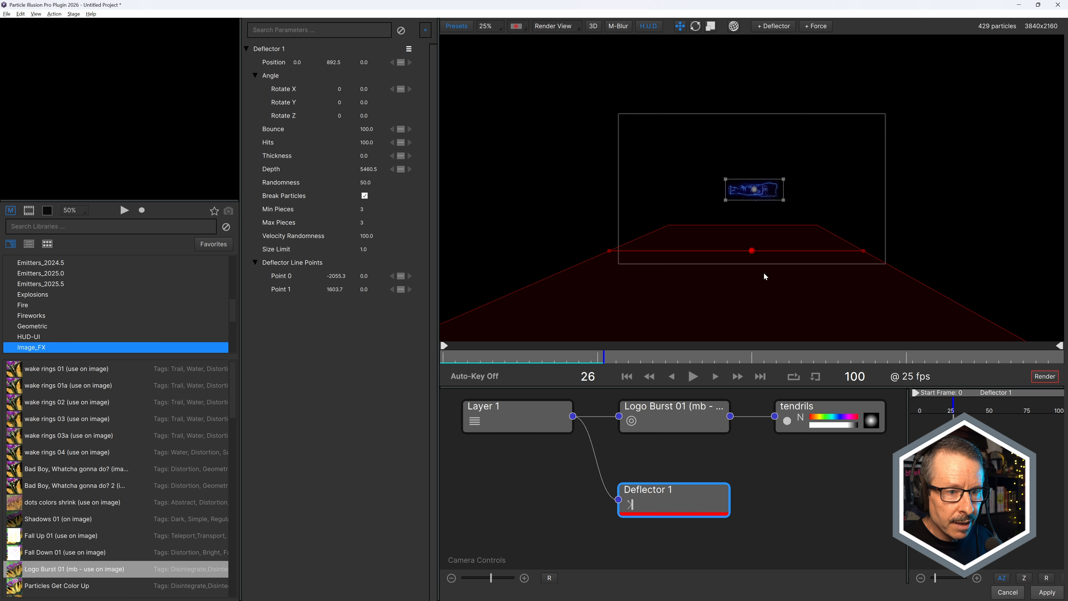
drag(759, 299, 693, 209)
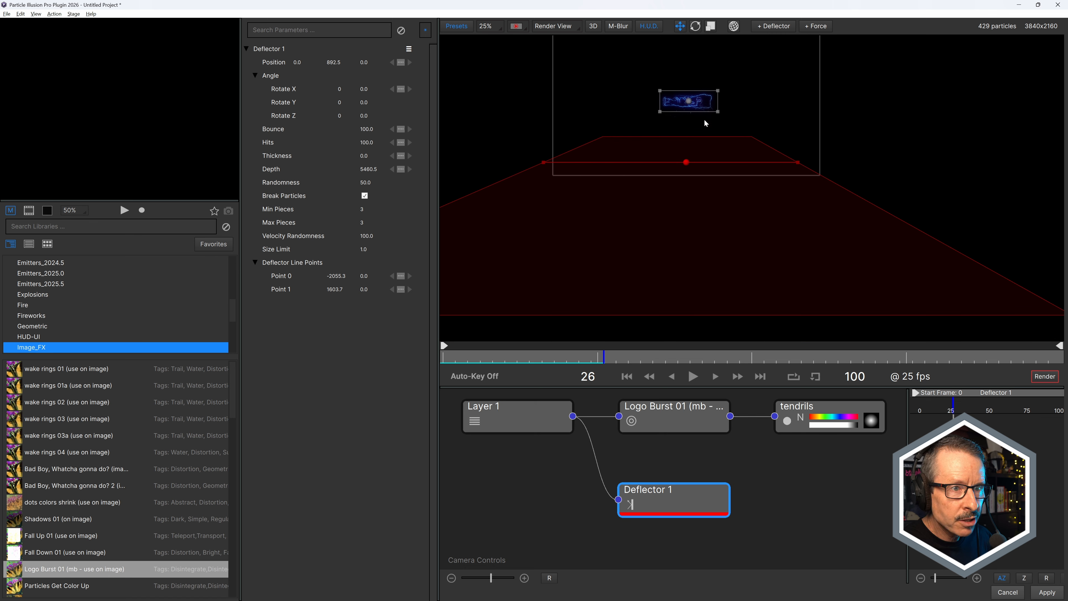
Step: Scrub to frame 59 and back to 56 to examine how the particles interact with the Deflector 1 floor
drag(609, 356, 807, 367)
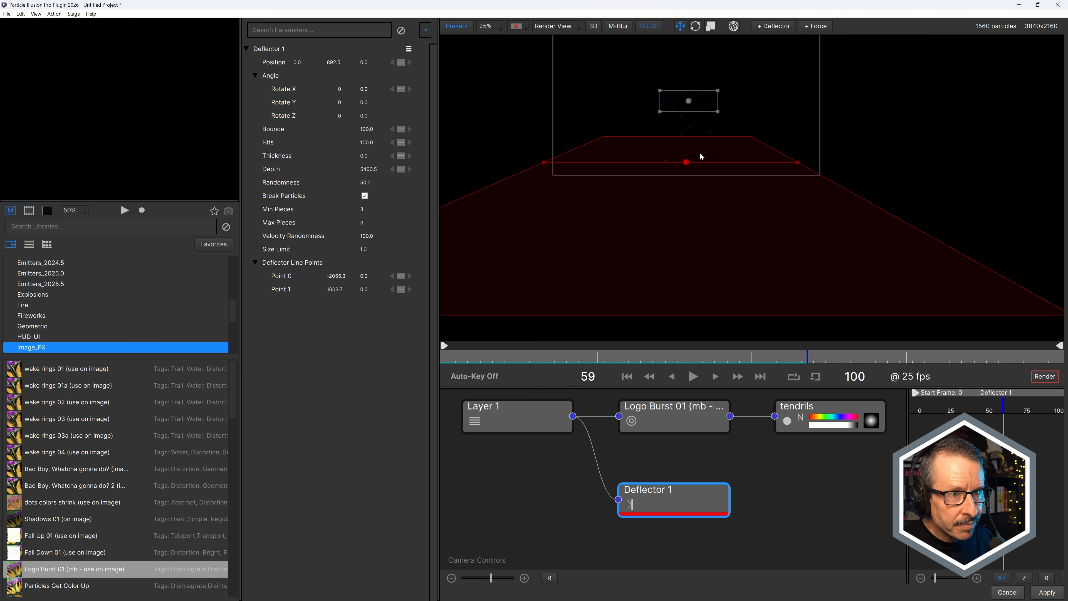
scroll(694, 160, up, 3)
scroll(696, 164, down, 3)
drag(720, 268, 722, 126)
mouse_move(804, 358)
mouse_down()
mouse_move(740, 358)
mouse_move(900, 372)
mouse_move(745, 375)
mouse_move(862, 374)
mouse_move(790, 373)
mouse_up()
scroll(720, 202, down, 3)
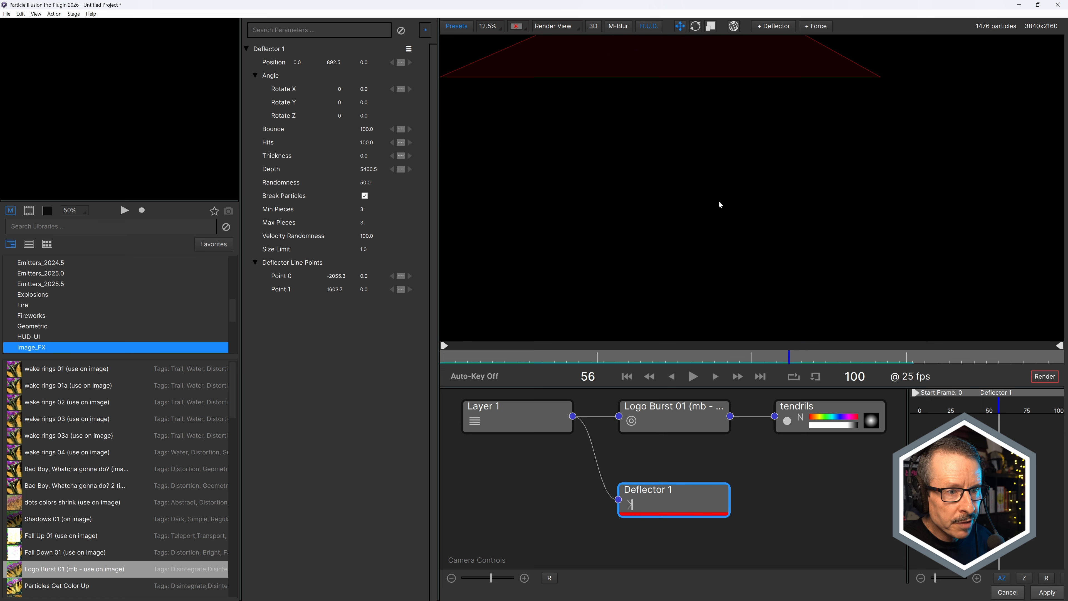
drag(701, 170, 742, 332)
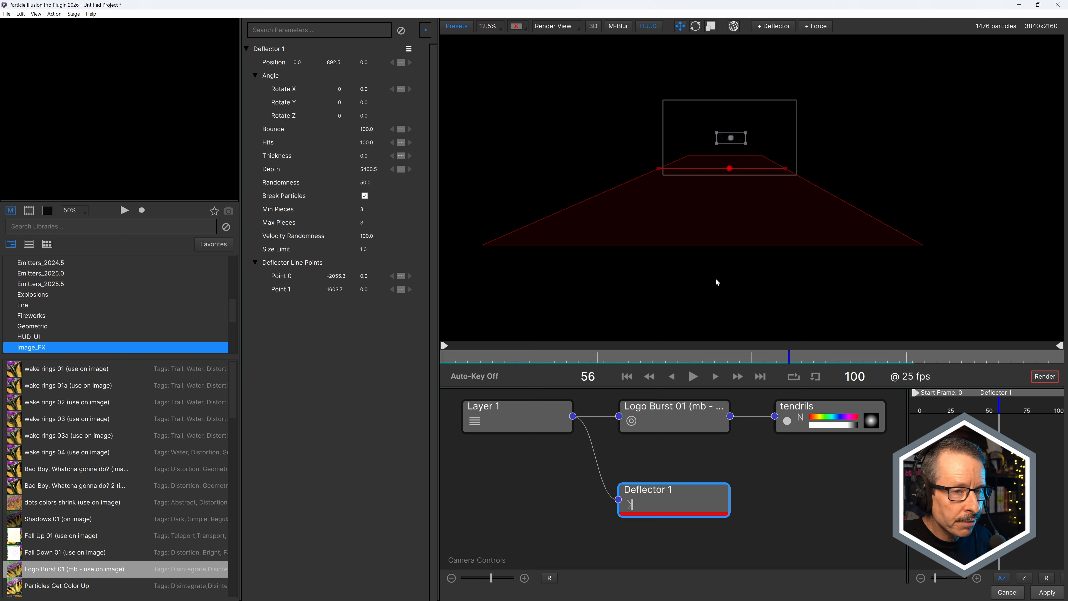
scroll(739, 164, up, 2)
Step: Check an earlier frame in Particle Illusion, return to the LogoTracked_UltraZap_PI precomp and scrub to 0:00:02:01
click(718, 358)
drag(718, 358, 690, 358)
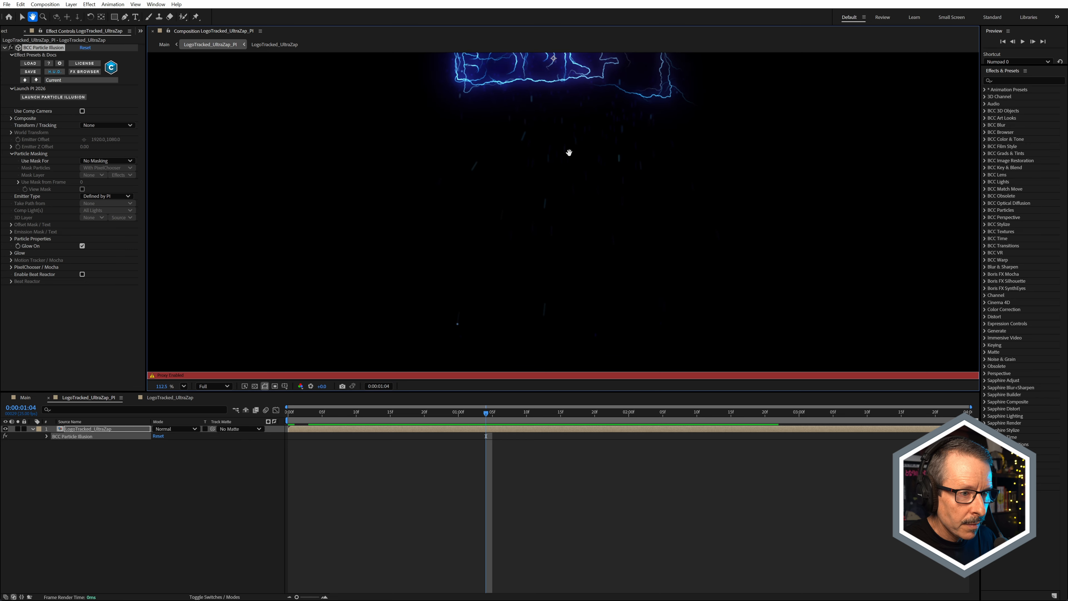
drag(570, 153, 548, 72)
drag(470, 413, 638, 465)
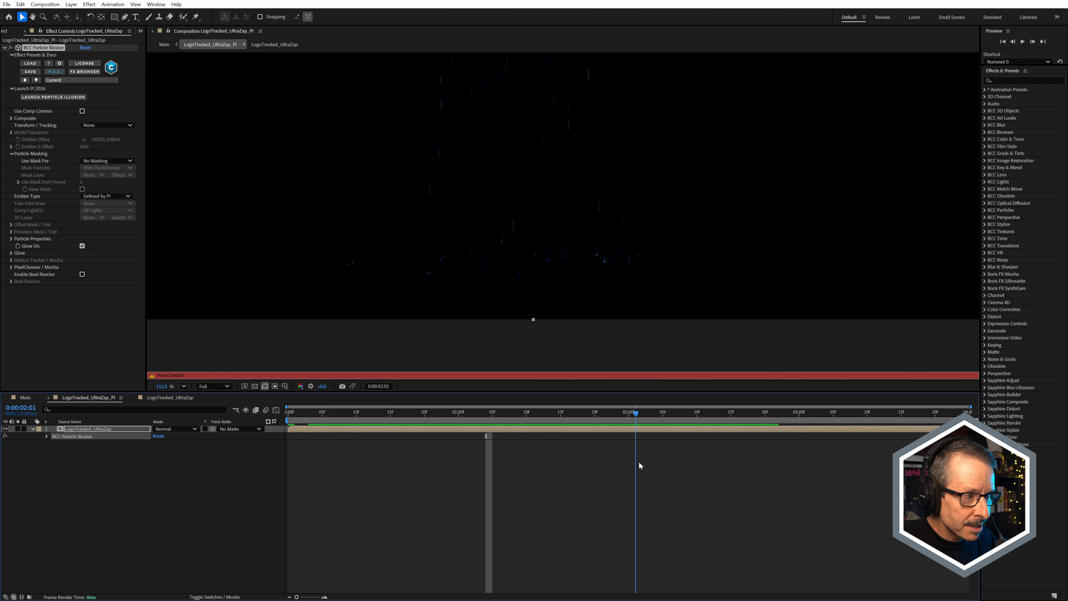
Step: Switch to the Main composition and scrub back to 0:00:01:20 to review the electric logo and particles over the warehouse
click(26, 396)
key(h)
drag(565, 302, 509, 210)
key(v)
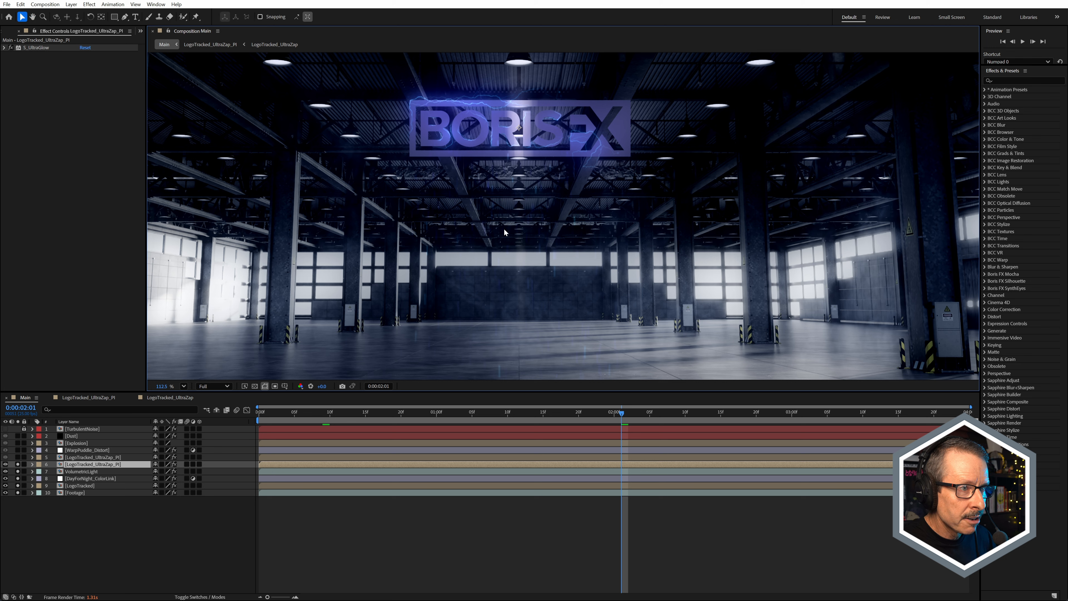
drag(613, 418, 579, 416)
key(h)
drag(561, 316, 563, 346)
key(v)
key(h)
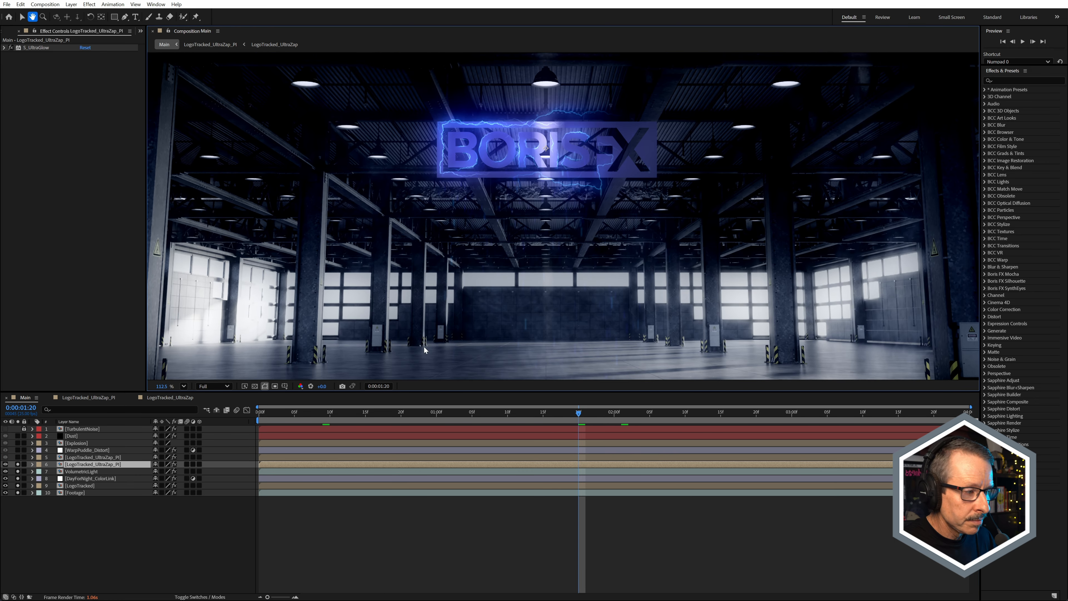
key(v)
Step: Compare the upper LogoTracked_UltraZap_PI layer with S_UltraGlow and S_Rays turned off and back on
click(86, 457)
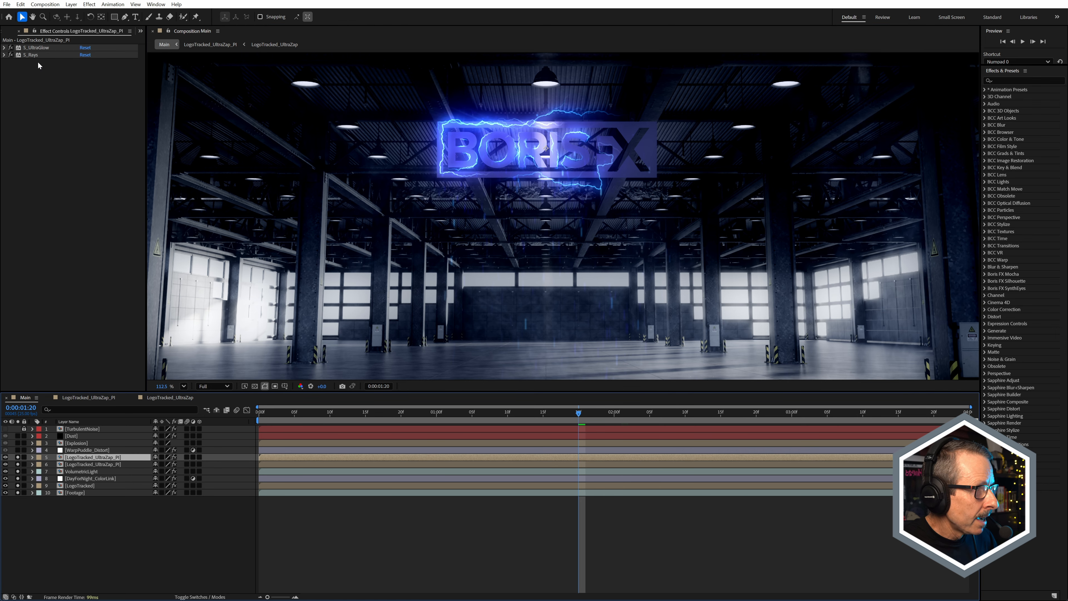
click(11, 48)
click(11, 55)
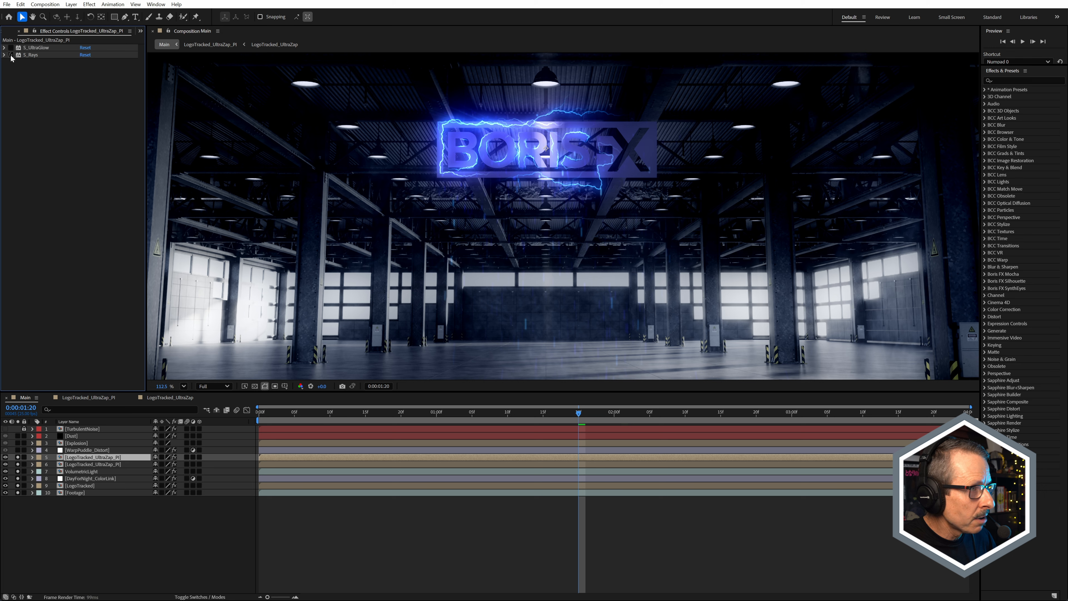
click(11, 48)
click(11, 55)
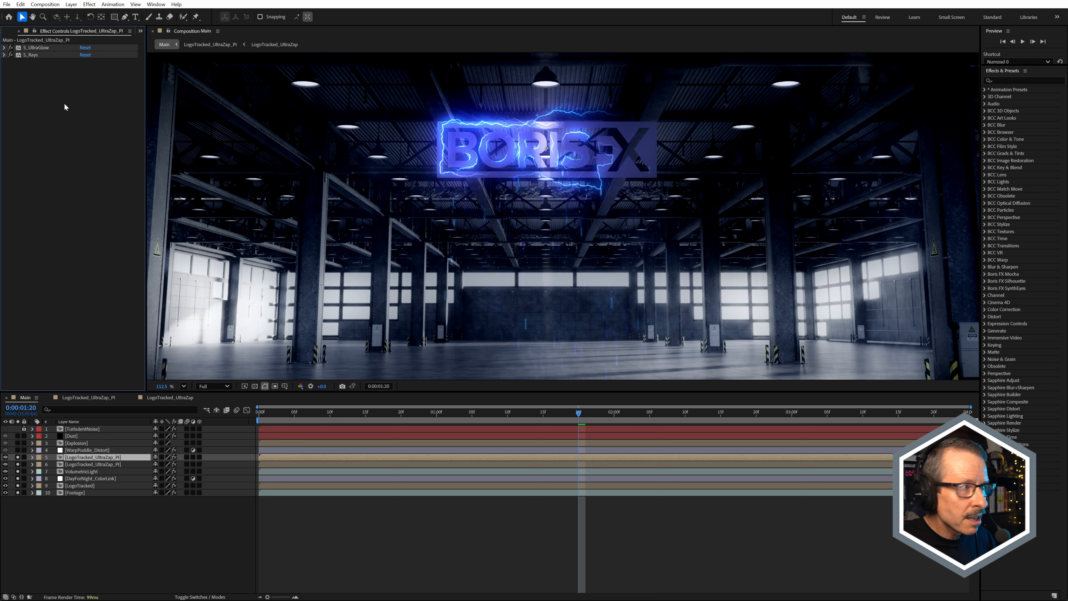
Step: Select the S_Rays effect and examine its light rays around the logo up close at 0:00:01:16
click(30, 54)
scroll(572, 231, up, 3)
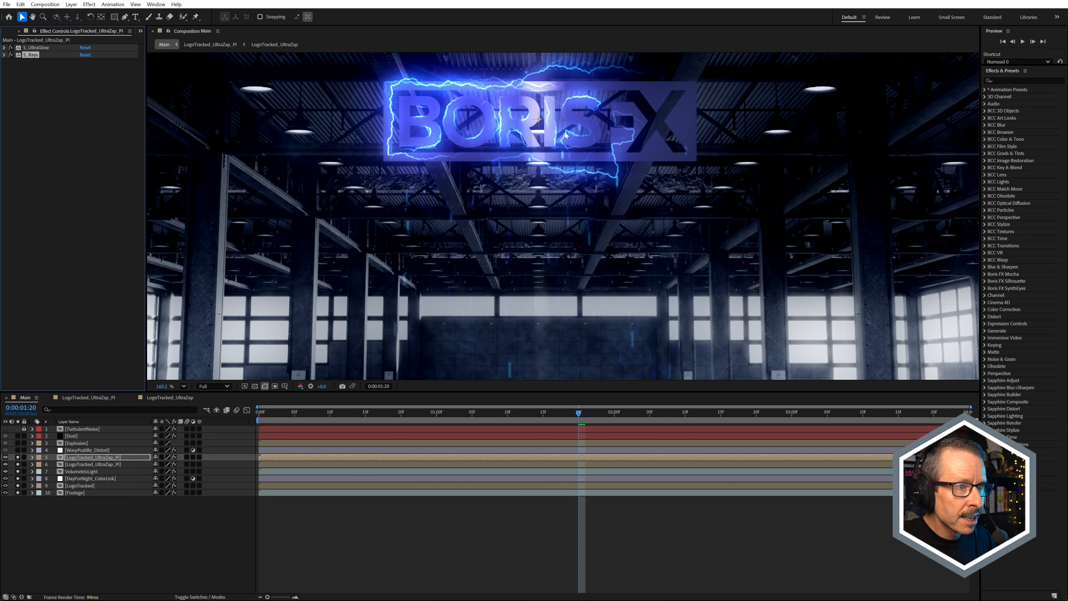
drag(571, 110, 571, 188)
click(525, 422)
drag(526, 423, 555, 426)
scroll(455, 160, up, 4)
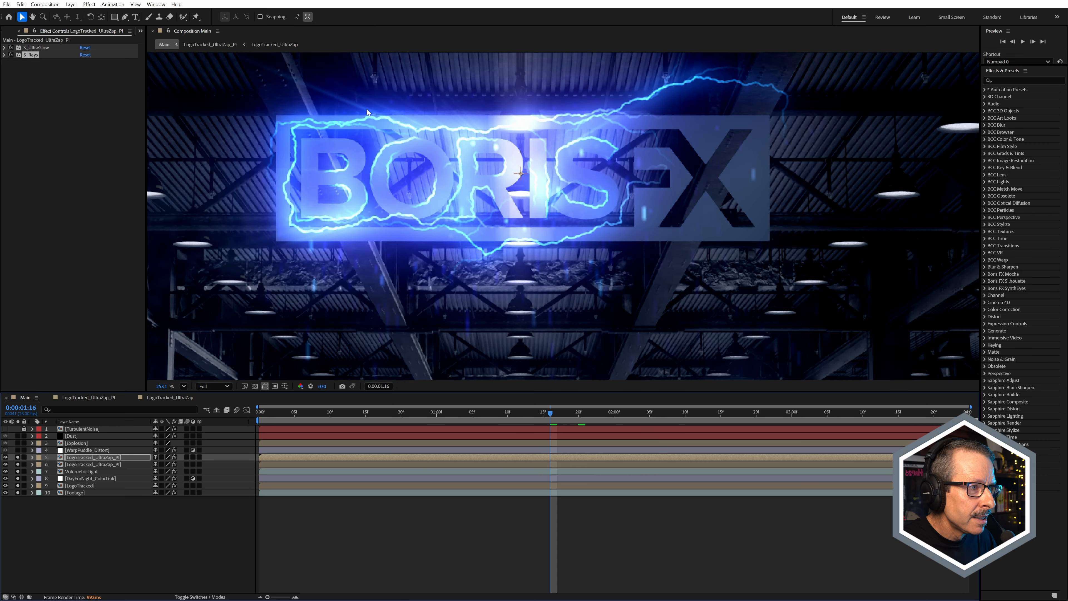
key(comma)
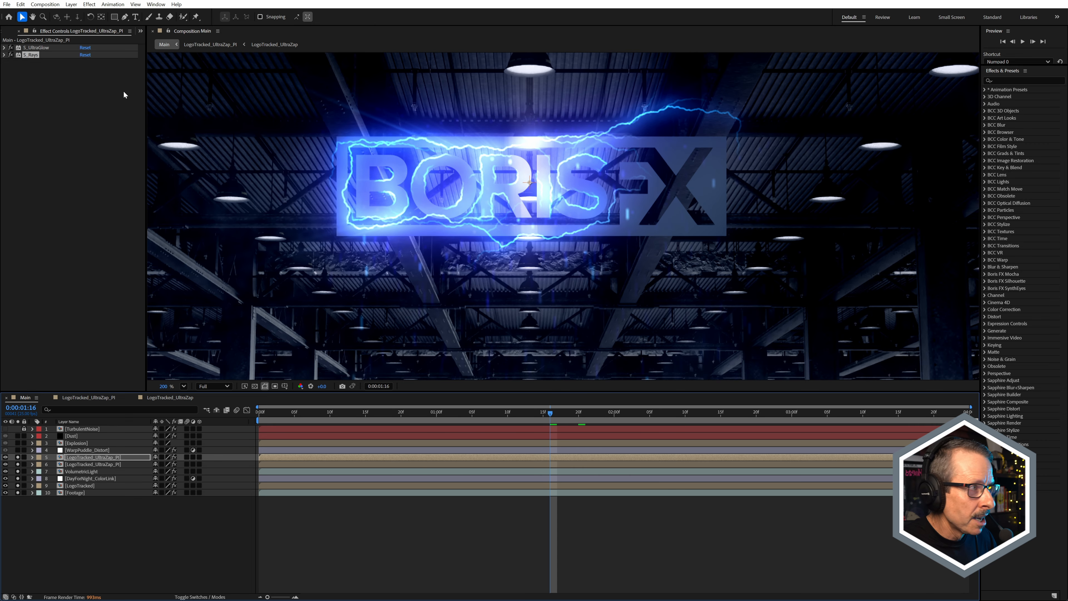
Step: Try lowering the S_Rays Threshold to 0.0200, and undo the change
click(4, 56)
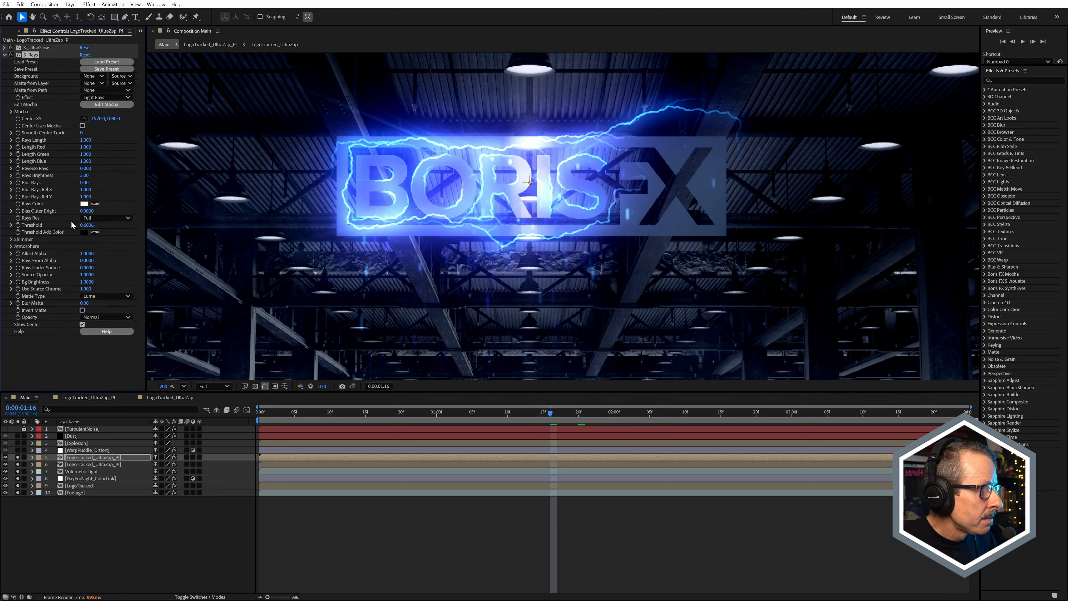
drag(87, 225, 68, 241)
scroll(564, 211, down, 3)
key(ctrl+z)
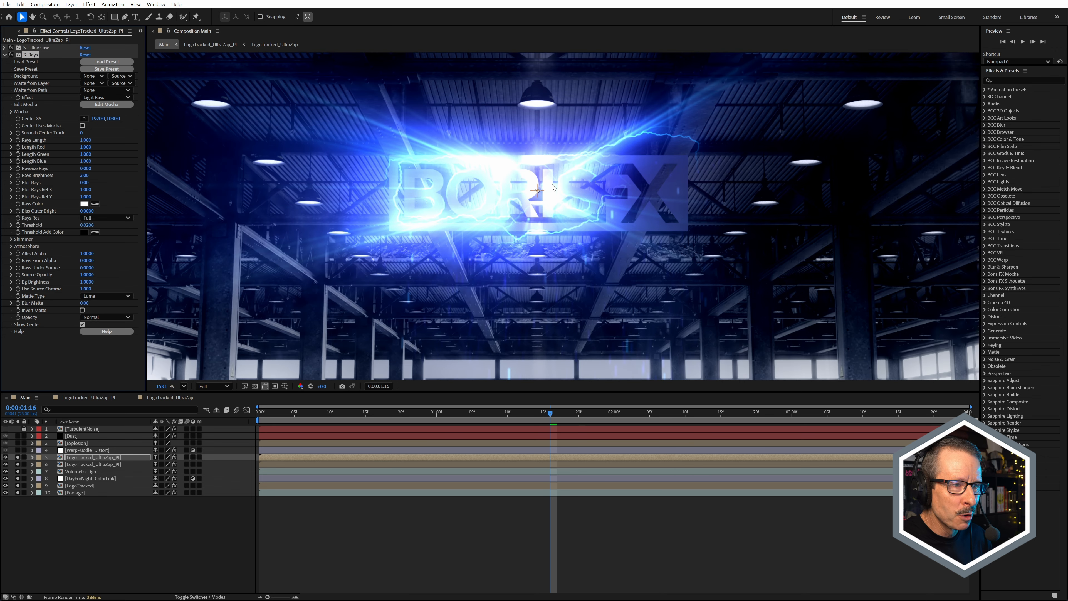
scroll(553, 187, down, 4)
scroll(556, 184, up, 5)
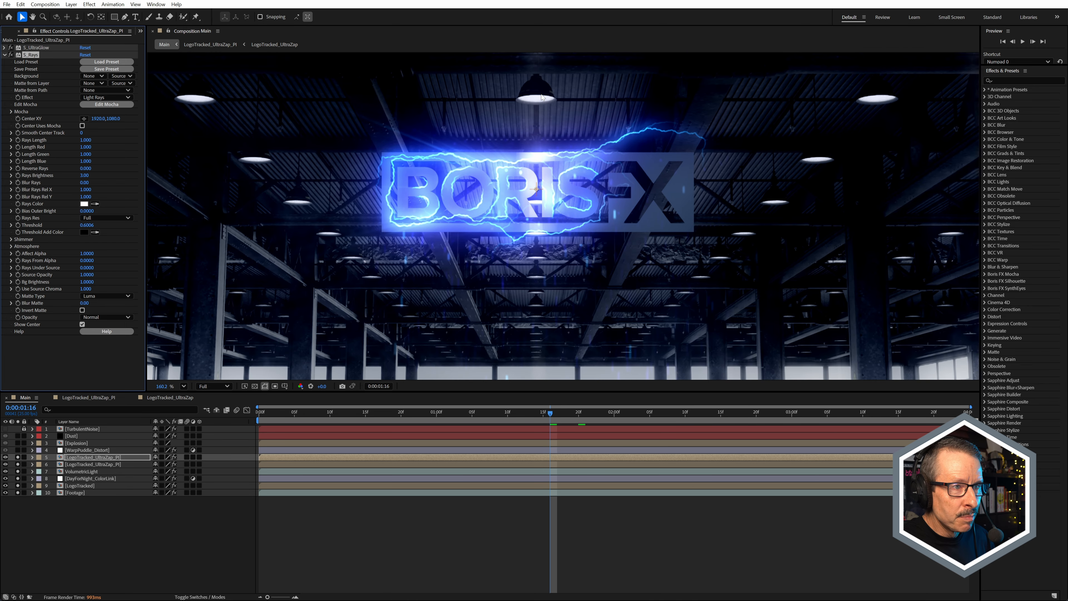
Step: Scrub the Main composition to 0:00:01:22 and review the electric logo within the whole warehouse frame
key(slash)
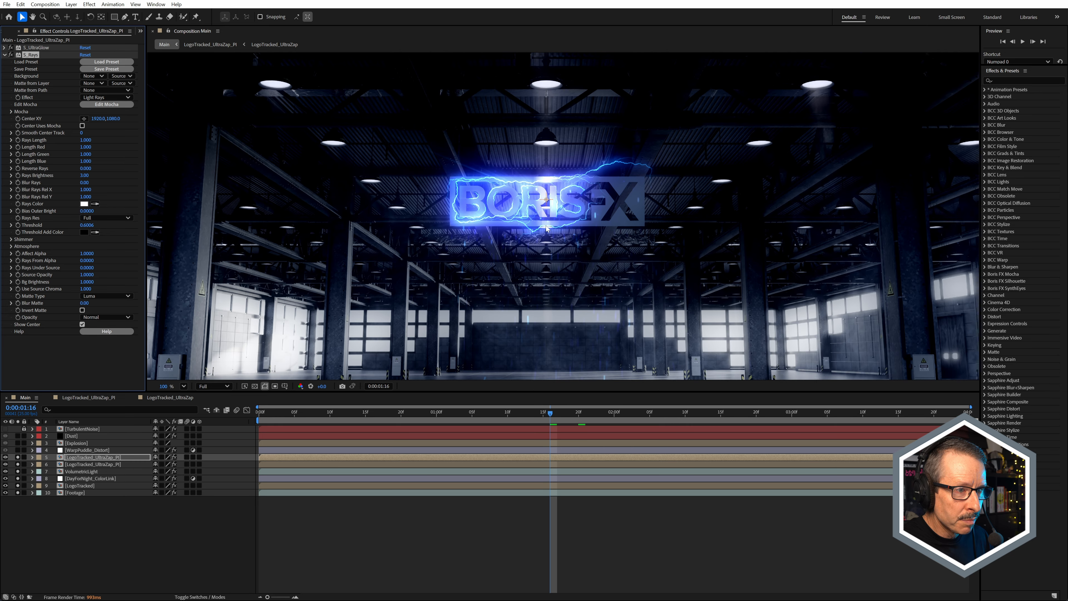
drag(564, 414, 592, 414)
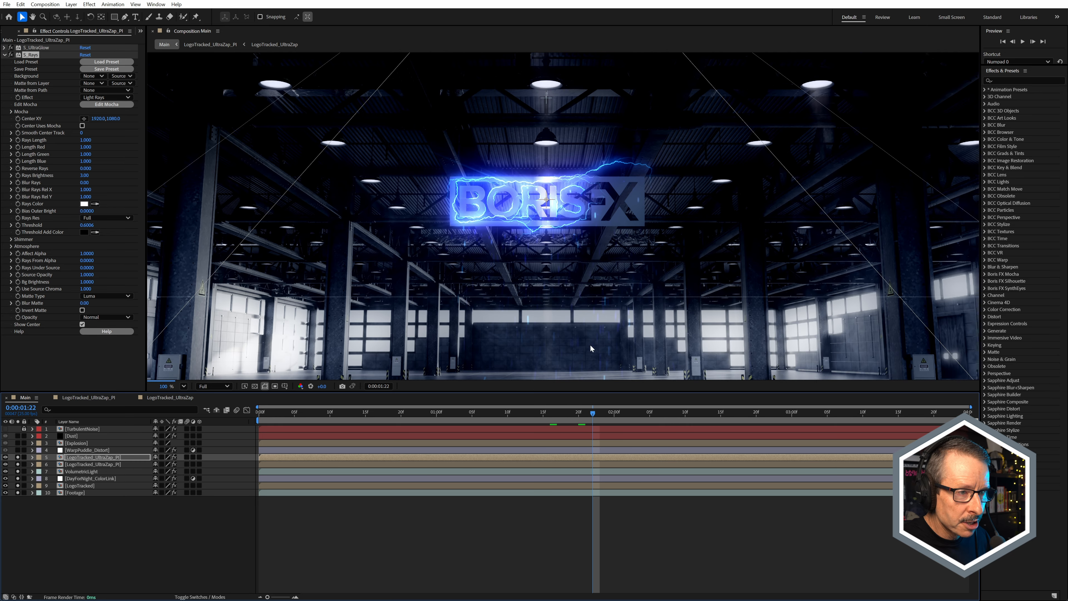
scroll(564, 208, down, 3)
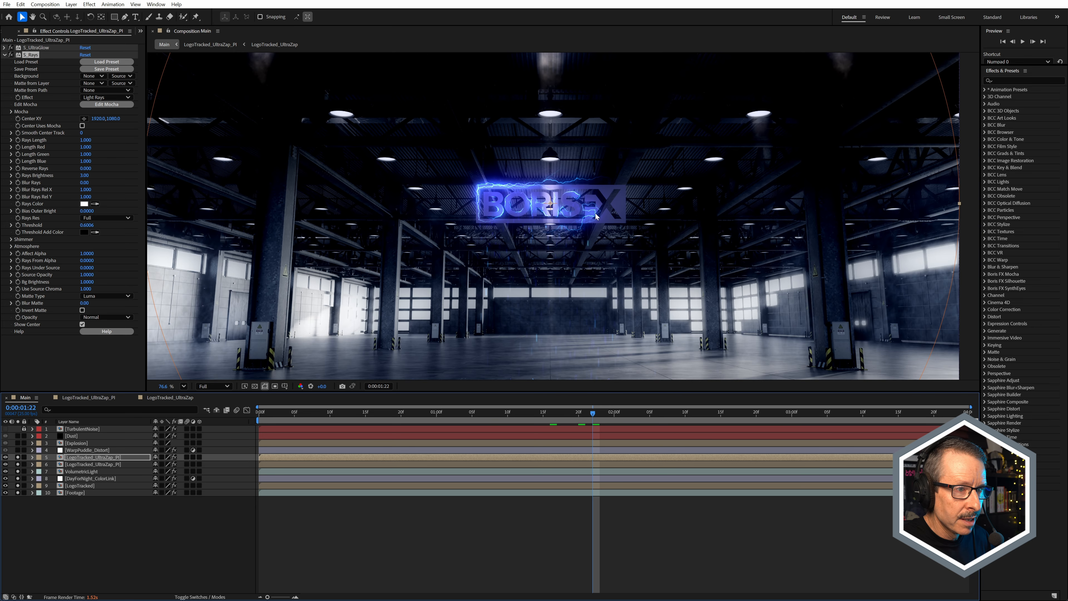
scroll(552, 209, down, 3)
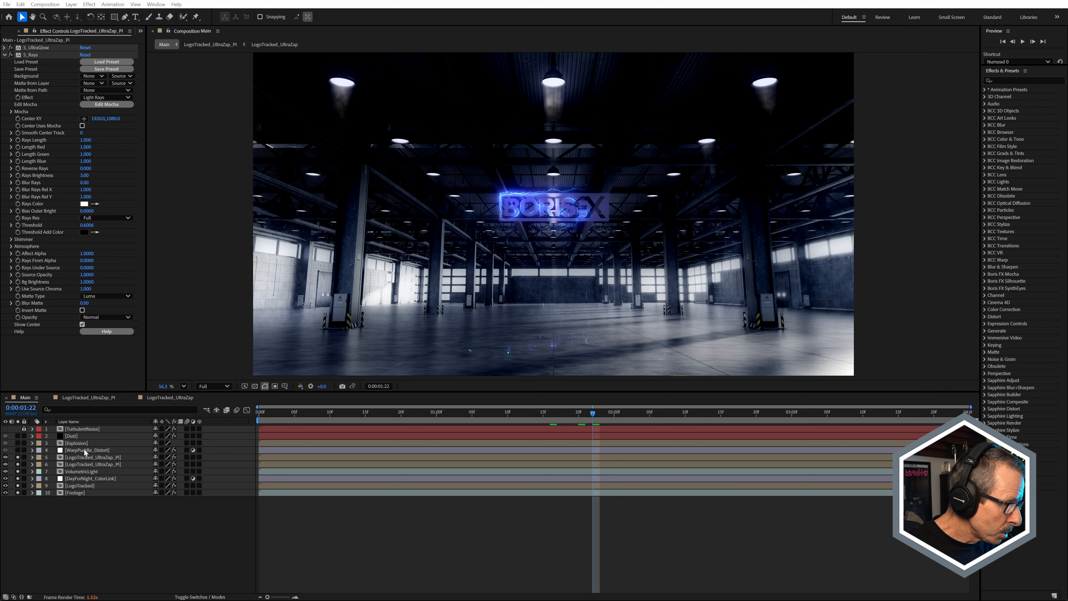
Step: Open the Explosion precomp from the Main composition and scrub it to 0:00:00:06 to view the energy burst
click(82, 451)
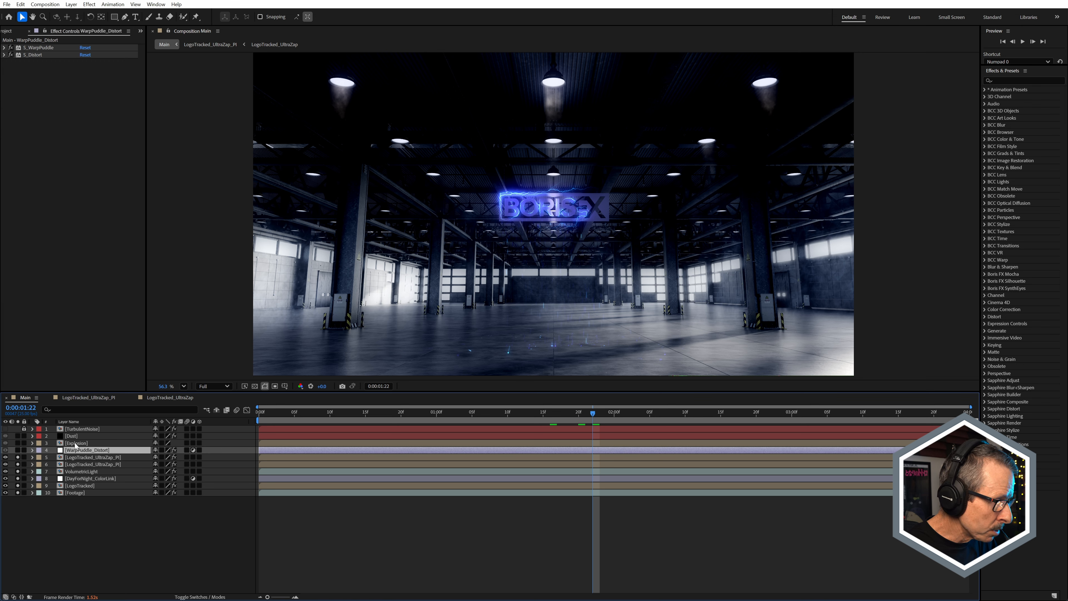
click(76, 444)
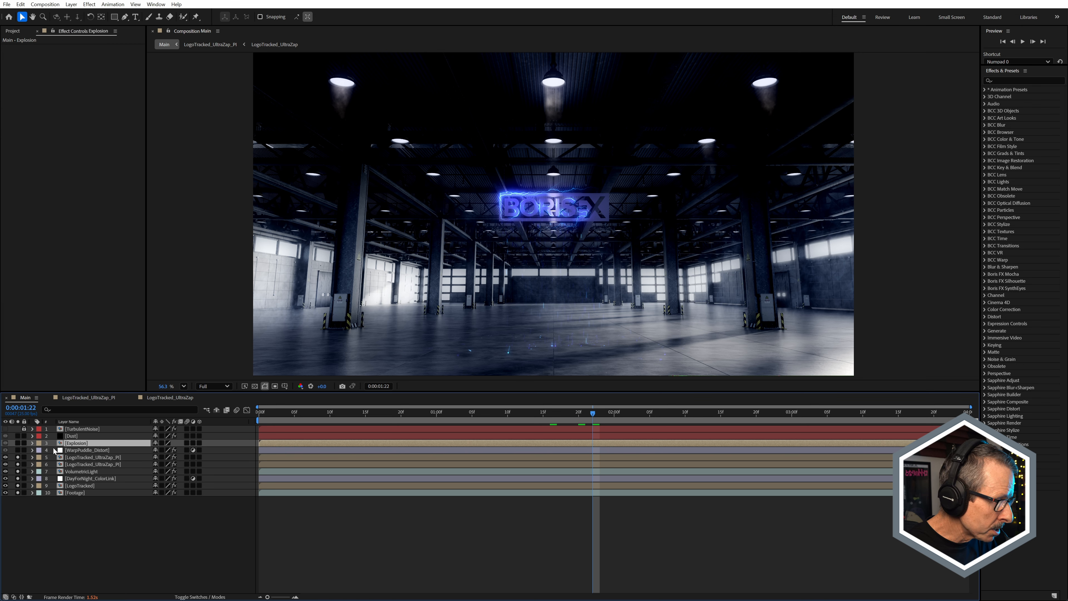
double_click(75, 445)
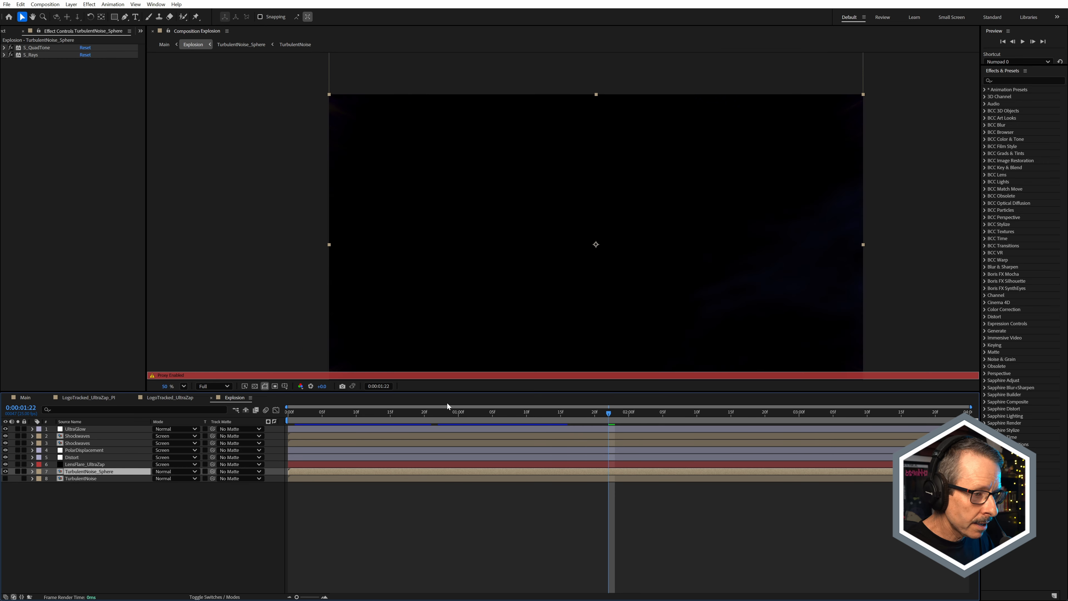
key(space)
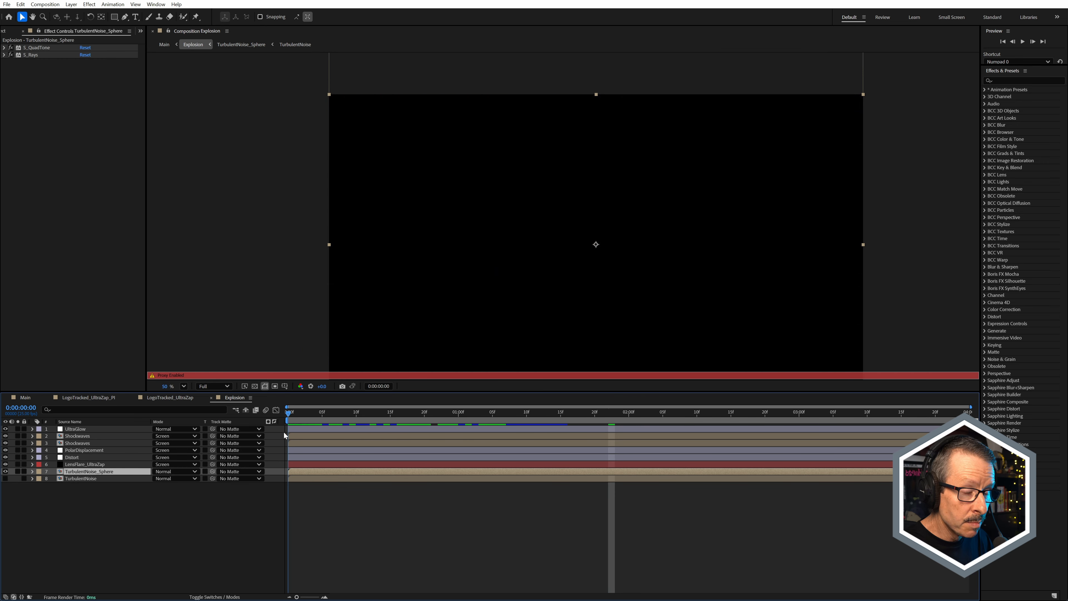
mouse_move(338, 434)
mouse_down()
mouse_move(387, 434)
mouse_move(303, 450)
mouse_move(329, 447)
mouse_up()
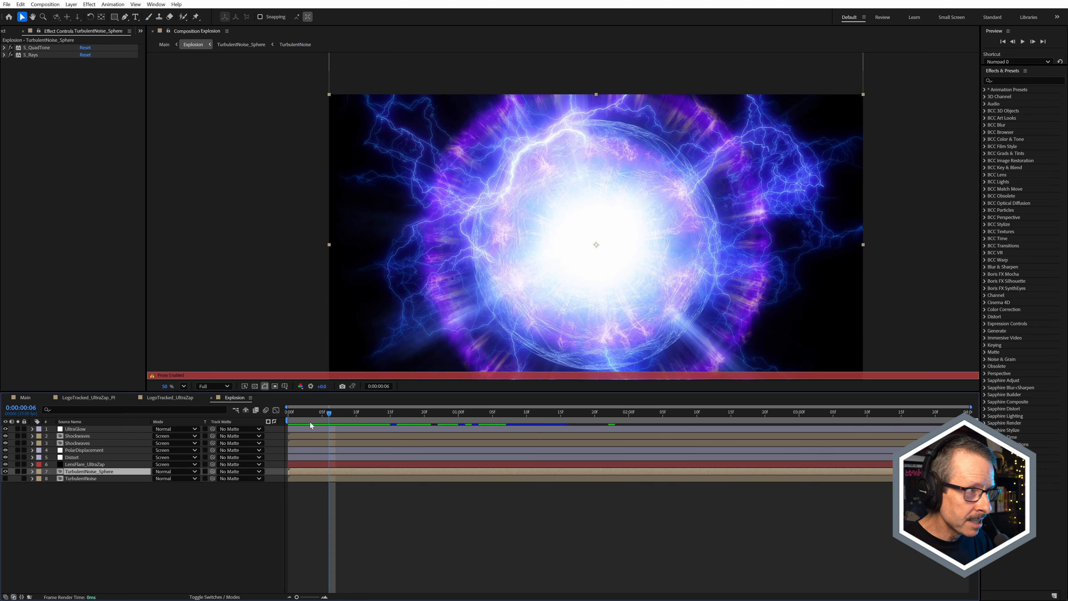
Step: Turn off the Explosion composition's proxy and open the TurbulentNoise precomp nested inside TurbulentNoise_Sphere
click(9, 33)
click(19, 130)
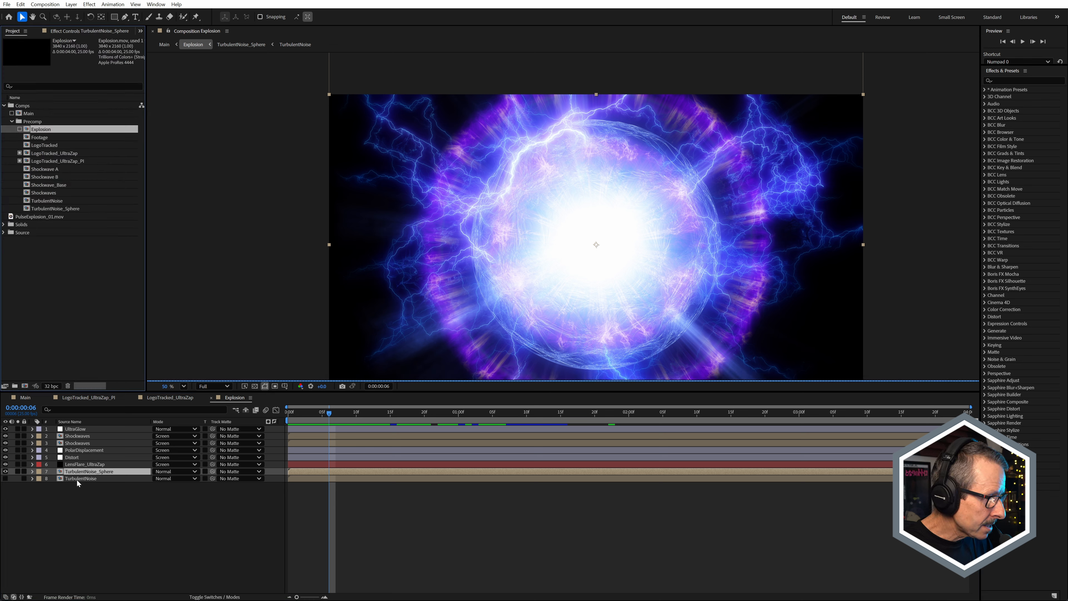
double_click(80, 471)
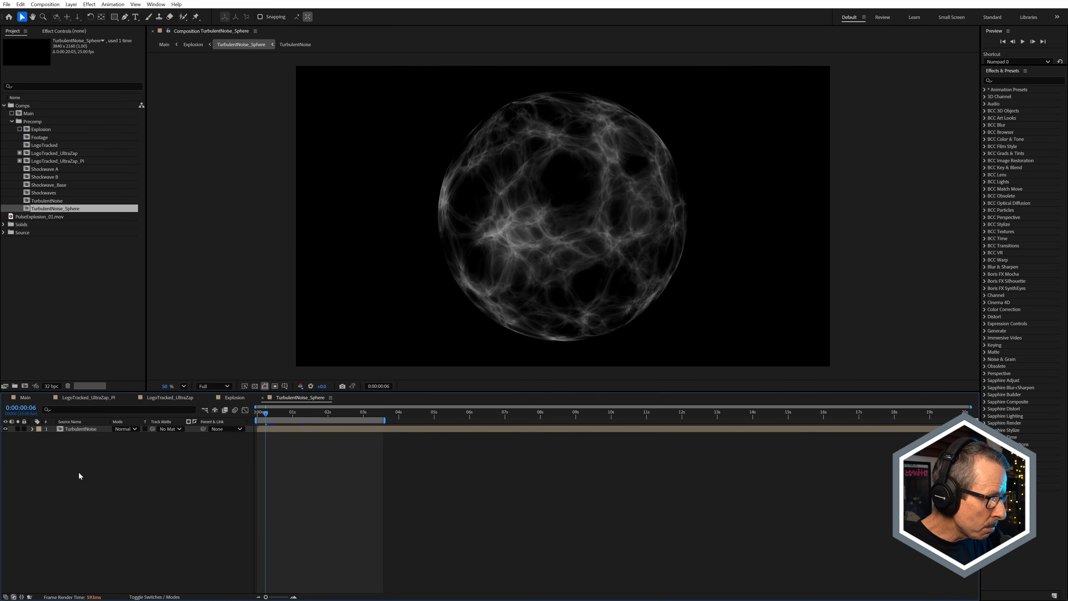
click(90, 430)
double_click(90, 428)
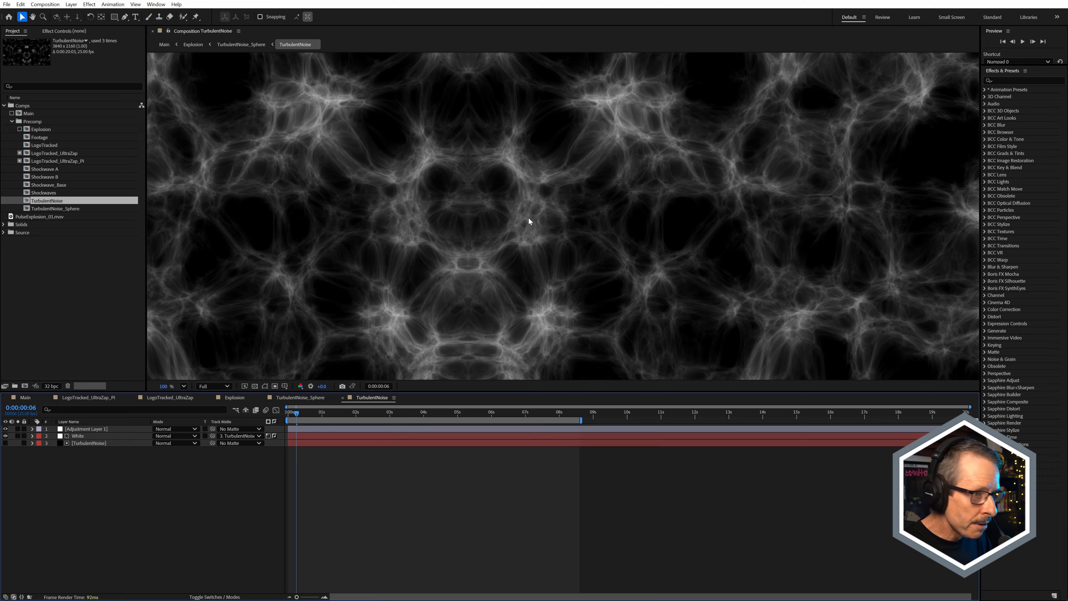
scroll(530, 219, down, 7)
scroll(531, 223, up, 3)
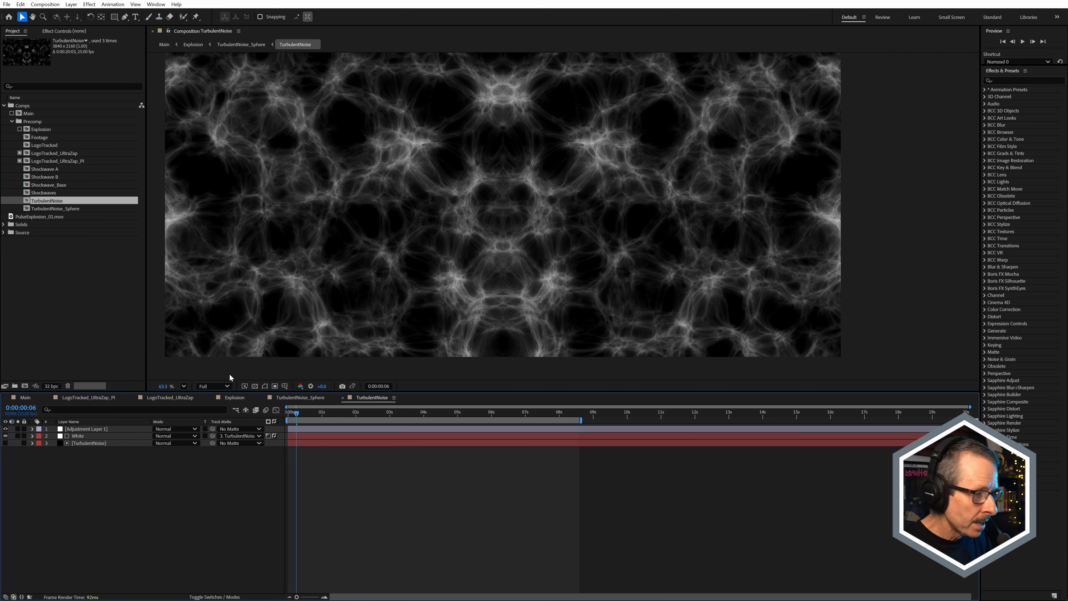
Step: Review the Turbulent Noise and Curves effect settings on the TurbulentNoise layer
click(90, 444)
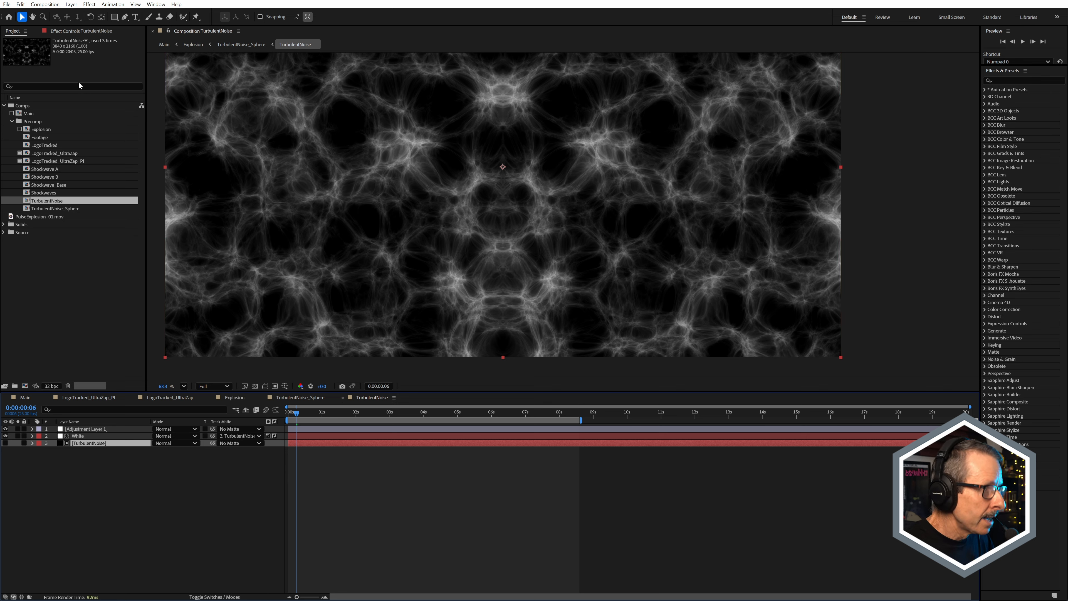
click(80, 32)
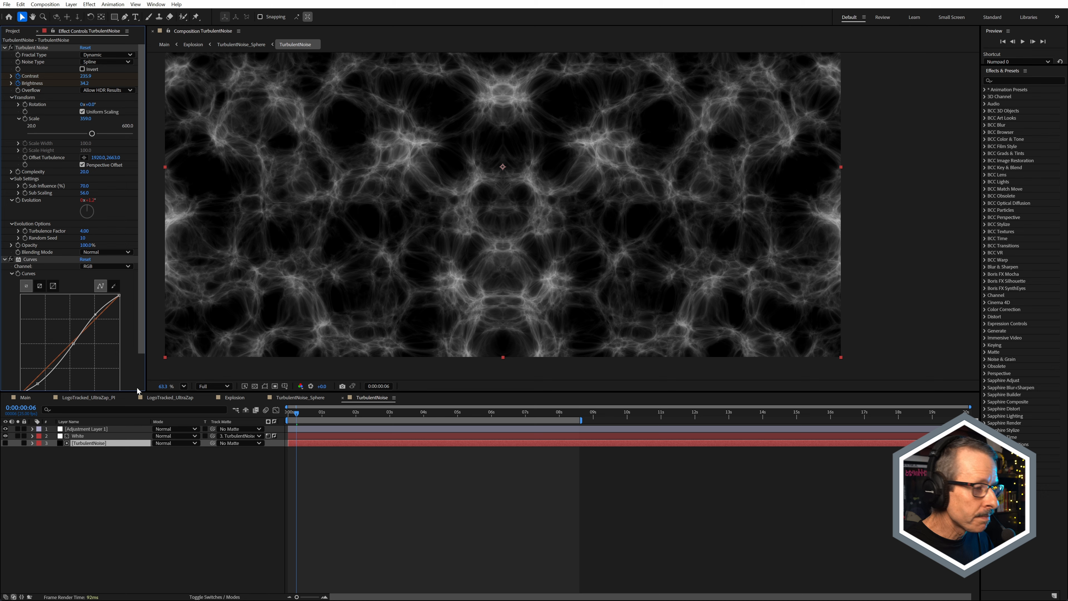
scroll(443, 365, up, 2)
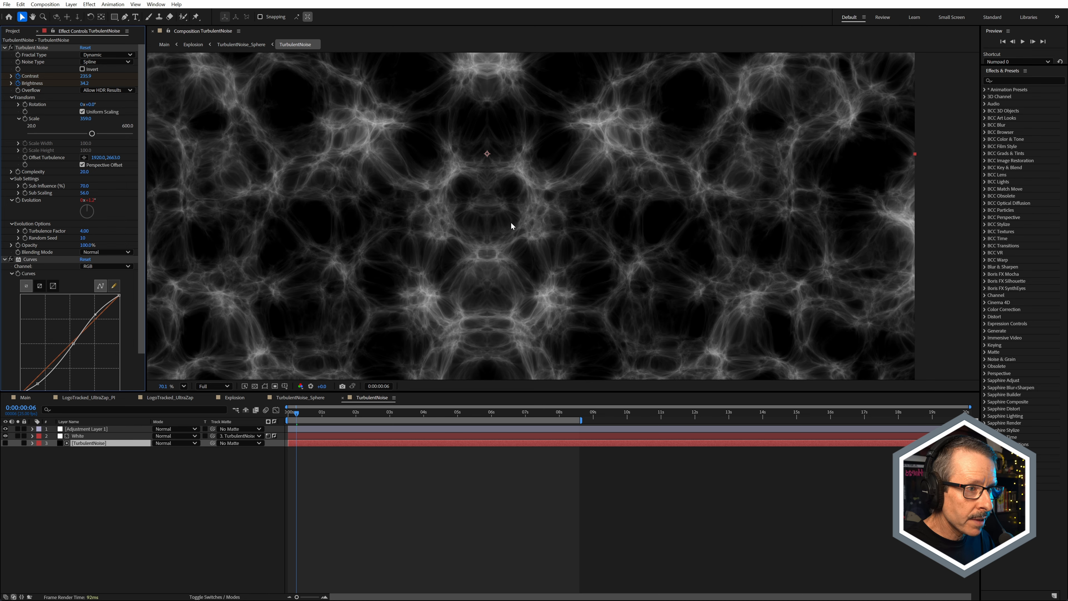
scroll(511, 226, down, 1)
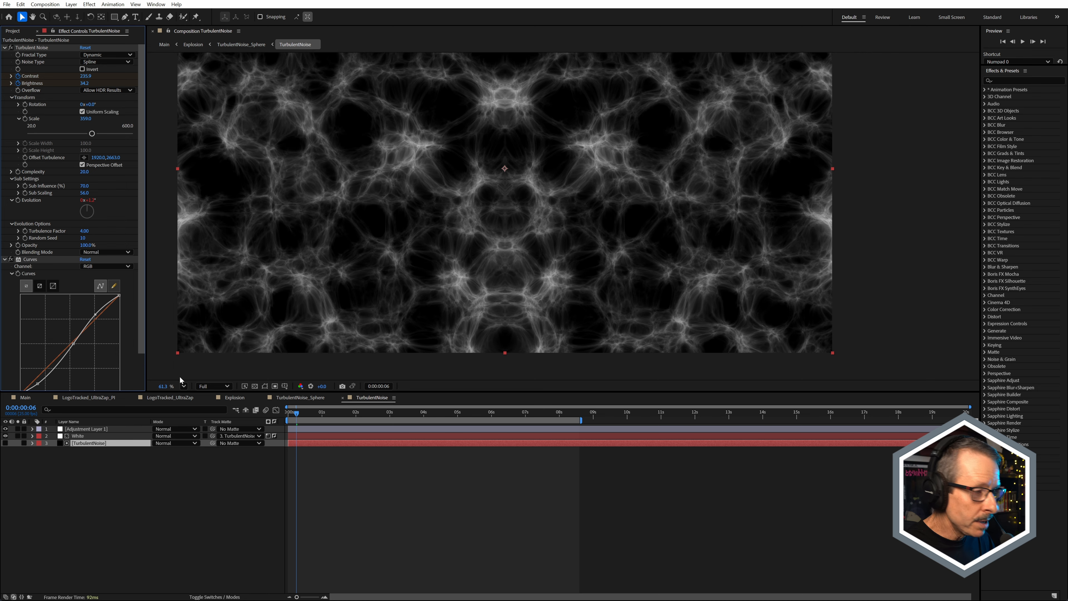
Step: Select the White layer and check its matted result against the transparency grid, with the grid switched back off at the end
click(78, 438)
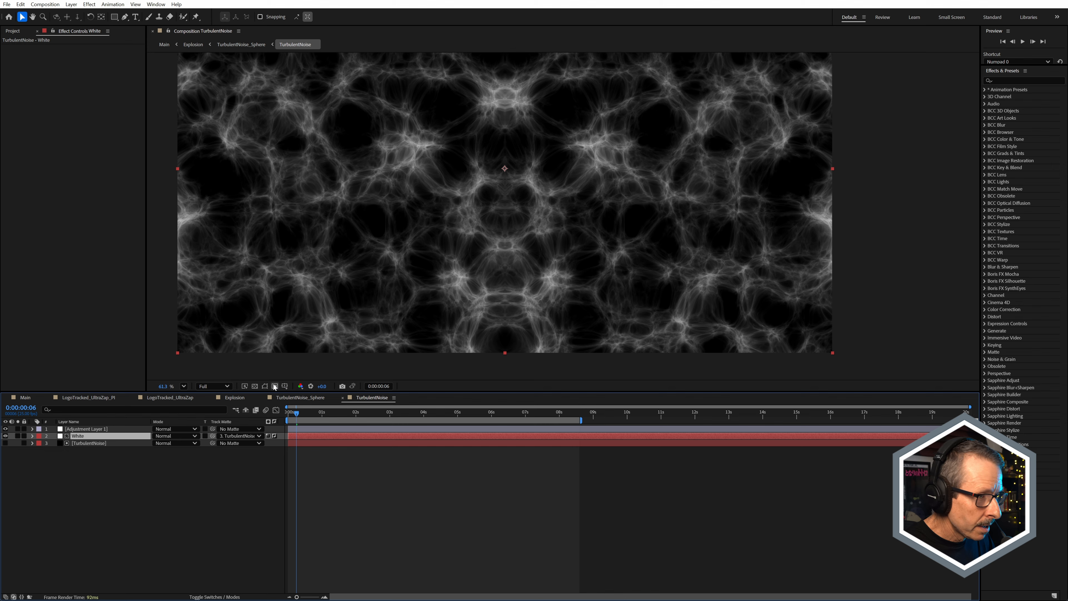
click(254, 386)
scroll(517, 237, up, 2)
scroll(517, 237, up, 4)
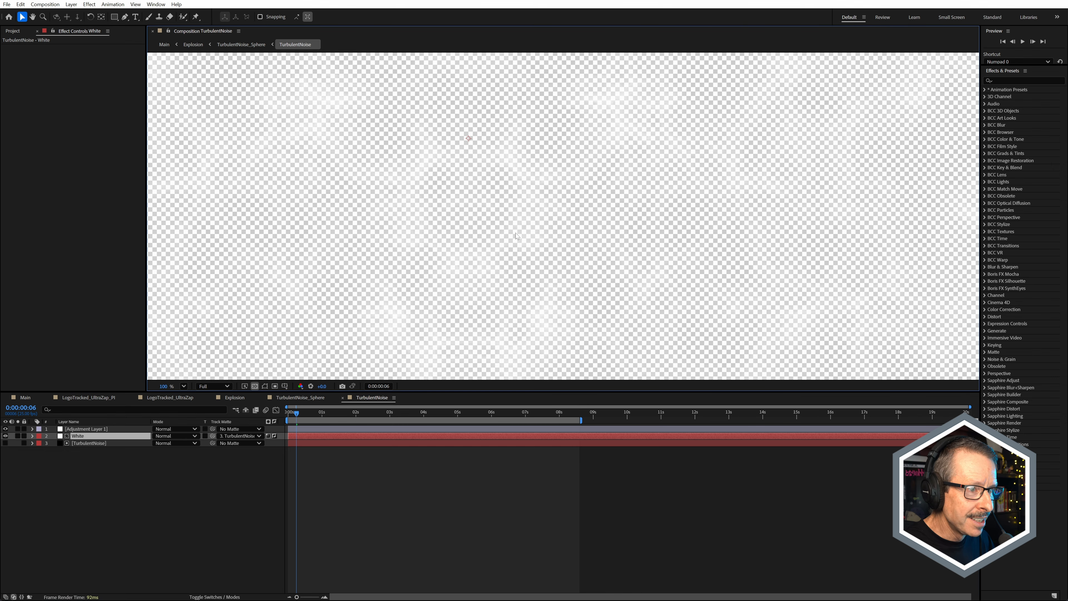
scroll(446, 196, down, 2)
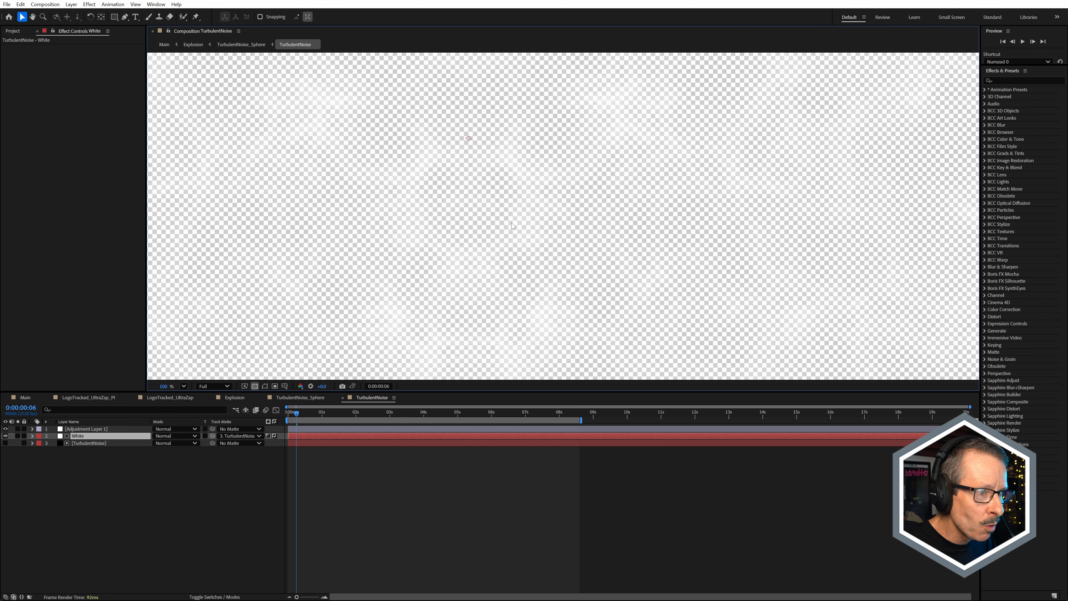
click(255, 386)
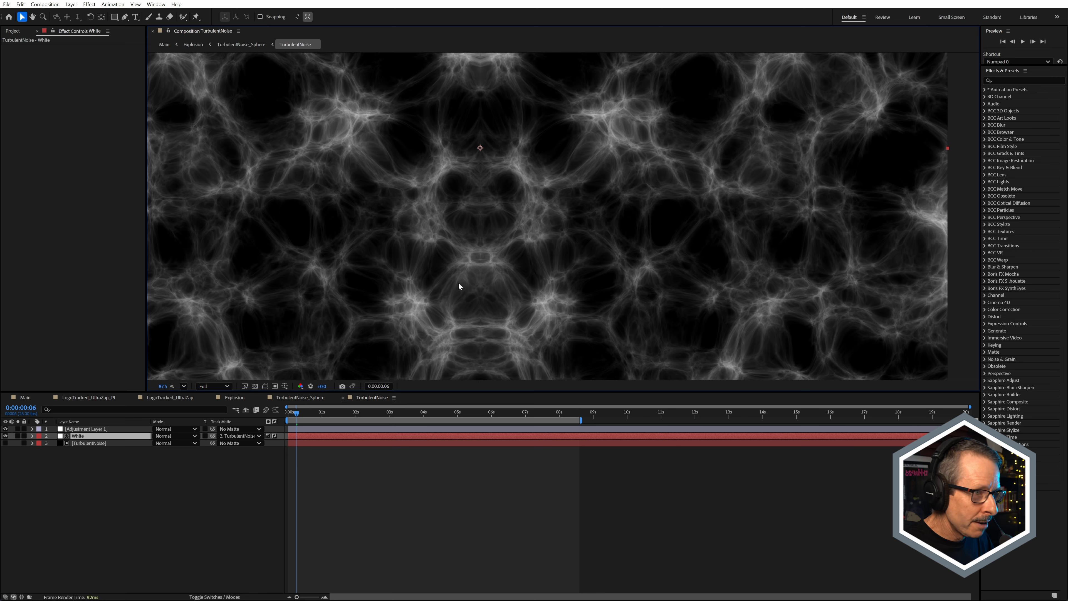
Step: Check the TurbulentNoise composition's size, frame rate and duration settings, and cancel the dialog
key(ctrl+k)
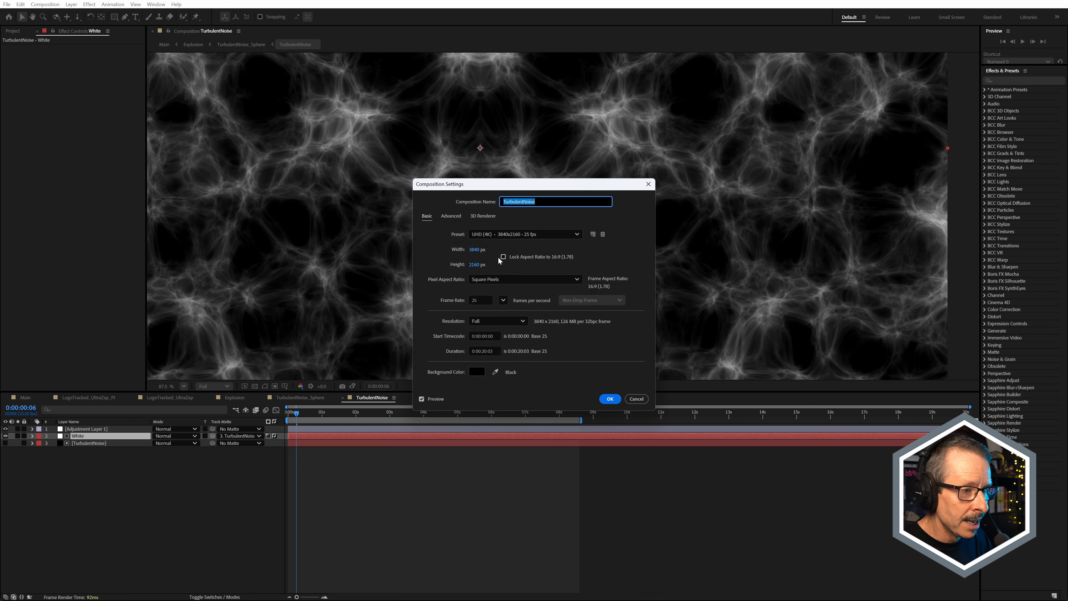
drag(501, 192, 730, 211)
click(711, 397)
drag(756, 297, 787, 316)
click(850, 288)
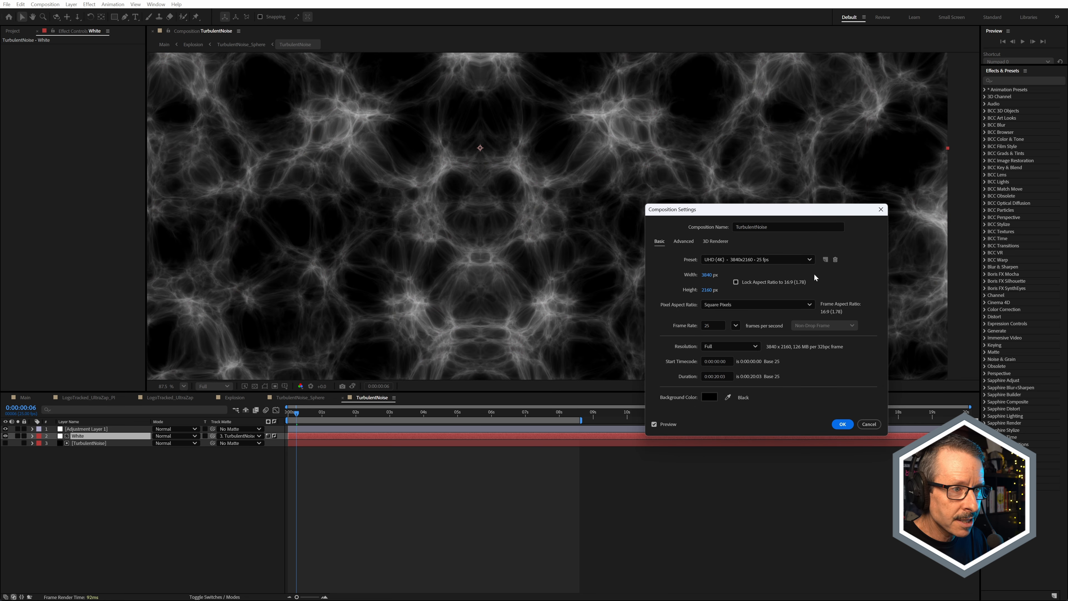
click(869, 424)
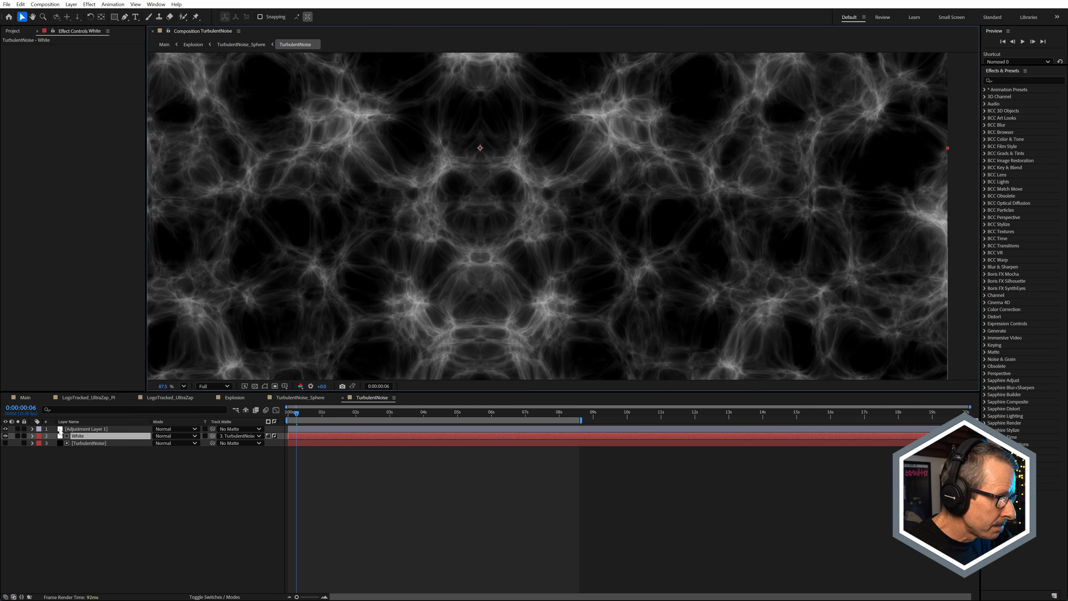
Step: Examine Adjustment Layer 1 soloed and unsoloed, and compare the noise with its Mirror effect off and on
click(17, 429)
click(78, 428)
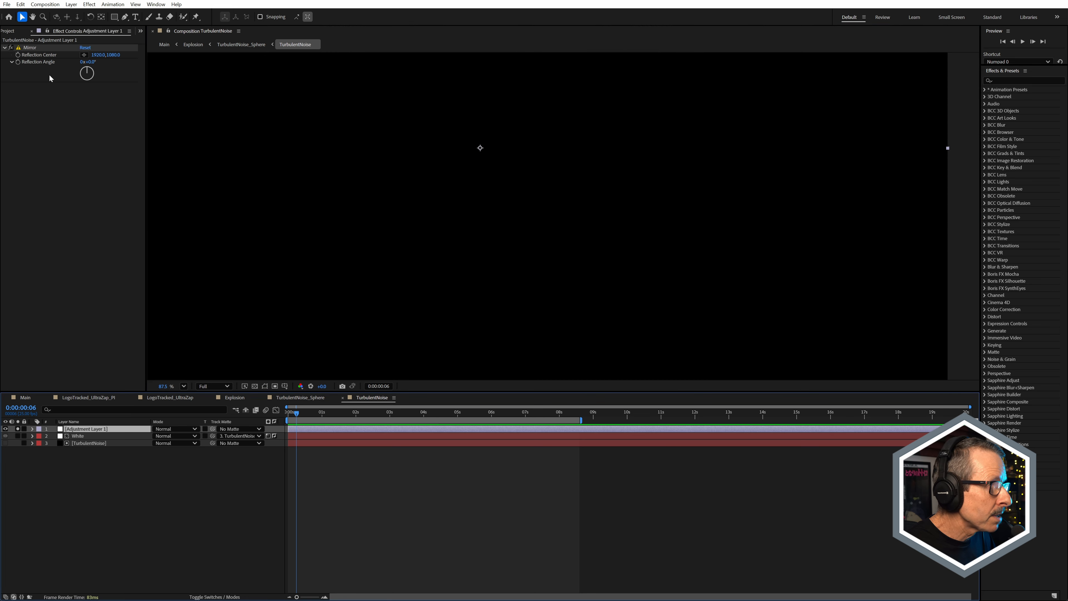
click(18, 429)
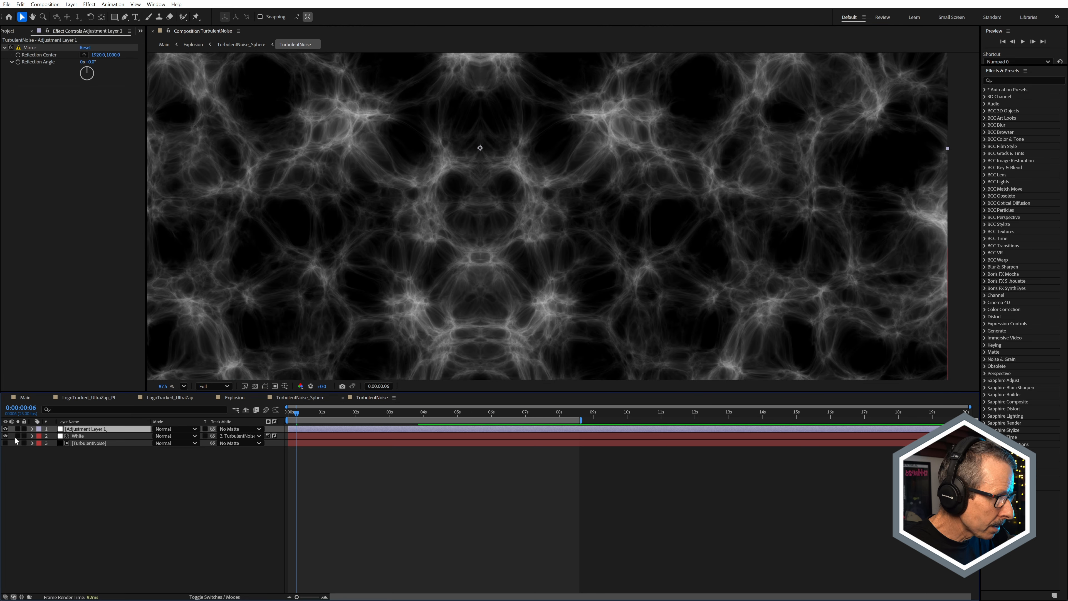
scroll(534, 215, down, 2)
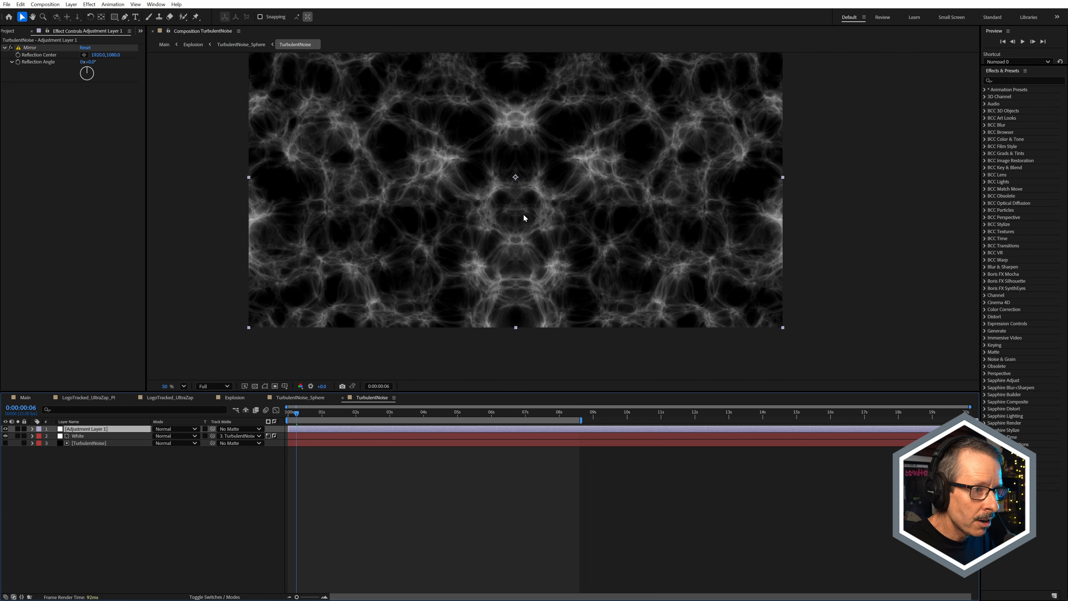
click(11, 47)
click(11, 48)
click(12, 47)
click(11, 48)
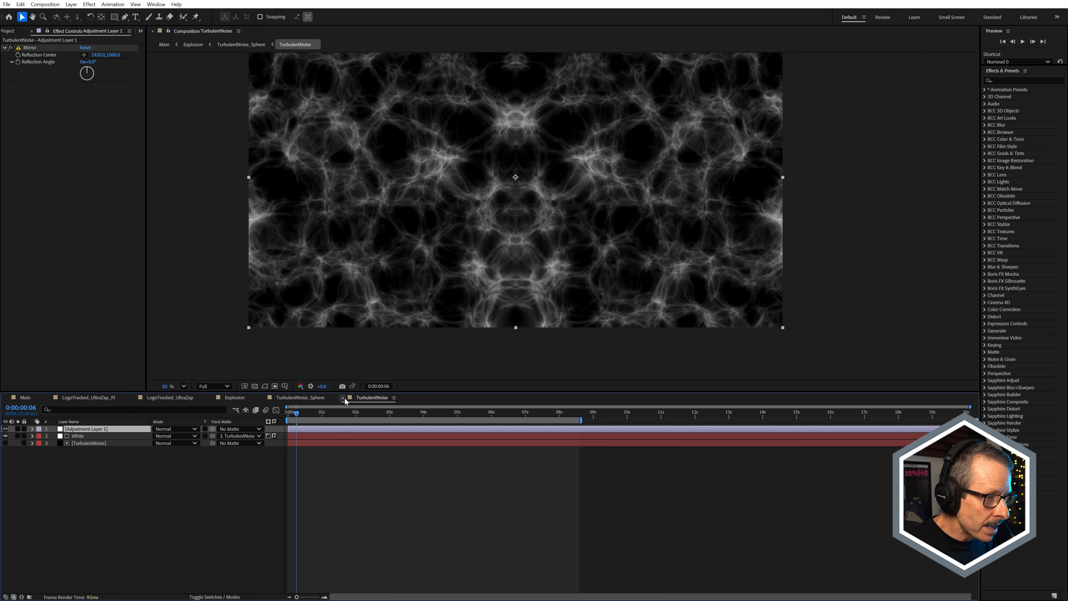
Step: Scrub TurbulentNoise to 0:00:01:15 and open the Evolution expression on the TurbulentNoise layer for inspection
drag(373, 414, 343, 416)
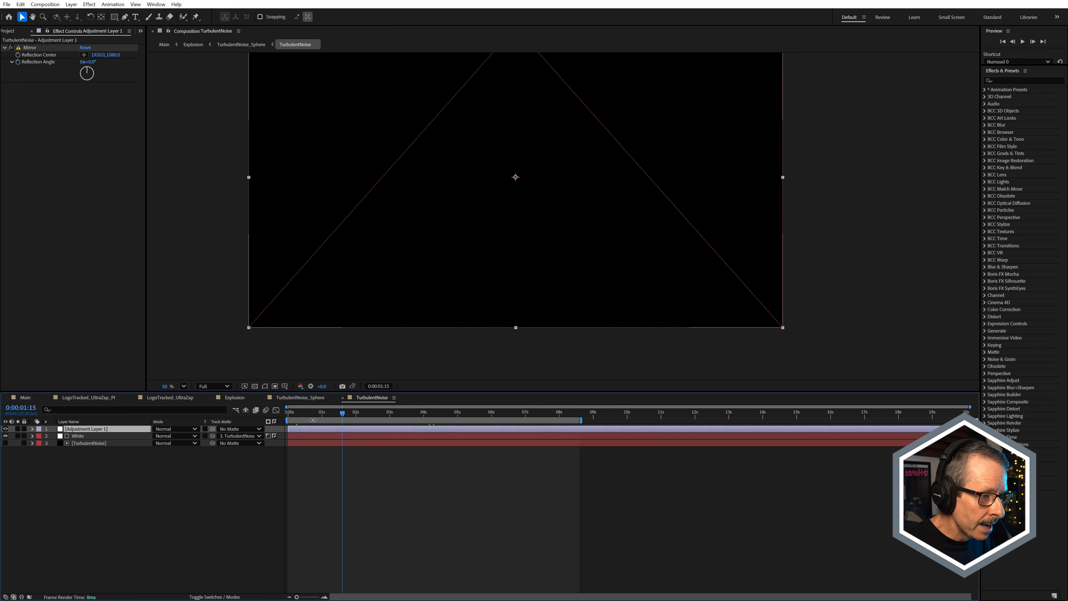
click(89, 442)
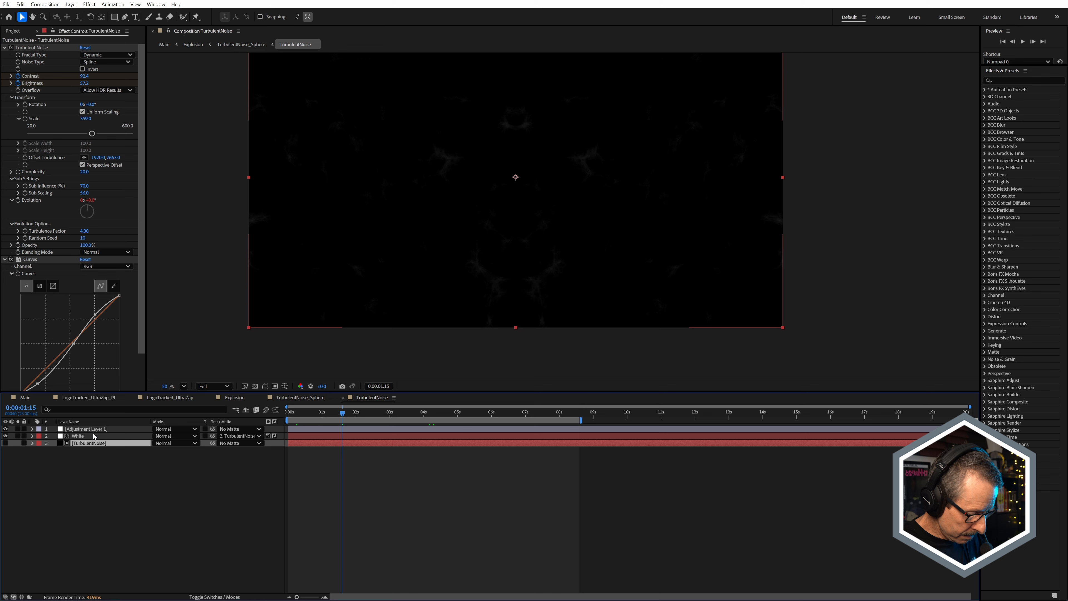
key(e)
key(e)
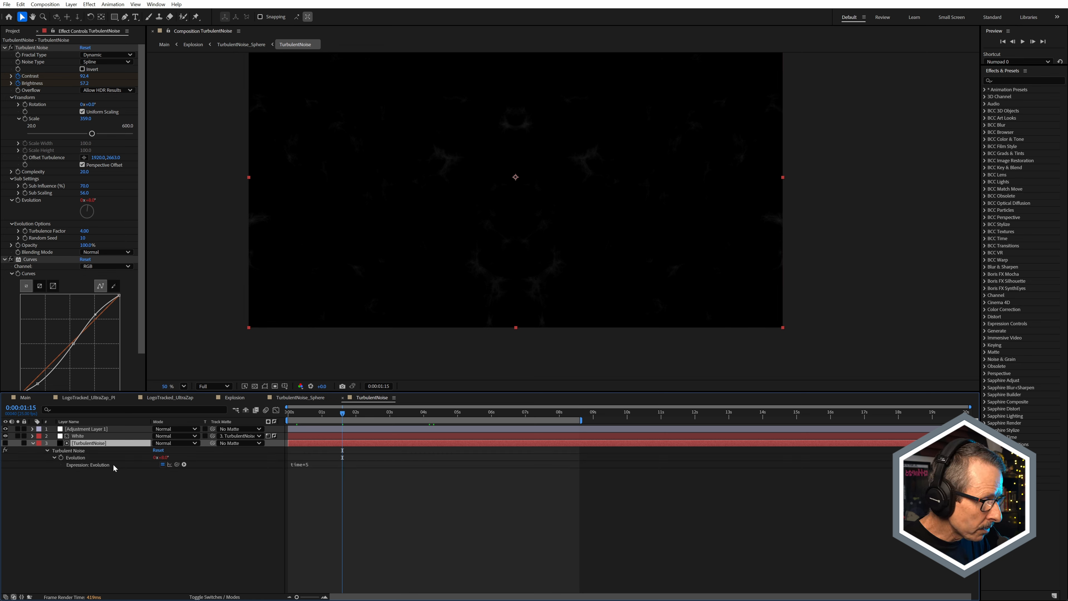
click(296, 465)
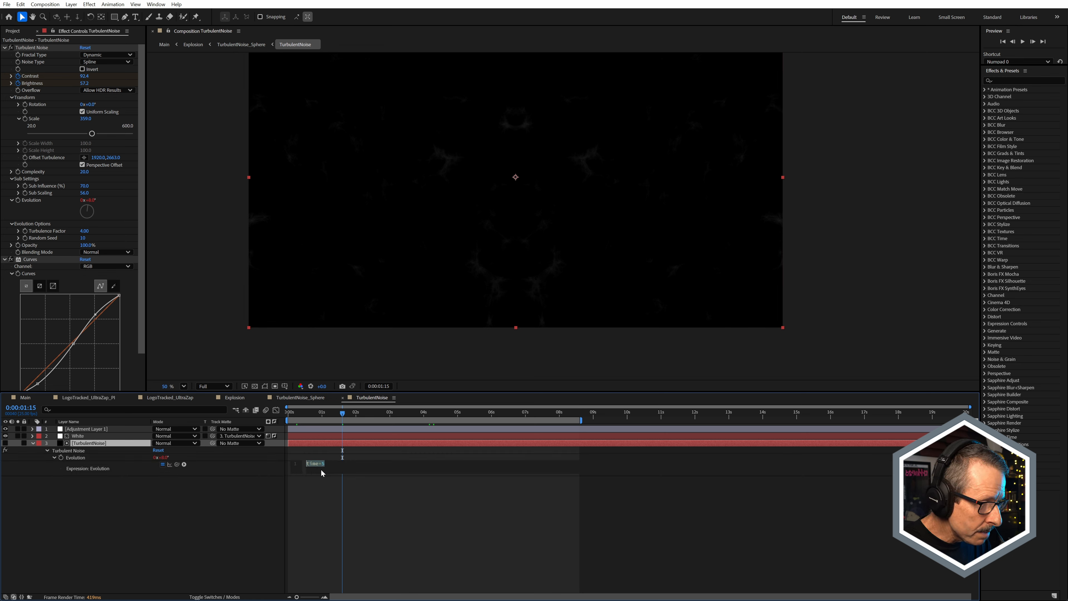
Step: Close the Evolution expression and scrub the TurbulentNoise composition to 0:00:01:00 to review the moving noise
click(420, 524)
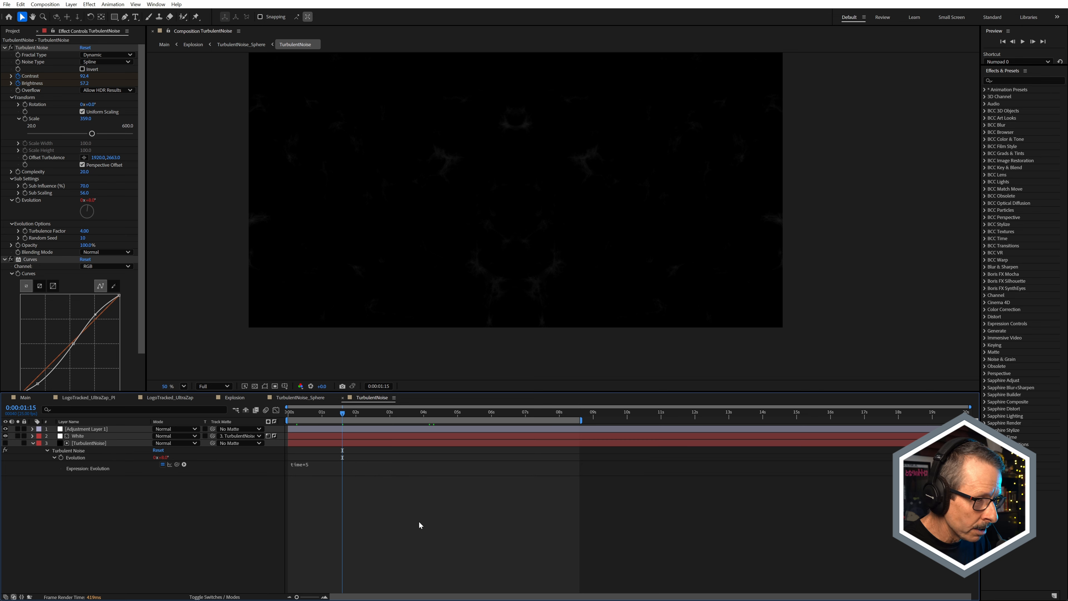
scroll(457, 279, up, 3)
click(420, 414)
drag(427, 416, 325, 411)
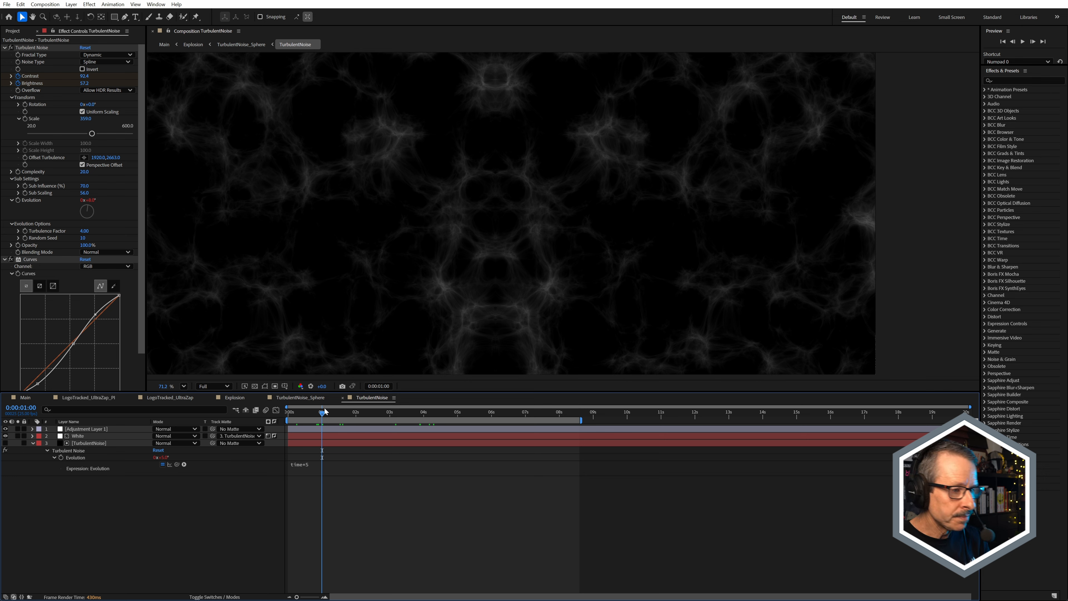
Step: Close the TurbulentNoise timeline and scrub TurbulentNoise_Sphere to 0:00:00:06 to examine the BCC Sphere result
click(32, 443)
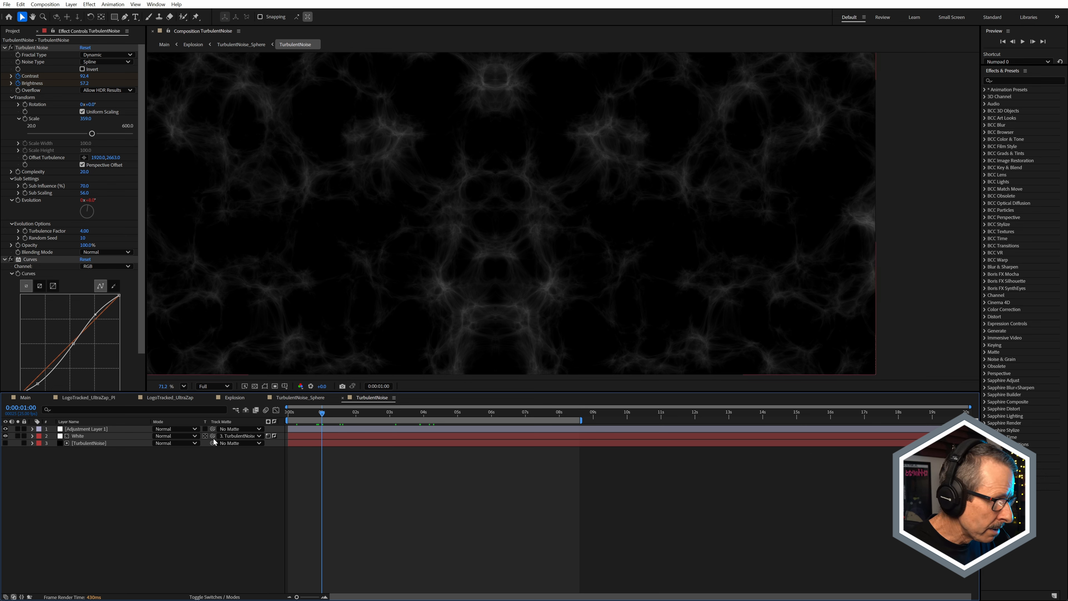
click(343, 398)
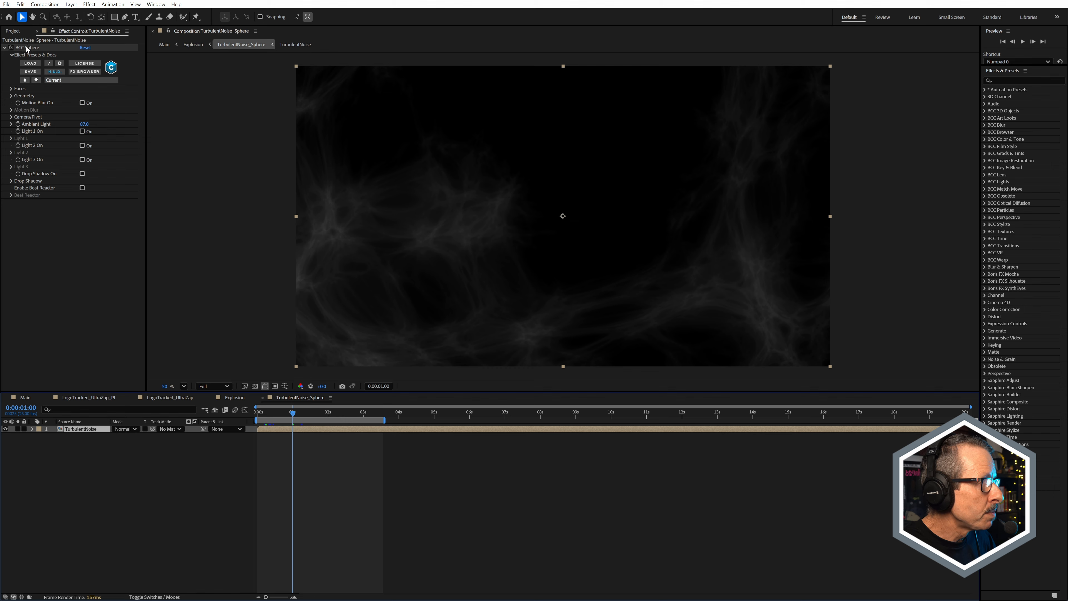
scroll(511, 313, down, 3)
mouse_move(271, 415)
mouse_down()
mouse_move(285, 417)
mouse_move(268, 419)
mouse_up()
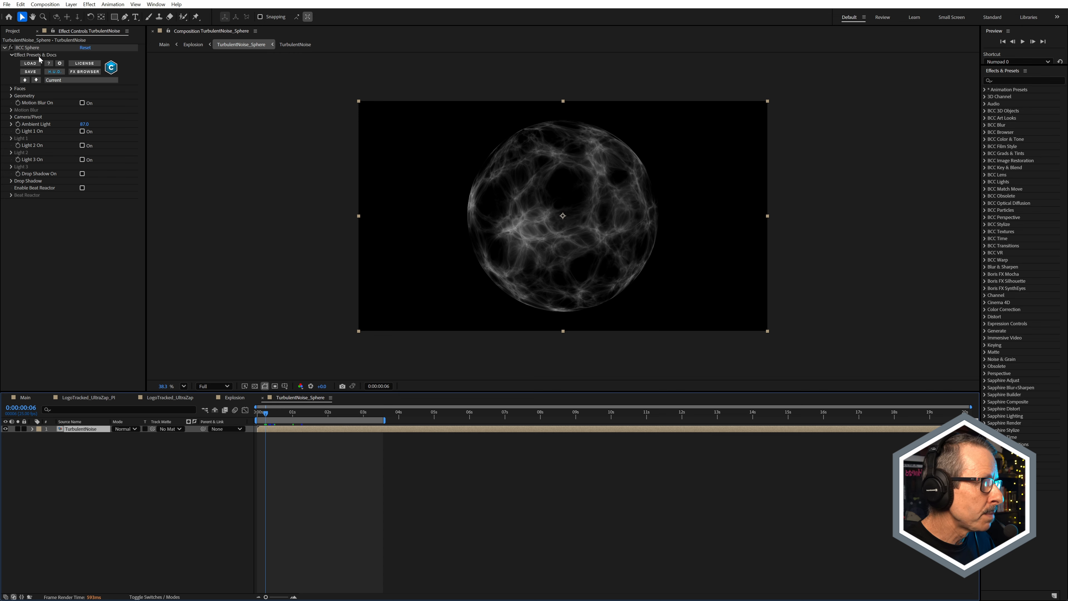
scroll(550, 194, up, 4)
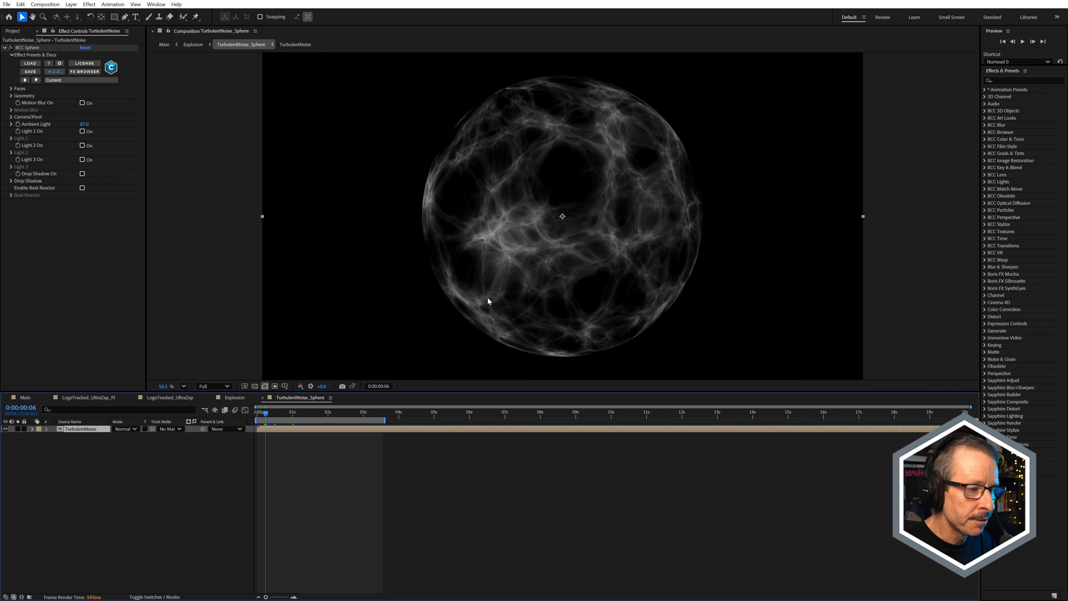
Step: Compare the noise sphere with the transparency grid on and off several times, leaving the grid off
click(255, 386)
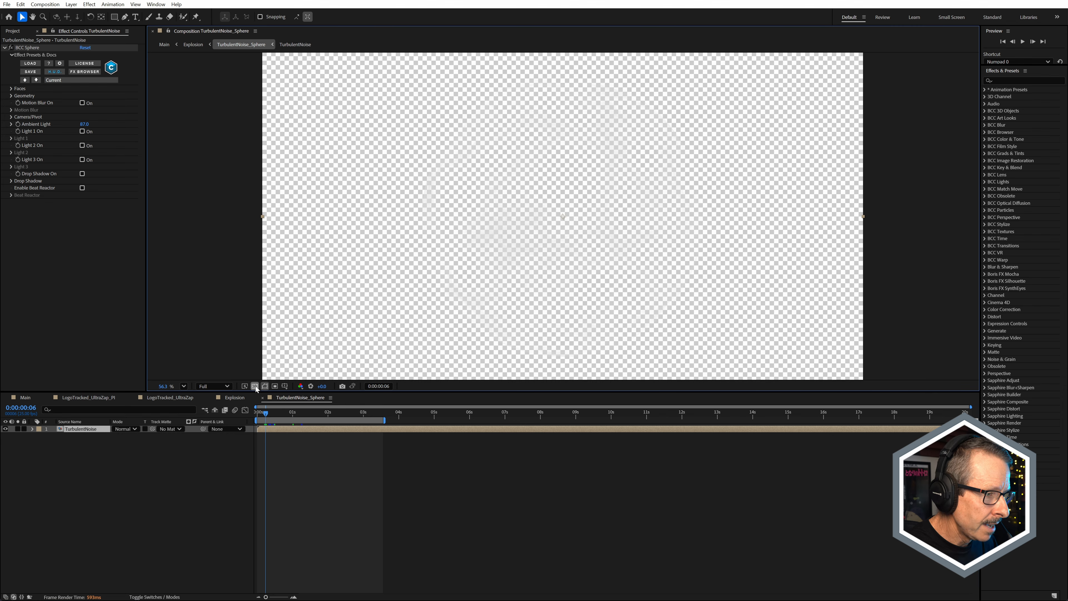
click(255, 386)
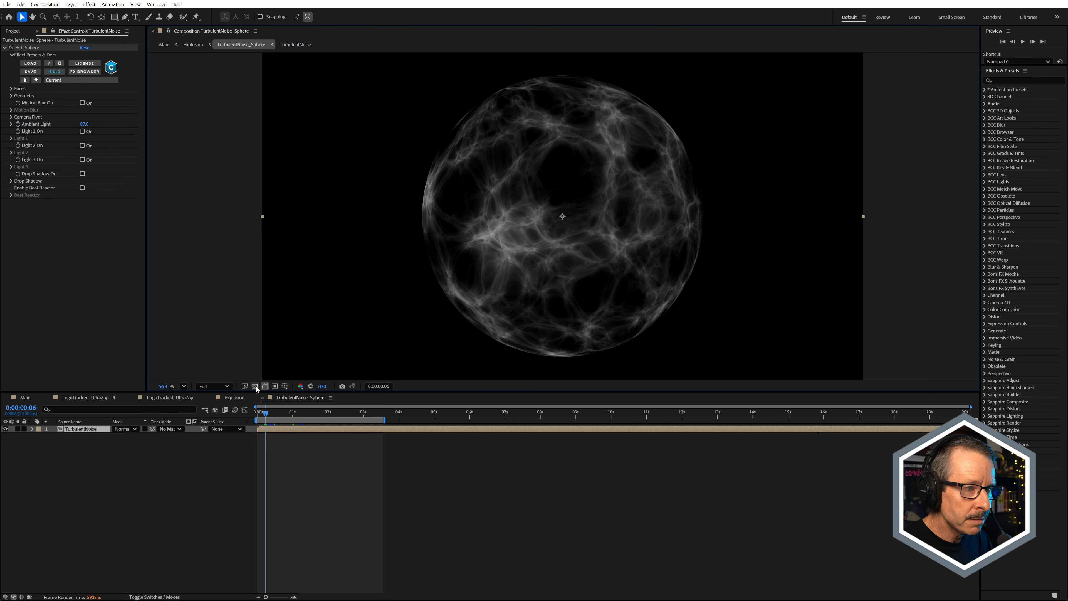
click(255, 386)
click(255, 386)
click(255, 386)
click(255, 386)
scroll(535, 248, up, 3)
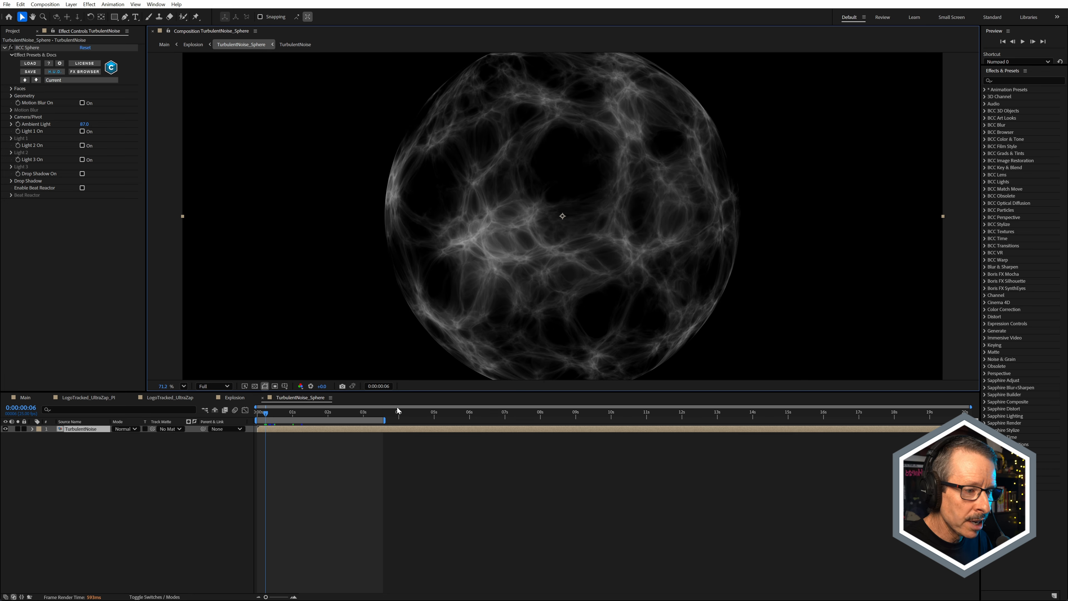
Step: Reveal the TurbulentNoise layer's keyframed BCC Sphere Scale and scrub the sphere's growth, ending at 0:00:00:00
click(292, 416)
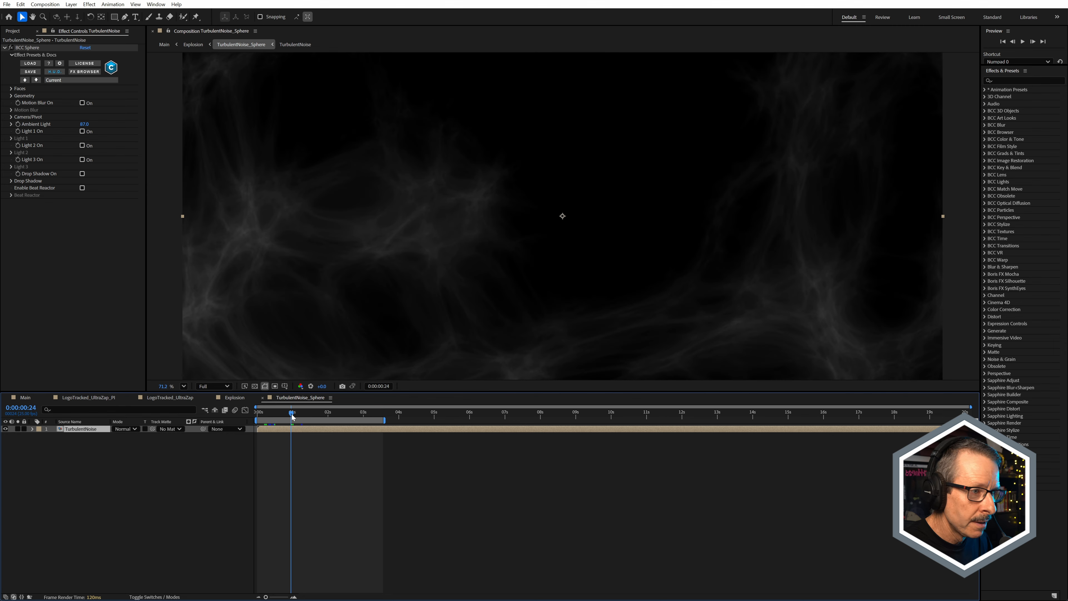
key(u)
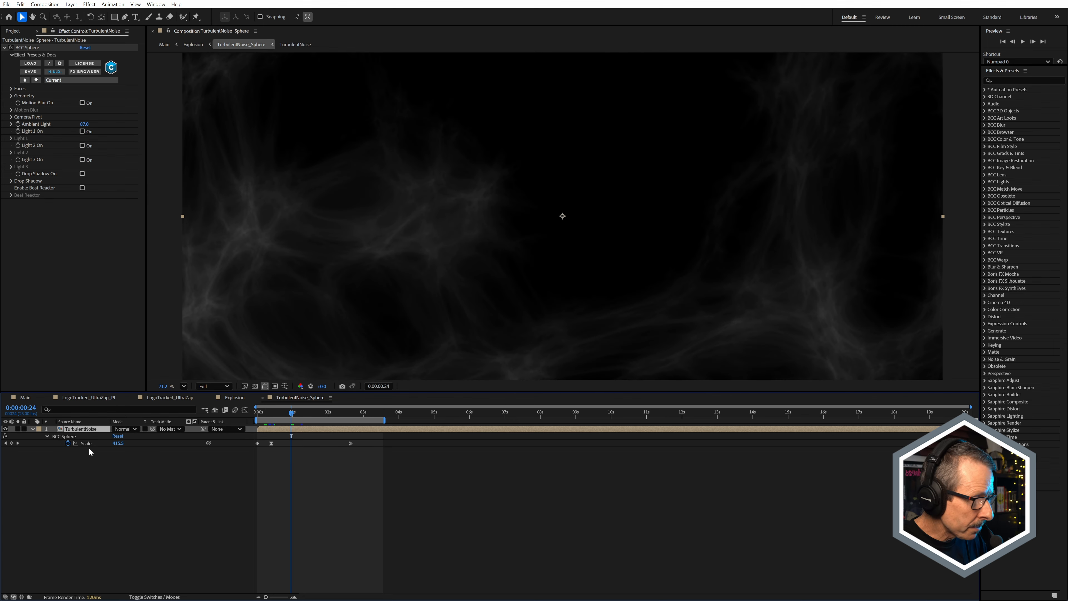
key(comma)
key(comma)
key(comma)
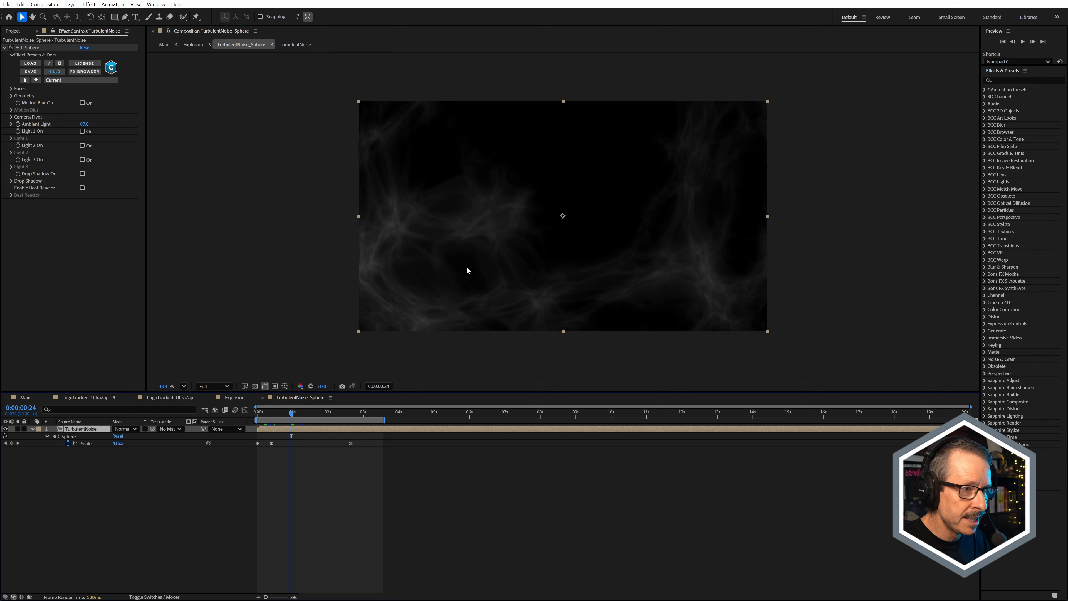
mouse_move(264, 419)
mouse_down()
mouse_move(337, 426)
mouse_move(250, 430)
mouse_up()
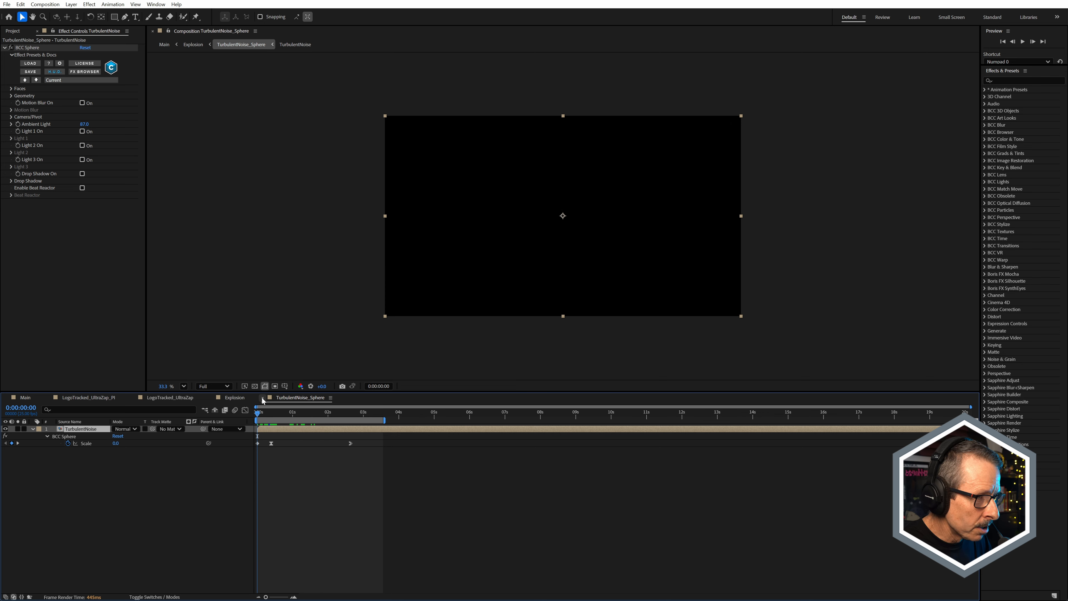
Step: Close the TurbulentNoise_Sphere timeline and view that layer soloed in the Explosion composition at 0:00:00:06
click(262, 397)
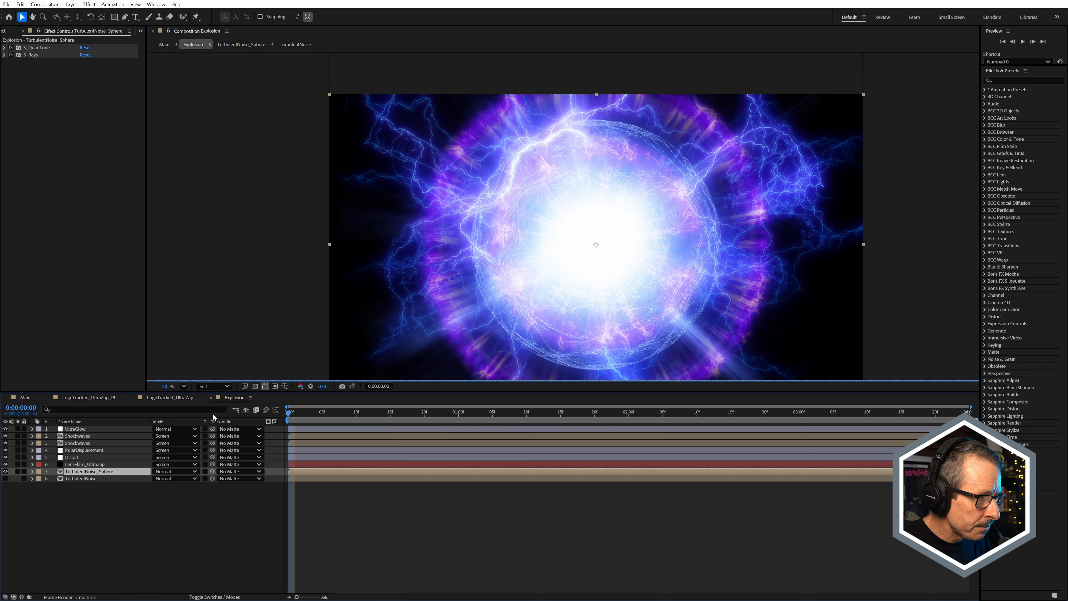
click(18, 472)
drag(323, 413, 330, 414)
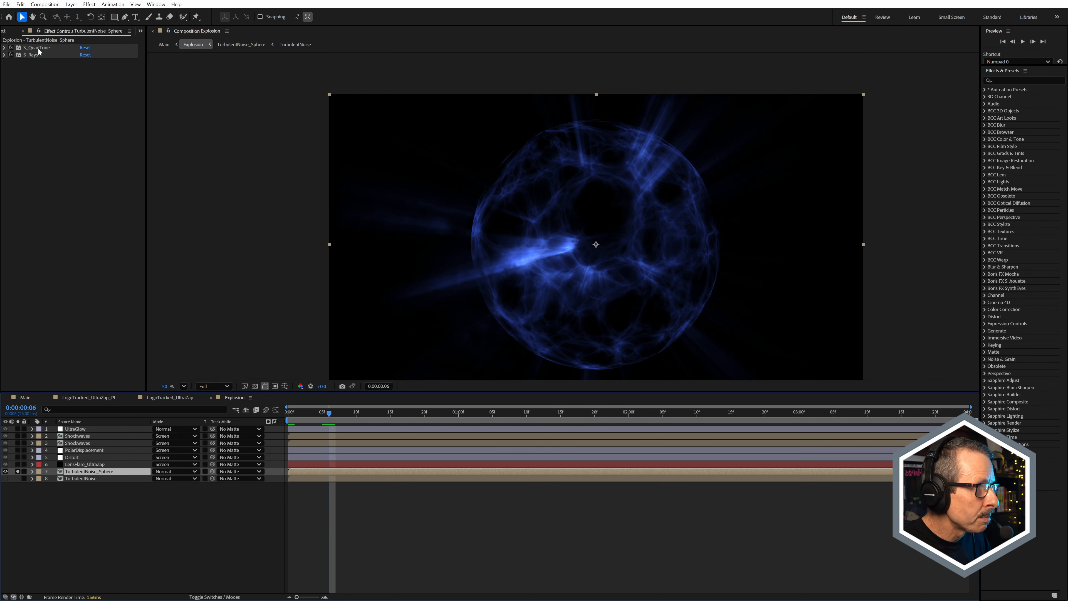
Step: Switch off S_QuadTone and S_Rays on TurbulentNoise_Sphere, and re-enable and expand S_QuadTone to examine its color settings
drag(11, 47, 12, 55)
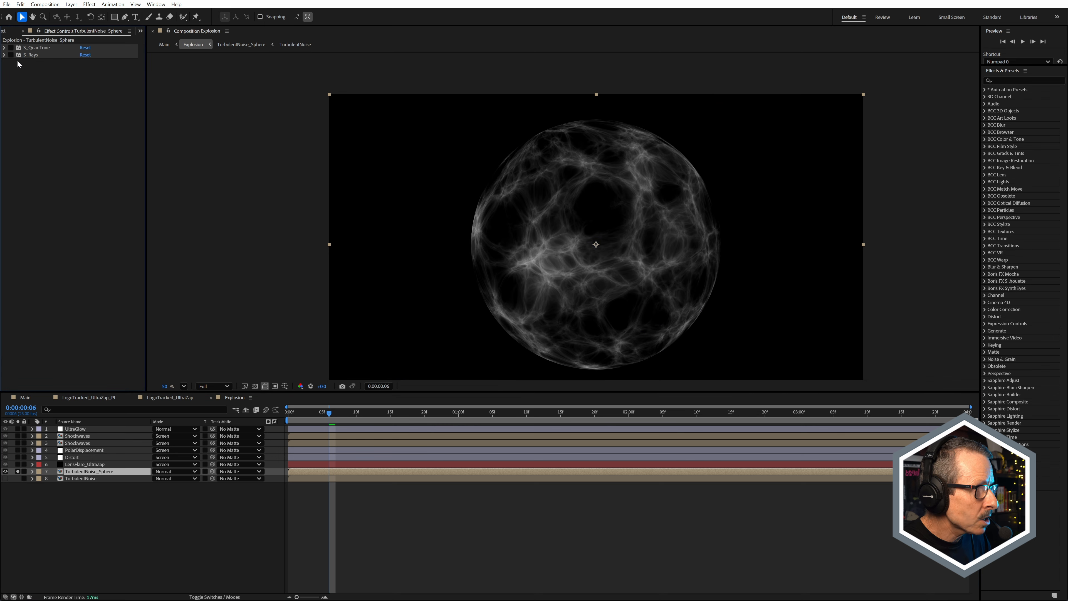
click(5, 48)
click(10, 48)
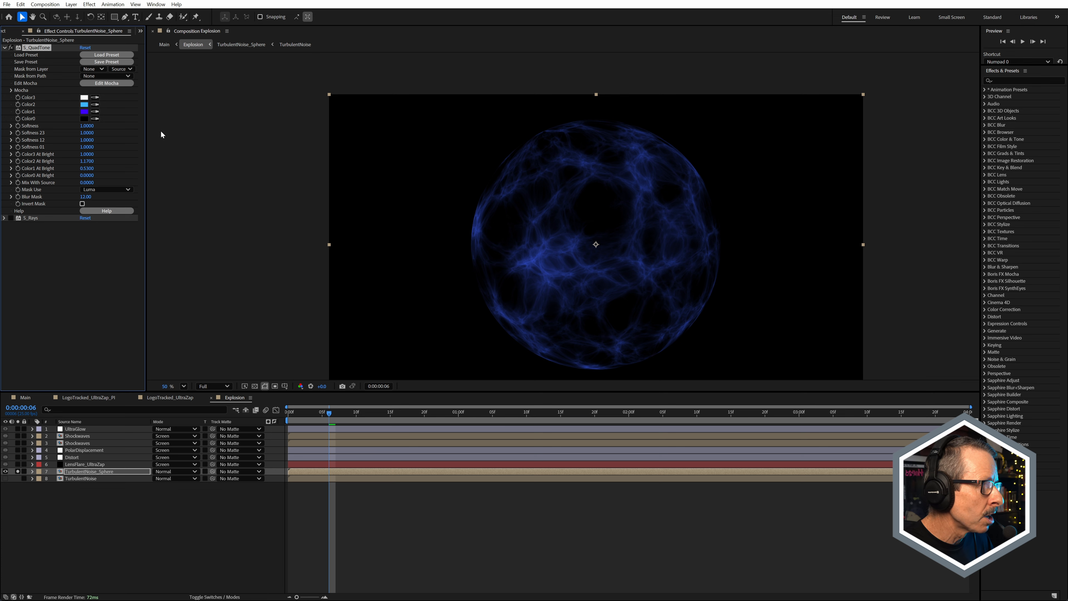
scroll(587, 287, up, 4)
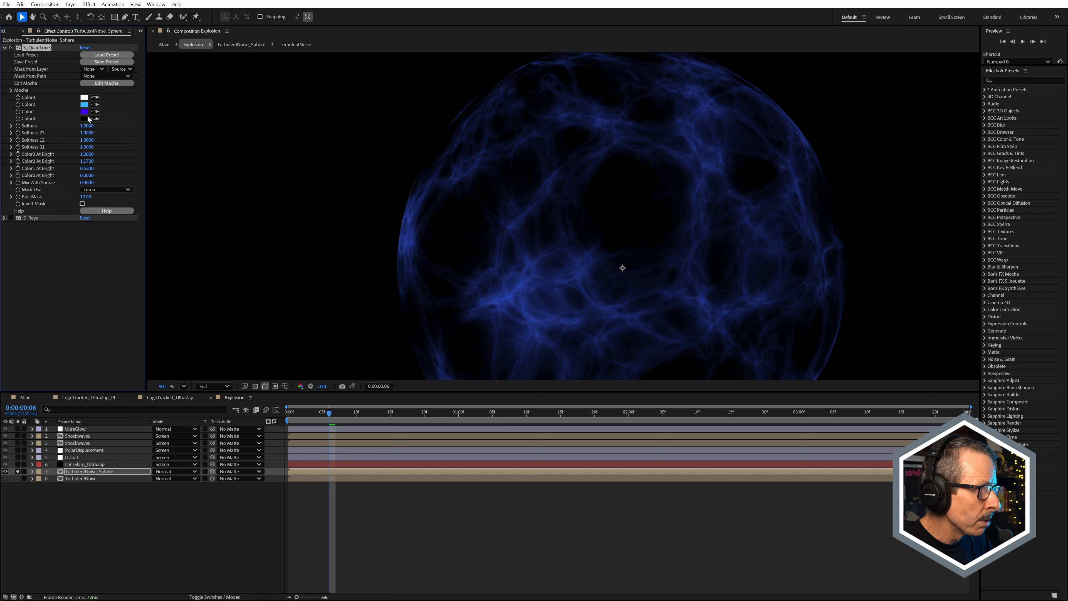
scroll(521, 251, up, 3)
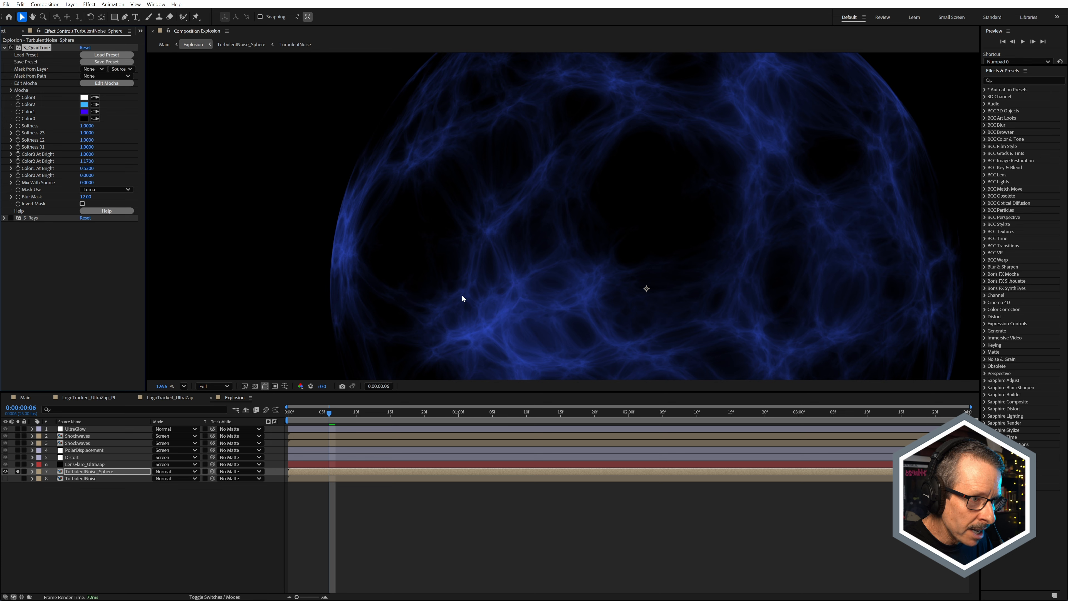
Step: Try sampling the Color1 swatch as S_QuadTone's Color2, and undo the color change
click(87, 111)
scroll(519, 270, down, 3)
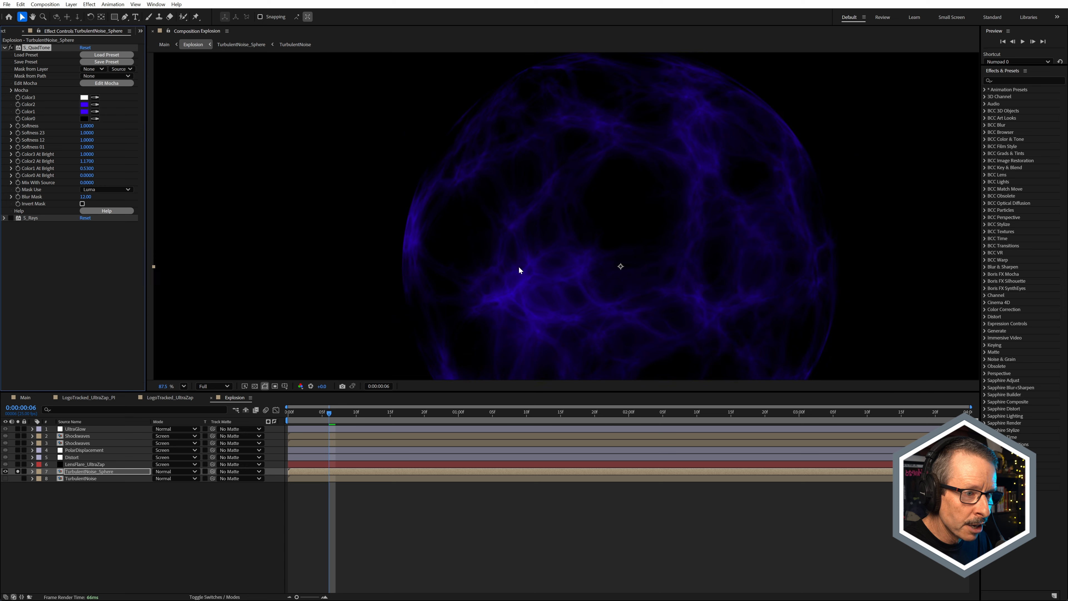
key(ctrl+z)
scroll(518, 278, up, 4)
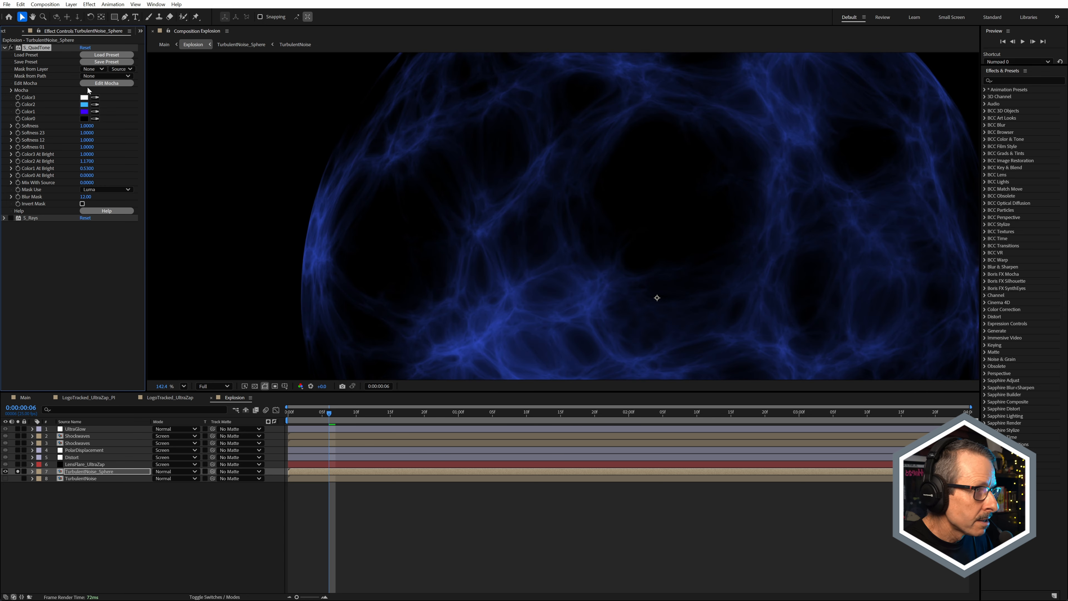
Step: Collapse S_QuadTone, and turn S_Rays back on with its settings expanded
click(4, 47)
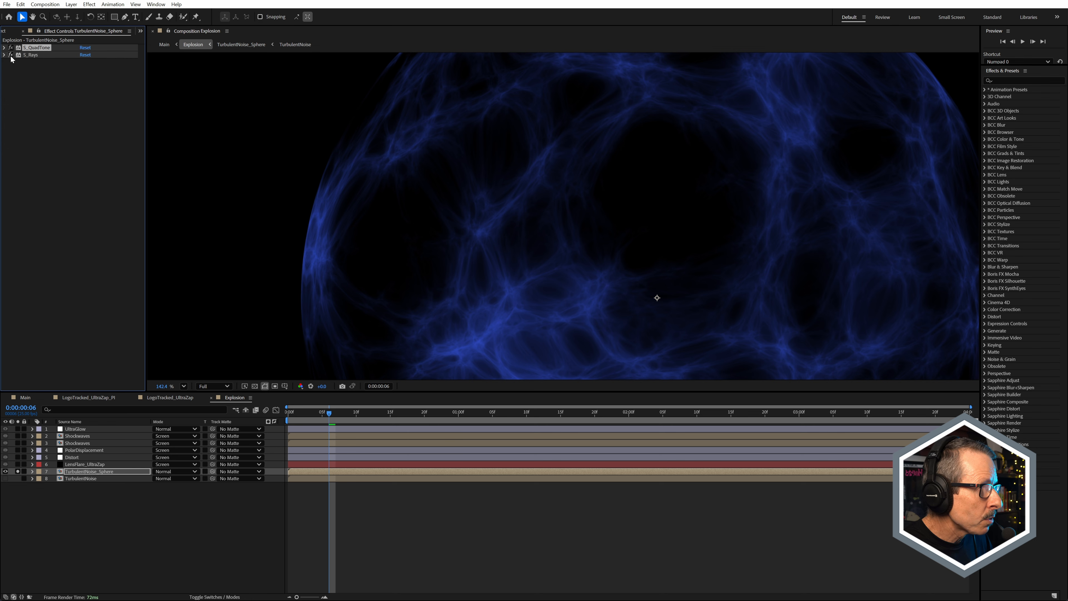
scroll(566, 209, down, 4)
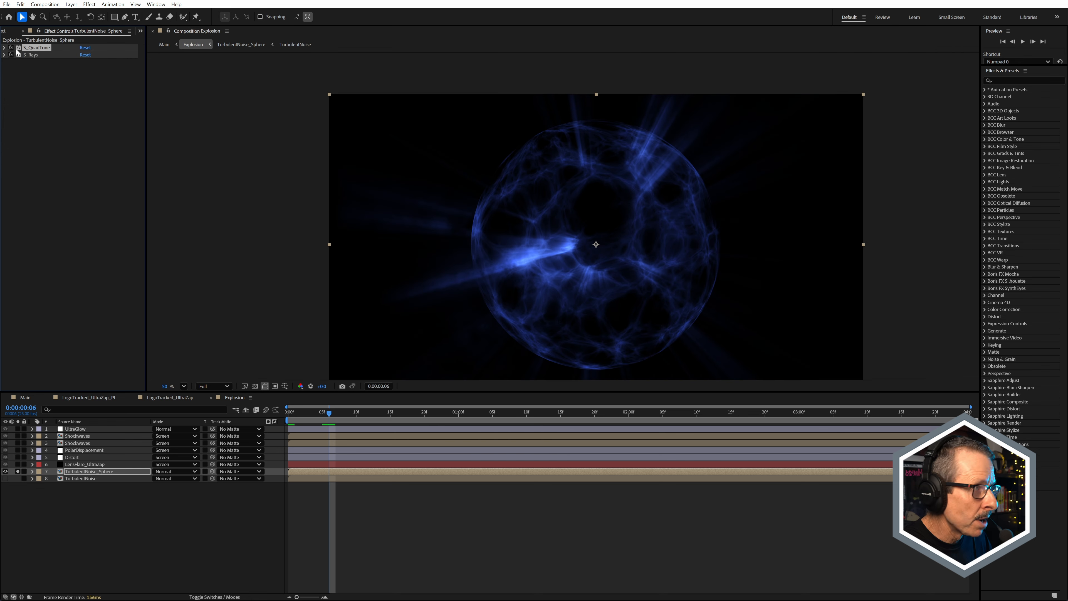
click(3, 55)
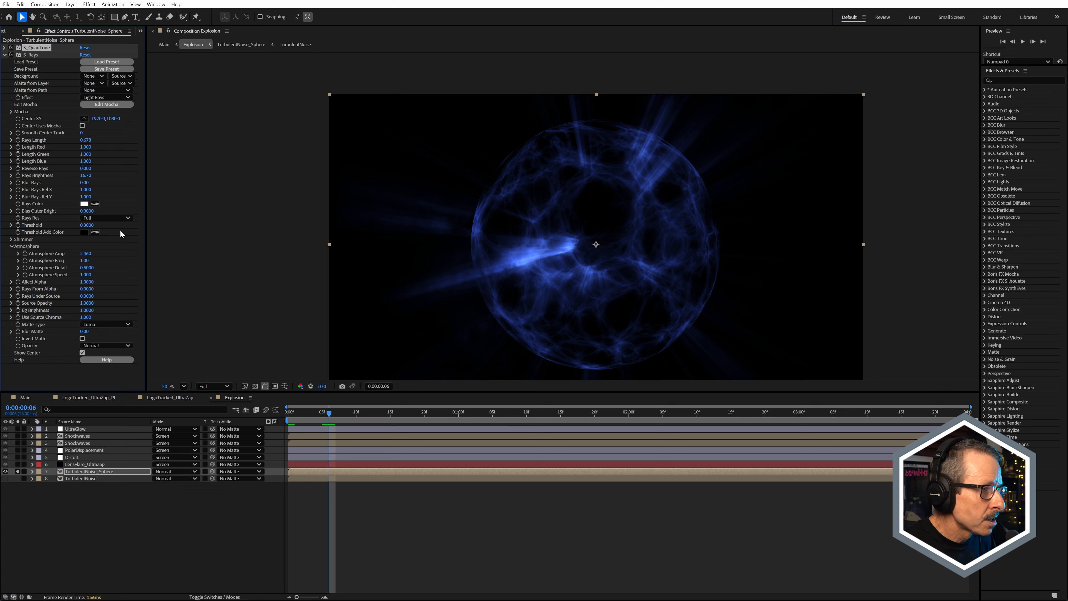
Step: Try an S_Rays Threshold of 0.0000 on TurbulentNoise_Sphere, and undo the change
mouse_move(88, 227)
mouse_down()
mouse_move(112, 225)
mouse_move(79, 231)
mouse_up()
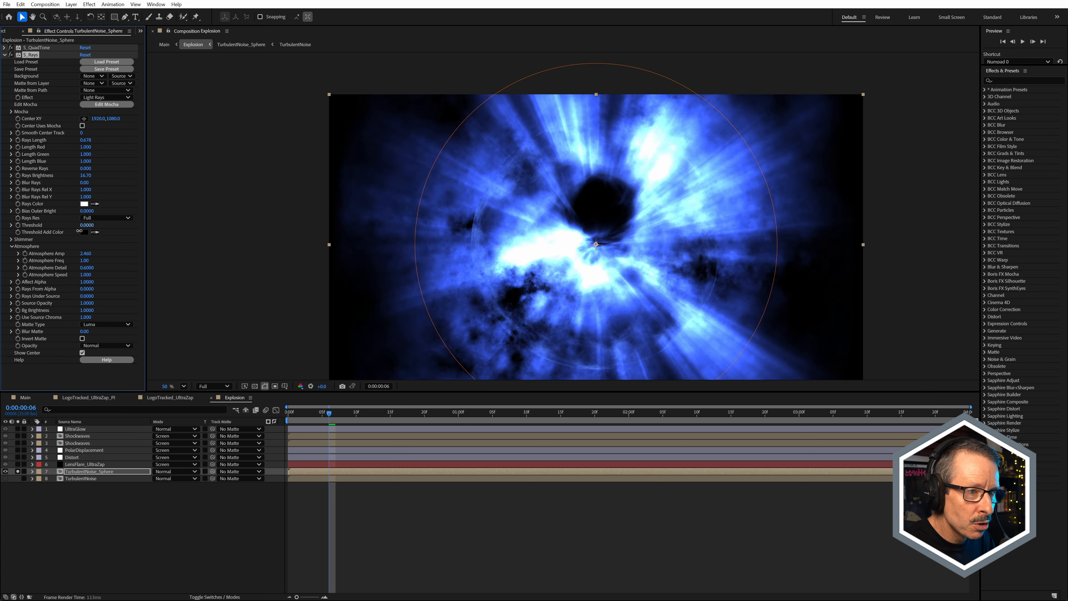
key(ctrl+z)
scroll(577, 254, up, 2)
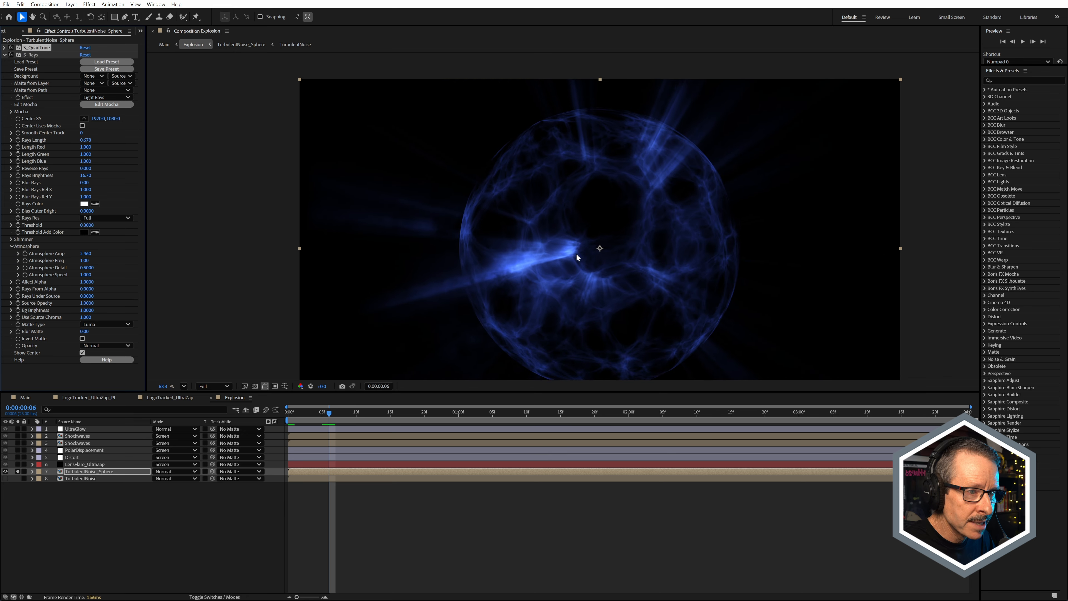
Step: Scrub the Explosion composition to 0:00:00:04 and examine the light rays emitted by the sphere
scroll(577, 256, up, 1)
mouse_move(312, 411)
mouse_down()
mouse_move(297, 413)
mouse_move(346, 411)
mouse_move(316, 427)
mouse_up()
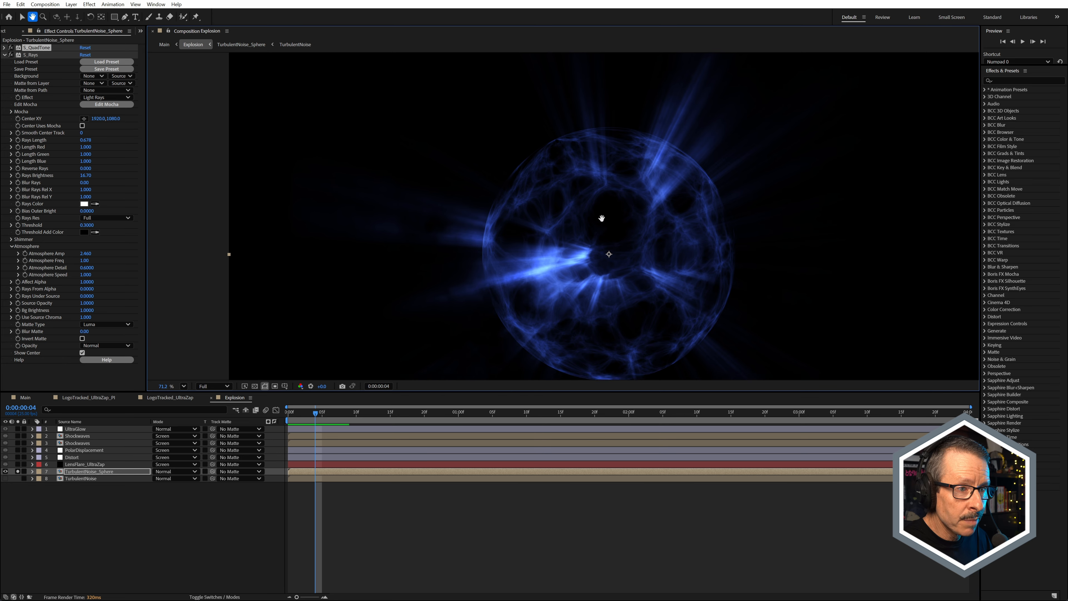
drag(603, 220, 559, 172)
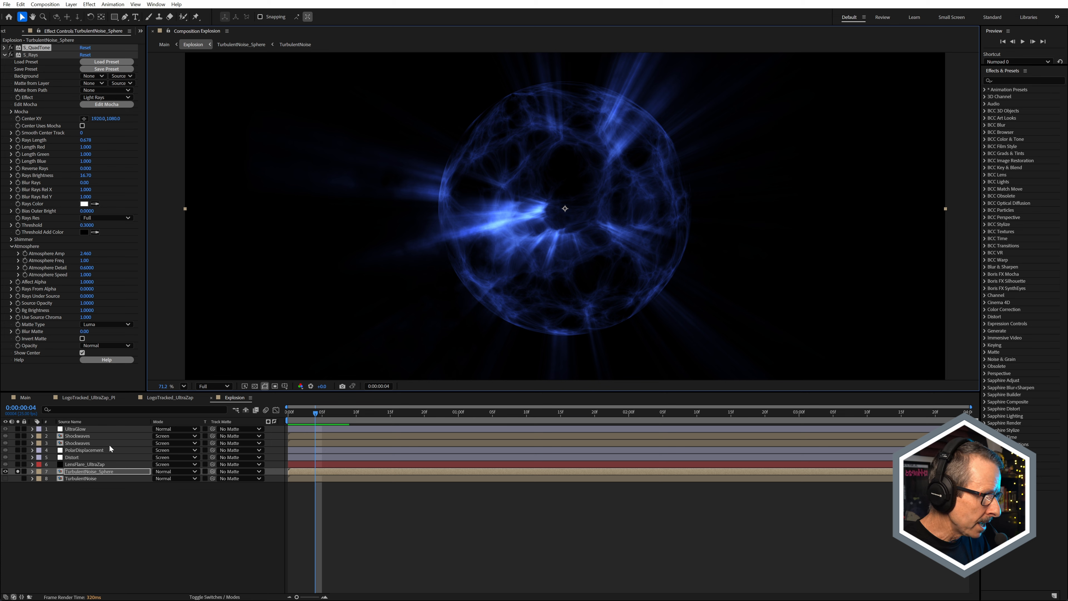
Step: Solo the LensFlare_UltraZap layer in place of TurbulentNoise_Sphere, and disable its S_UltraZap effect to isolate the lens flare
click(17, 464)
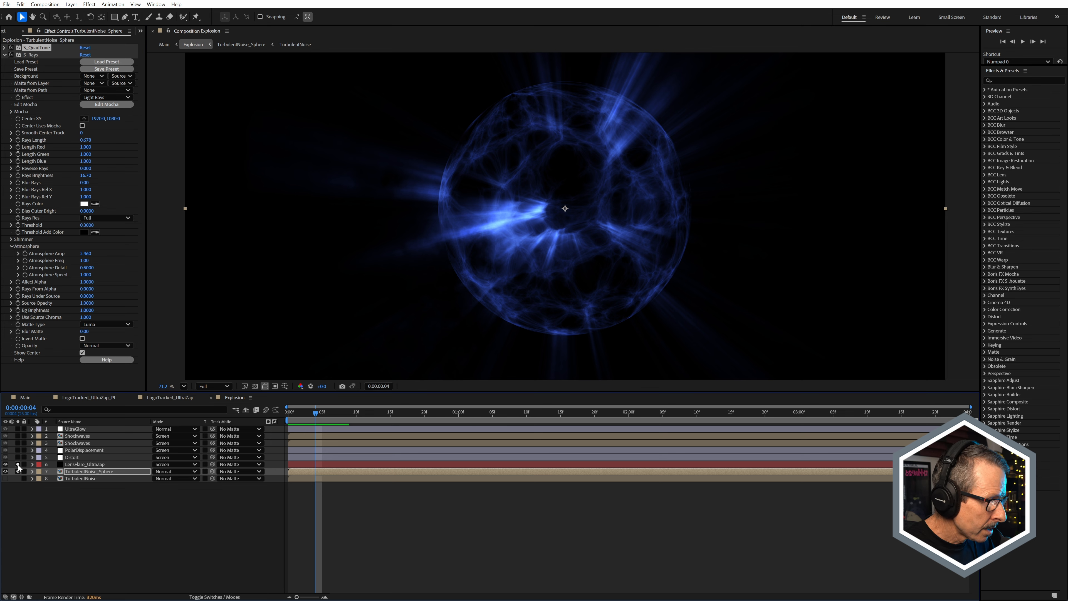
click(76, 464)
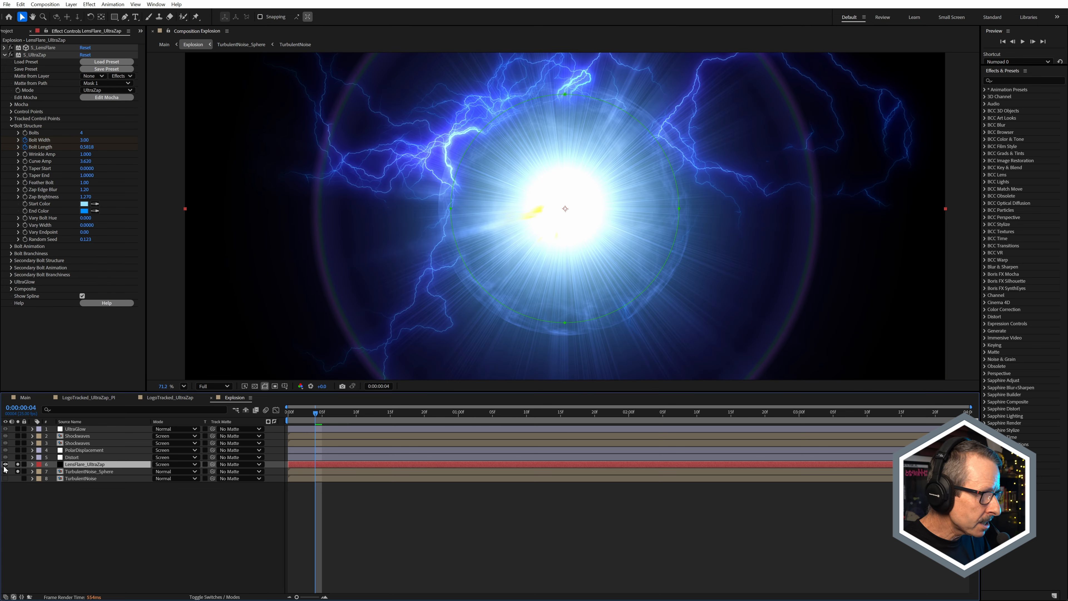
click(17, 471)
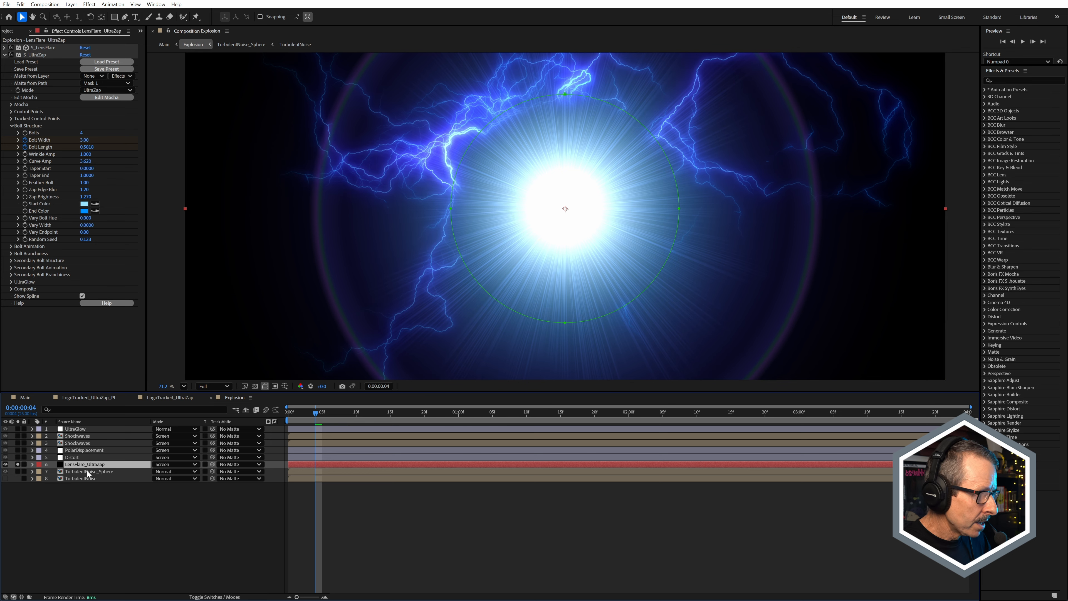
click(12, 55)
scroll(580, 231, down, 2)
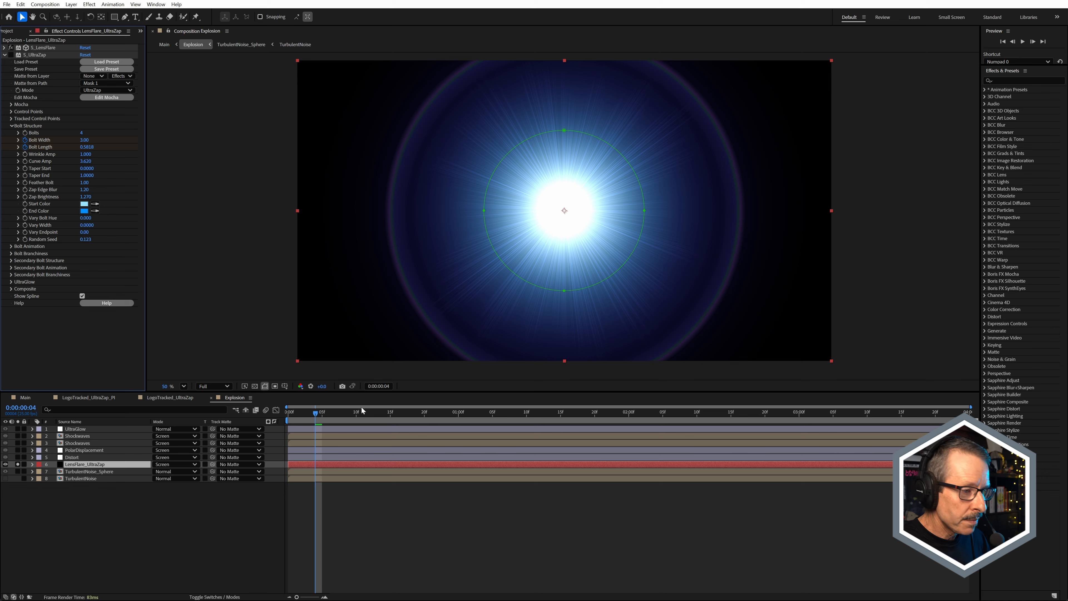
Step: Reveal LensFlare_UltraZap's keyframed properties and scrub the lens flare animation, ending at 0:00:00:08
mouse_move(298, 414)
mouse_down()
mouse_move(315, 413)
mouse_move(284, 418)
mouse_move(348, 416)
mouse_move(313, 426)
mouse_up()
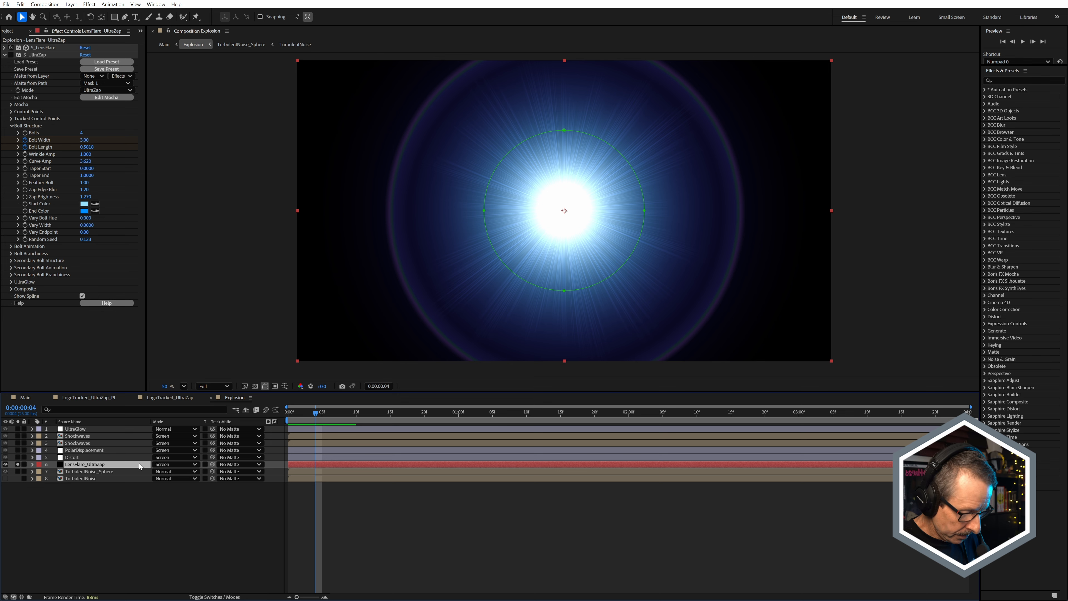
key(u)
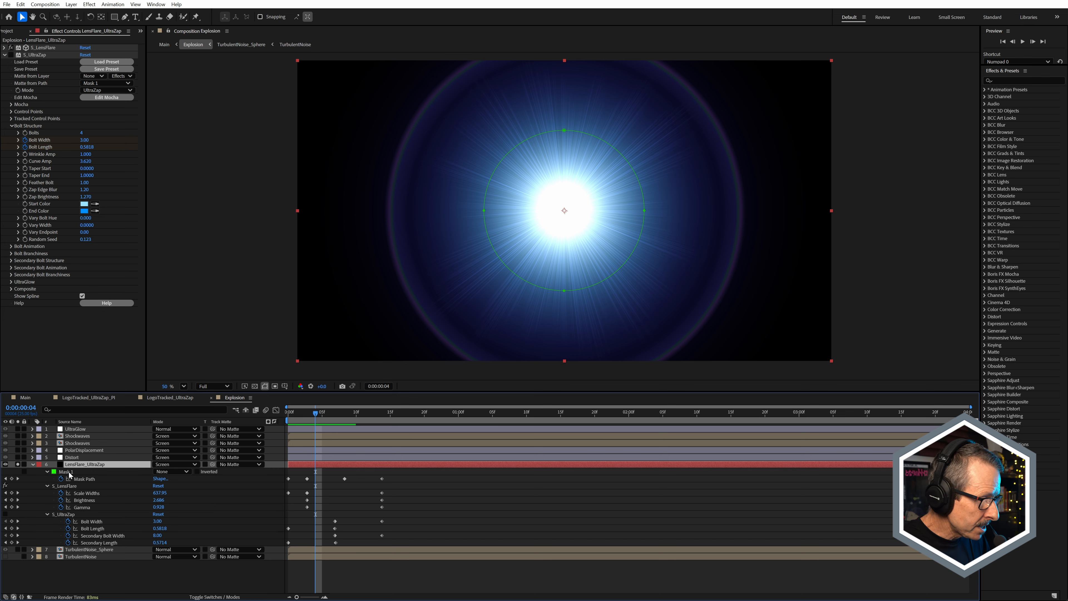
drag(316, 436, 341, 441)
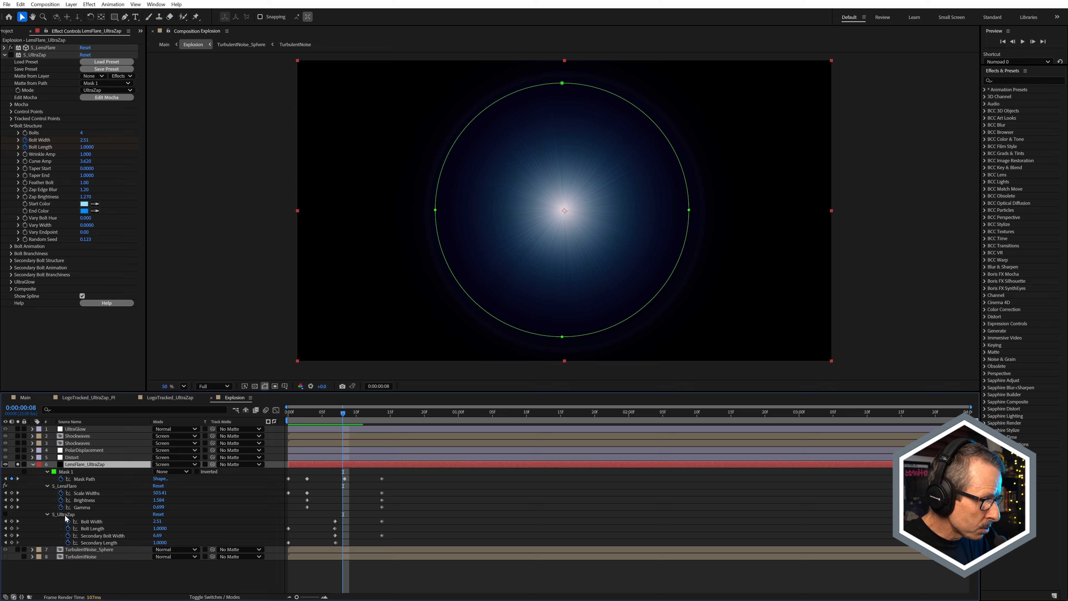
Step: Scrub the LensFlare_UltraZap layer to 0:00:00:08 and re-enable its S_UltraZap effect
drag(321, 417, 344, 420)
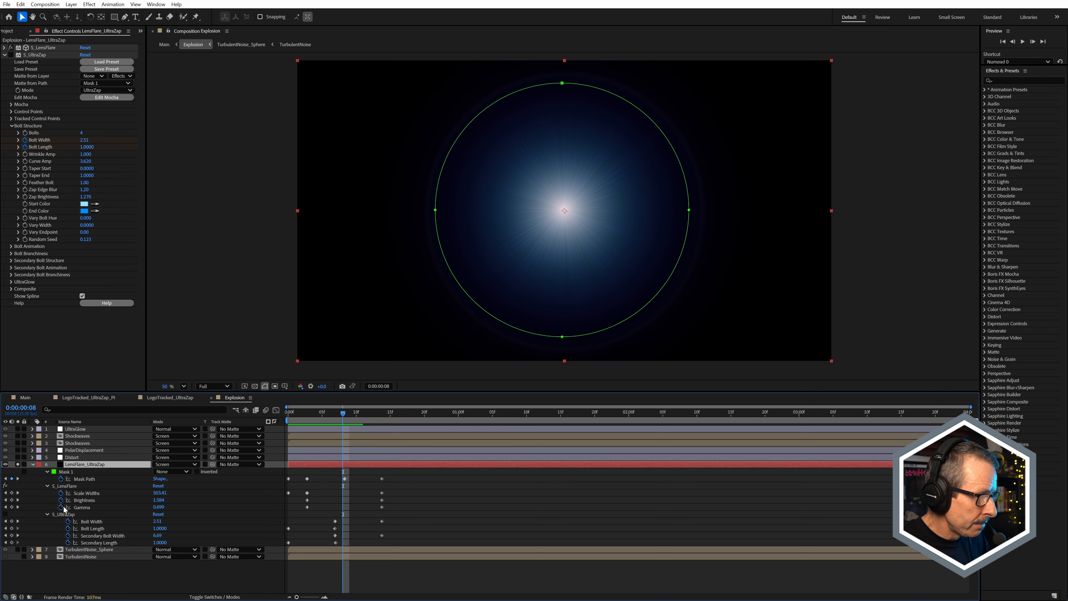
click(9, 514)
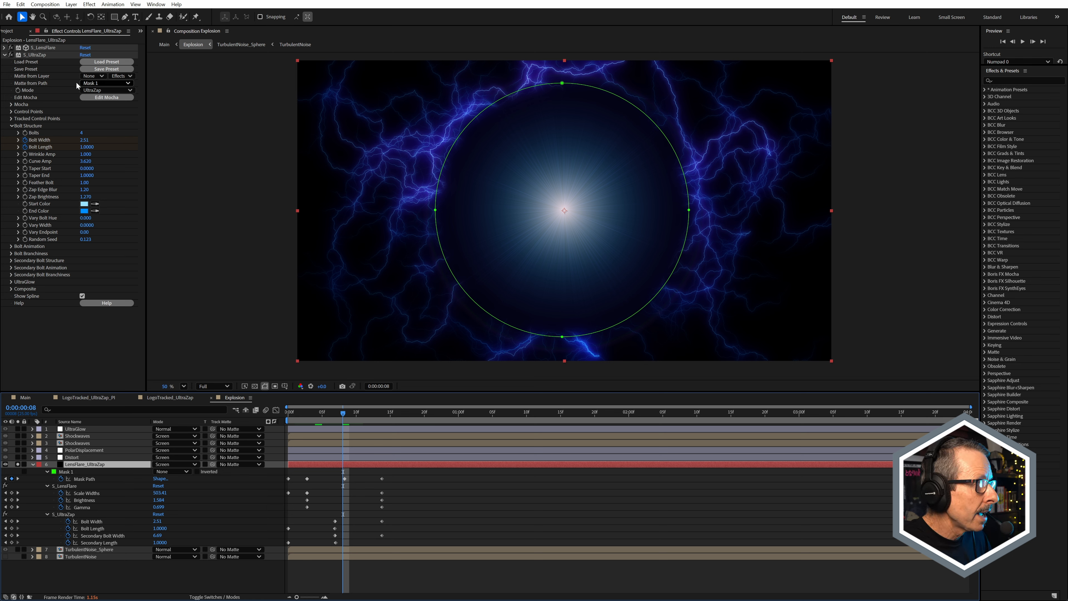
Step: Try S_UltraZap with Matte from Path set to None, examine the bolts at 0:00:00:07, and restore the path to Mask 1
click(92, 83)
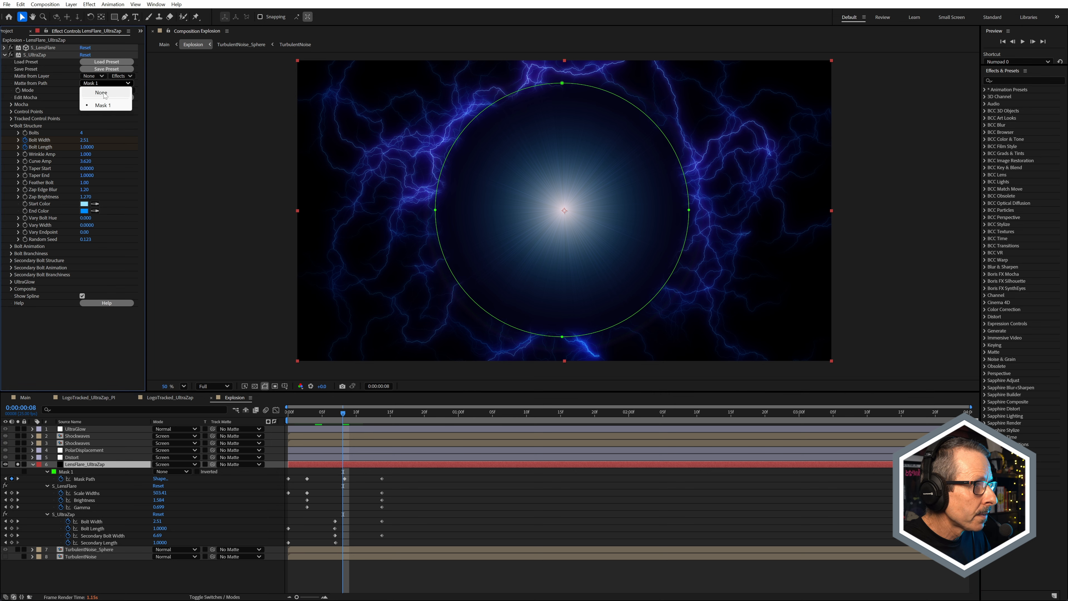
click(105, 93)
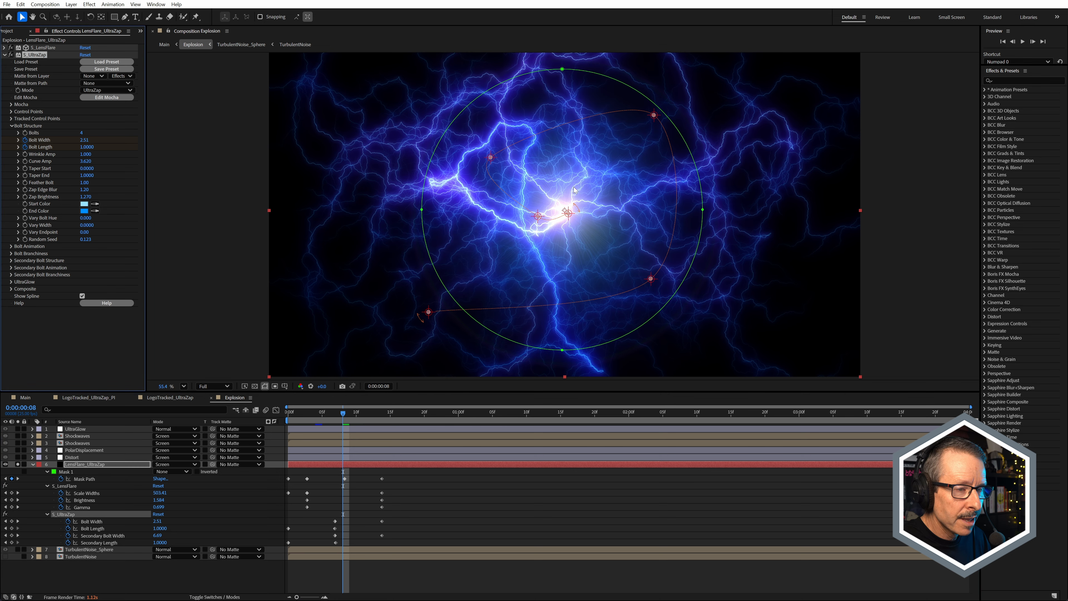
scroll(575, 190, up, 1)
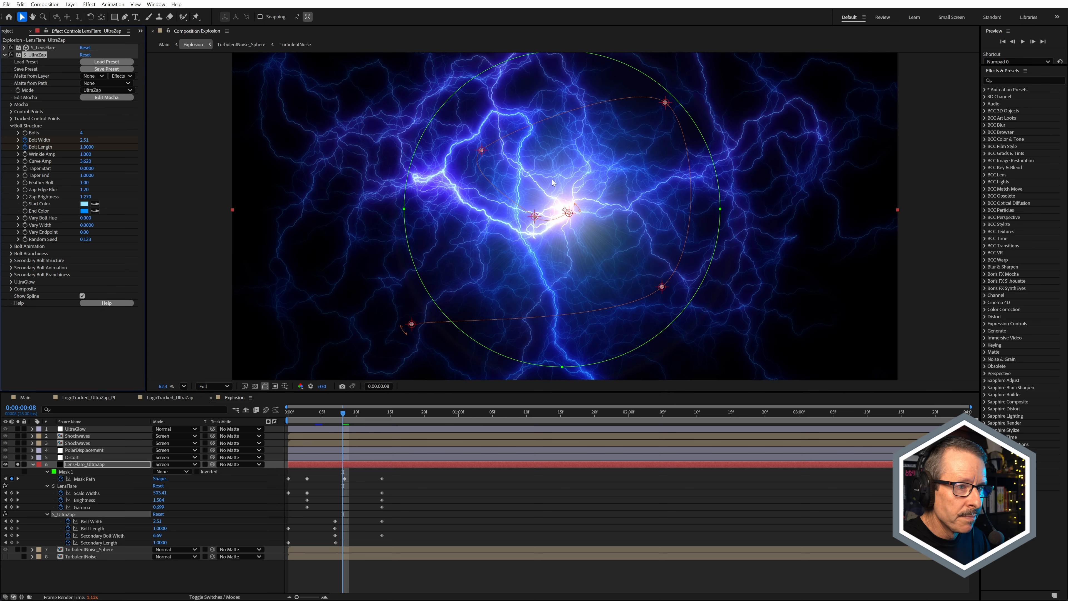
scroll(552, 181, down, 2)
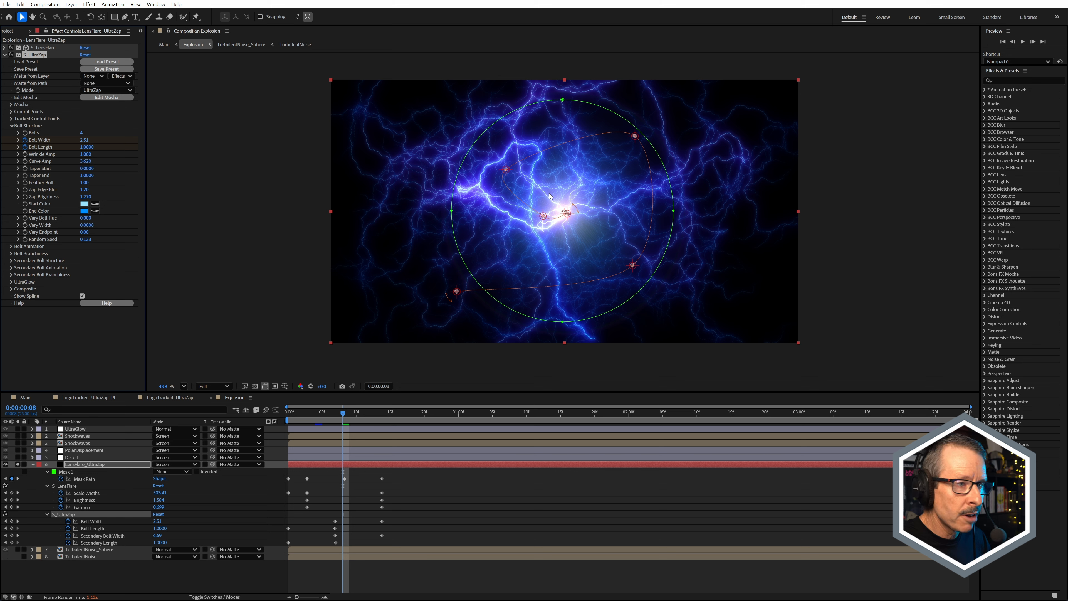
mouse_move(351, 410)
mouse_down()
mouse_move(316, 418)
mouse_move(351, 420)
mouse_move(325, 423)
mouse_move(338, 423)
mouse_up()
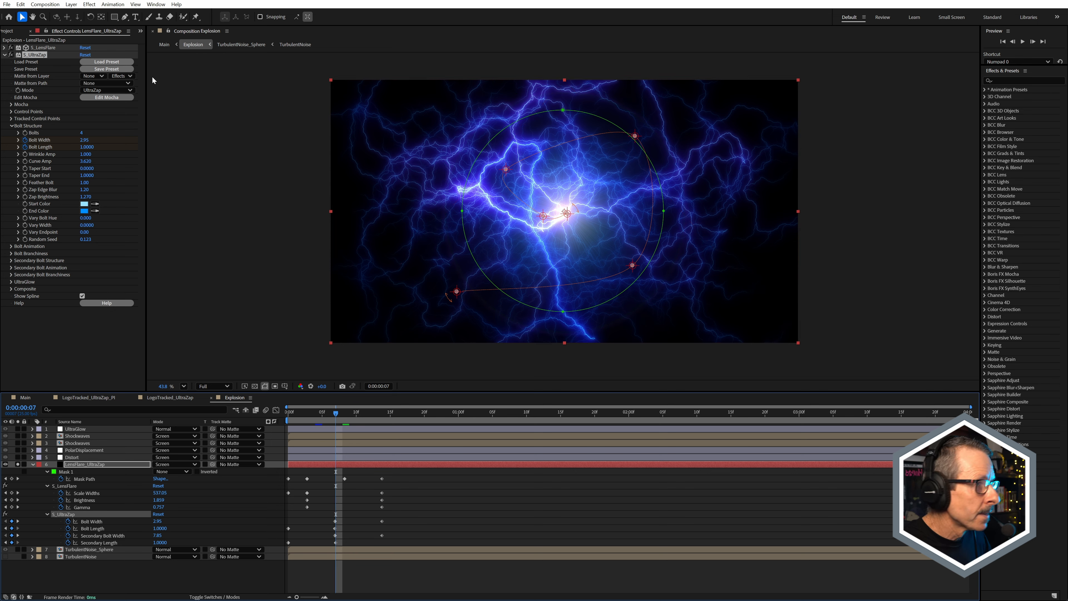
click(97, 83)
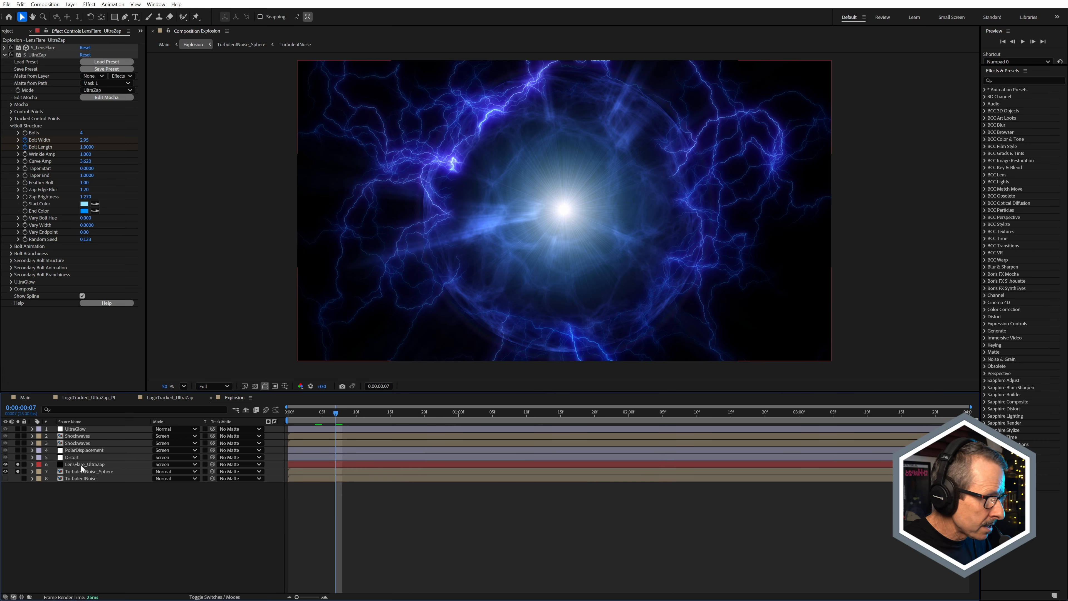
Step: Collapse LensFlare_UltraZap's properties and solo the TurbulentNoise_Sphere and Distort layers along with it
click(80, 465)
shift+click(80, 471)
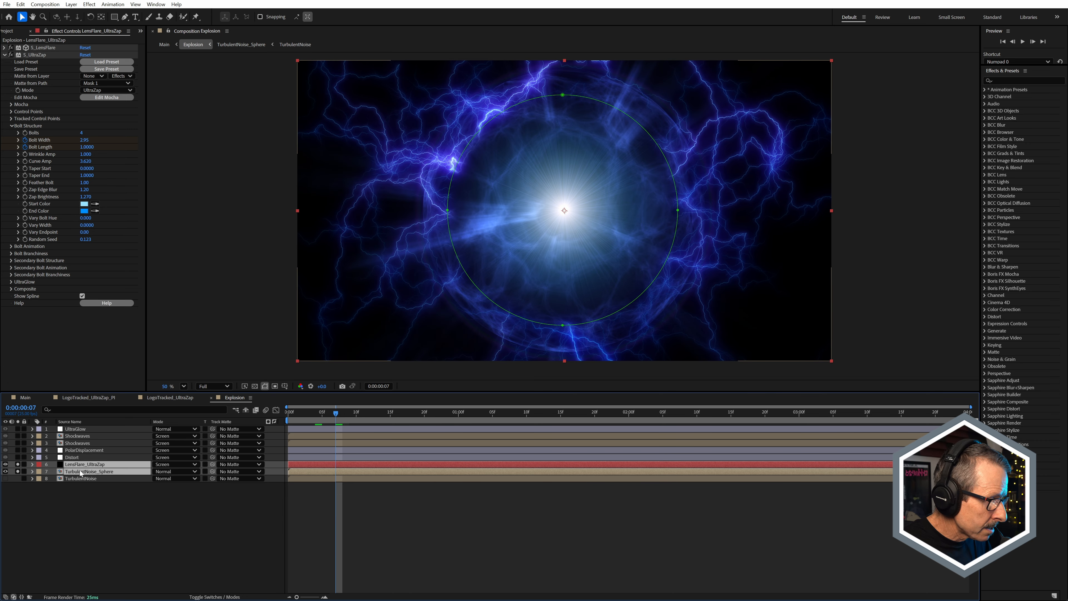
click(71, 457)
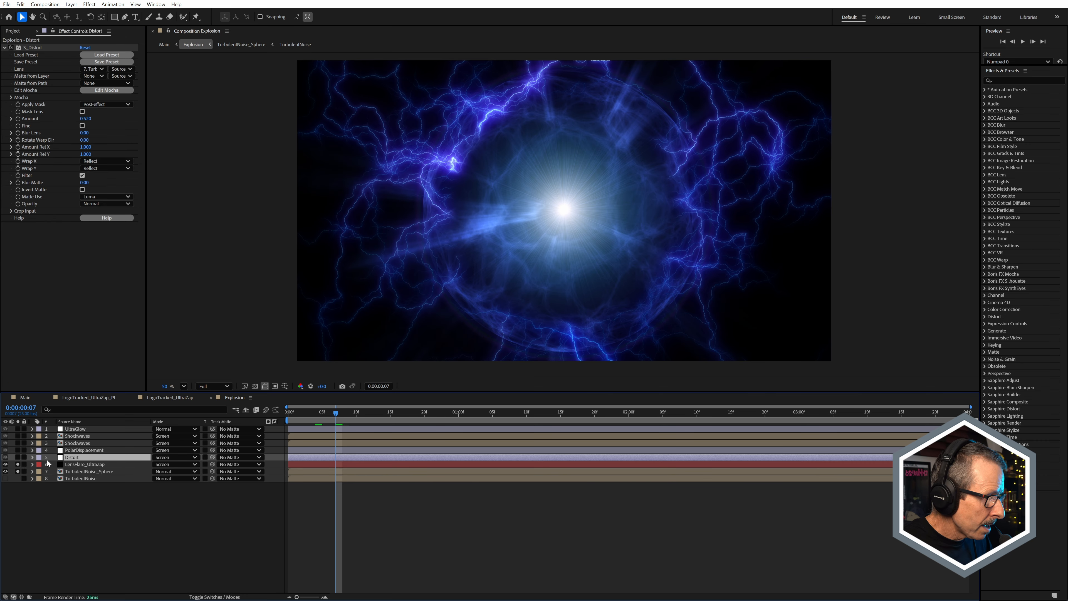
click(17, 458)
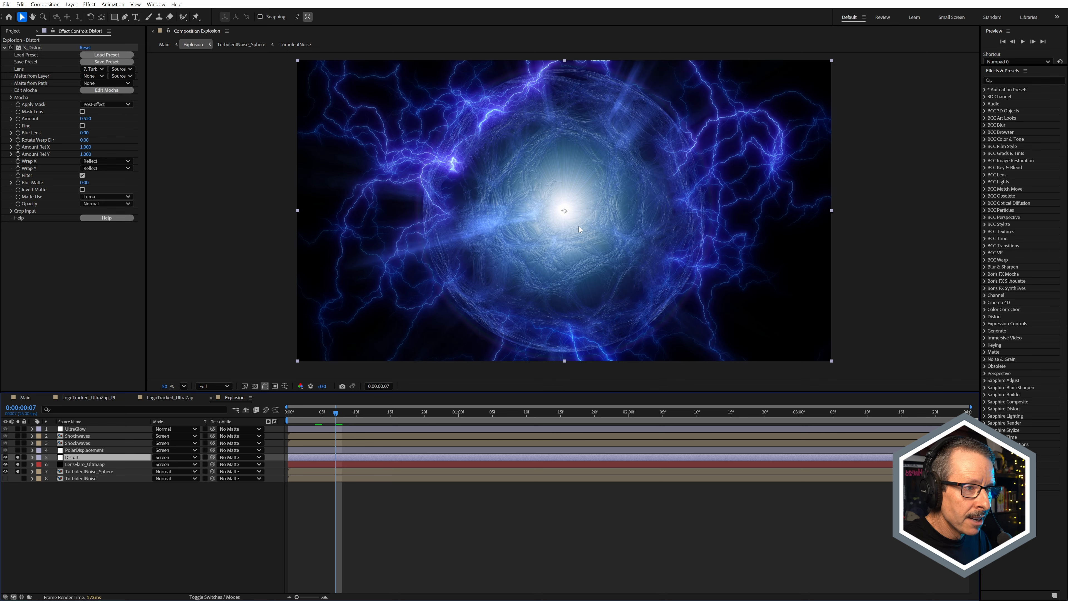
Step: Check which layer S_Distort uses as its Lens source, and examine the distorted sphere texture up close
key(shift+slash)
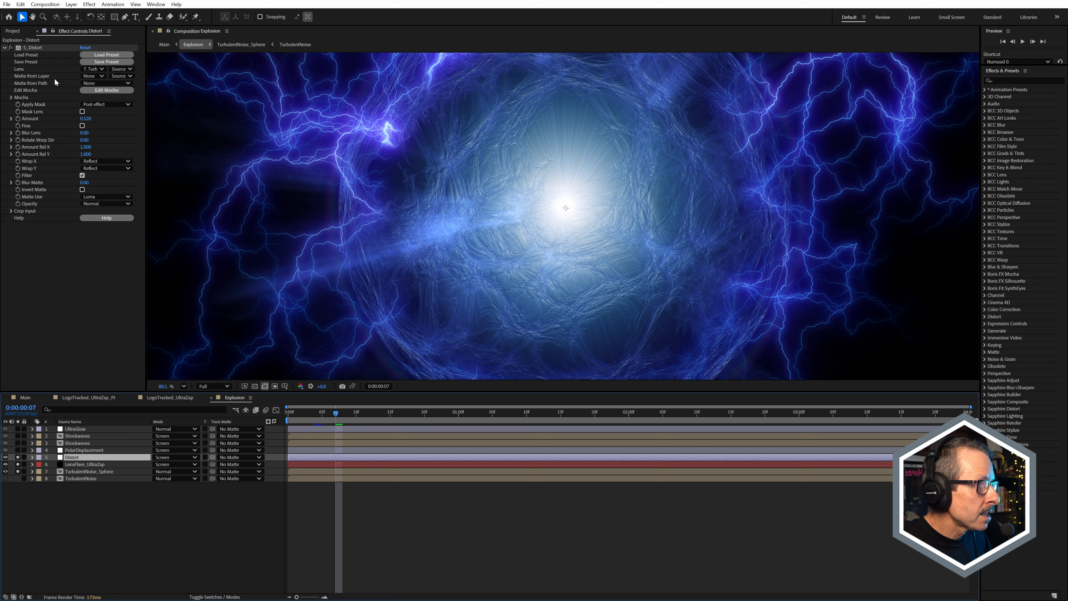
click(96, 69)
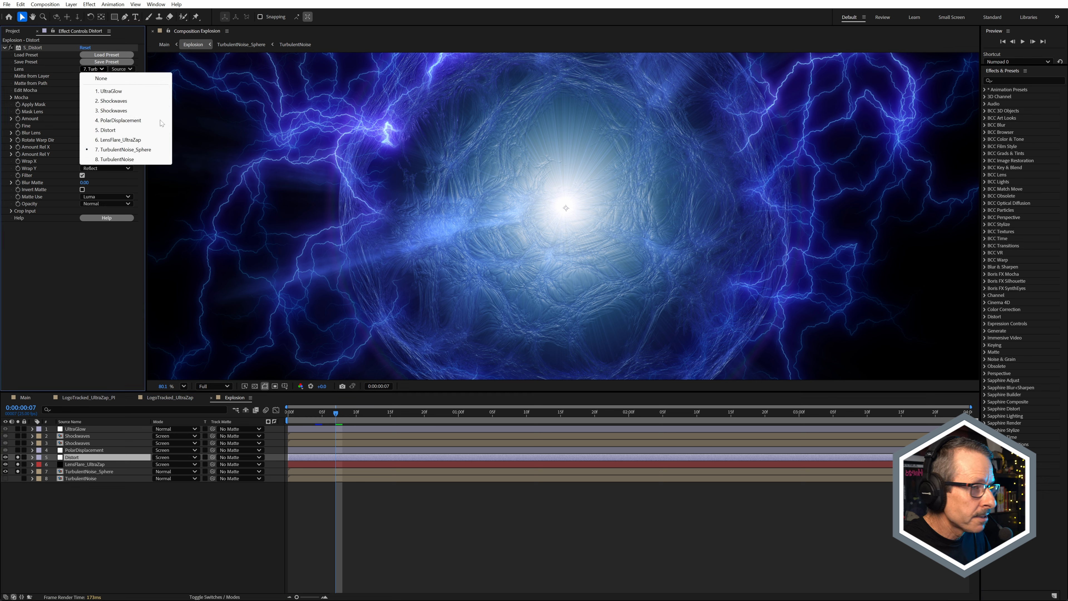
click(517, 523)
scroll(499, 264, up, 2)
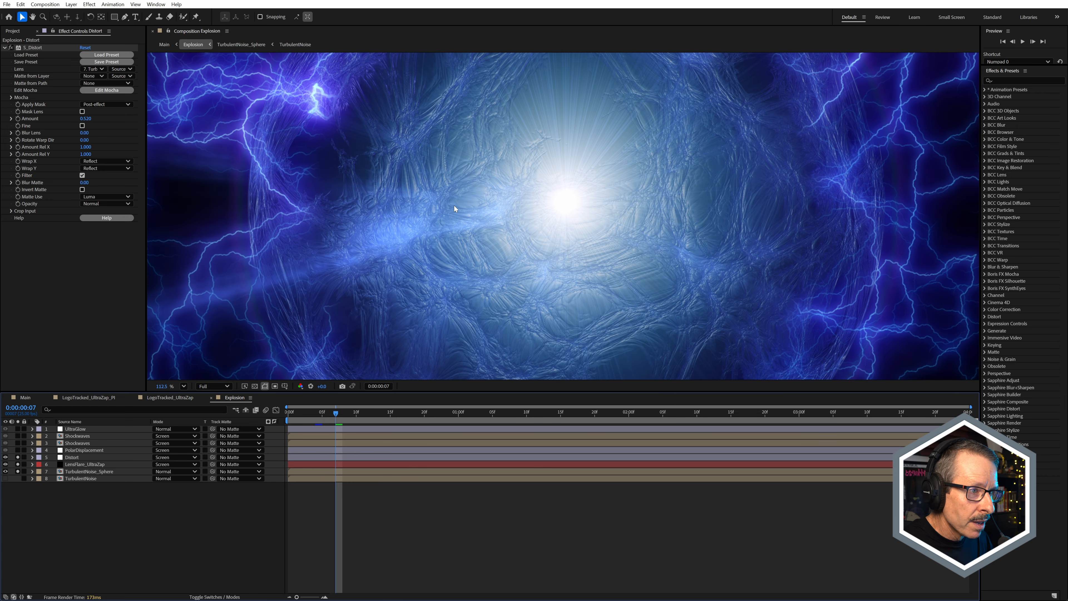
scroll(544, 226, down, 2)
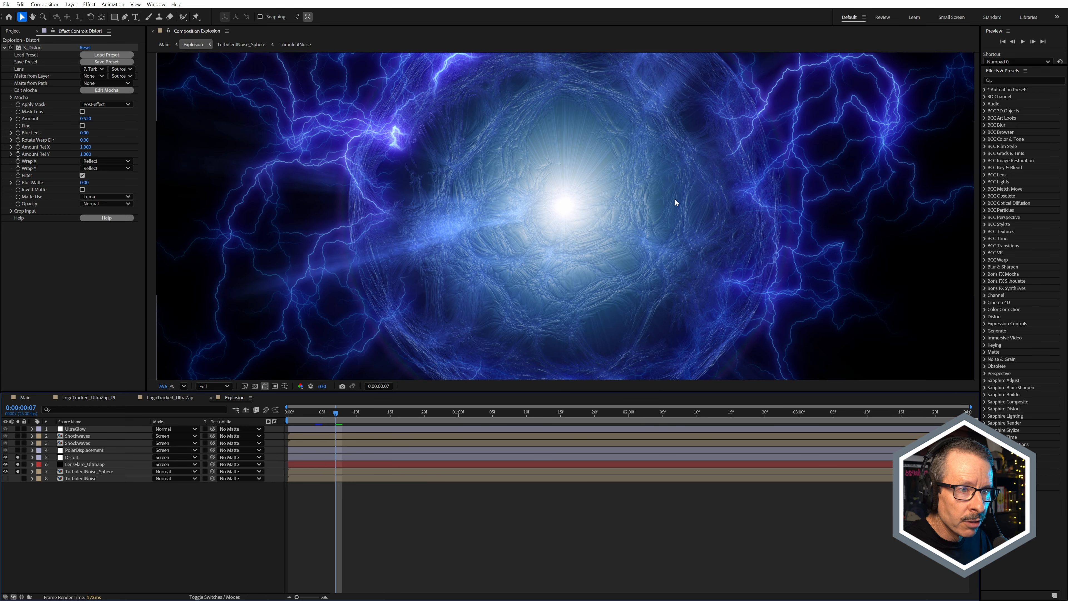
Step: Temporarily unsolo LensFlare_UltraZap to examine the distortion on the sphere alone, and solo the layer again
click(17, 464)
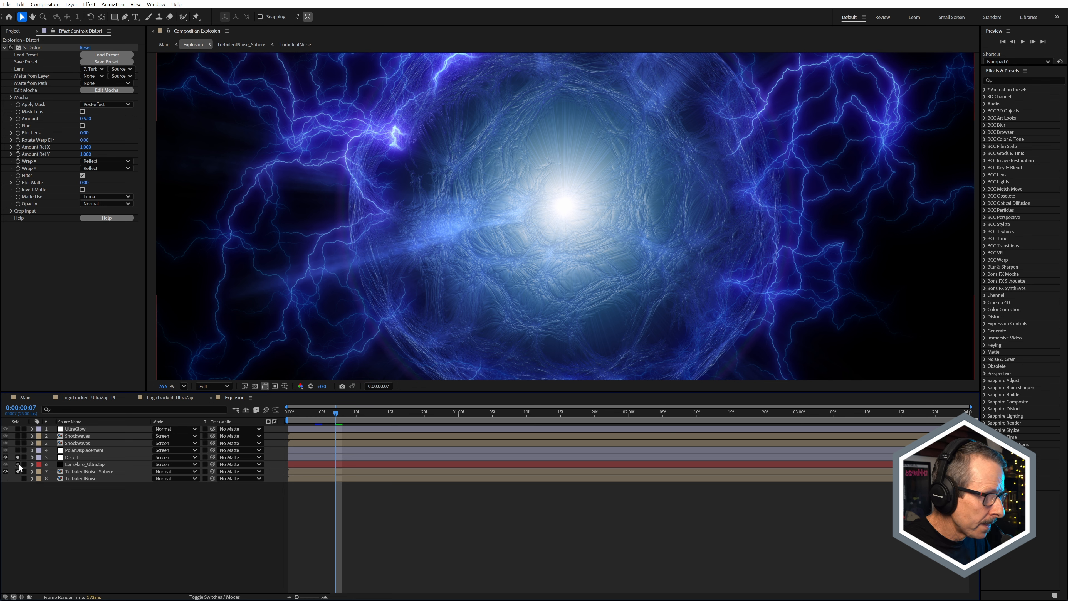
scroll(528, 207, down, 4)
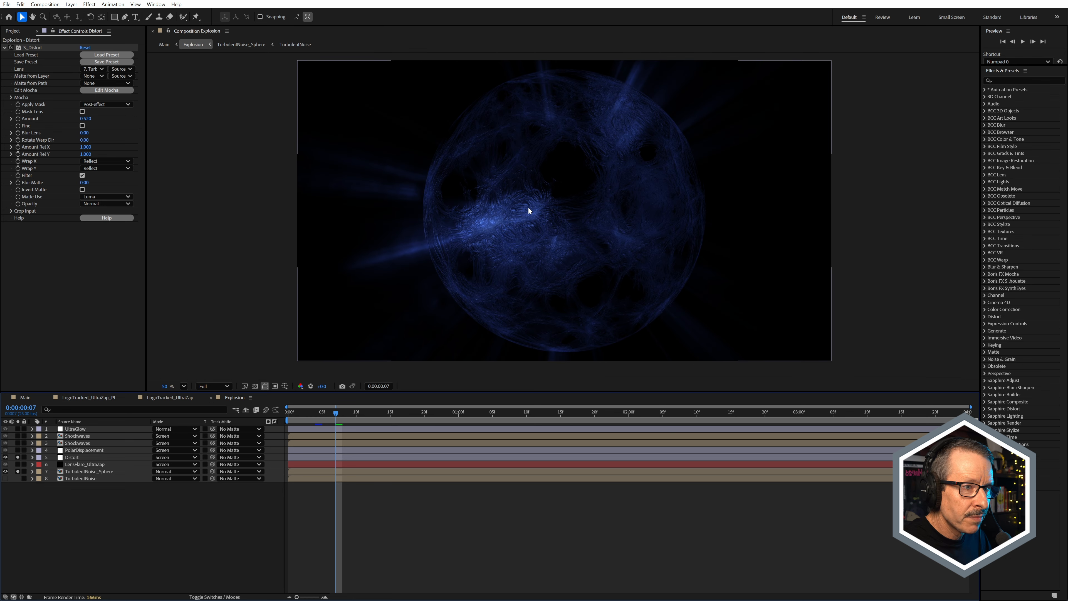
scroll(515, 213, up, 2)
scroll(514, 214, up, 1)
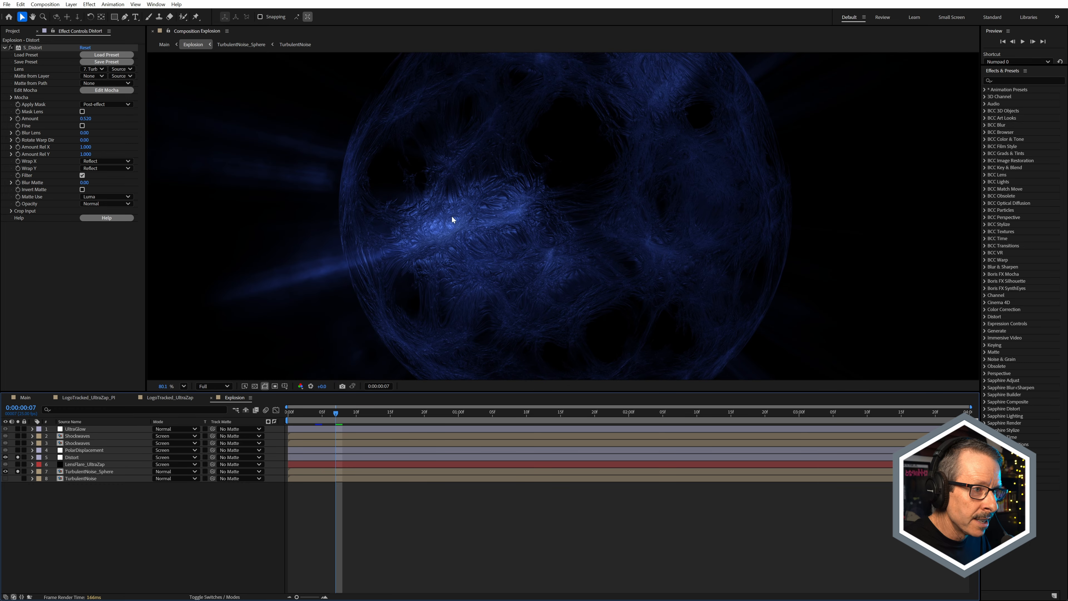
click(18, 464)
scroll(625, 239, down, 3)
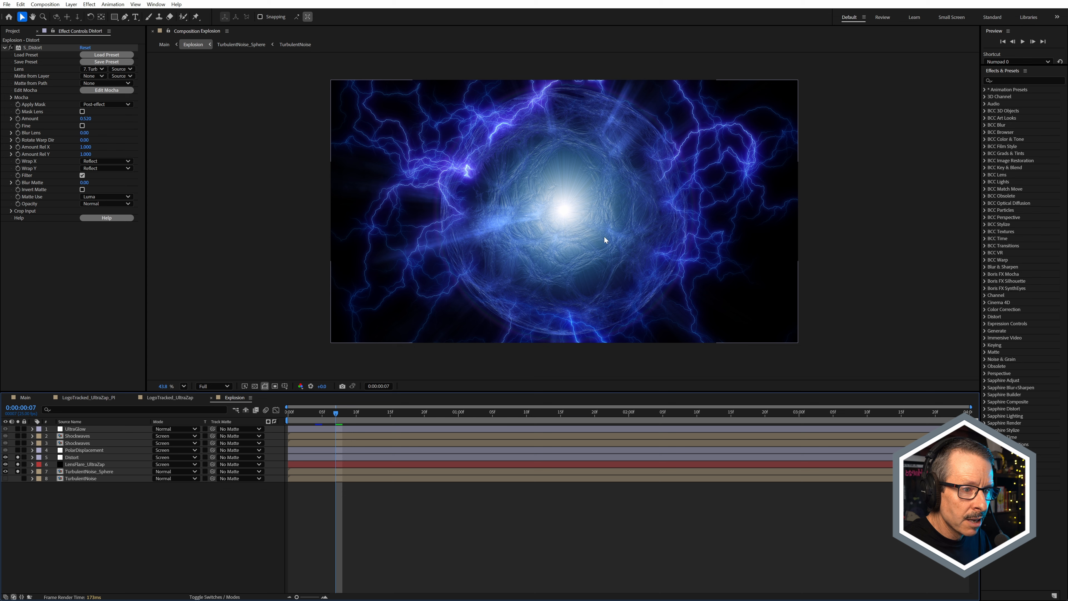
Step: Solo the PolarDisplacement layer together with the layers below it and examine the displaced lightning
click(85, 451)
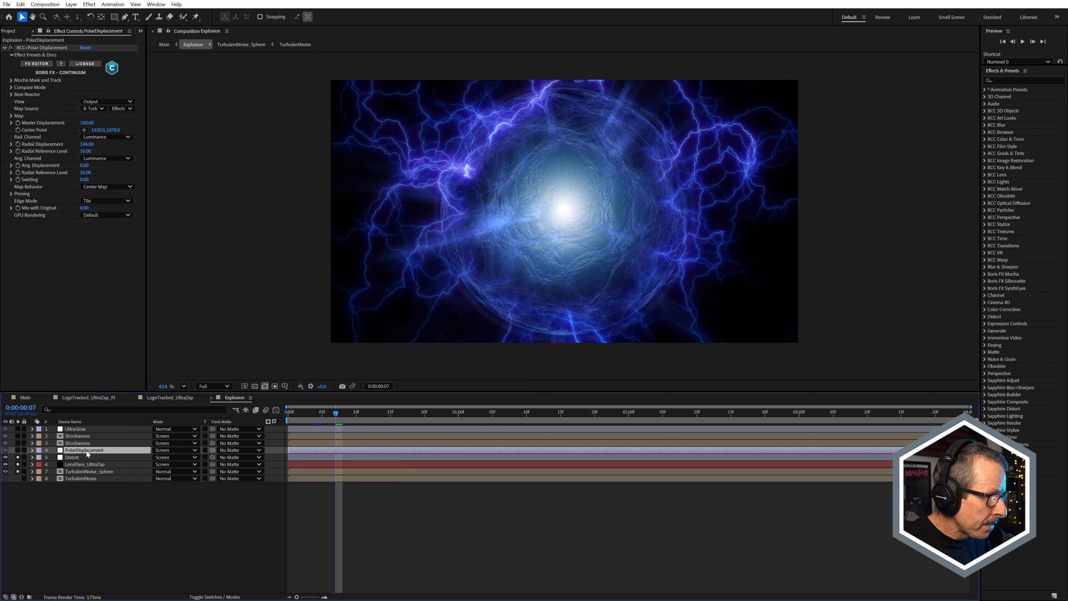
click(18, 451)
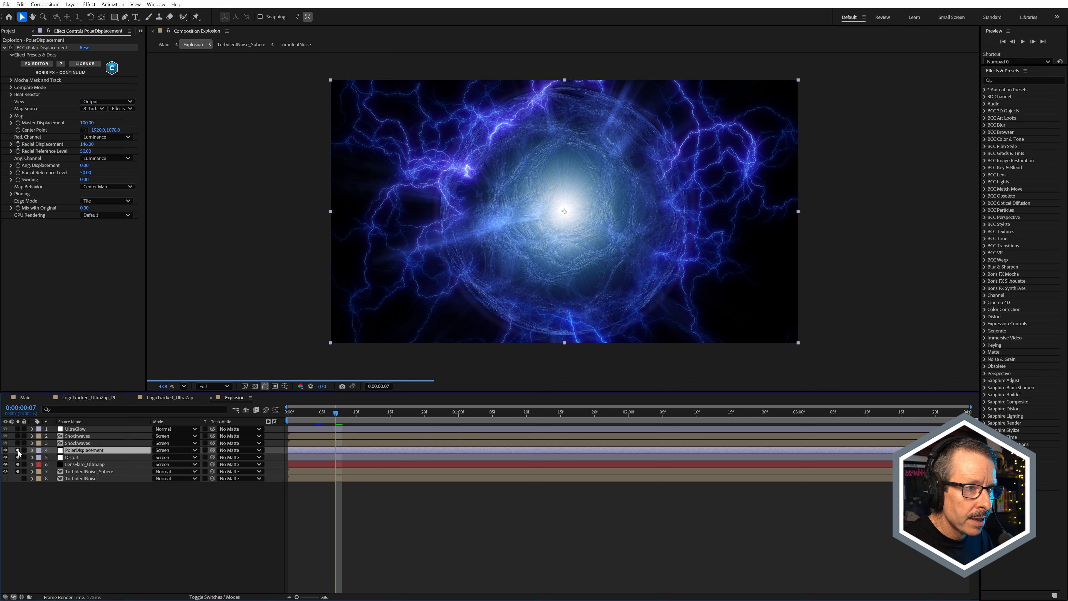
click(17, 457)
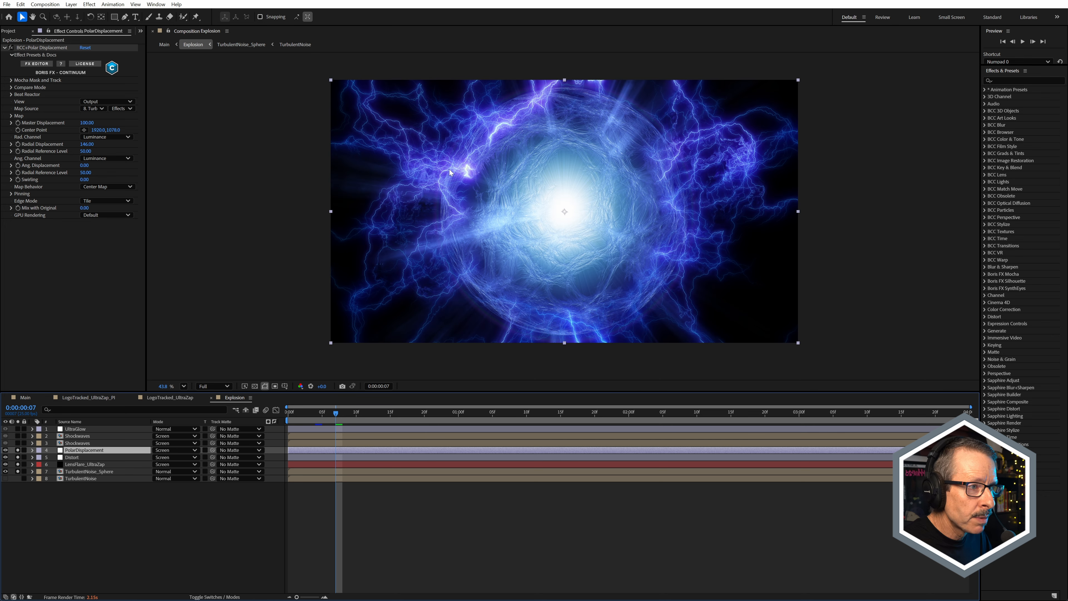
scroll(428, 165, up, 7)
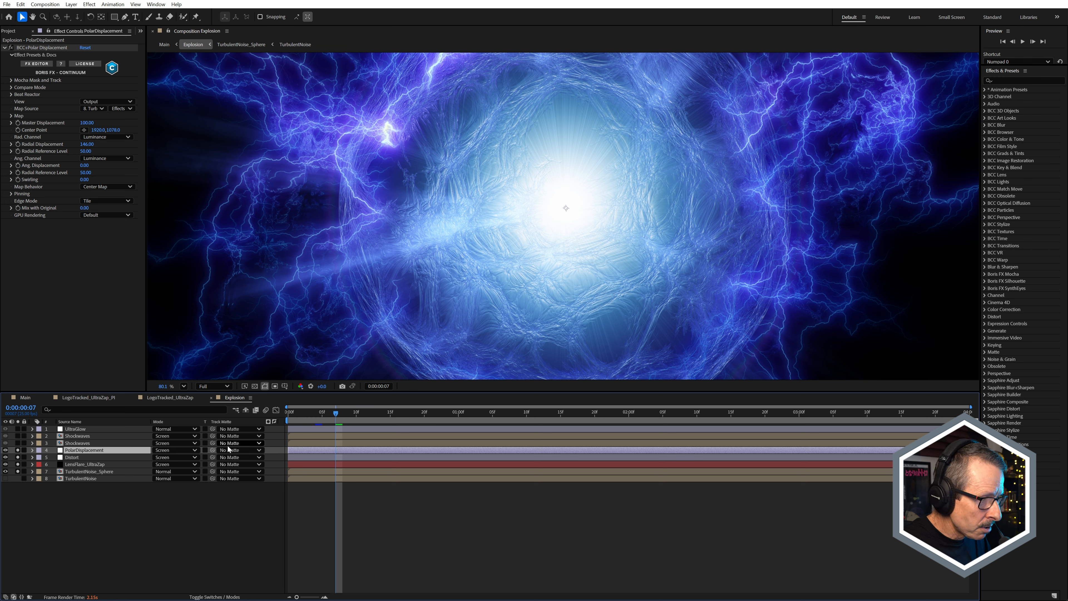
Step: Show the layer switches, check the Polar Displacement effect's Map Source, and view the TurbulentNoise precomp before returning to Explosion
click(199, 596)
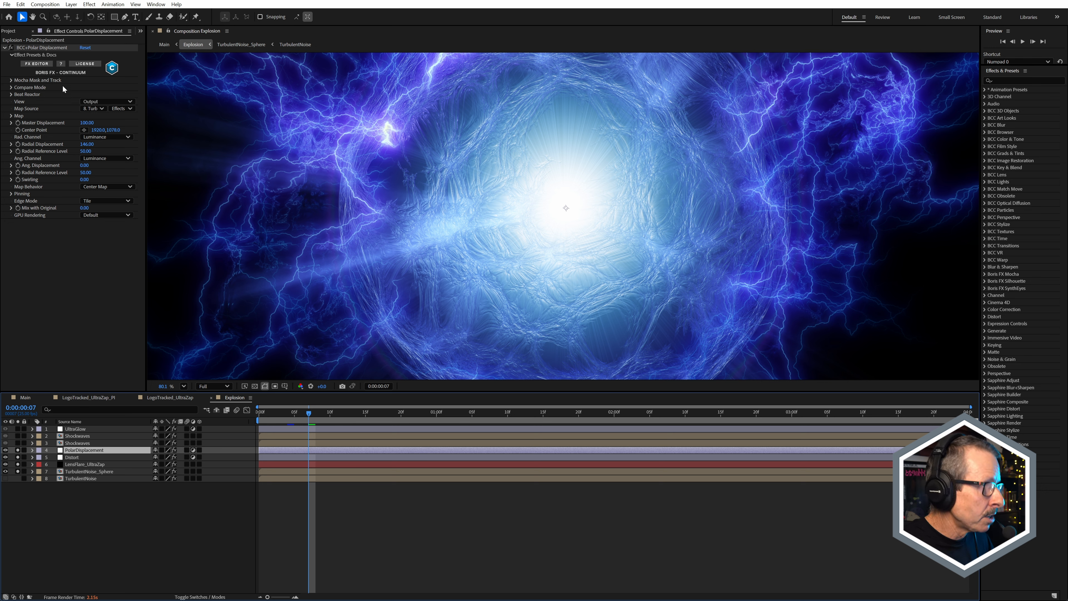
click(95, 109)
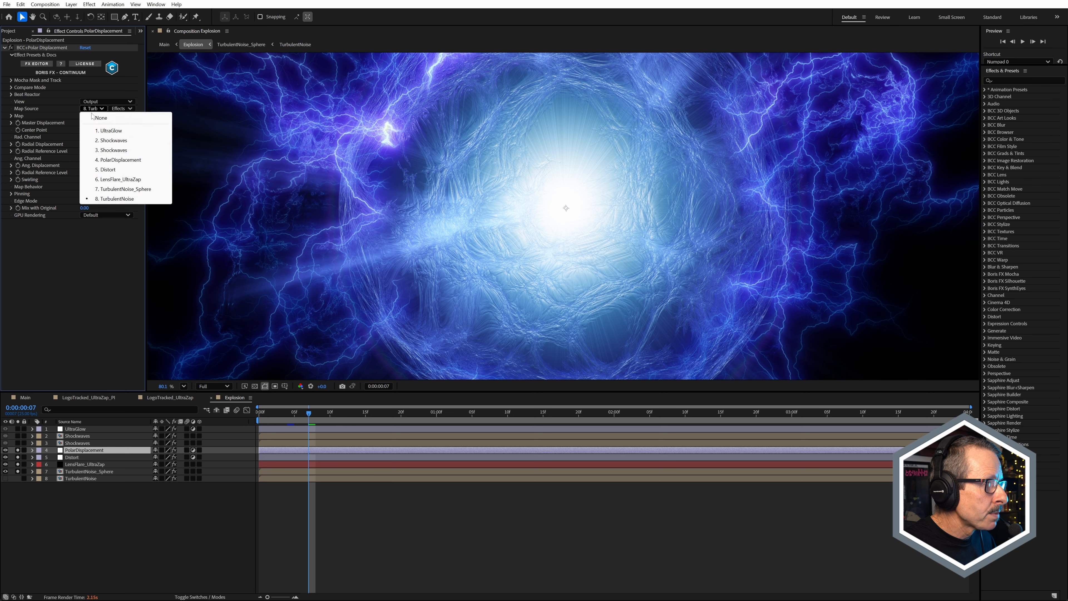
click(22, 244)
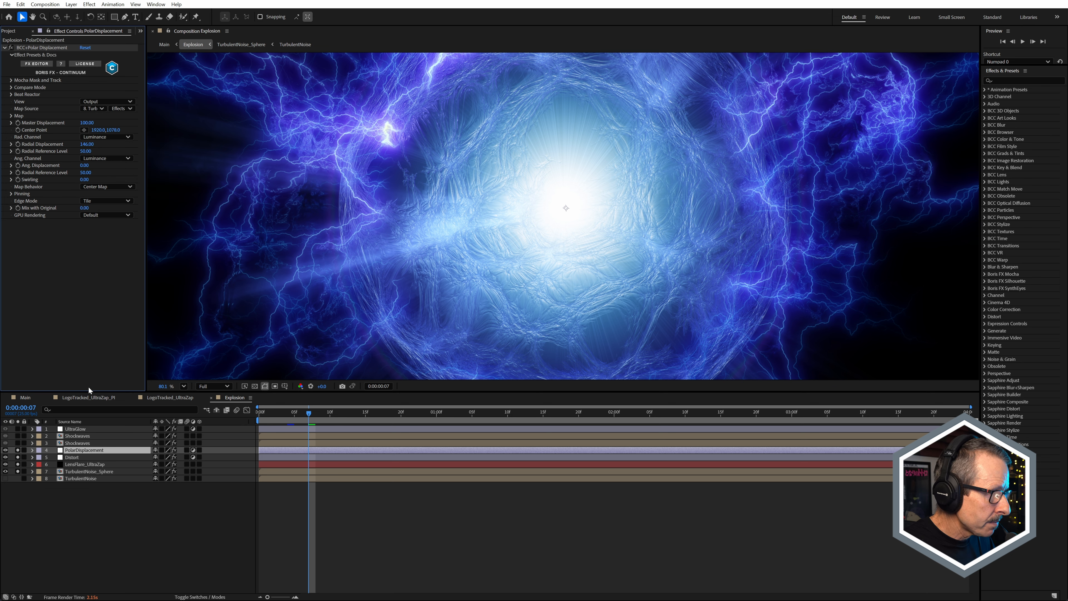
click(72, 479)
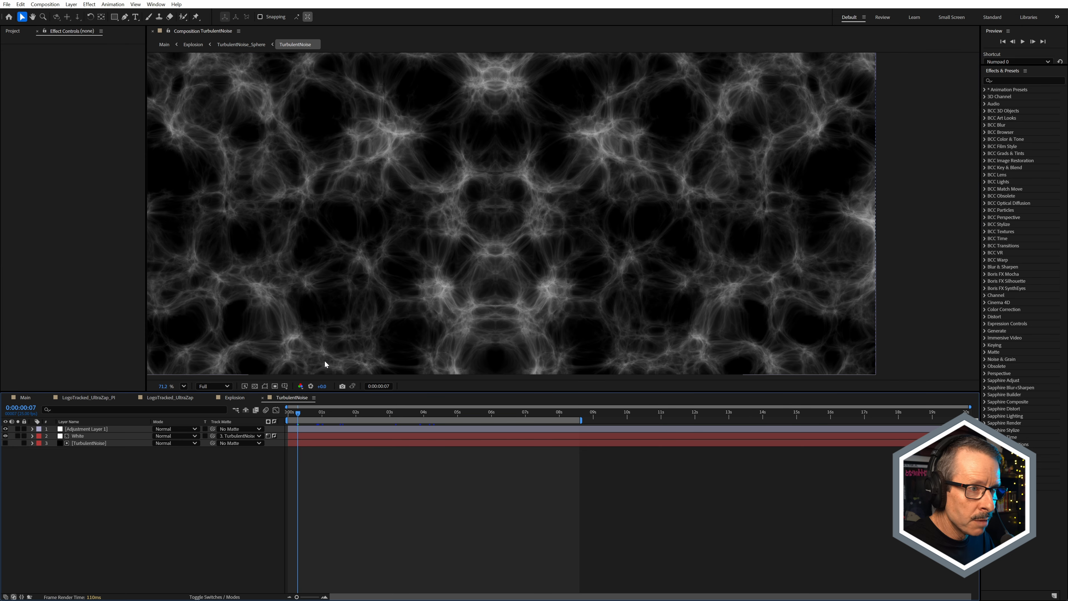
click(263, 399)
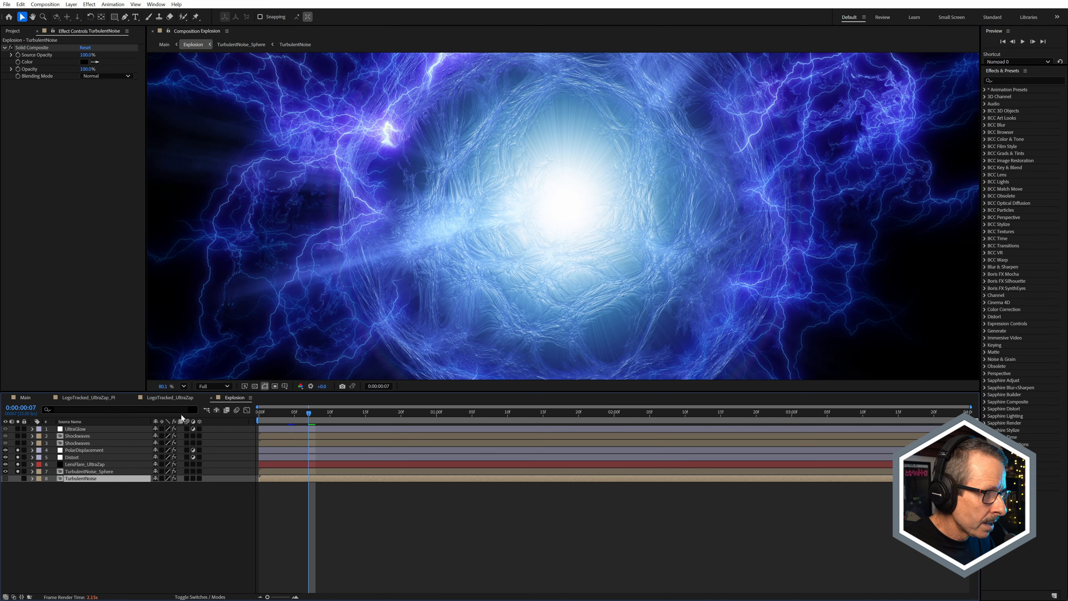
Step: Toggle the PolarDisplacement layer's solo repeatedly to compare the lightning and sphere with and without the effect up close
click(82, 450)
click(18, 450)
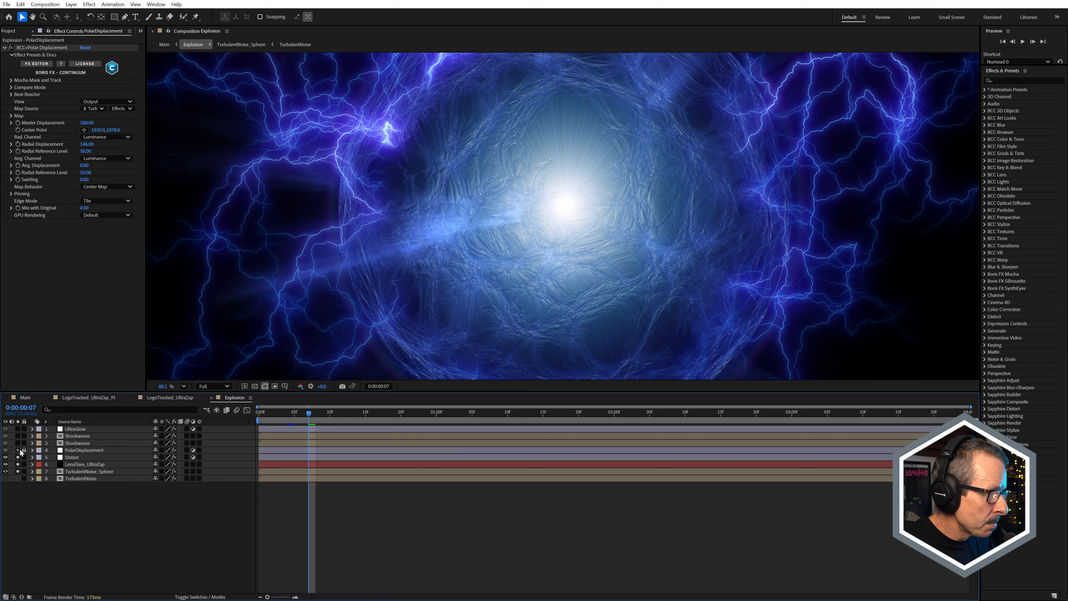
click(17, 450)
click(18, 451)
click(18, 450)
scroll(412, 212, up, 3)
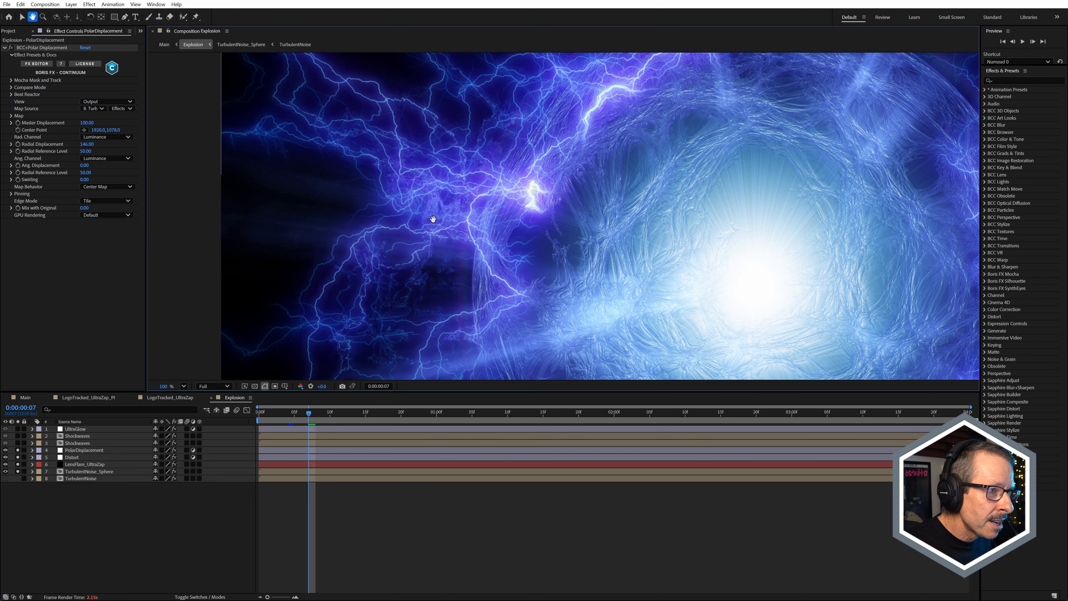
scroll(412, 212, up, 1)
click(17, 450)
click(18, 450)
click(17, 450)
click(18, 450)
click(20, 450)
click(20, 450)
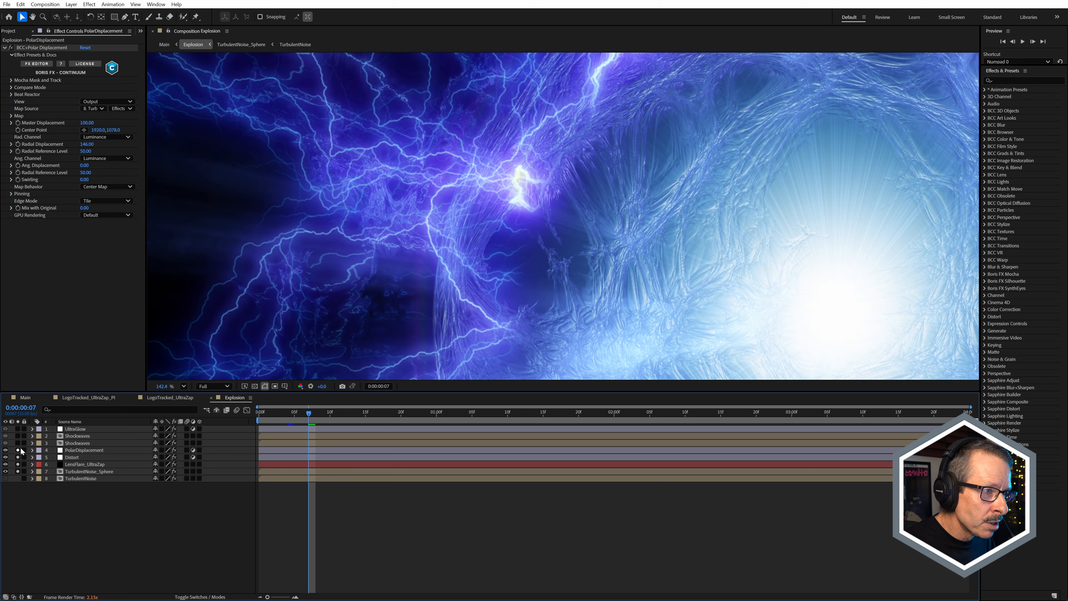
click(18, 450)
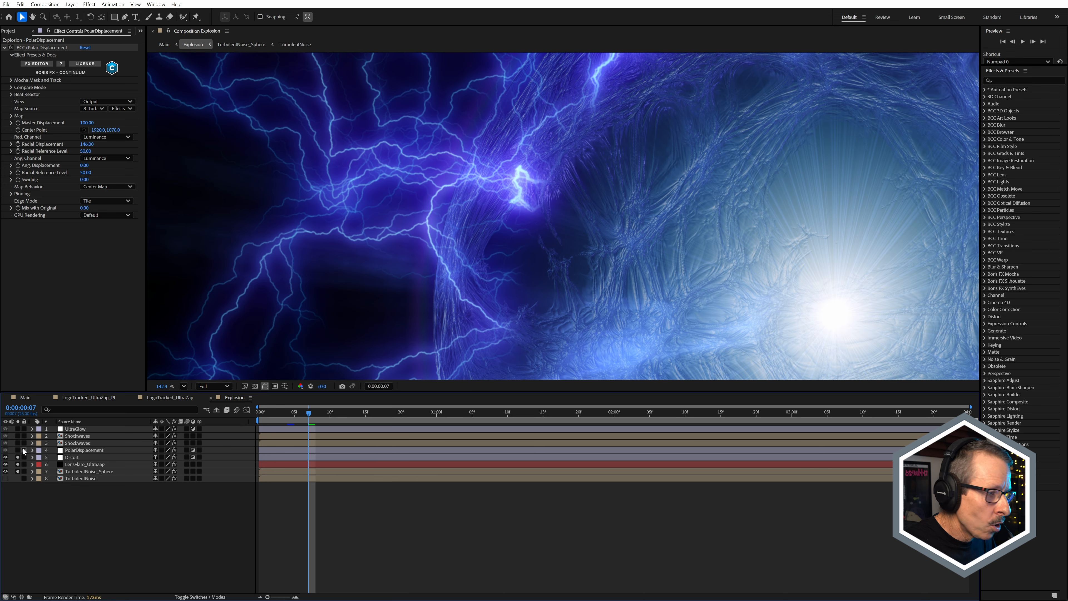
click(19, 450)
scroll(364, 209, up, 2)
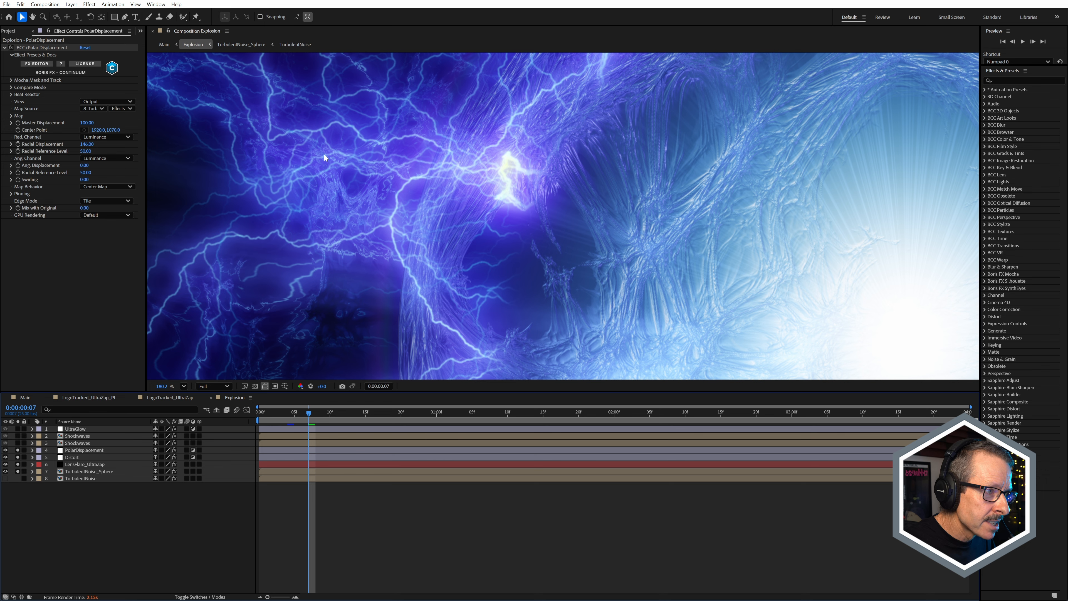
click(17, 451)
click(18, 450)
scroll(387, 158, down, 4)
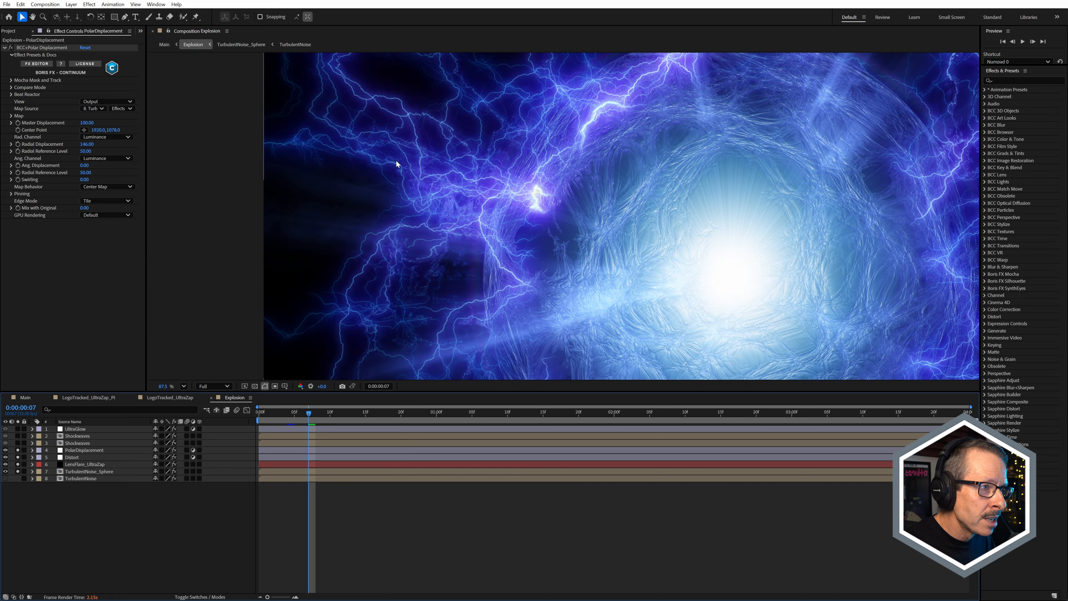
scroll(385, 144, down, 2)
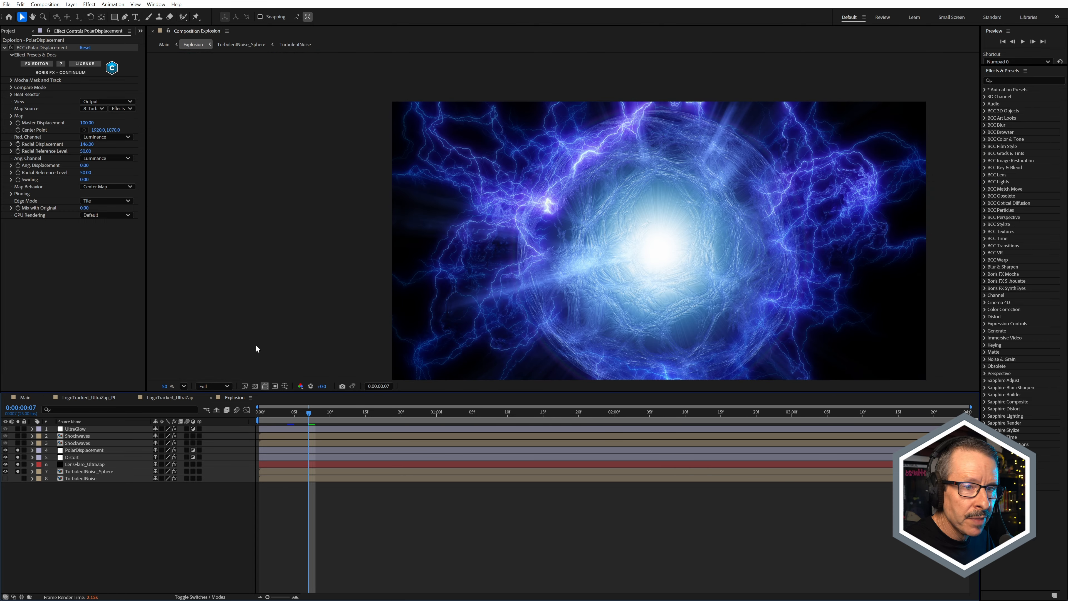
Step: Compare PolarDisplacement's effect on the wider explosion view, leaving the layer unsoloed
click(18, 450)
click(17, 451)
click(18, 450)
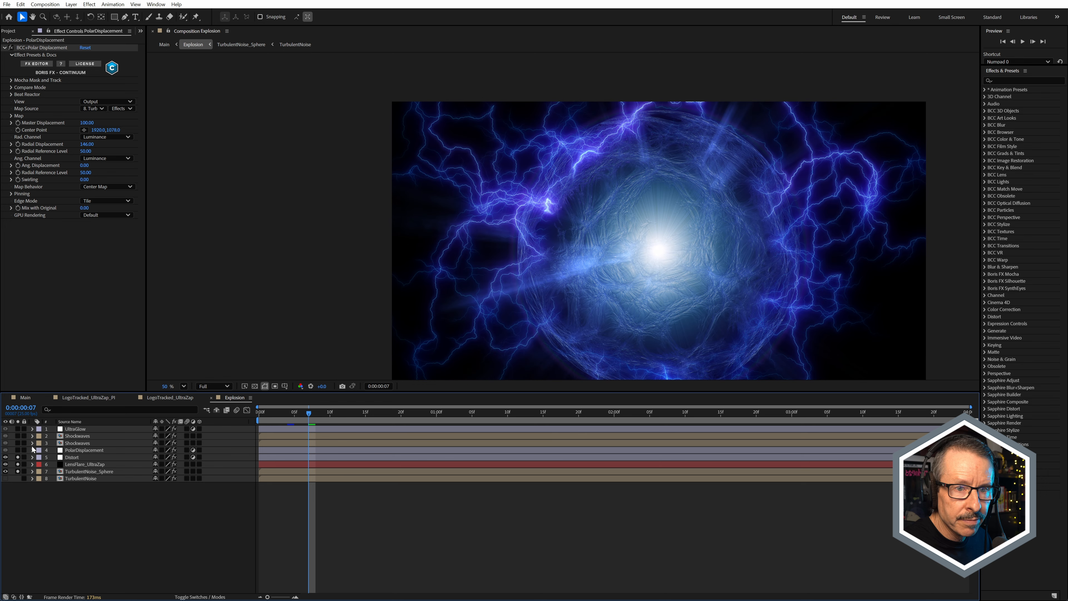
Step: Solo the PolarDisplacement layer again, inspect the displaced lightning up close and in full view, and move to frame 9
scroll(872, 180, up, 1)
drag(921, 182, 480, 174)
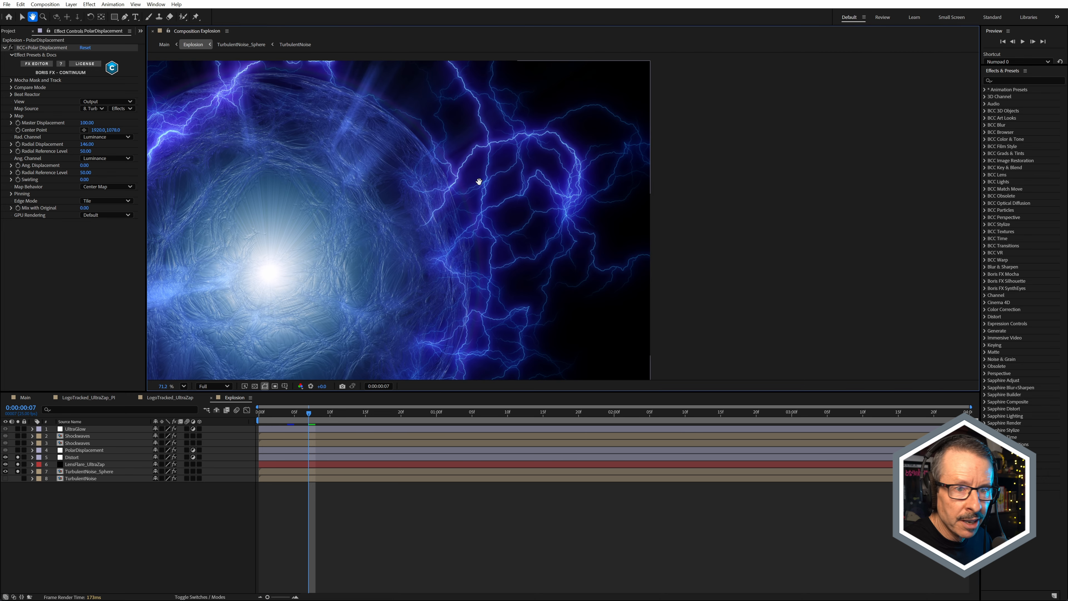
scroll(539, 168, up, 2)
click(17, 450)
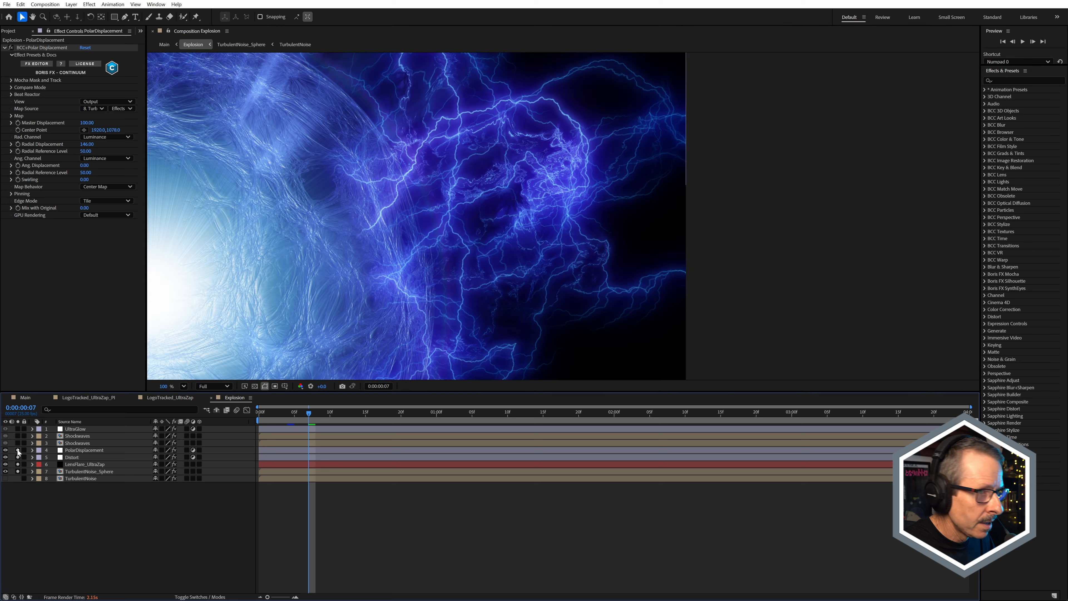
scroll(497, 161, up, 1)
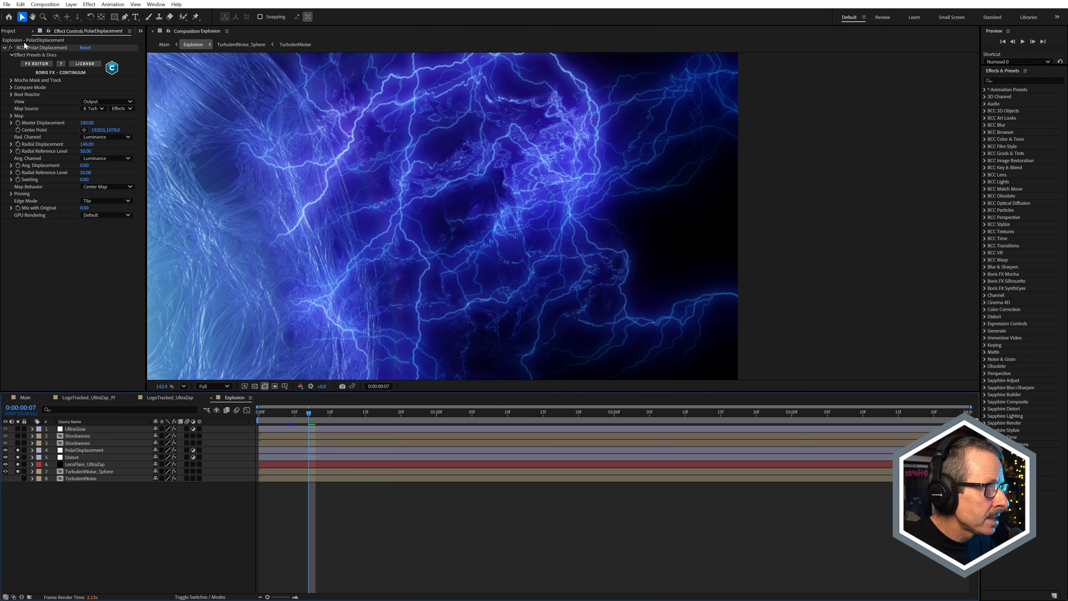
scroll(465, 238, down, 1)
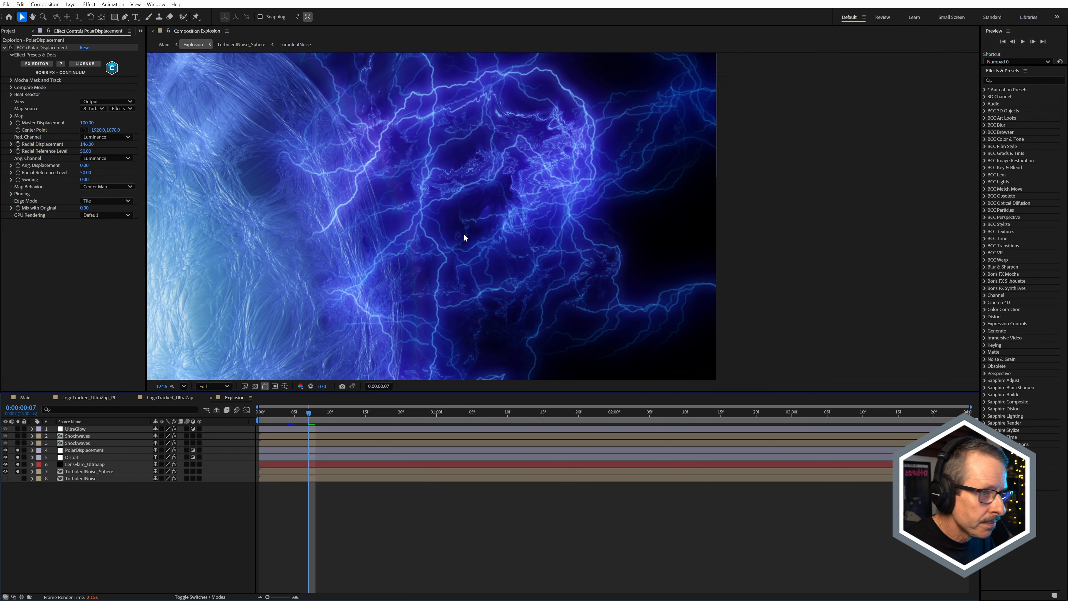
scroll(465, 238, down, 8)
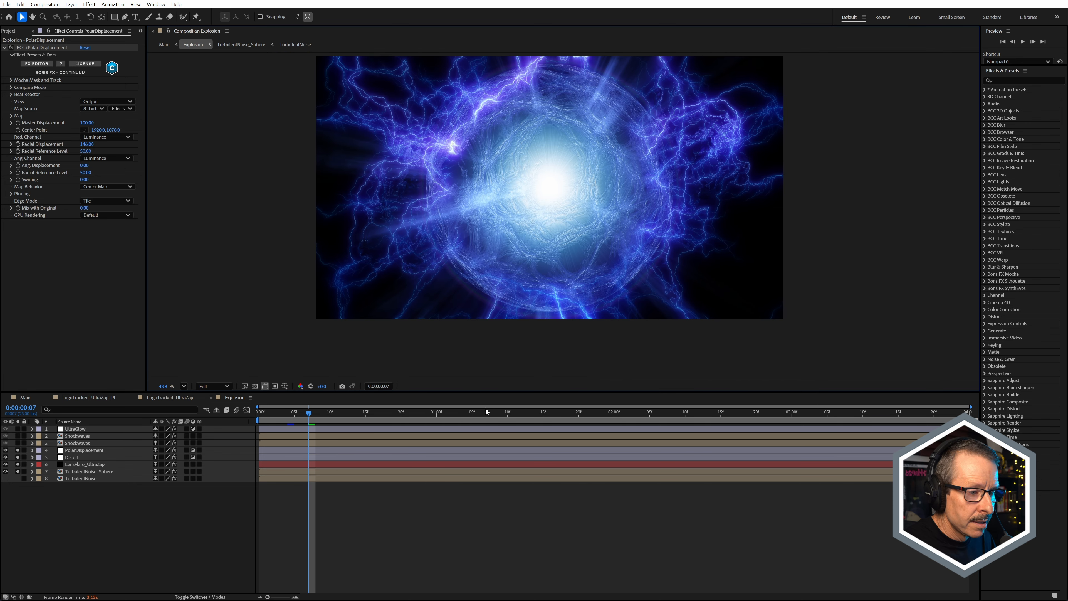
mouse_move(326, 417)
mouse_down()
mouse_move(348, 415)
mouse_move(322, 417)
mouse_up()
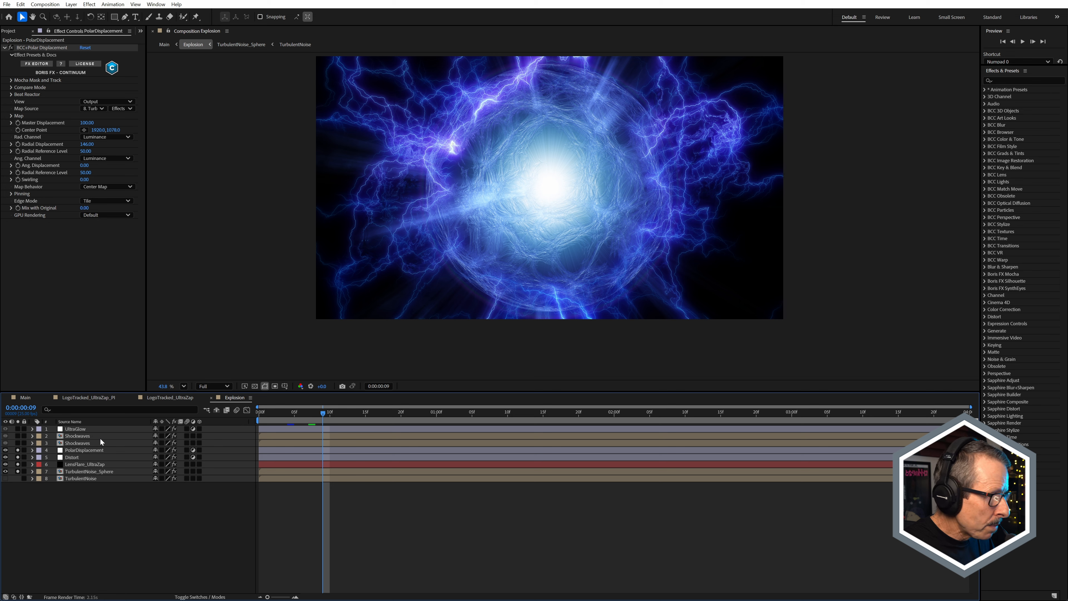
Step: Open the lower Shockwaves precomp, its Shockwave A precomp, and the nested Shockwave_Base precomp to view the source noise
double_click(79, 444)
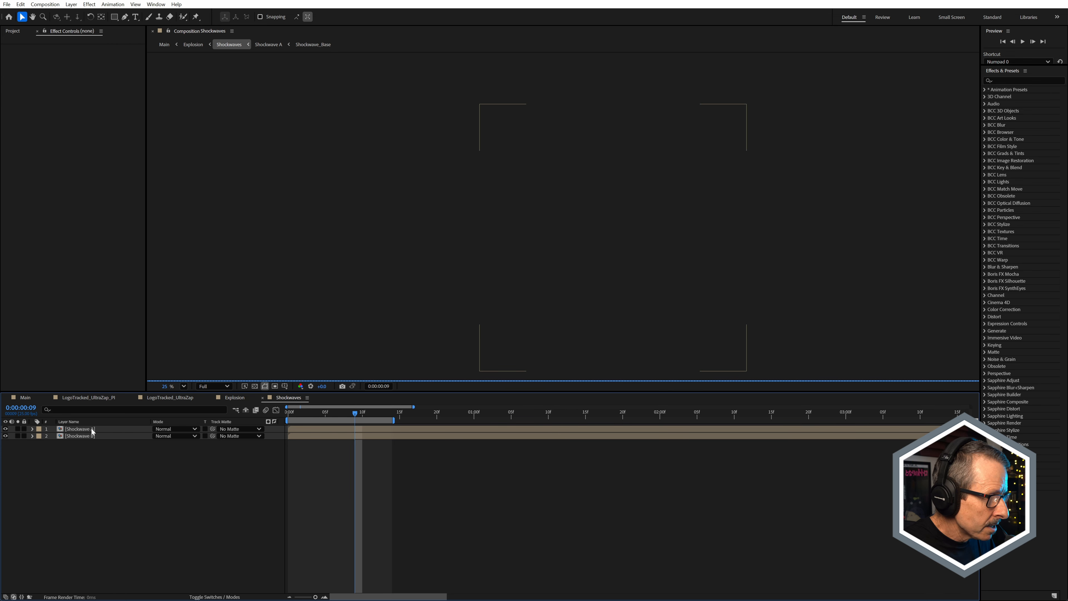
double_click(92, 431)
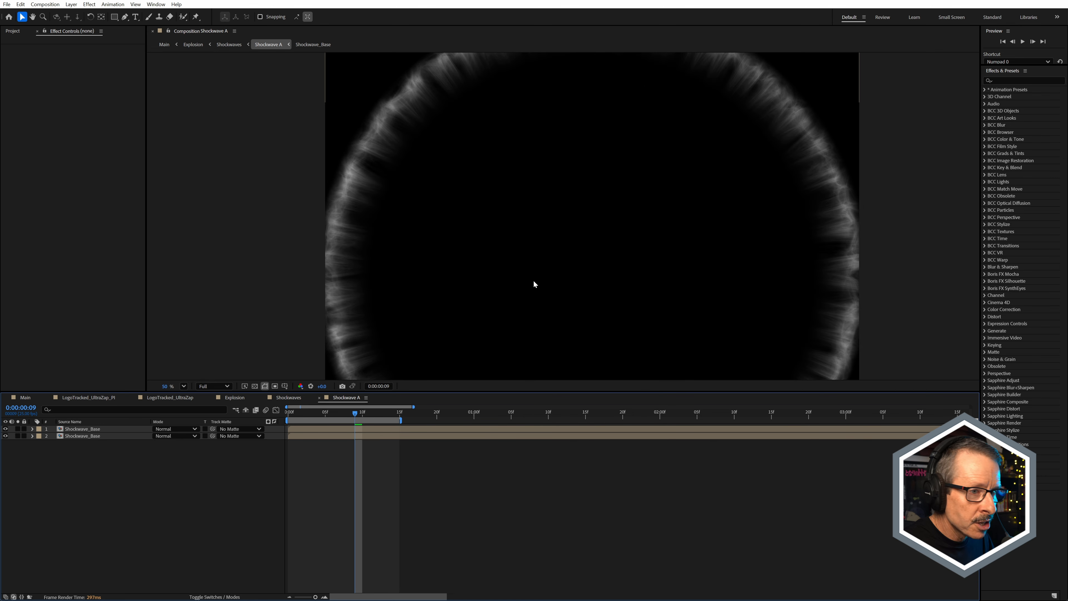
scroll(538, 221, down, 2)
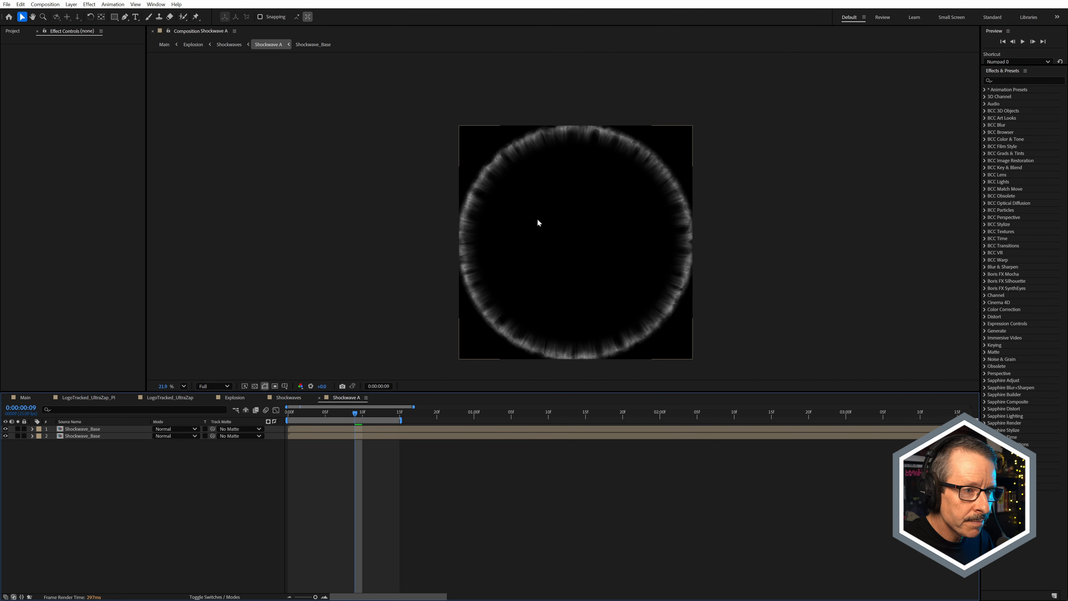
double_click(91, 431)
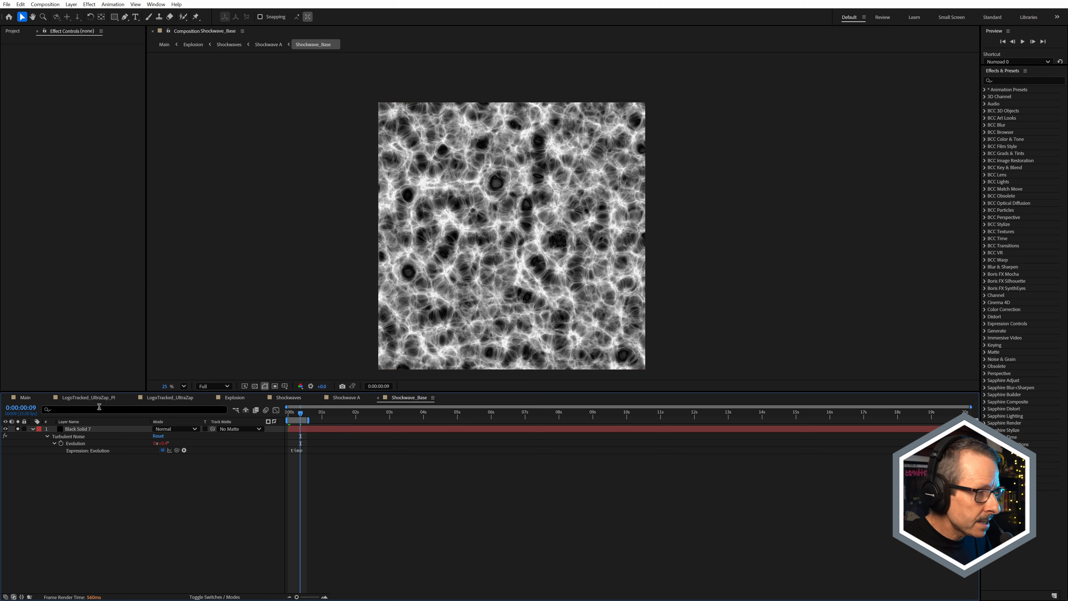
Step: Check the Turbulent Noise effect on Black Solid 7 and the Shockwave_Base composition settings, leaving the settings unchanged
click(81, 431)
scroll(428, 144, up, 1)
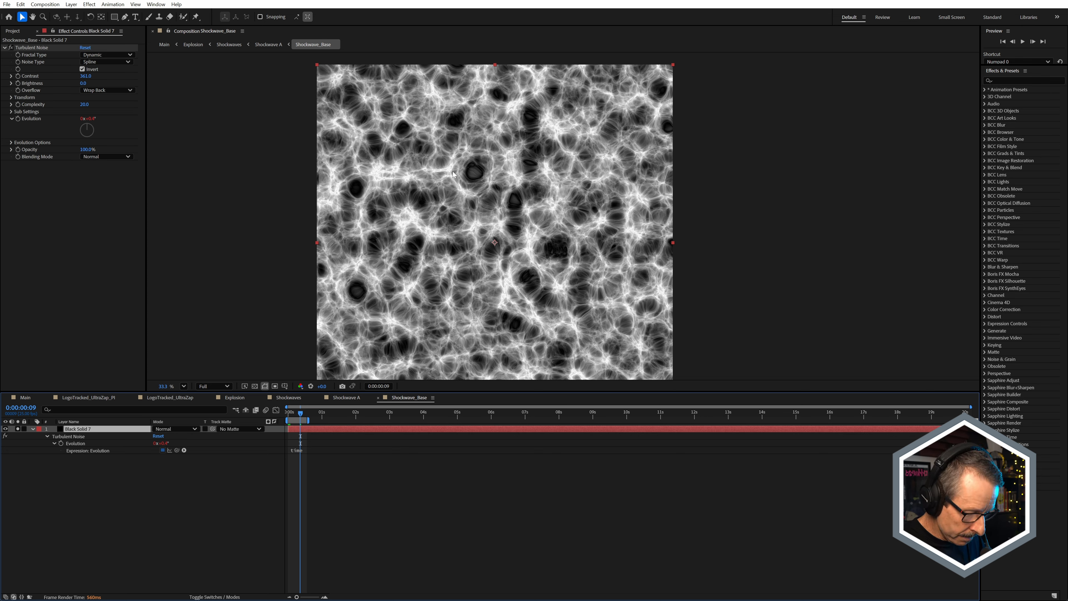
key(ctrl+k)
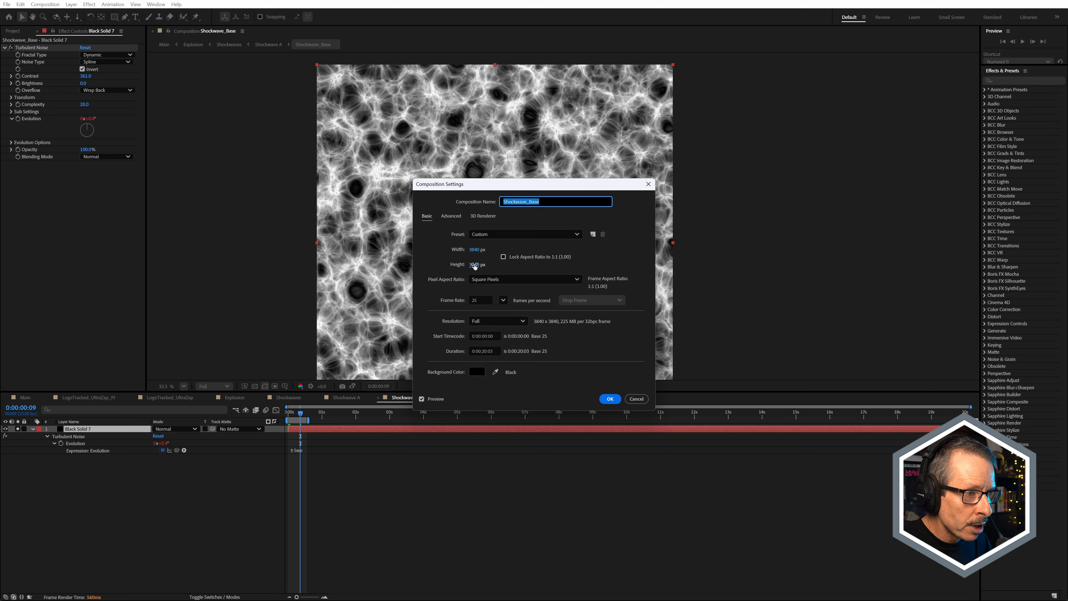
click(635, 399)
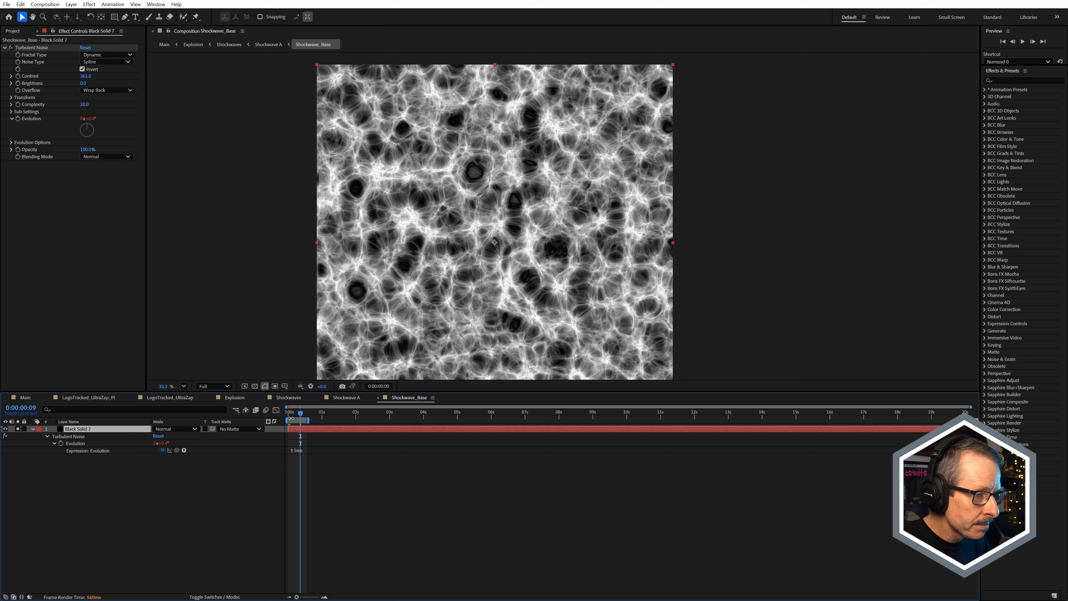
Step: Examine the noise's Evolution expression and view the pattern up close at the first frame
click(146, 443)
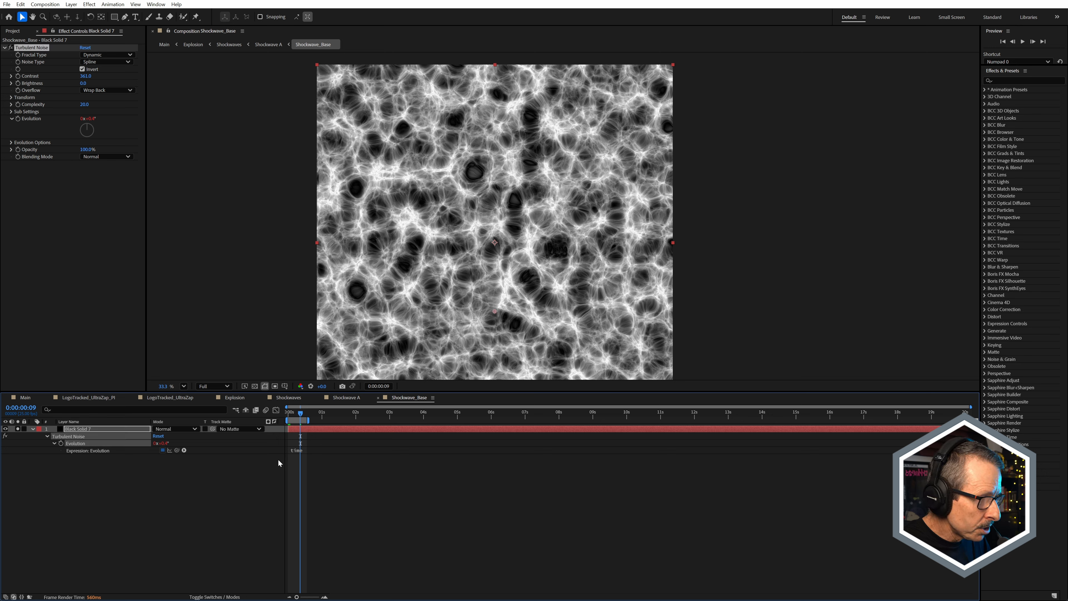
key(equal)
key(equal)
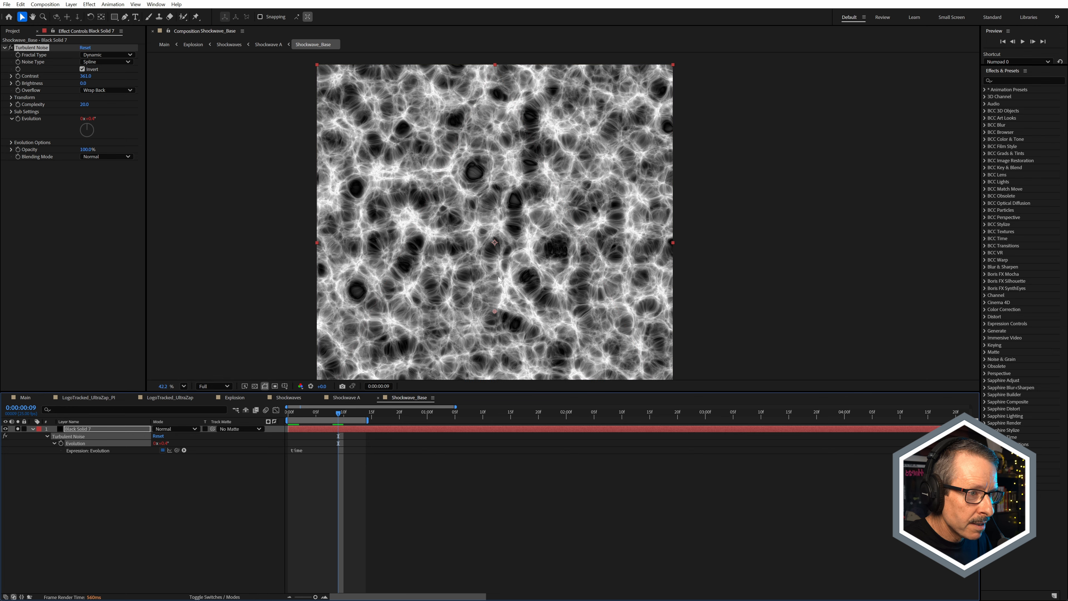
scroll(499, 279, up, 5)
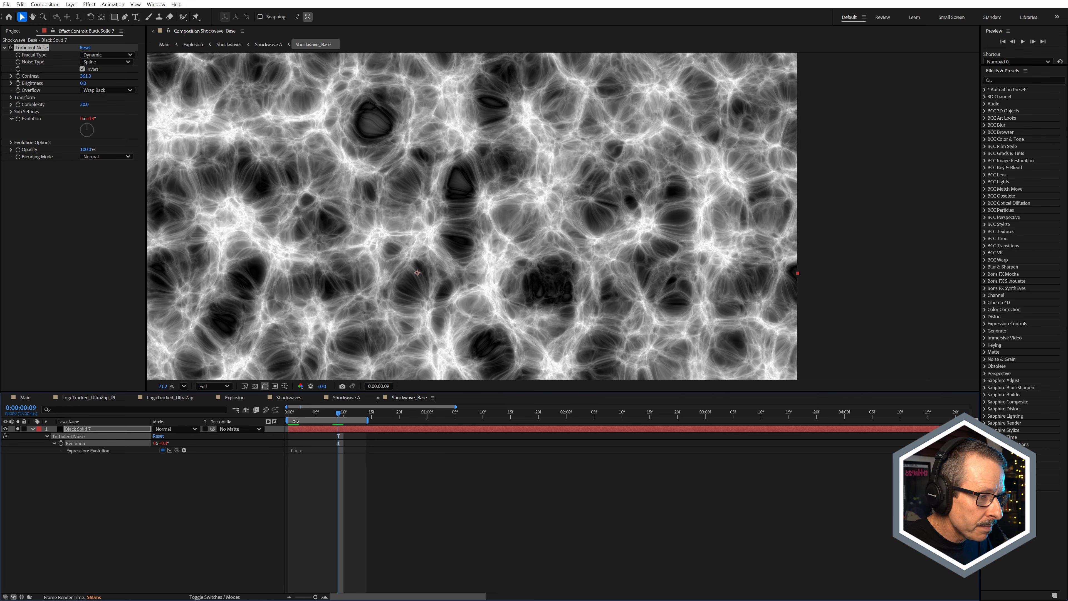
click(291, 417)
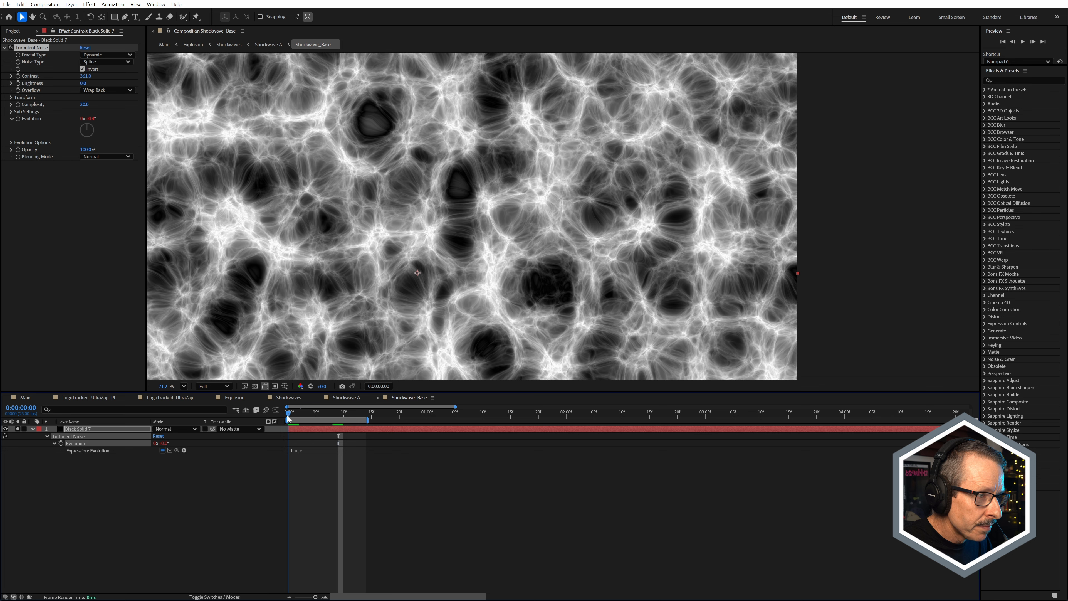
Step: Return to Shockwave A and compare the two Shockwave_Base layers' rings at frame 7 using their solo switches
click(378, 397)
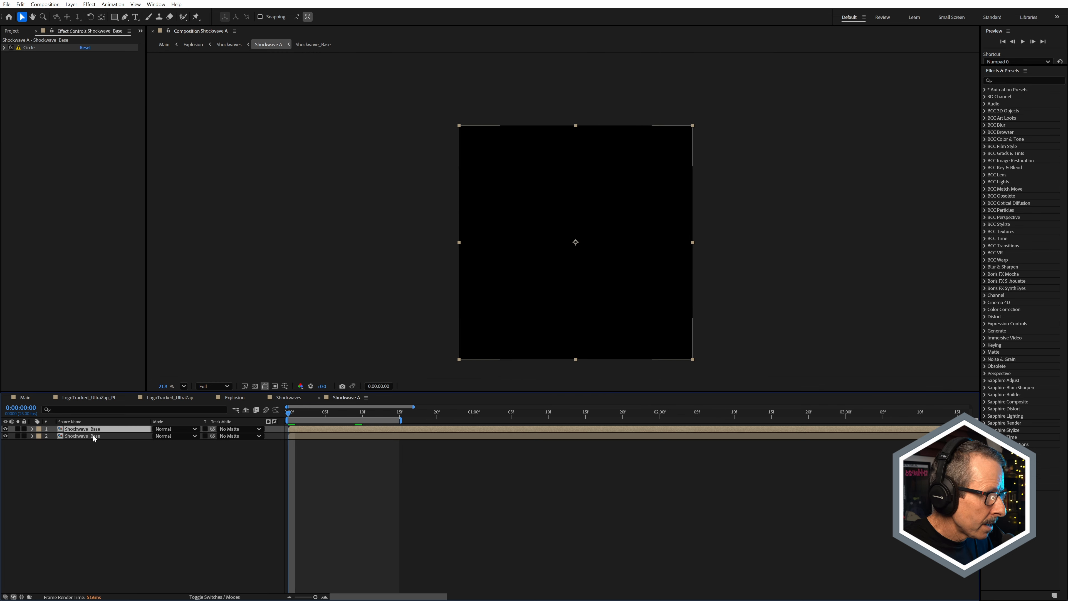
click(17, 436)
click(340, 418)
click(17, 429)
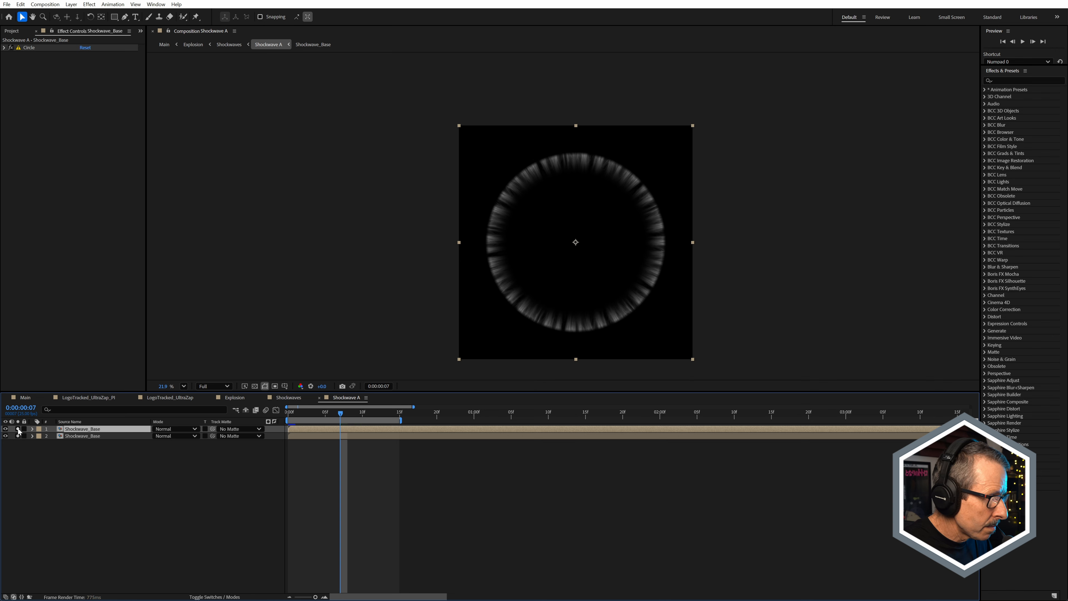
Step: Solo the lower Shockwave_Base layer and disable its S_WarpPolar and Circle effects to examine the base noise
click(68, 437)
click(17, 428)
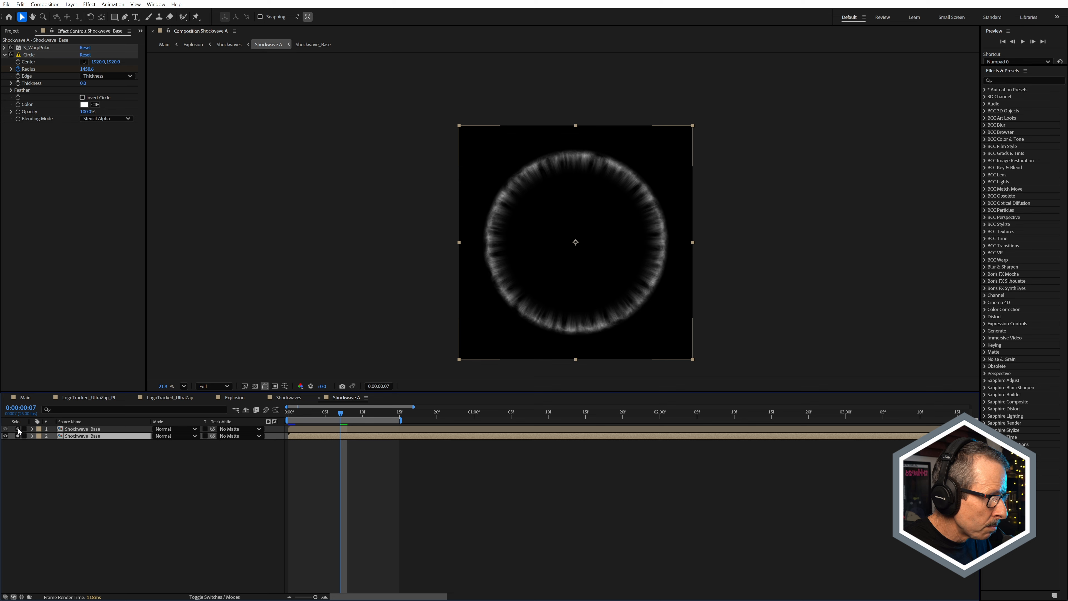
drag(11, 47, 10, 61)
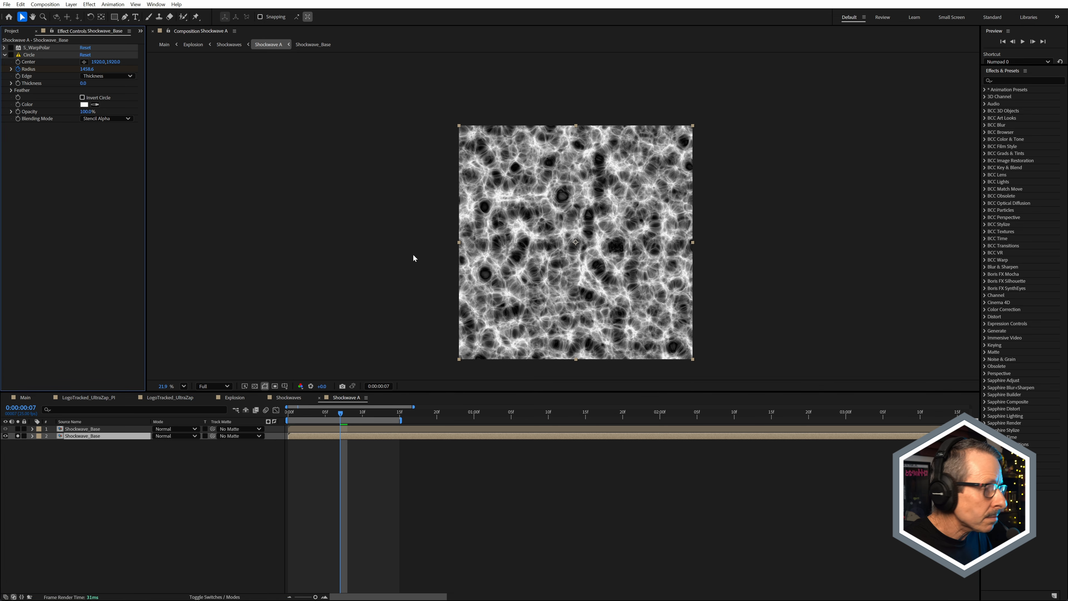
scroll(538, 228, up, 2)
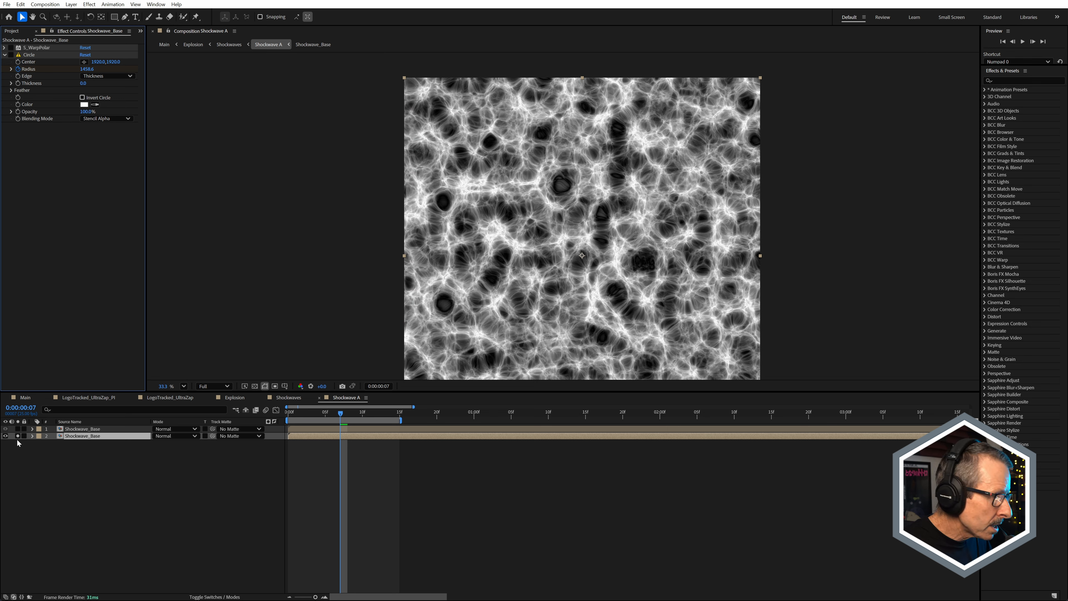
Step: Solo the upper Shockwave_Base layer and review its Circle effect settings, including the Edge options, keeping Edge on Thickness
click(18, 428)
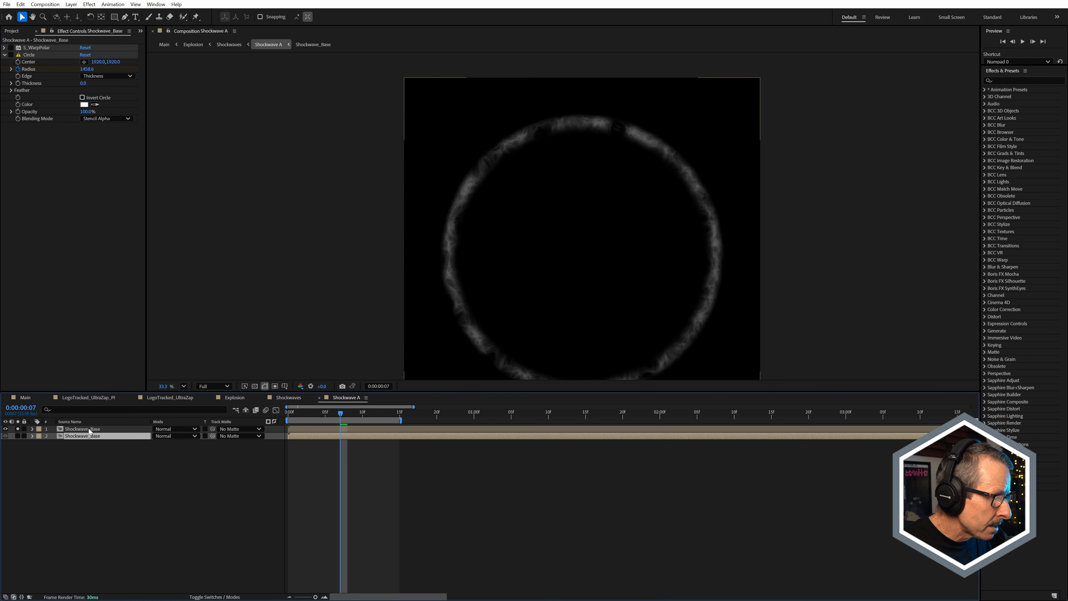
click(87, 430)
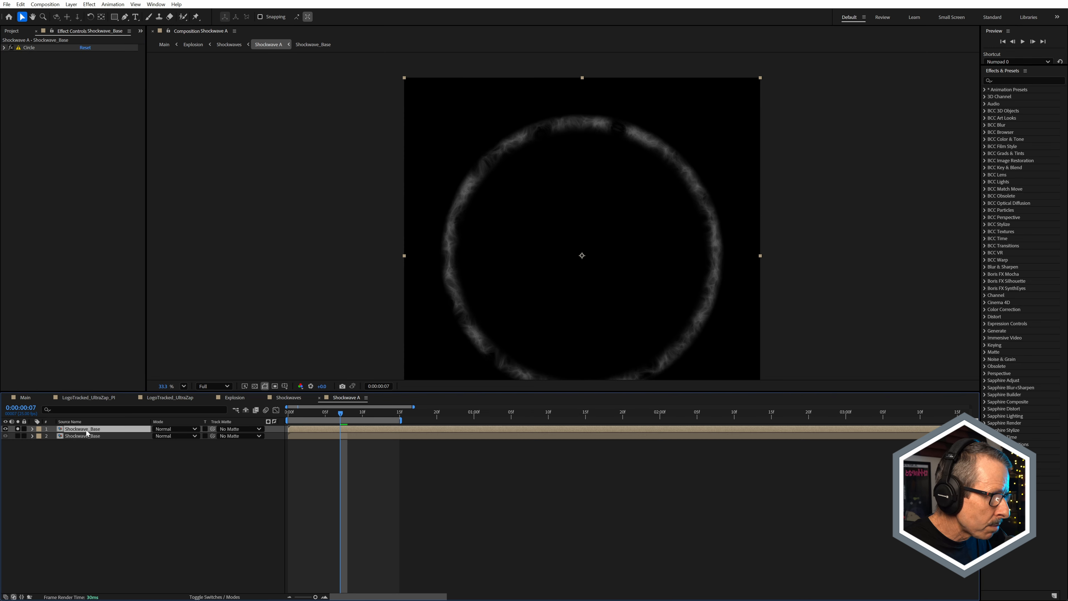
click(30, 49)
click(4, 48)
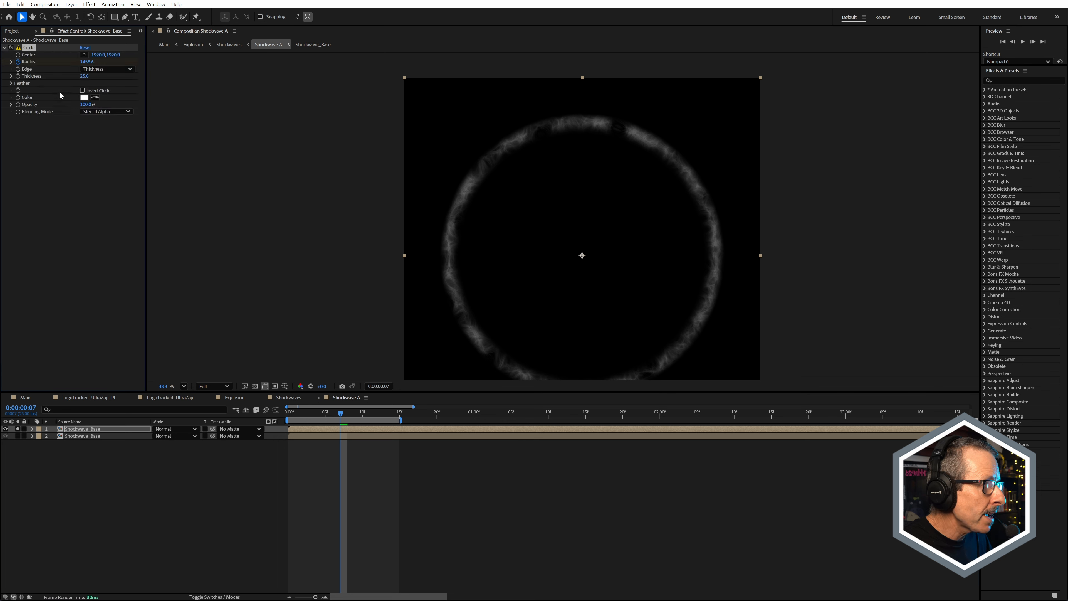
click(89, 69)
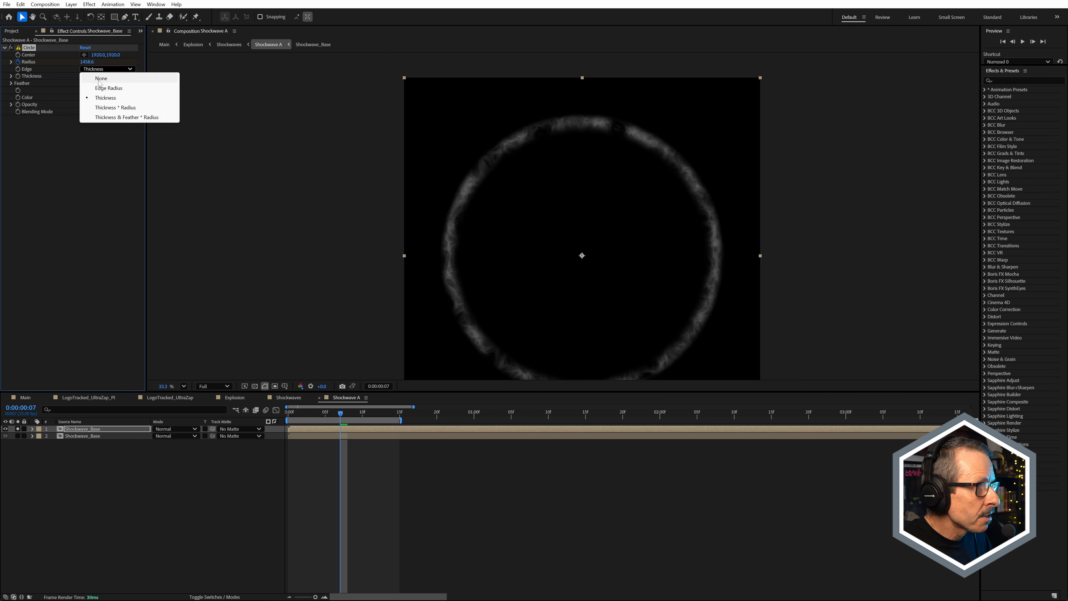
click(43, 77)
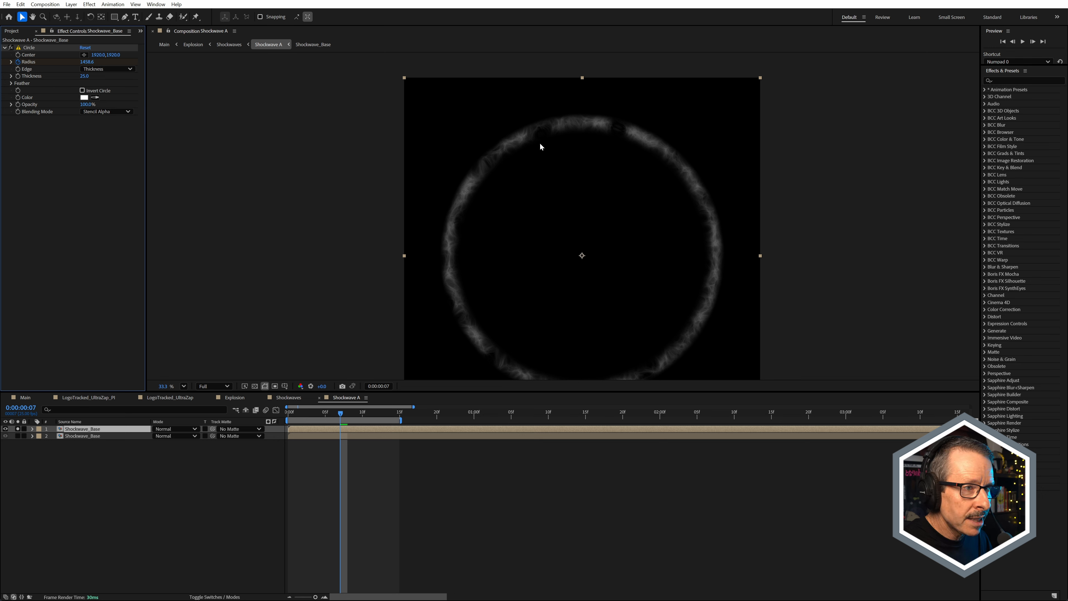
Step: Toggle the transparency grid on and off and scrub the upper layer's ring animation, ending at frame 7
click(254, 386)
click(254, 386)
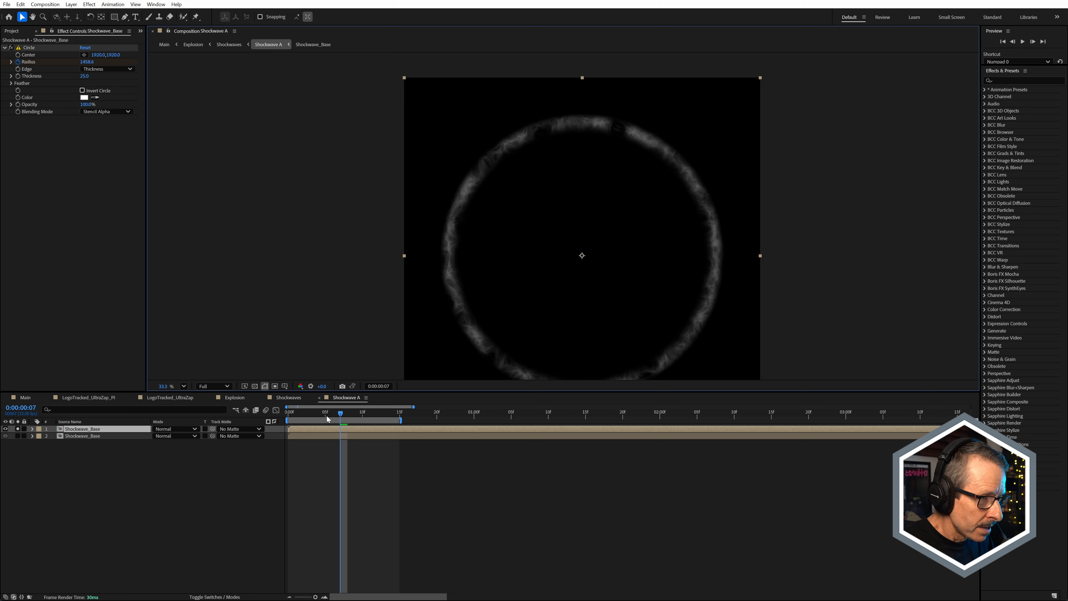
drag(318, 416, 338, 416)
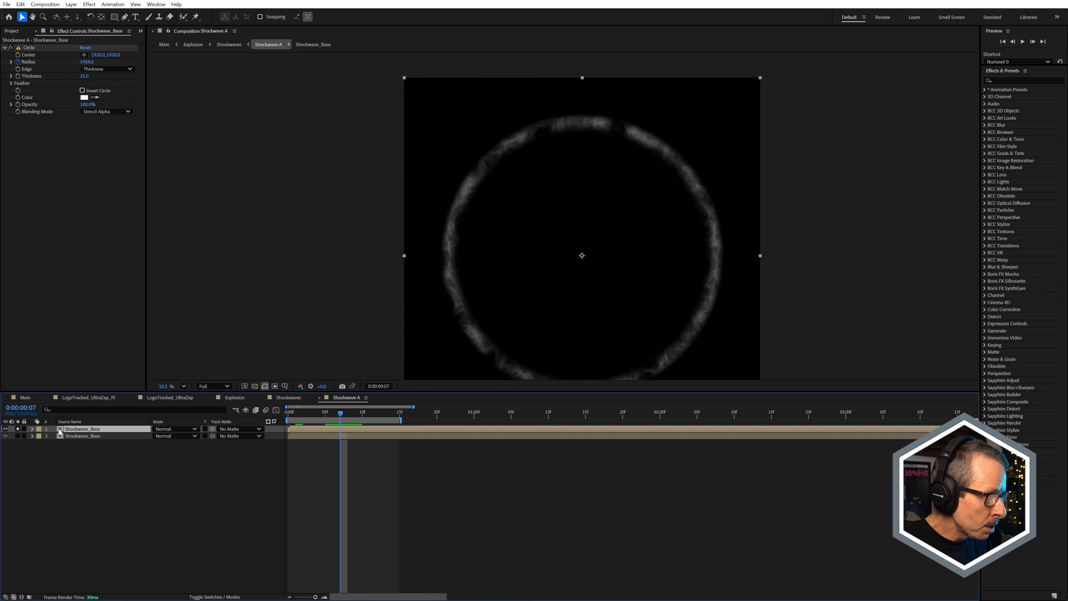
Step: Solo the lower Shockwave_Base layer, re-enable its Circle effect, and expand the Feather settings
click(17, 436)
click(18, 428)
click(69, 437)
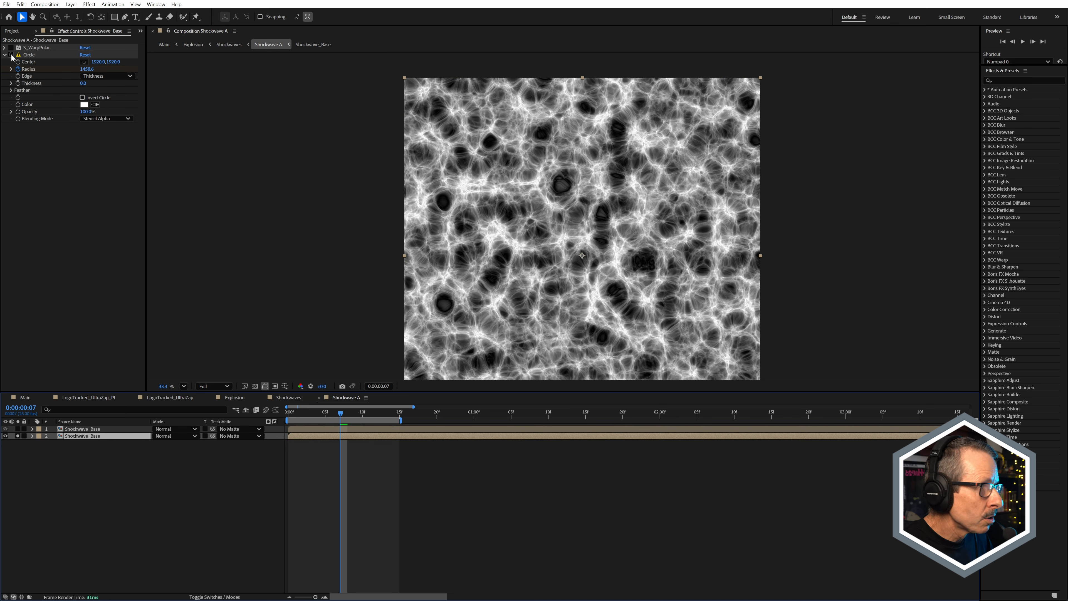
click(11, 55)
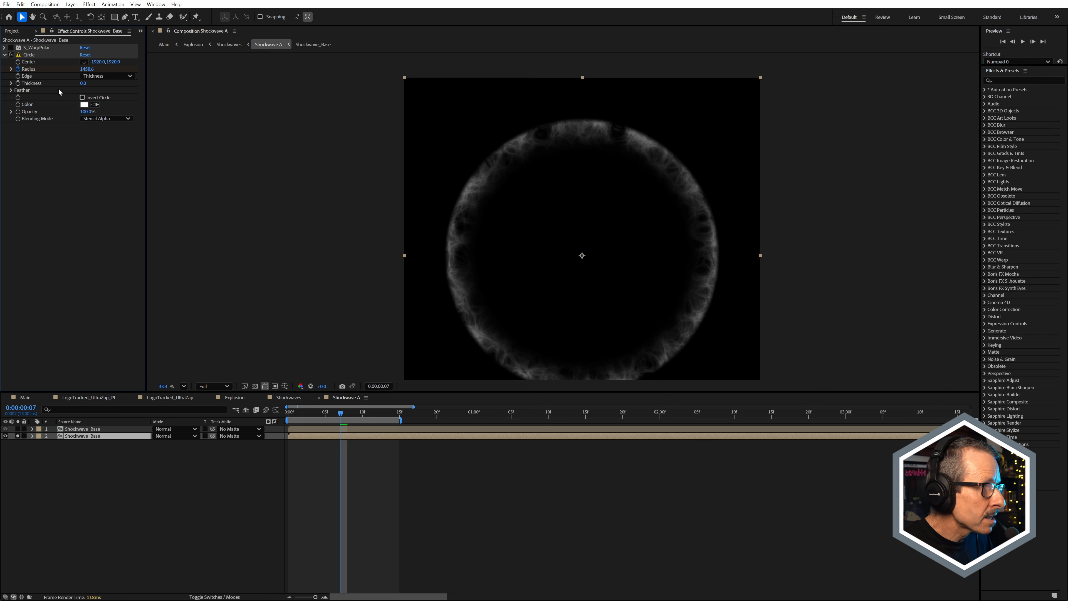
click(11, 90)
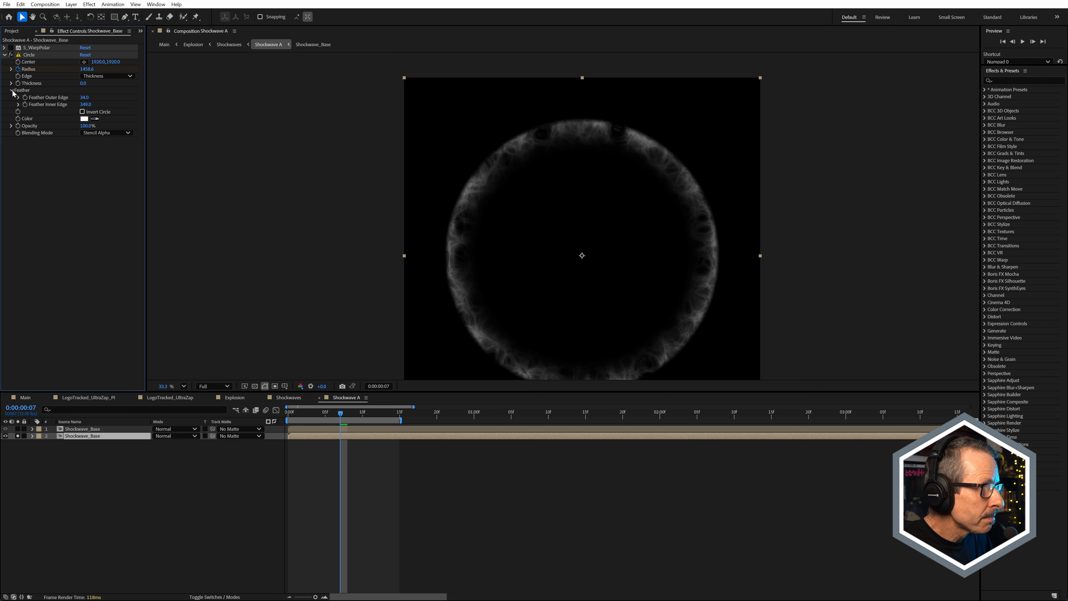
Step: Re-enable S_WarpPolar, disable Circle on the lower Shockwave_Base layer, and examine the polar-warped noise at frame 6
click(11, 48)
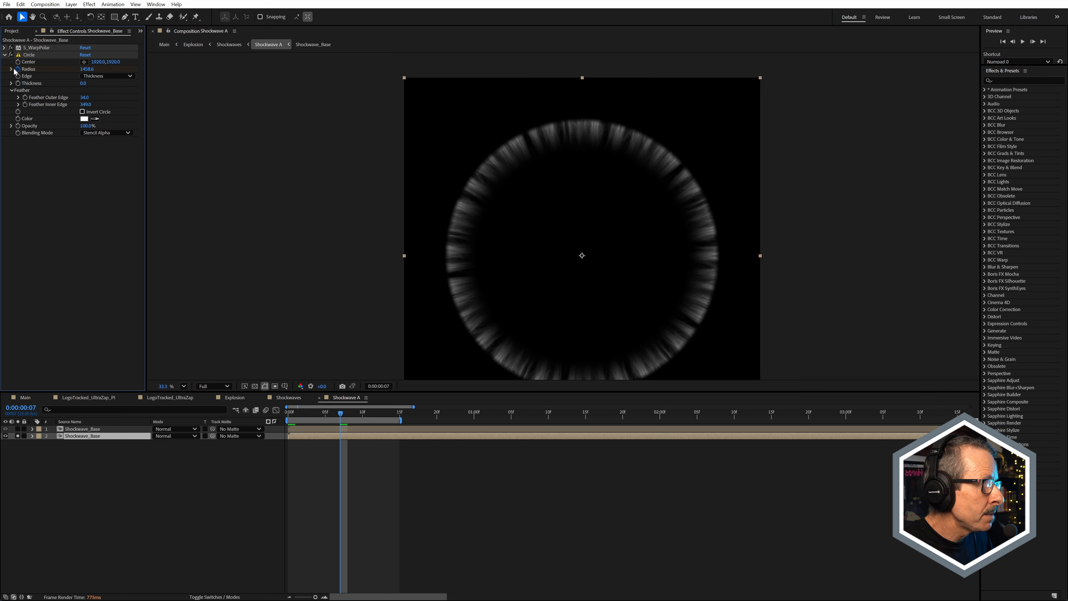
click(11, 56)
scroll(564, 217, up, 2)
mouse_move(339, 413)
mouse_down()
mouse_move(294, 414)
mouse_move(334, 418)
mouse_up()
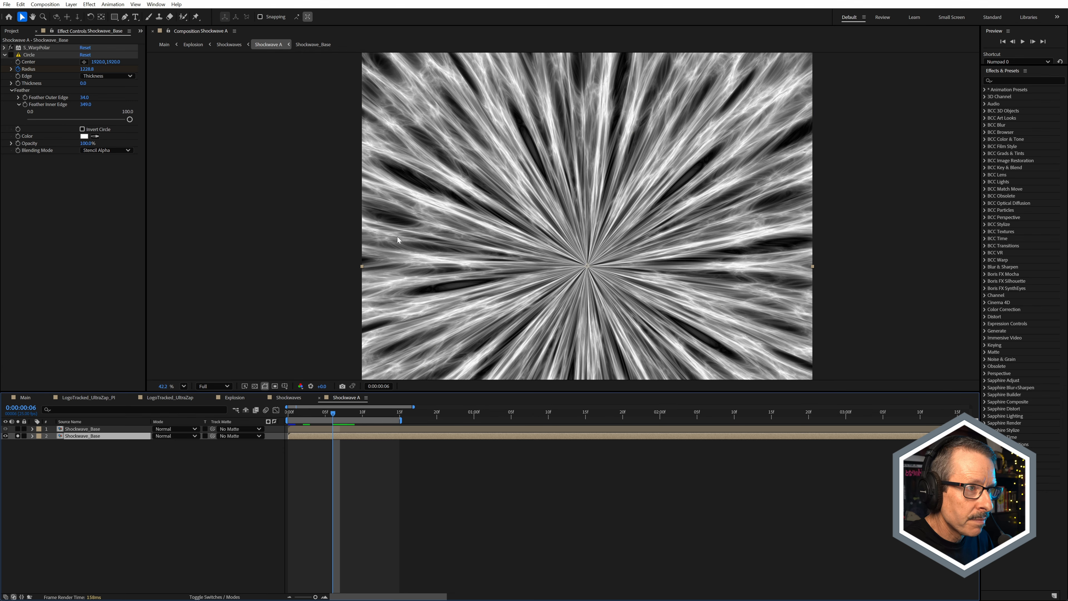
scroll(540, 177, up, 3)
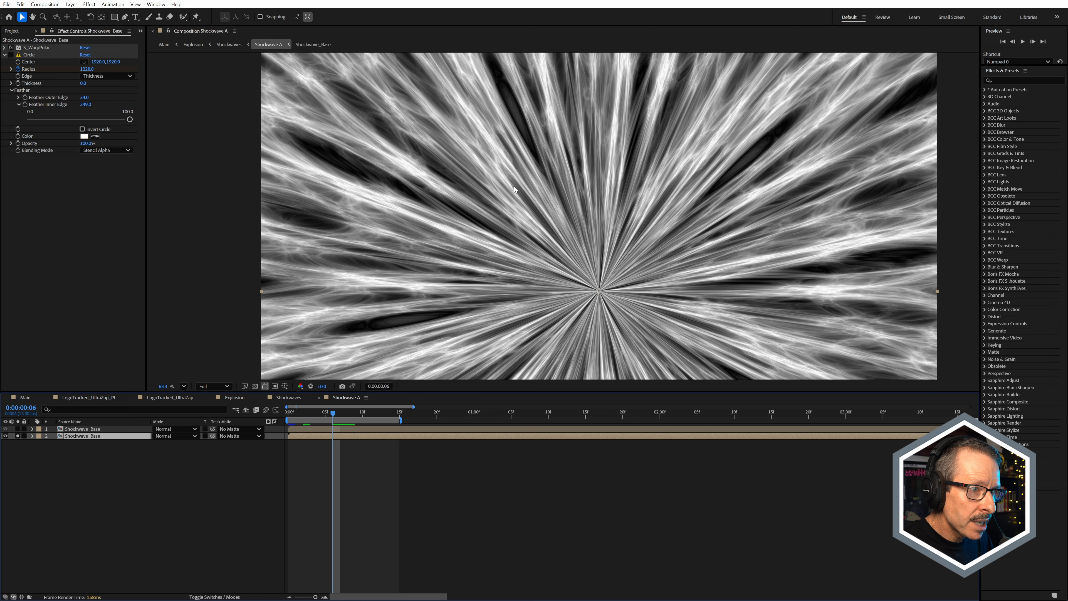
Step: Re-enable Circle on the lower Shockwave_Base layer and review its blending mode options, keeping Stencil Alpha
scroll(515, 189, down, 4)
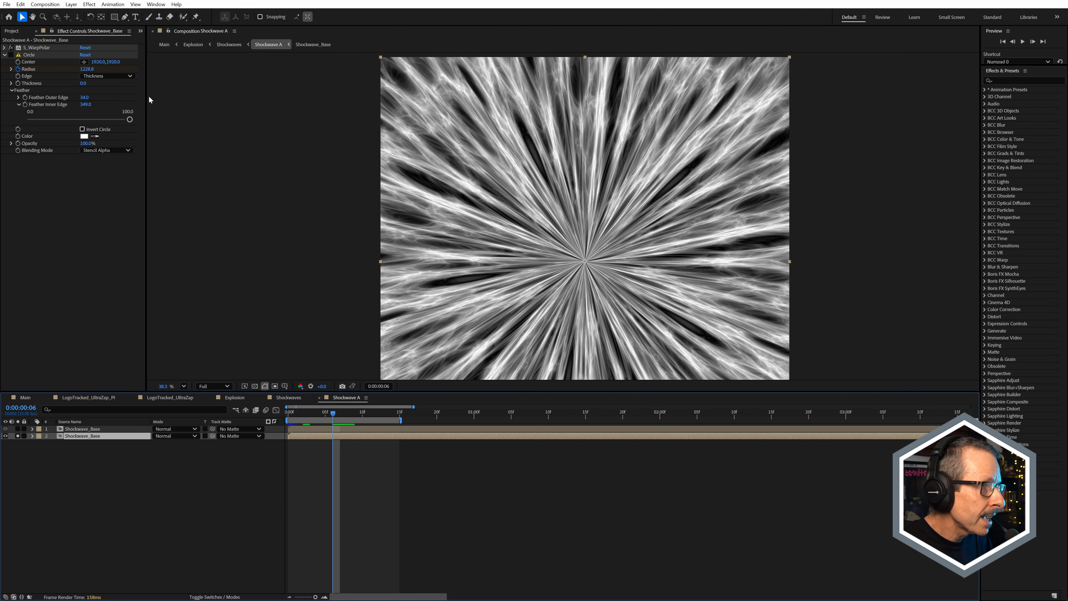
click(12, 55)
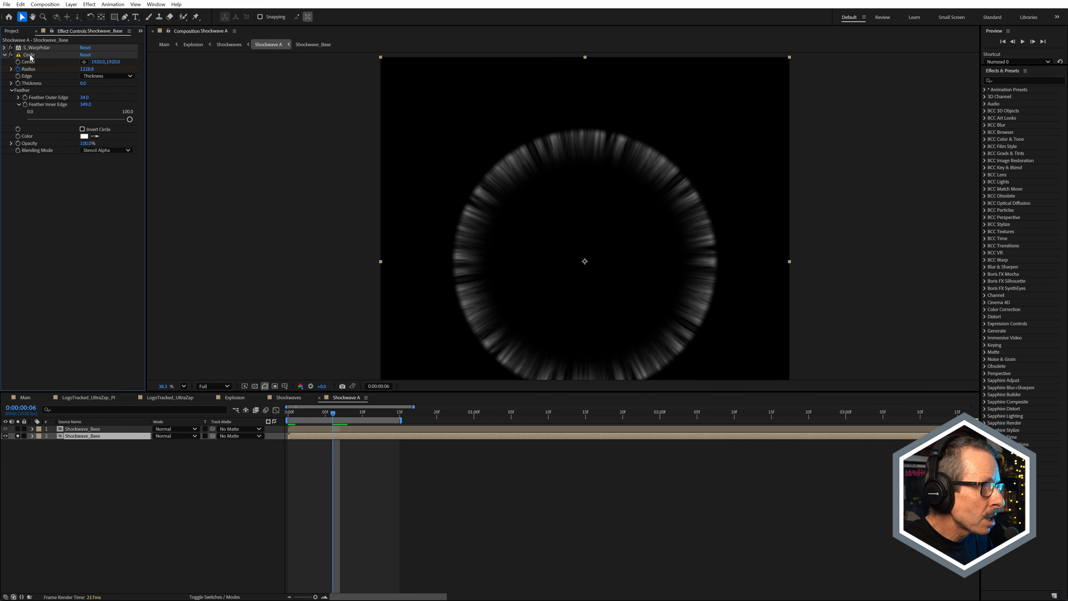
click(106, 151)
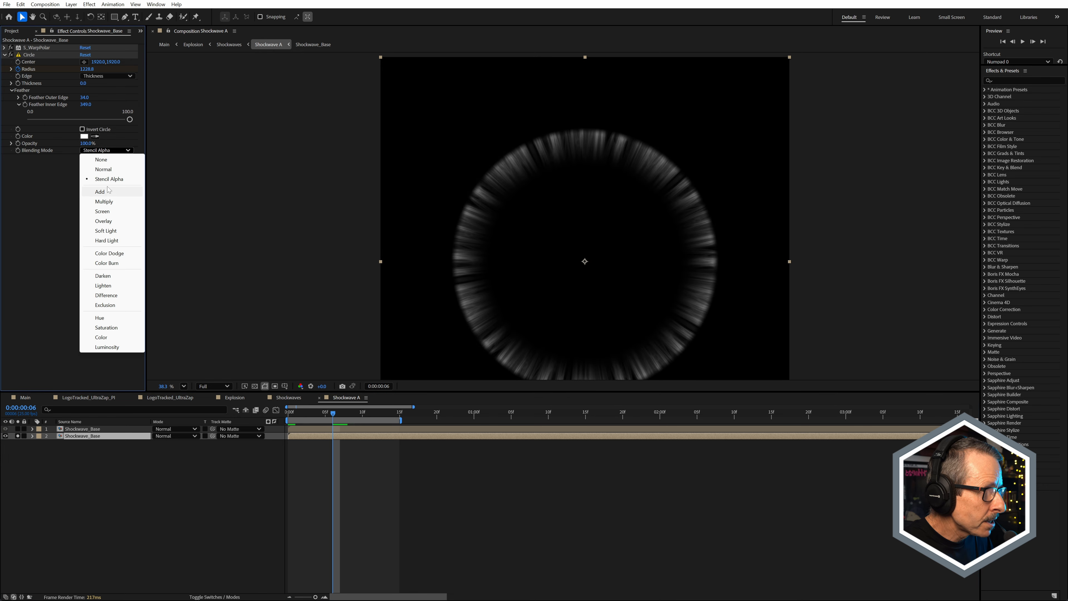
click(41, 174)
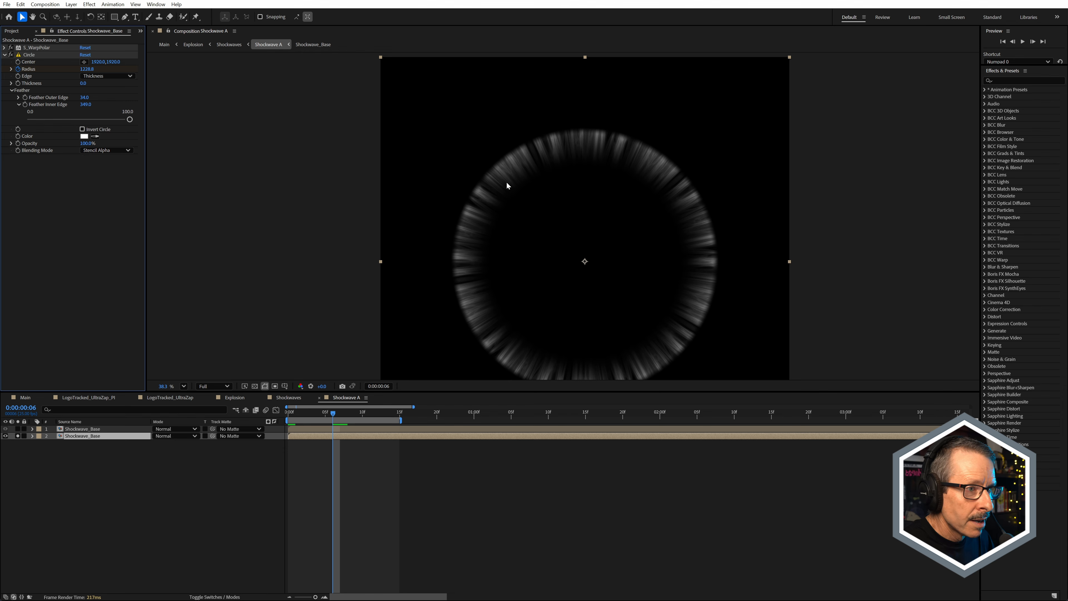
Step: Toggle the transparency grid on and off to inspect the alpha of the lower layer's feathered ring
scroll(507, 186, up, 4)
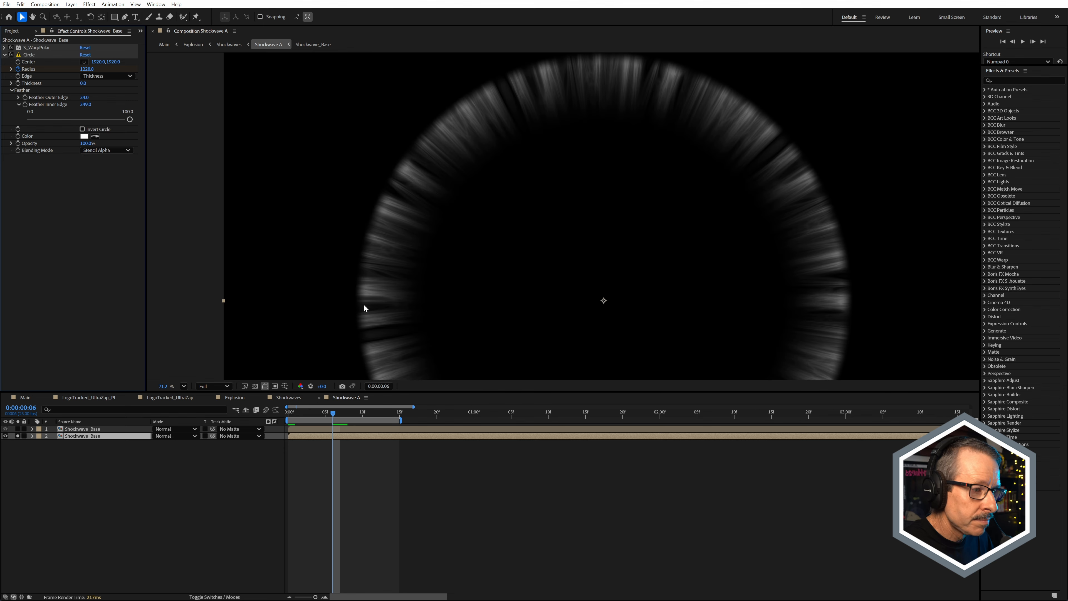
click(255, 385)
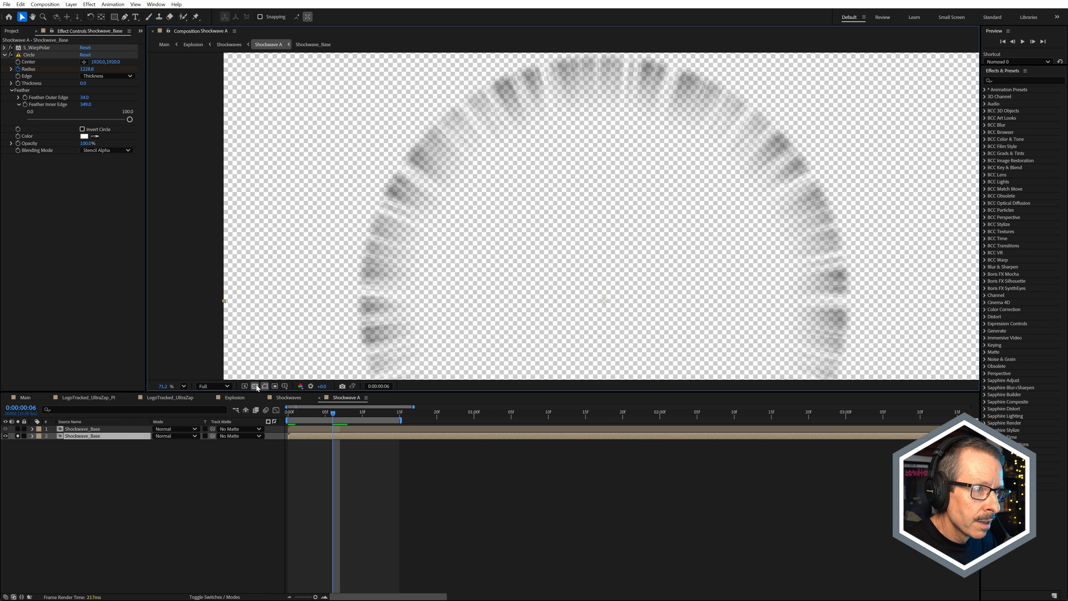
click(256, 385)
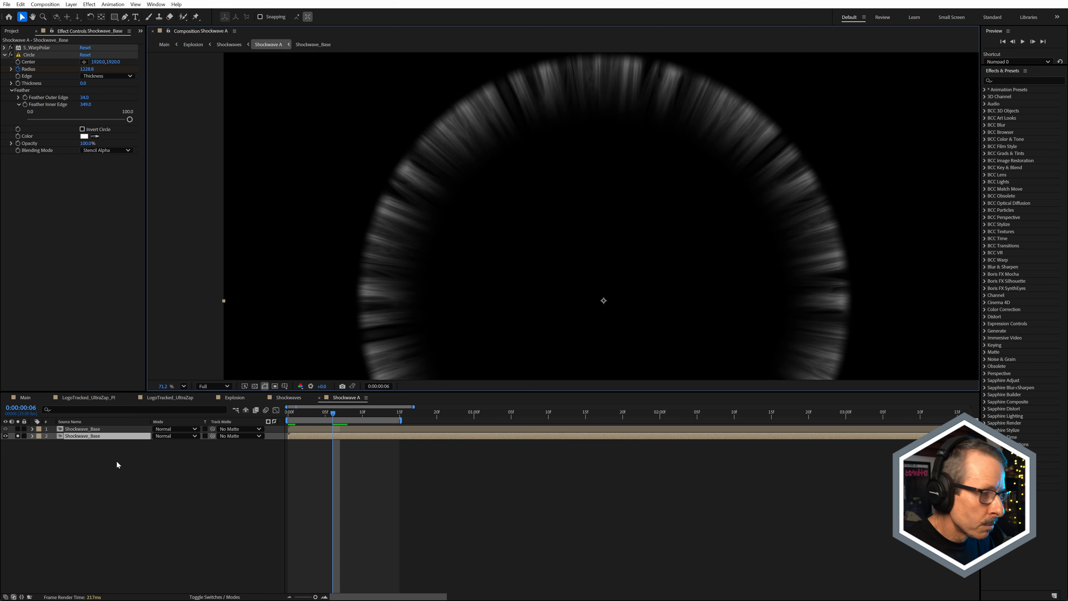
Step: Solo the upper Shockwave_Base layer together with the lower one and scrub the combined ring animation, ending at frame 5
click(18, 429)
click(91, 430)
scroll(458, 169, down, 3)
scroll(442, 162, up, 3)
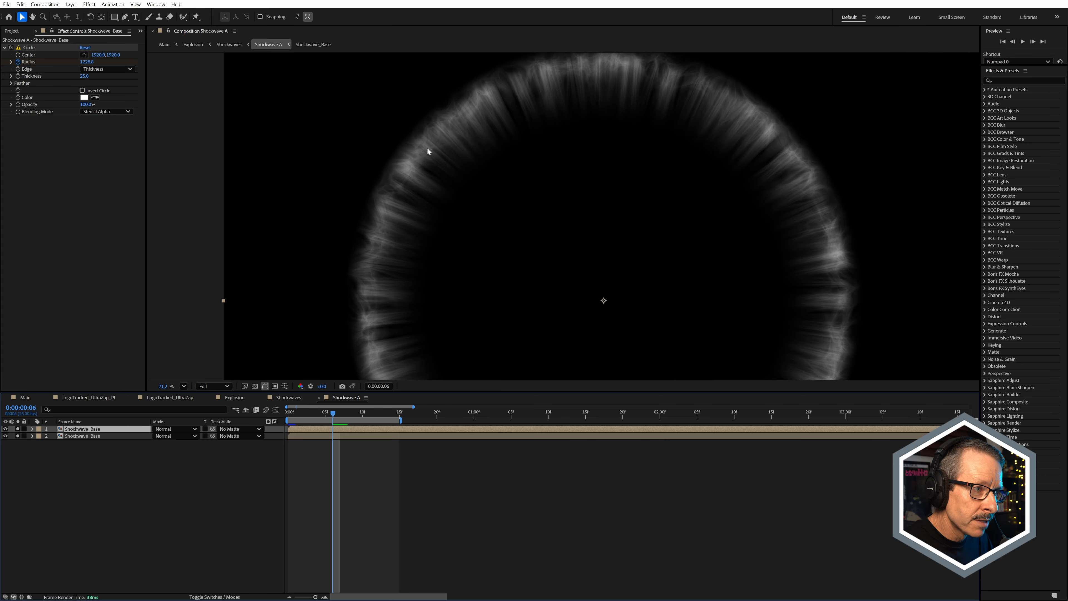
drag(303, 414, 327, 416)
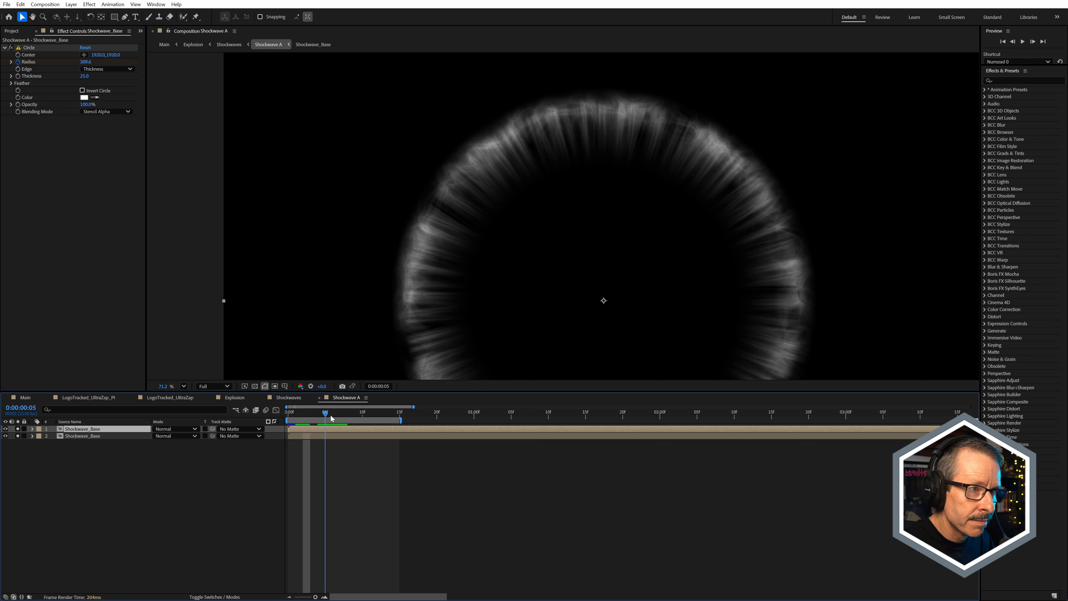
Step: Close the Shockwave A composition, open Shockwave B from Shockwaves, and solo its lower Shockwave_Base layer
click(319, 398)
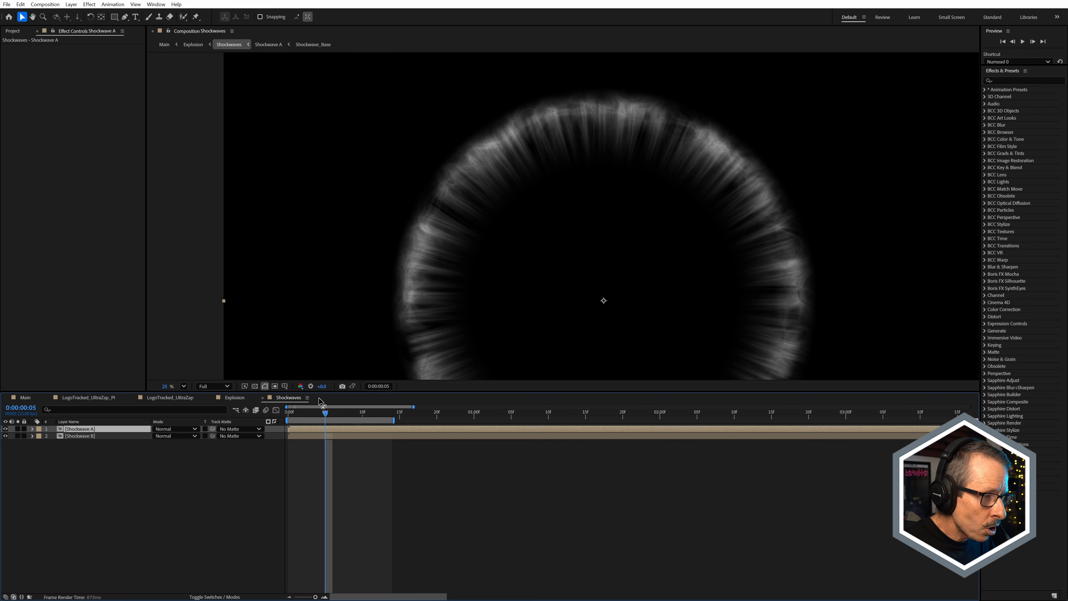
double_click(93, 435)
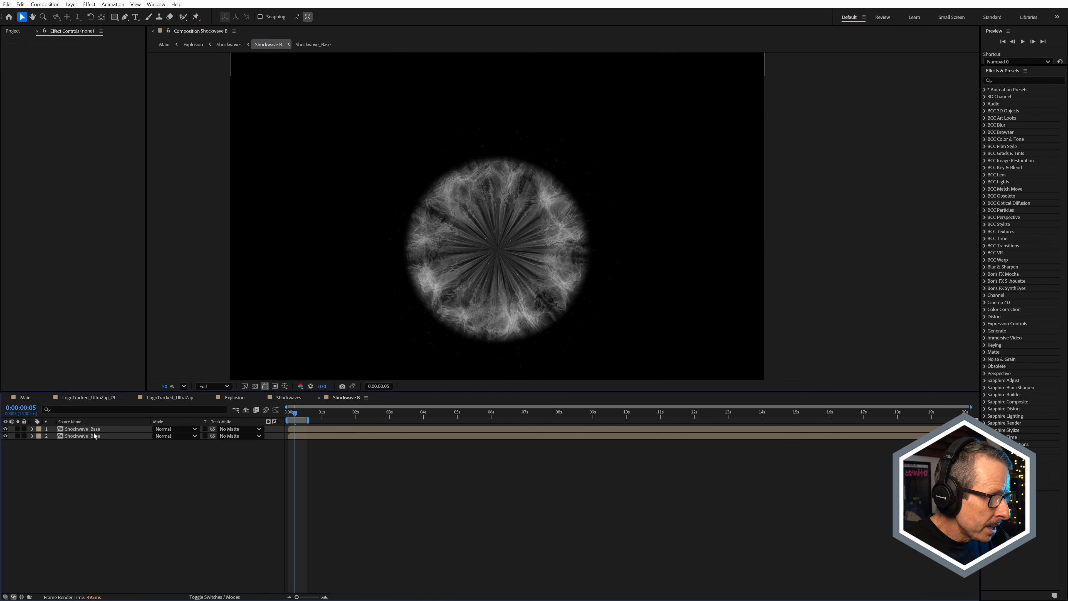
scroll(461, 282, up, 3)
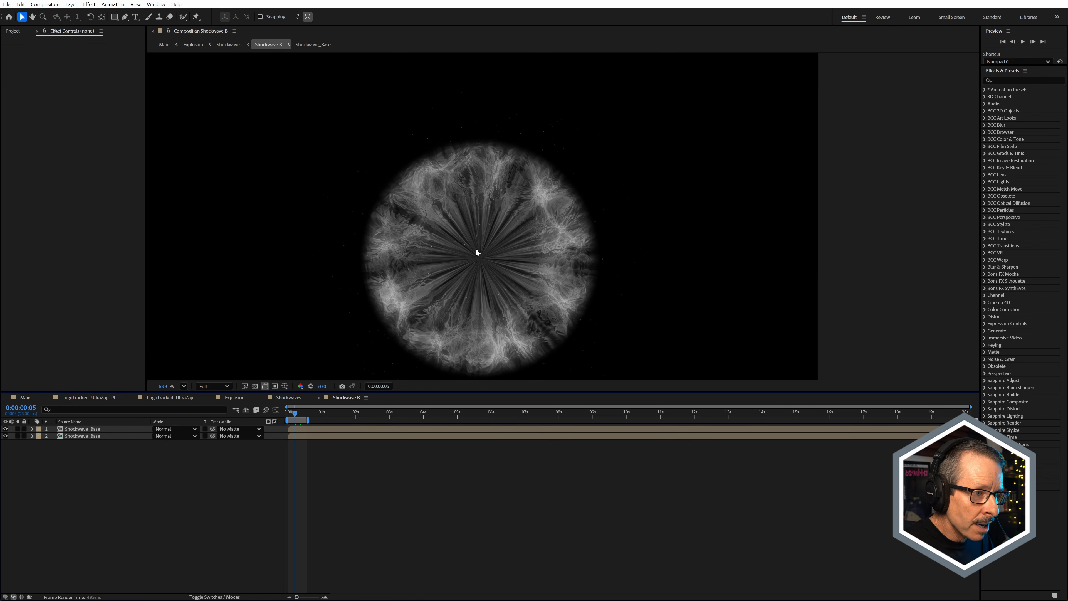
click(83, 437)
click(17, 436)
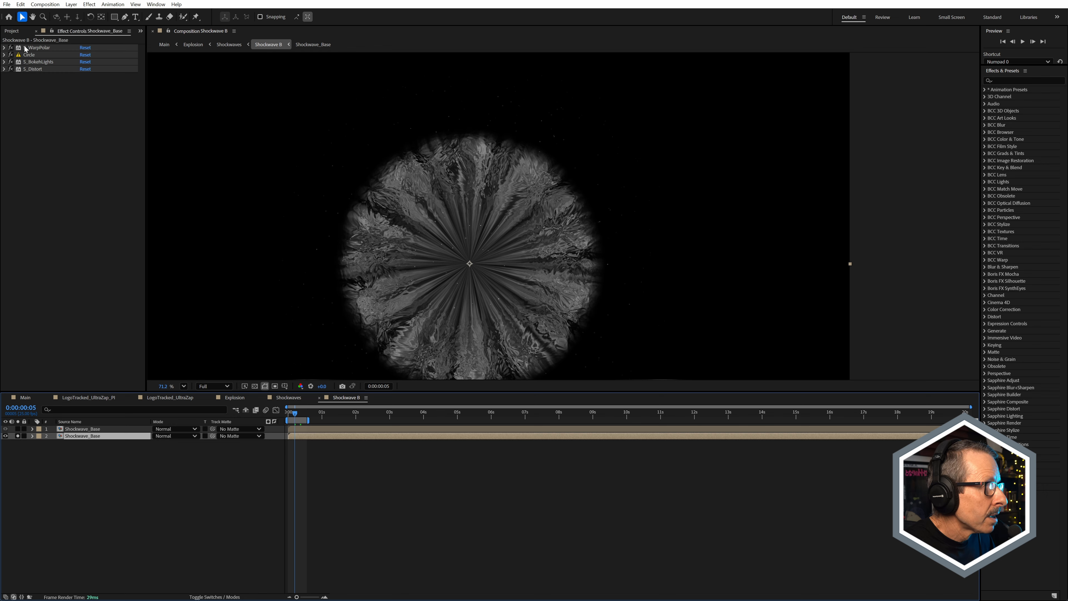
Step: Disable all four effects on the lower Shockwave_Base layer in Shockwave B, and re-enable S_WarpPolar and Circle
drag(10, 48, 11, 69)
click(10, 47)
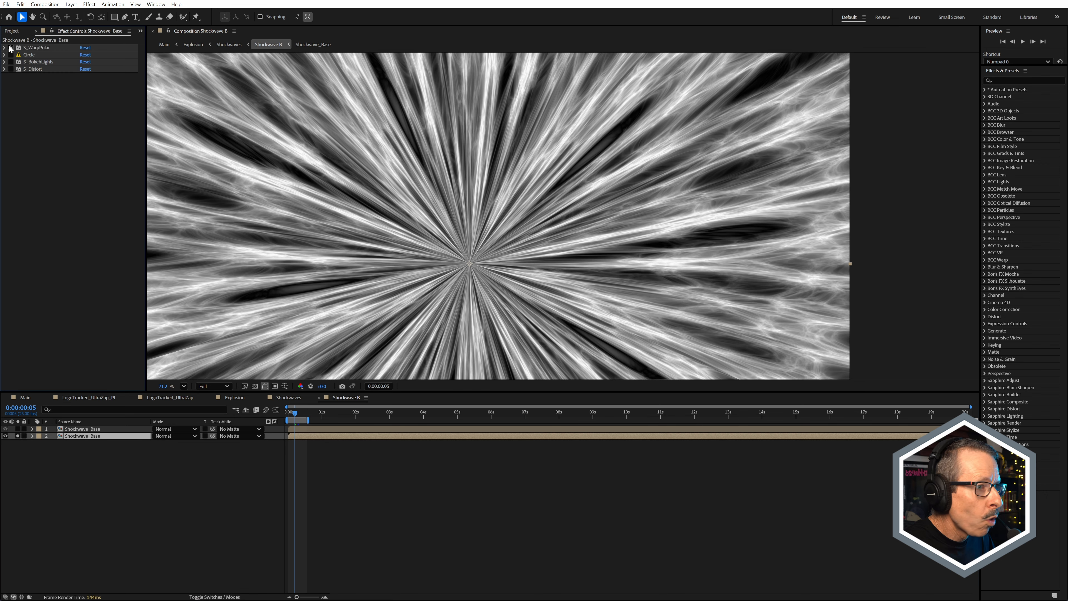
click(11, 55)
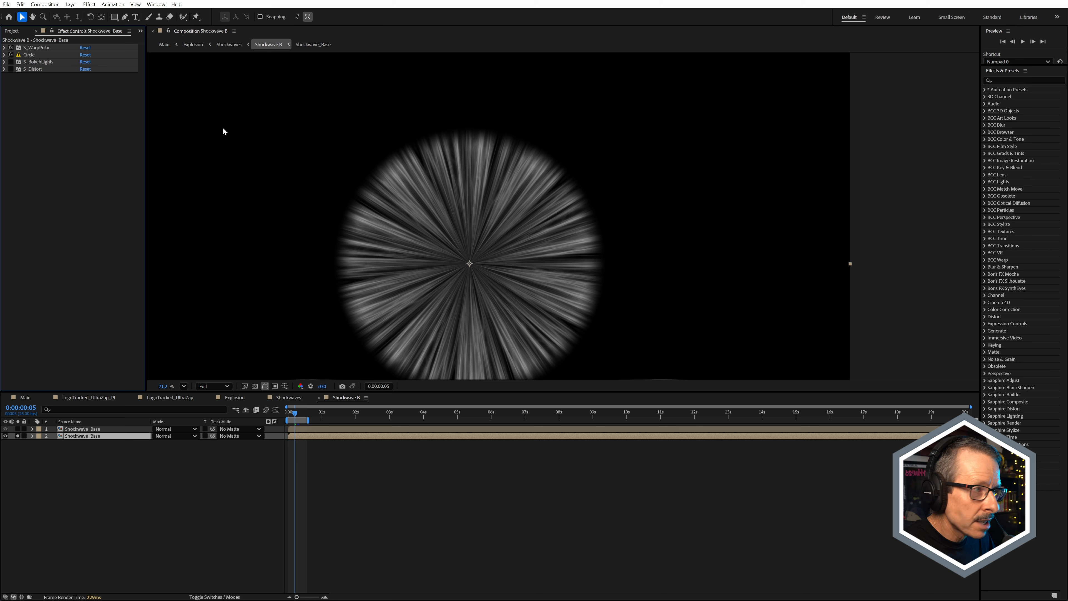
Step: Re-enable S_BokehLights on the lower Shockwave_Base layer, expand its settings, and examine the small particles it adds
click(11, 62)
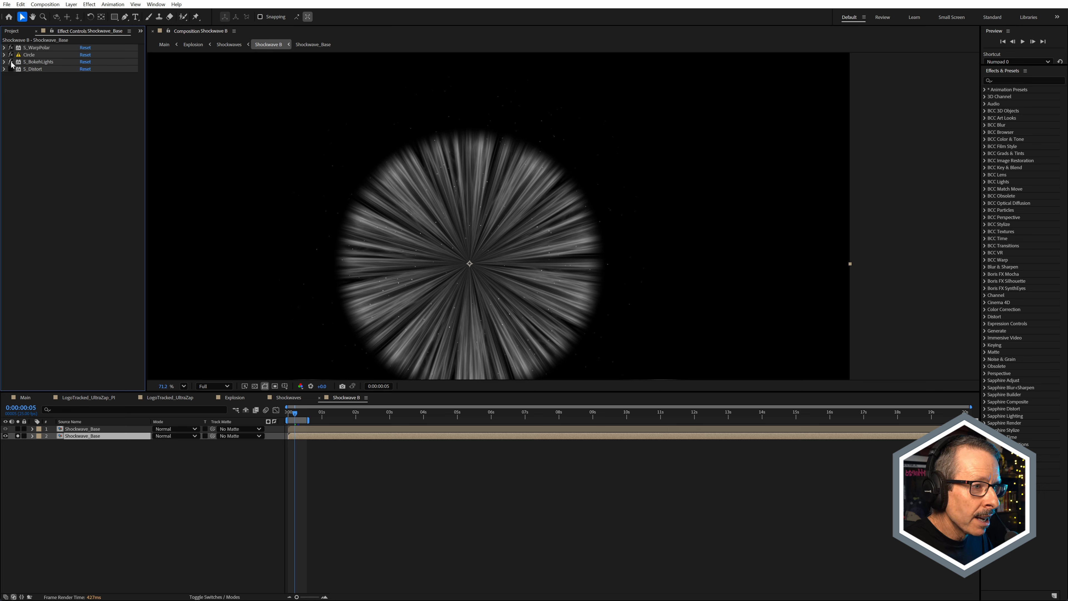
click(51, 64)
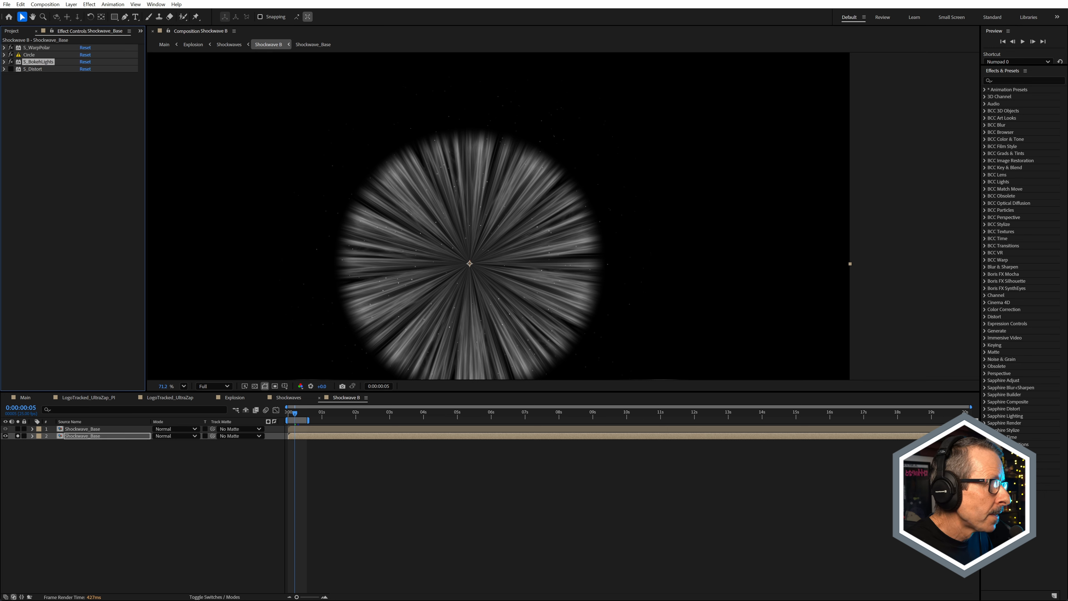
click(4, 62)
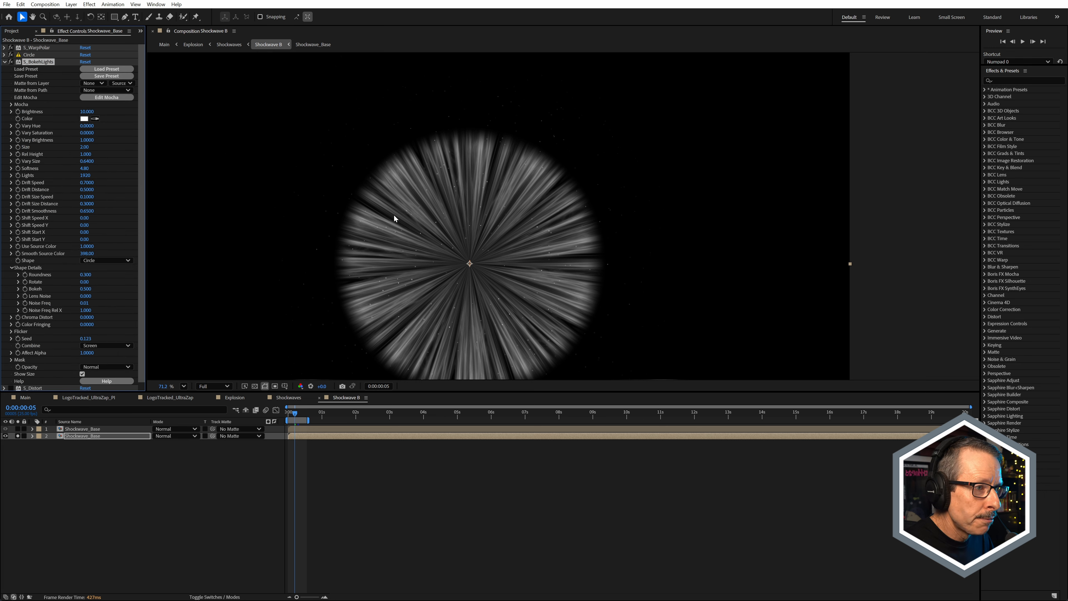
scroll(394, 218, up, 2)
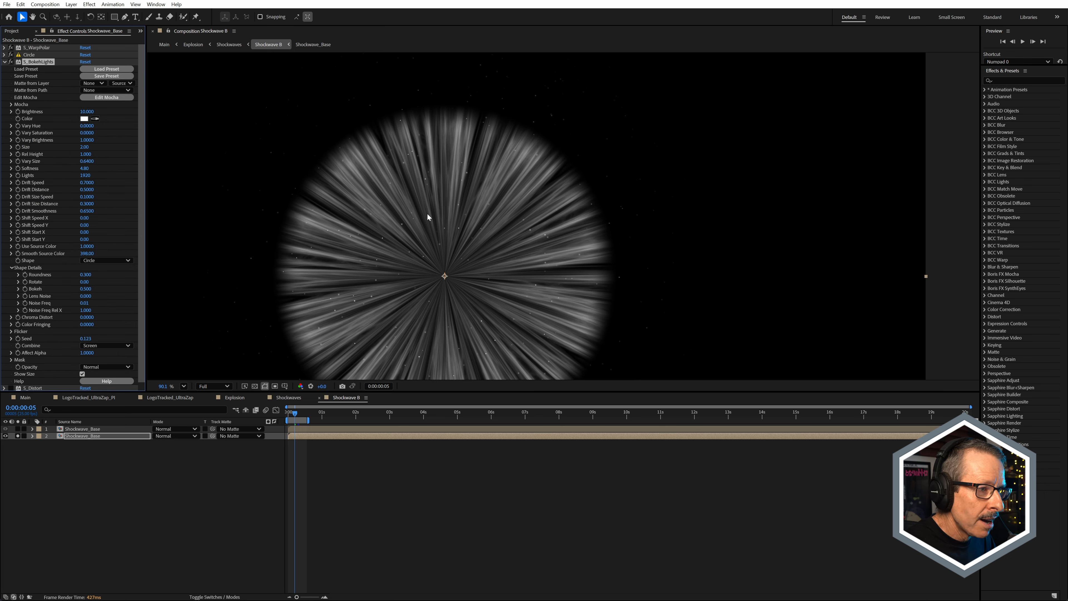
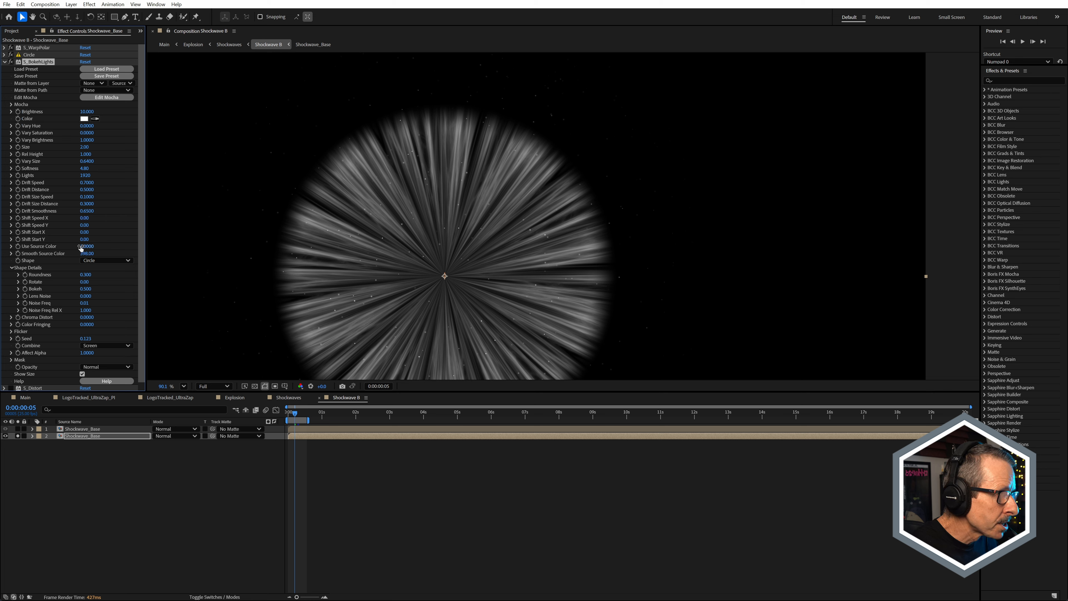
Step: Set Use Source Color of S_BokehLights to 1 and examine the particles around the radial disc
drag(88, 247, 42, 247)
scroll(519, 182, down, 2)
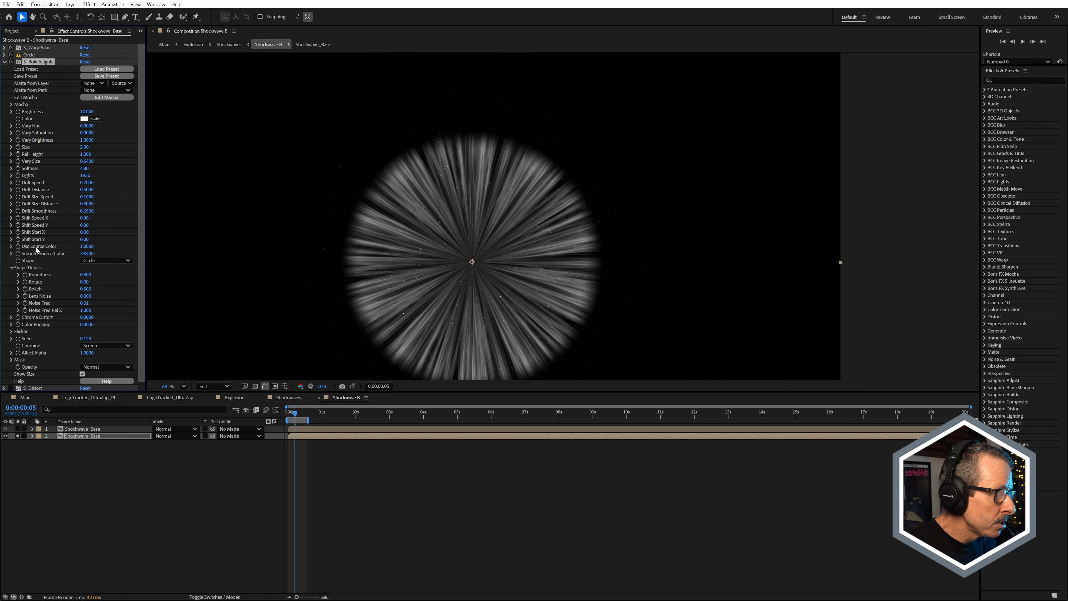
scroll(412, 242, up, 3)
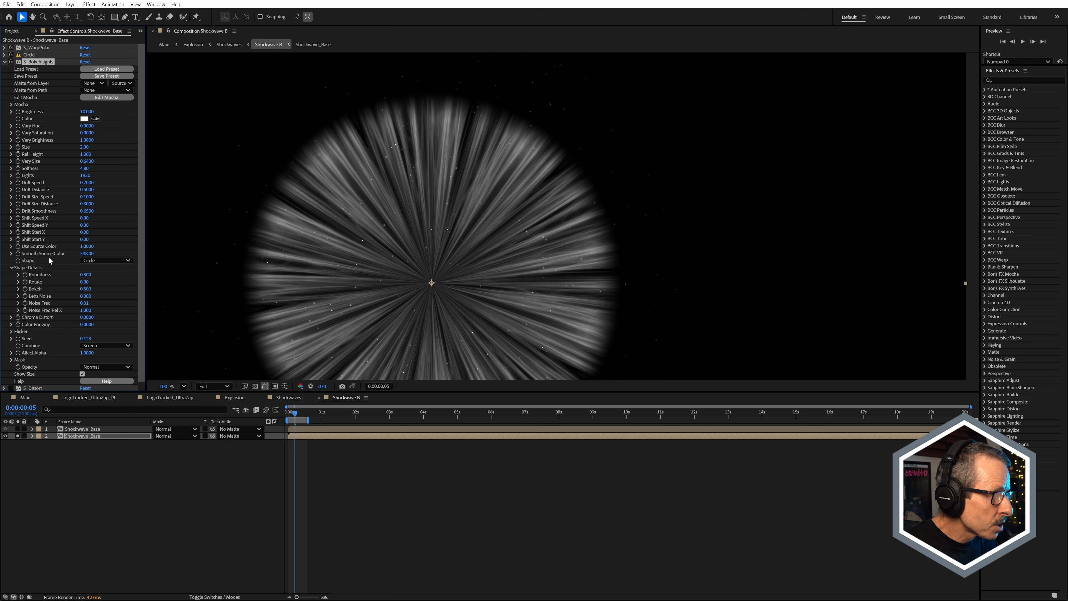
Step: Try Smooth Source Color of S_BokehLights at 0 and at 1085, comparing how the particles inside and outside the disc change
click(87, 254)
text(0)
key(Return)
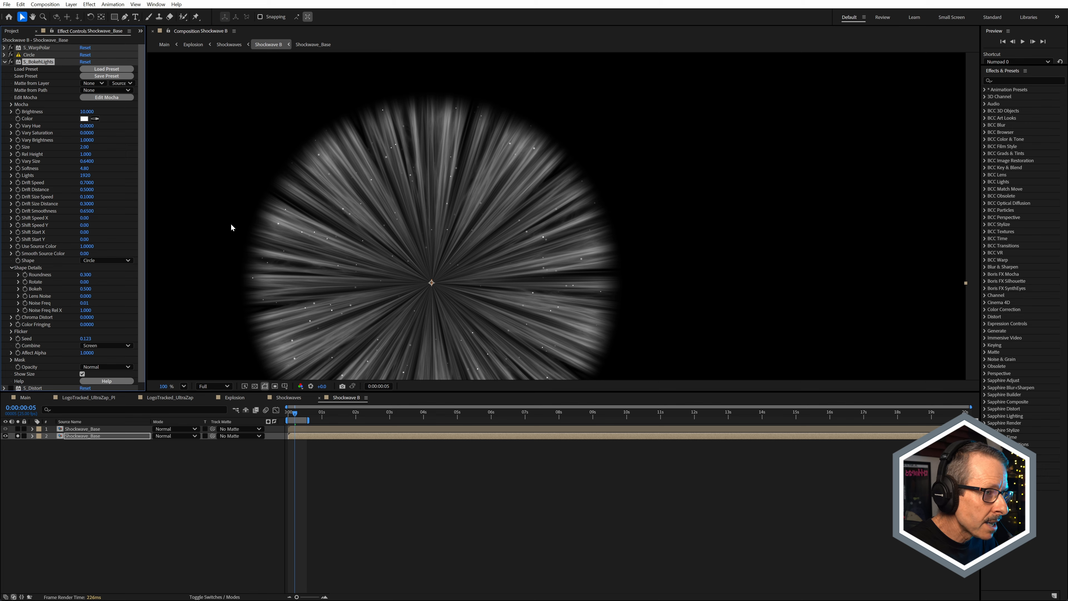
scroll(230, 223, up, 2)
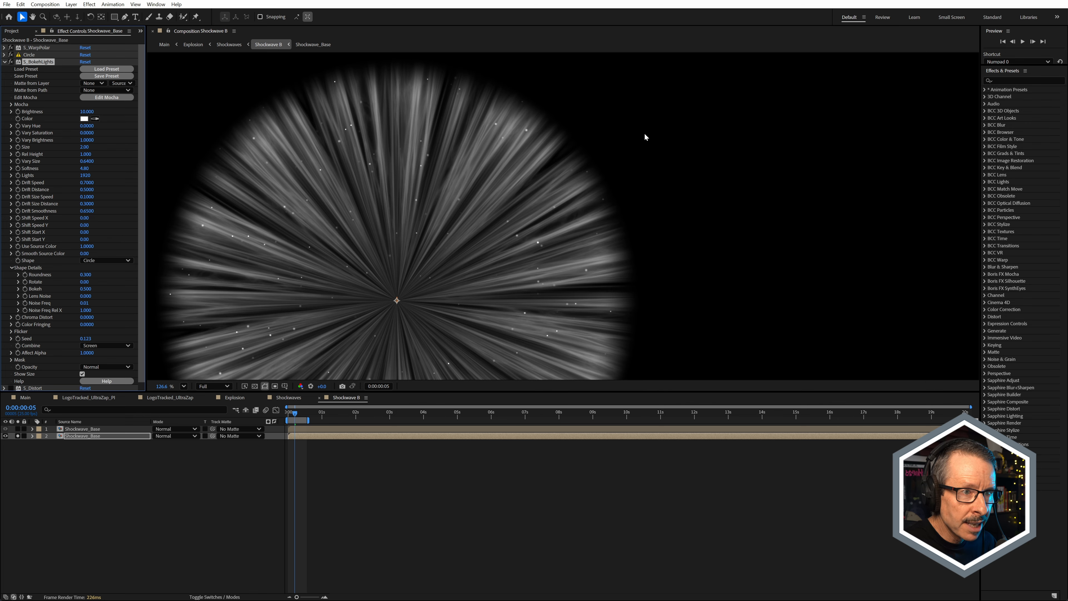
drag(86, 253, 410, 287)
scroll(653, 221, up, 3)
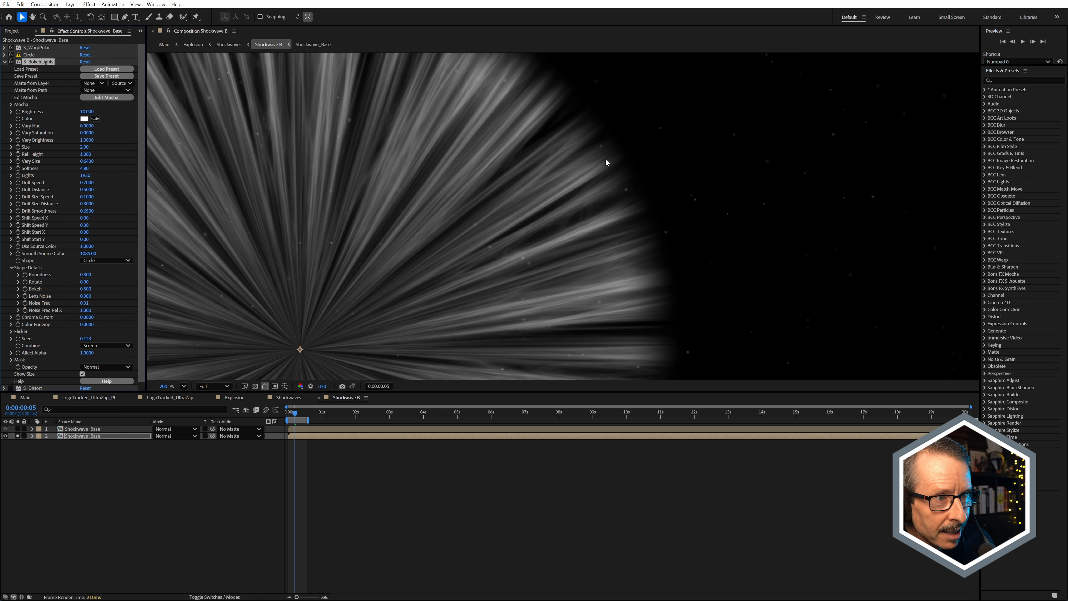
scroll(686, 212, down, 5)
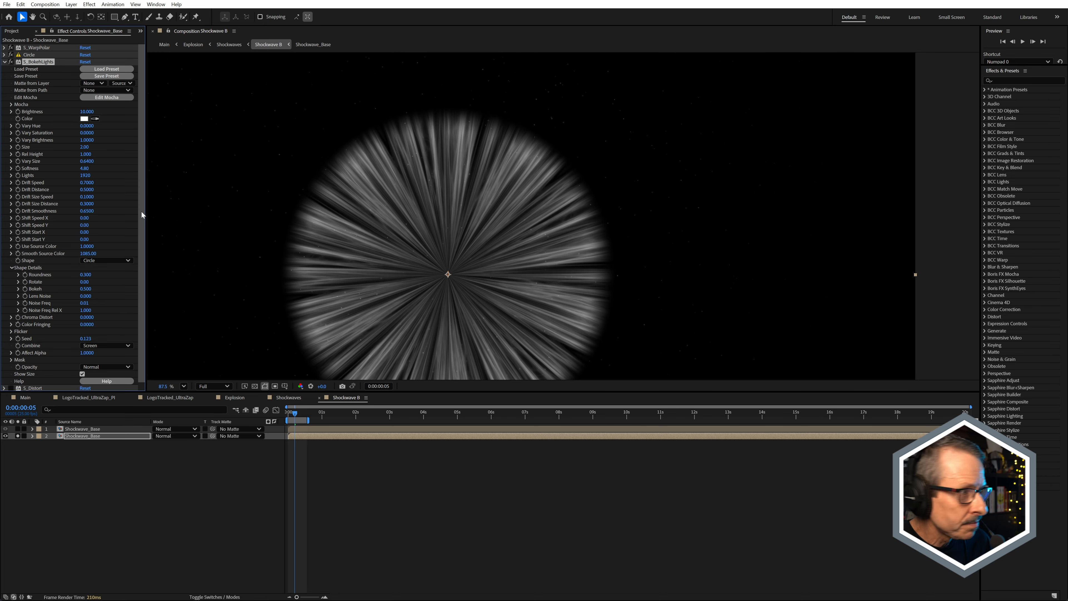
scroll(527, 250, down, 2)
Step: Go to frame 8, solo only the upper Shockwave_Base layer, and select it to show its Circle effect
click(302, 416)
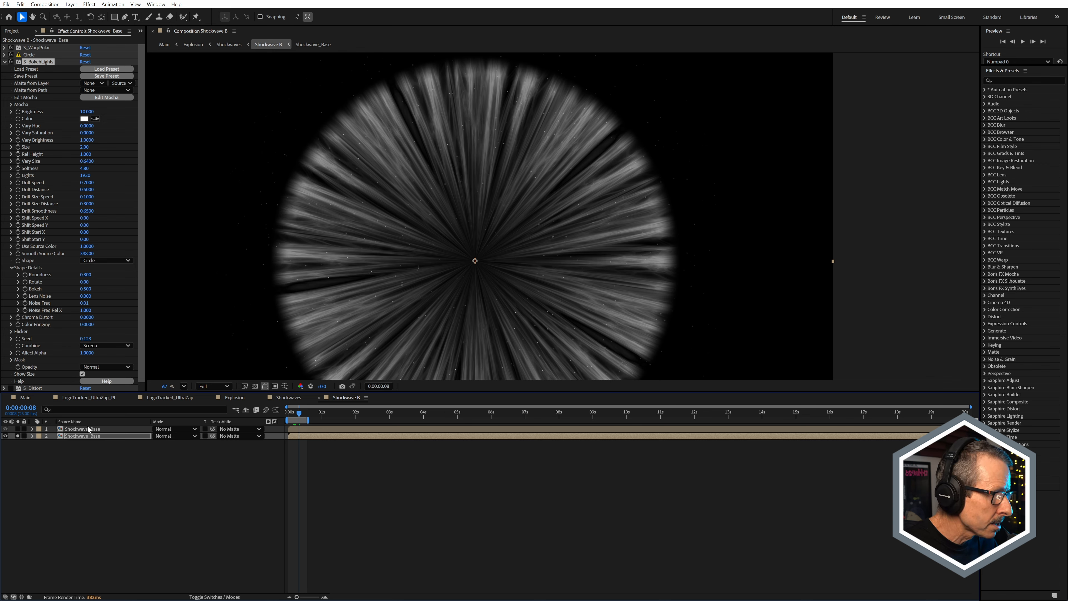
click(17, 429)
click(17, 436)
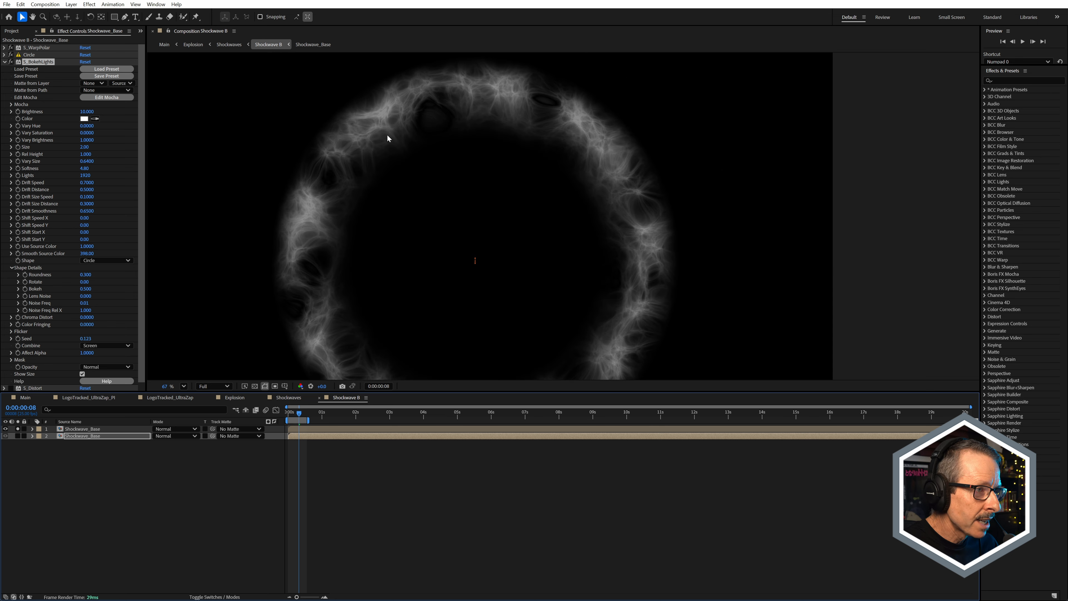
click(82, 429)
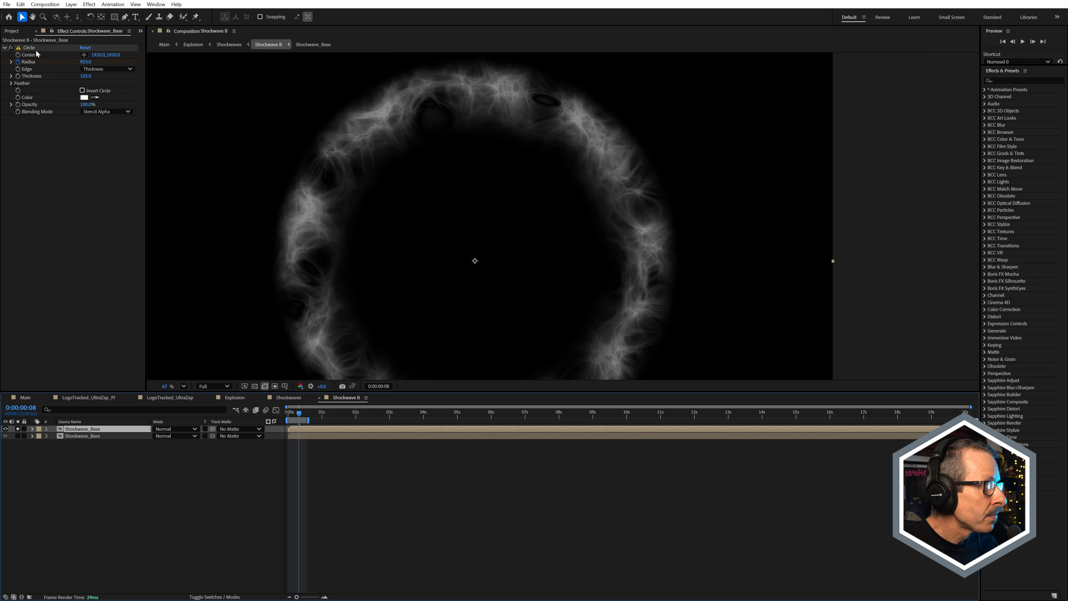
Step: Scrub the upper ring's animation, solo the lower Shockwave_Base layer as well, and scrub both together to frame 8
drag(290, 411, 296, 416)
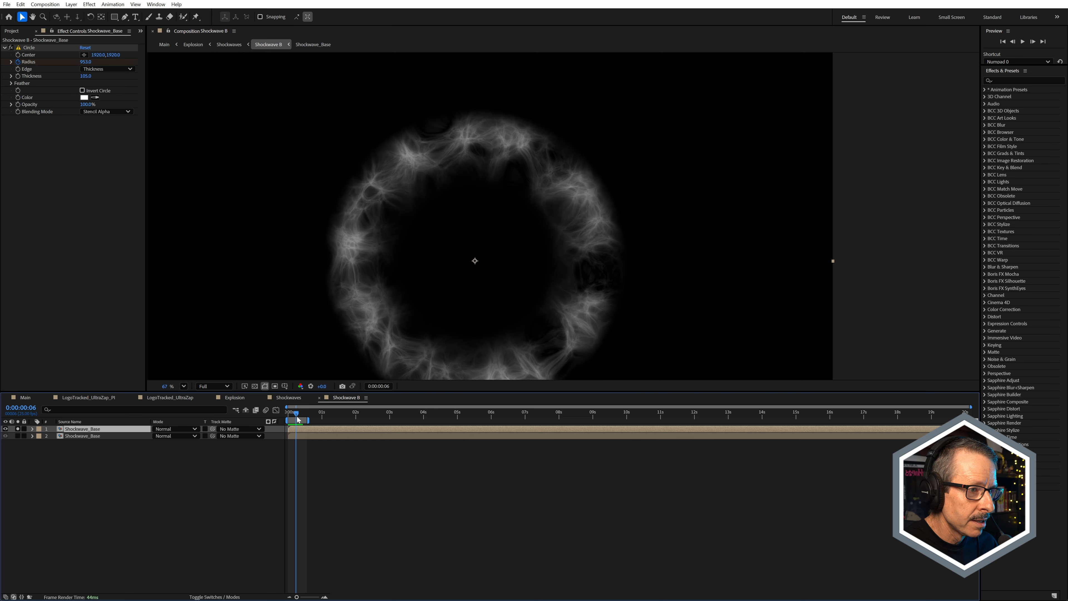
click(17, 436)
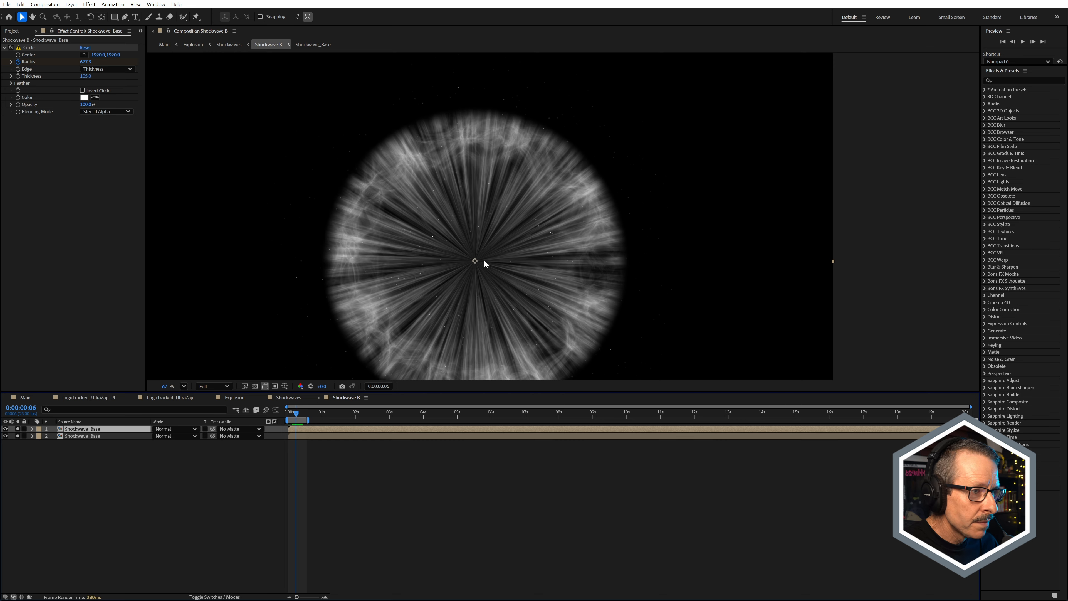
drag(290, 410, 299, 411)
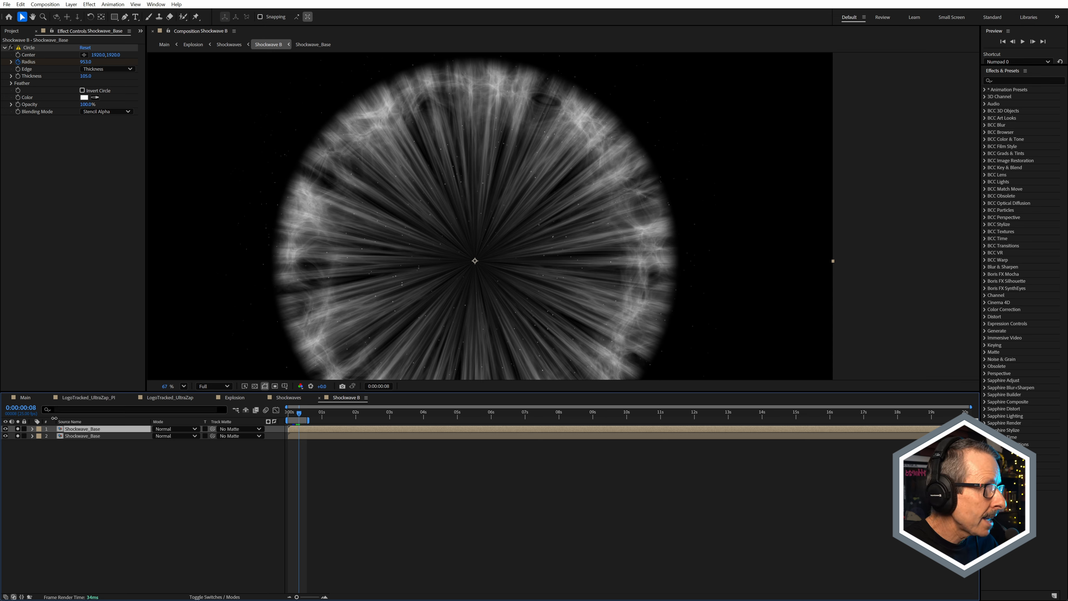
Step: Collapse S_BokehLights on the lower Shockwave_Base layer, re-enable its S_Distort effect, and examine the distorted ring
click(51, 437)
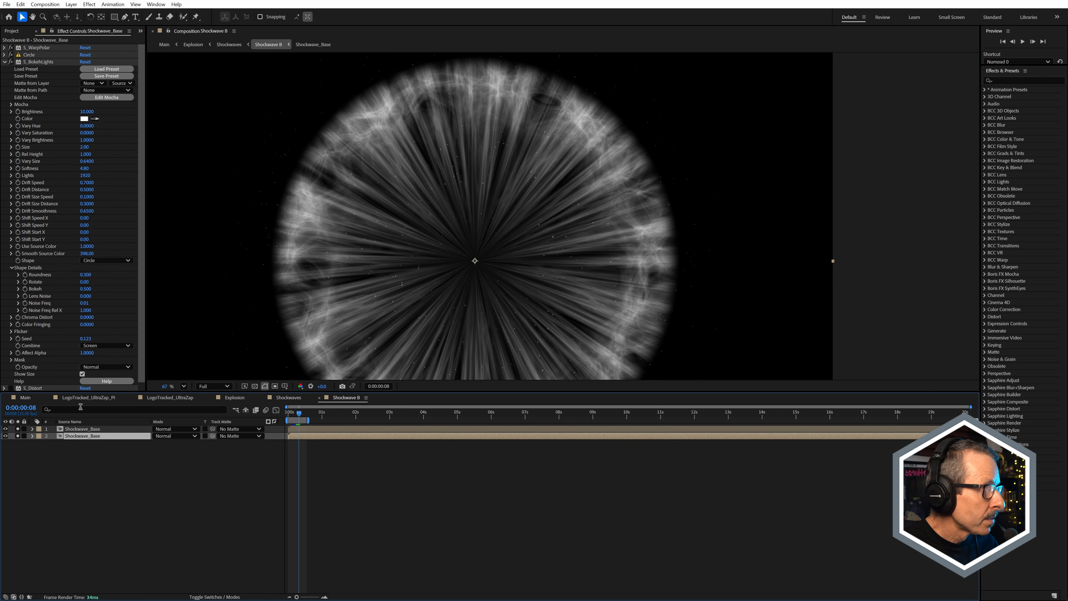
click(5, 62)
click(30, 69)
click(11, 69)
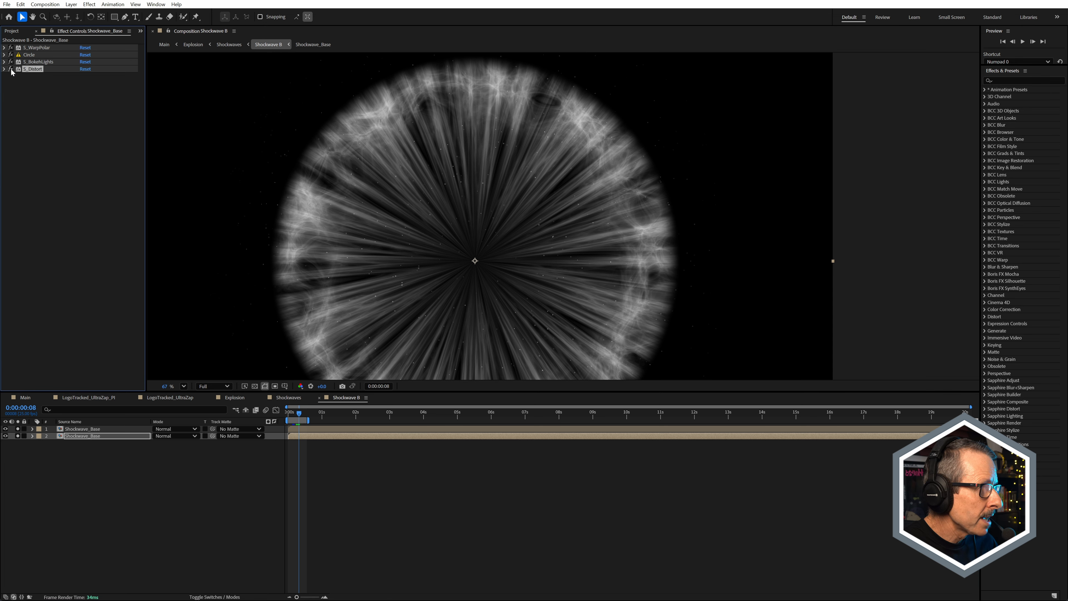
key(period)
scroll(628, 77, up, 1)
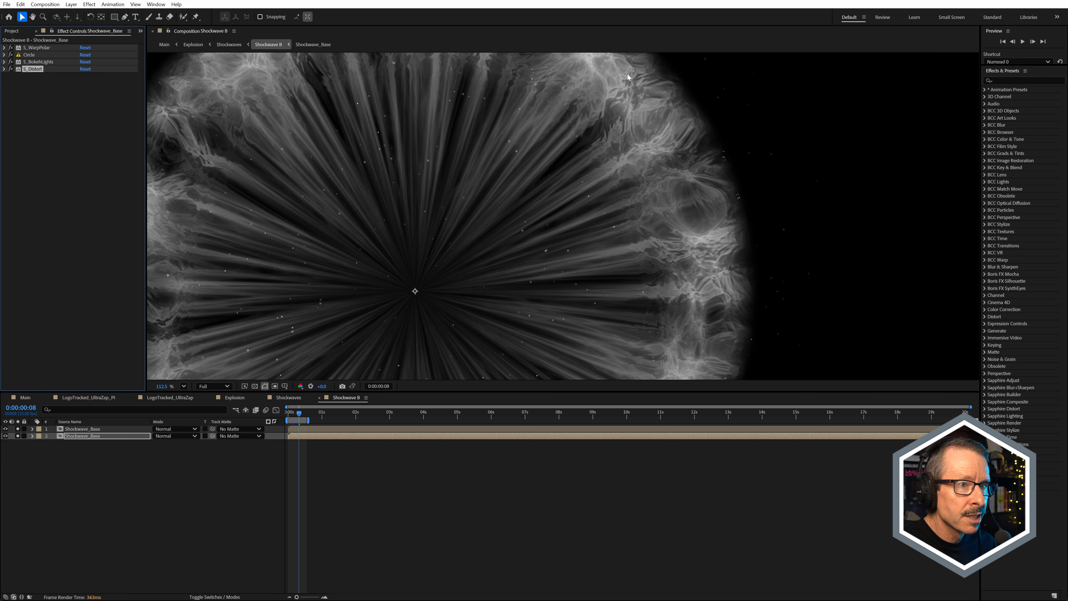
Step: Expand the S_Distort settings and check which layer is used as its Lens
click(4, 69)
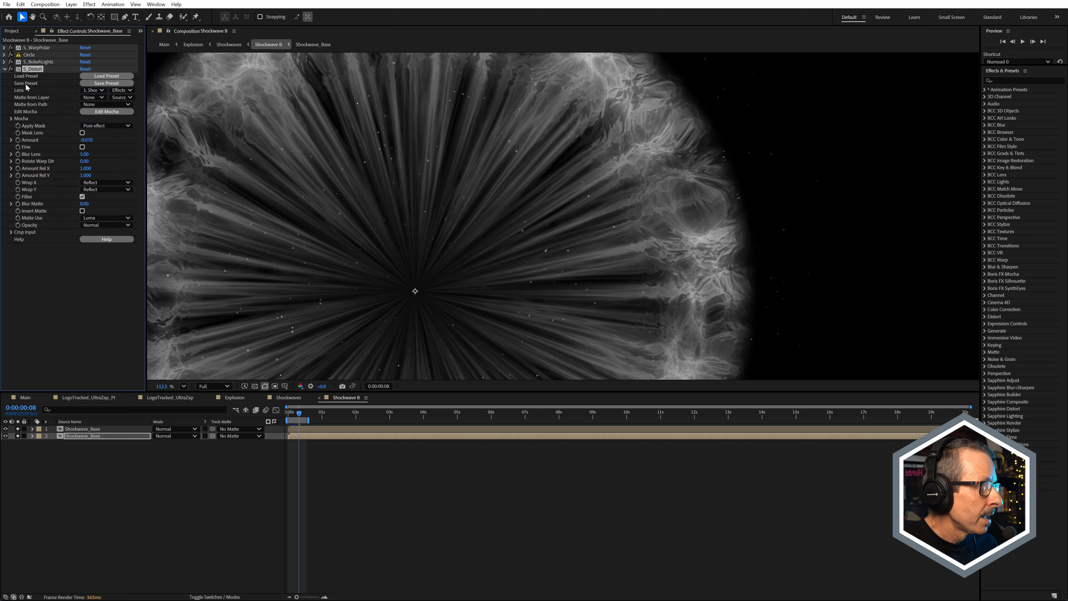
click(101, 90)
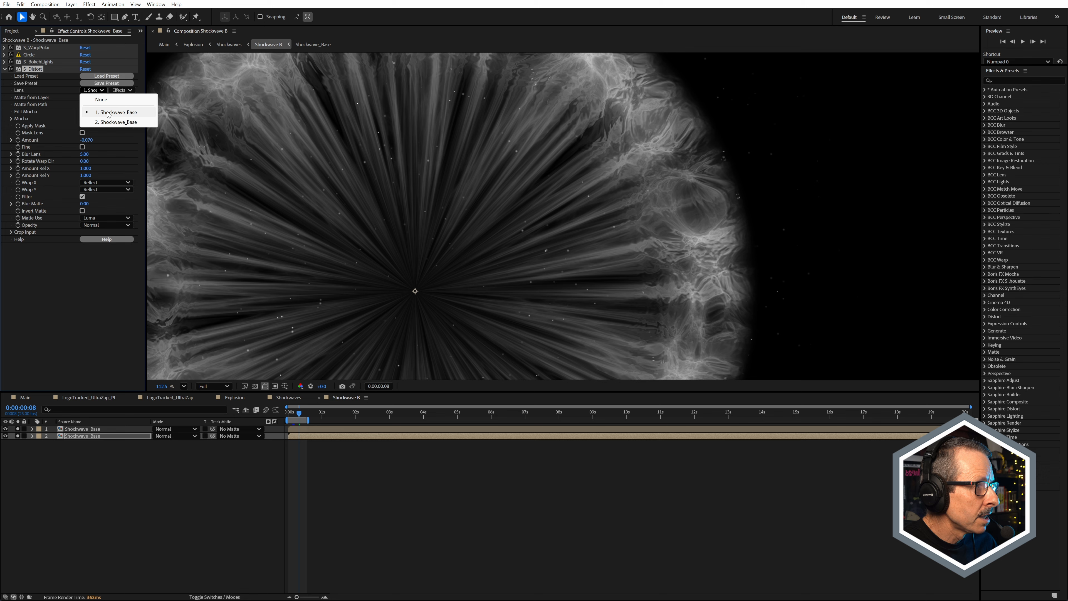
Step: Return to the Shockwaves composition and examine the combined Shockwave A and B rings around frame 8
click(94, 459)
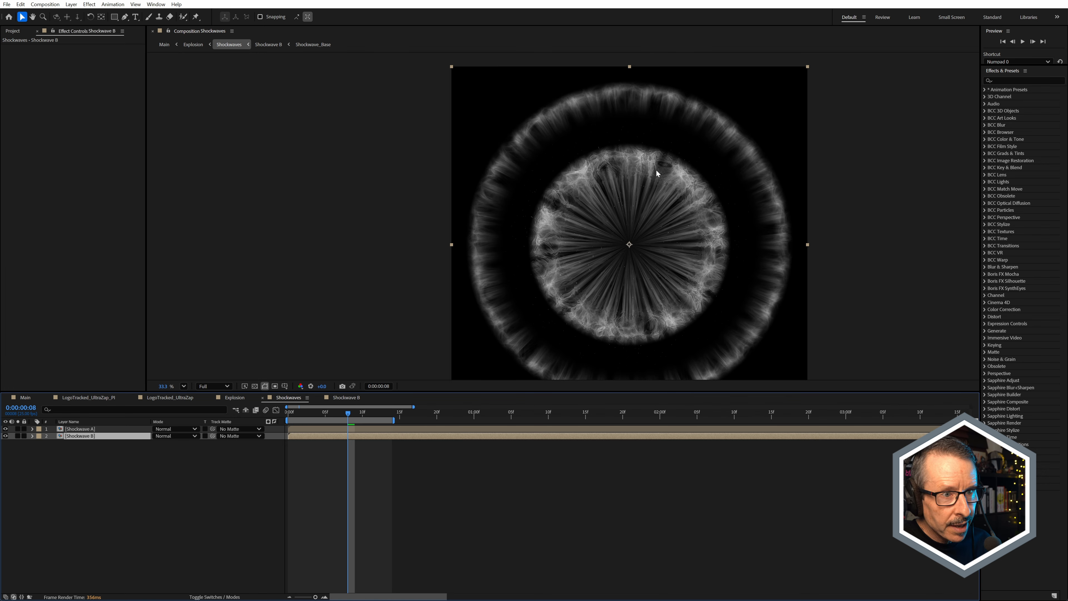
mouse_move(346, 422)
mouse_down()
mouse_move(325, 421)
mouse_move(350, 416)
mouse_up()
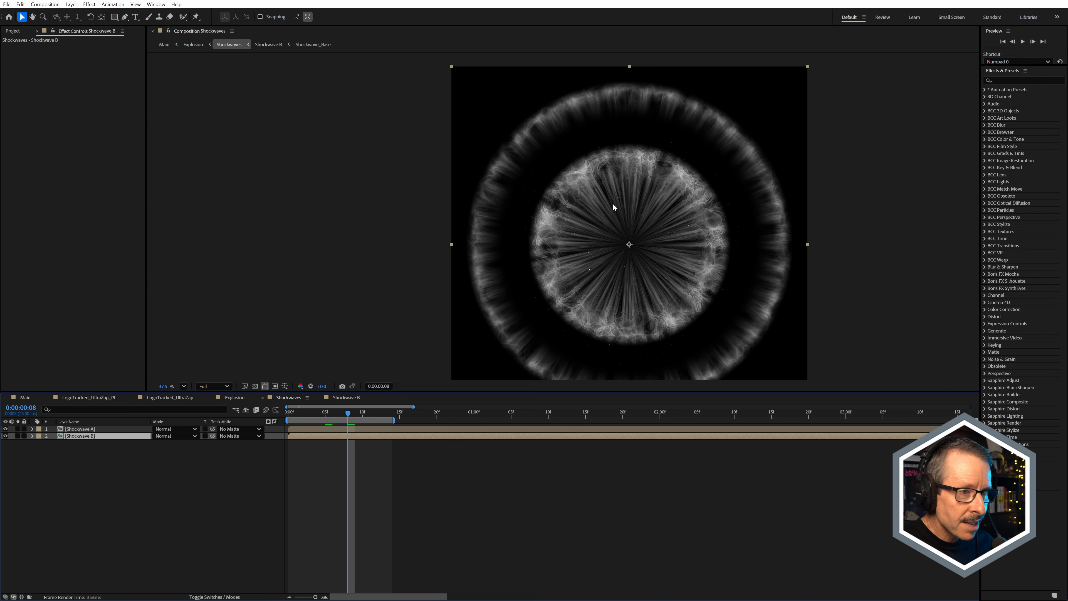
scroll(612, 202, up, 3)
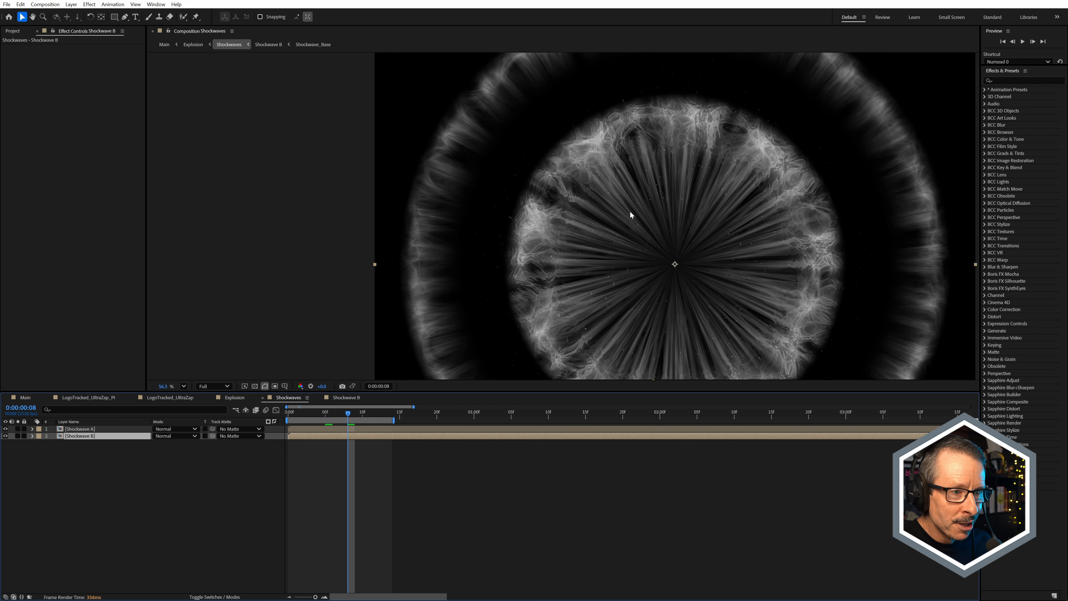
Step: Close the Shockwaves and Shockwave B compositions, and solo the lower Shockwaves layer in Explosion
click(262, 397)
click(262, 398)
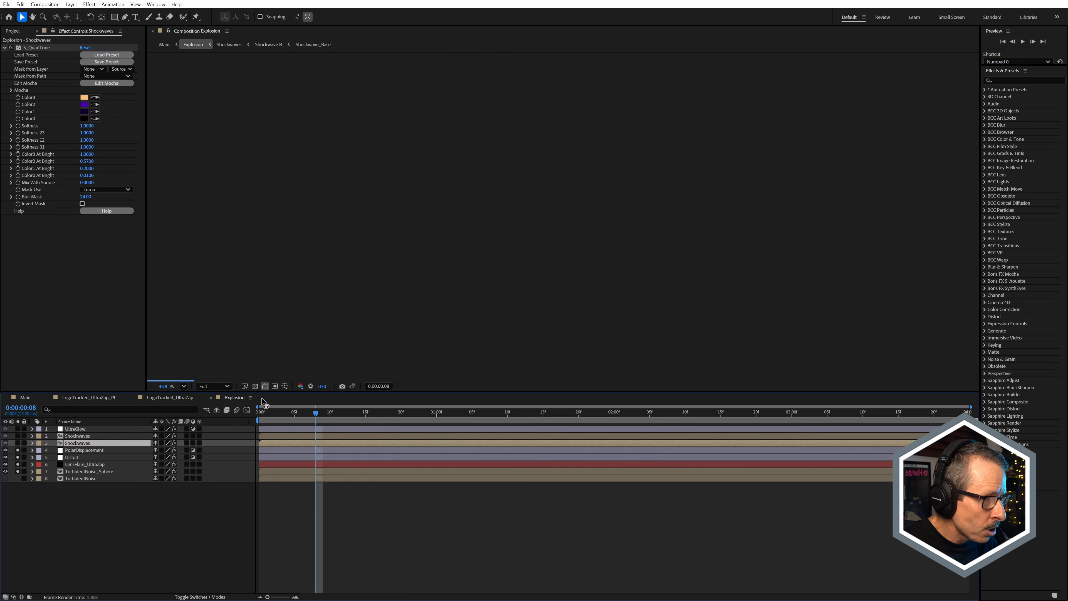
click(17, 442)
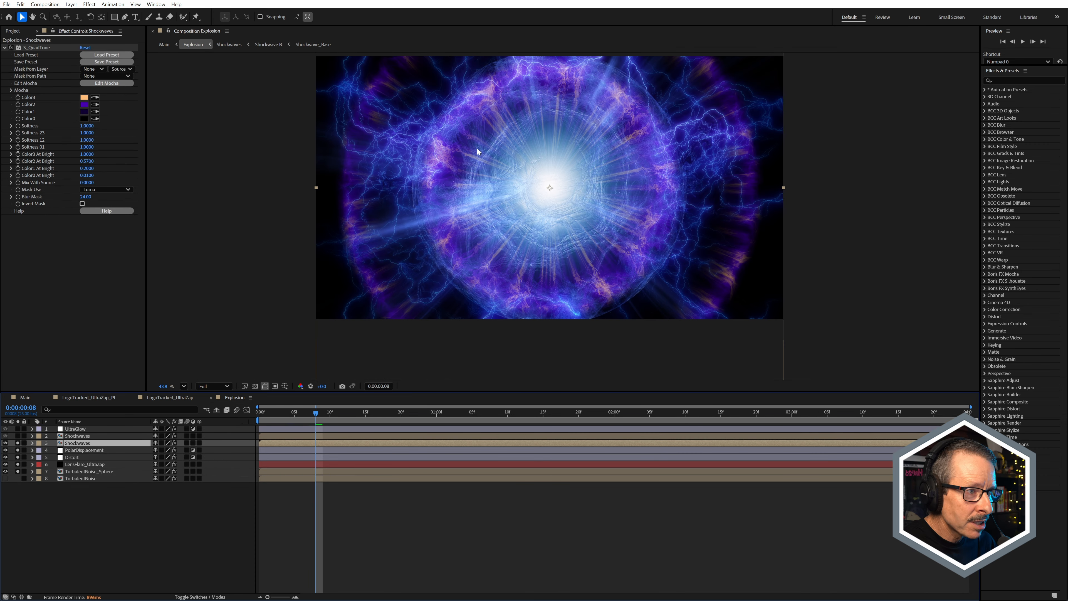
Step: Toggle S_QuadTone off and back on for the lower Shockwaves layer and examine the coloured rings up close
click(12, 47)
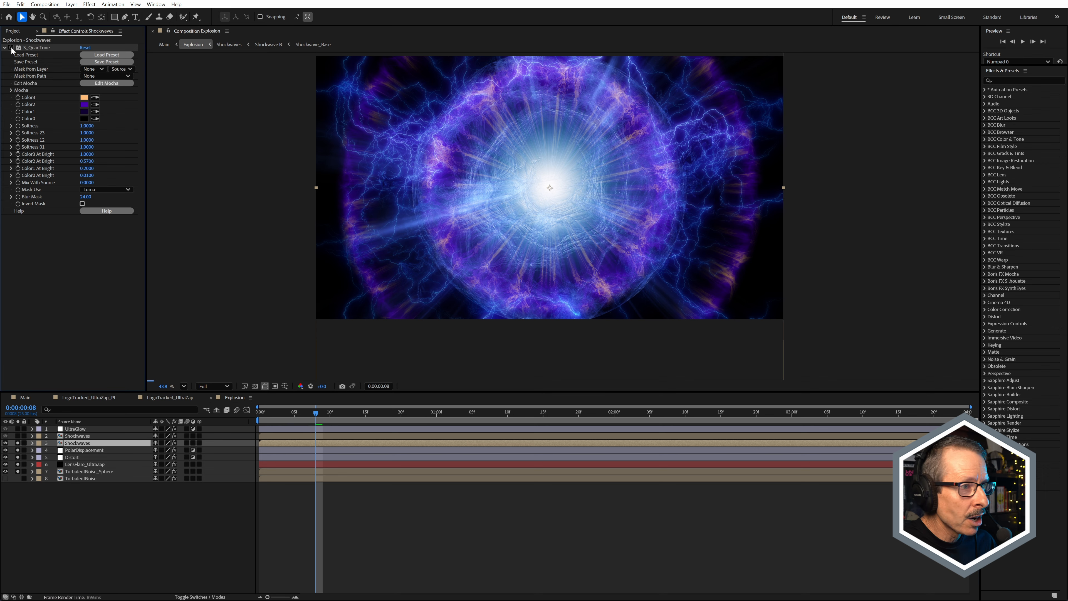
click(11, 48)
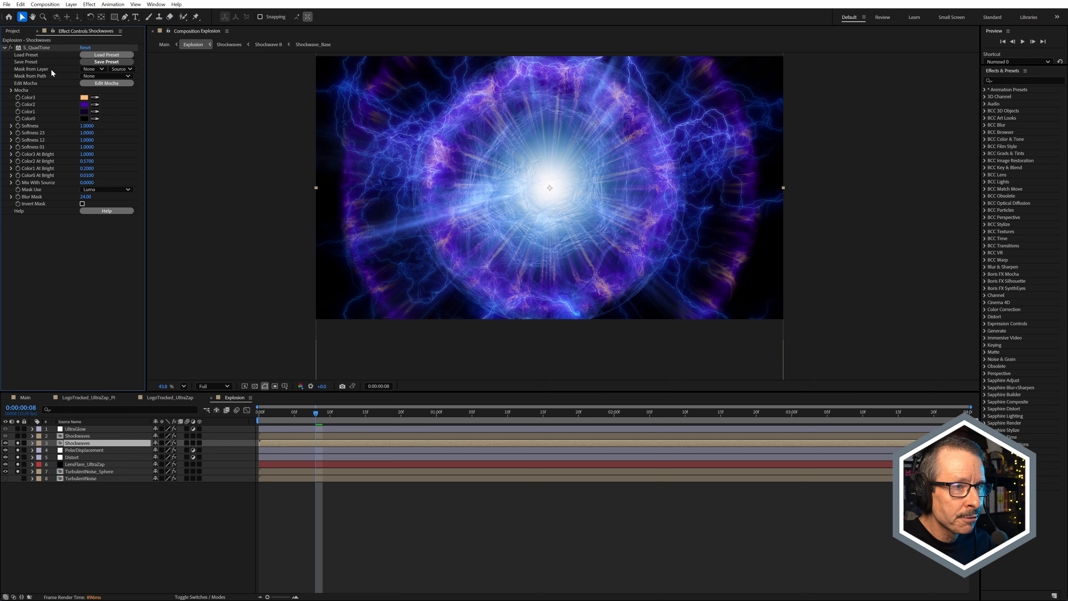
scroll(591, 167, up, 1)
scroll(591, 167, up, 1)
scroll(591, 164, down, 1)
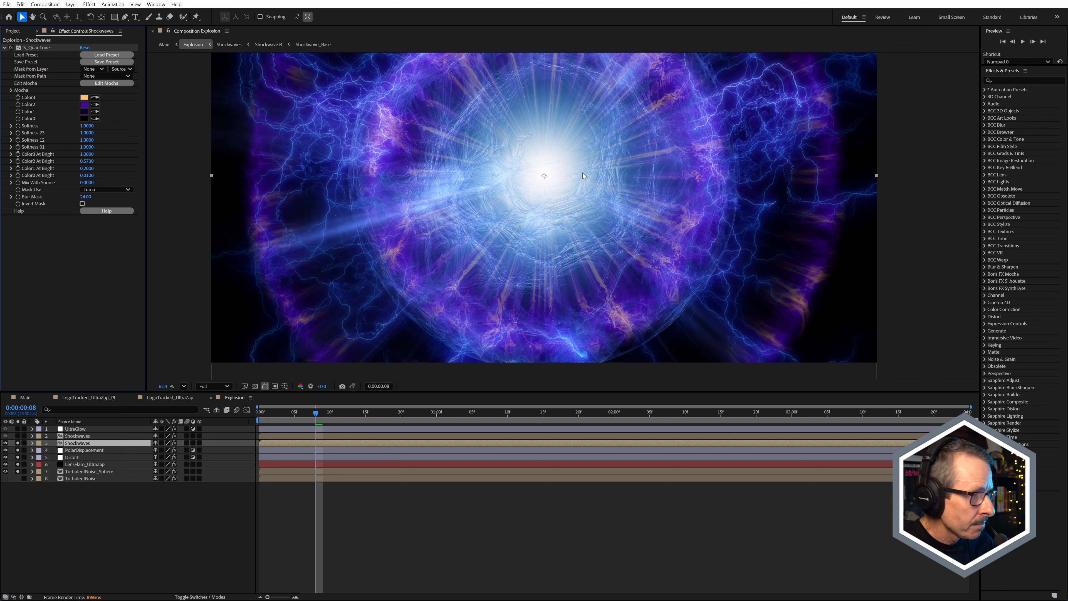
Step: Display the layers' blending modes and solo the upper Shockwaves layer, comparing the explosion with and without it
click(75, 436)
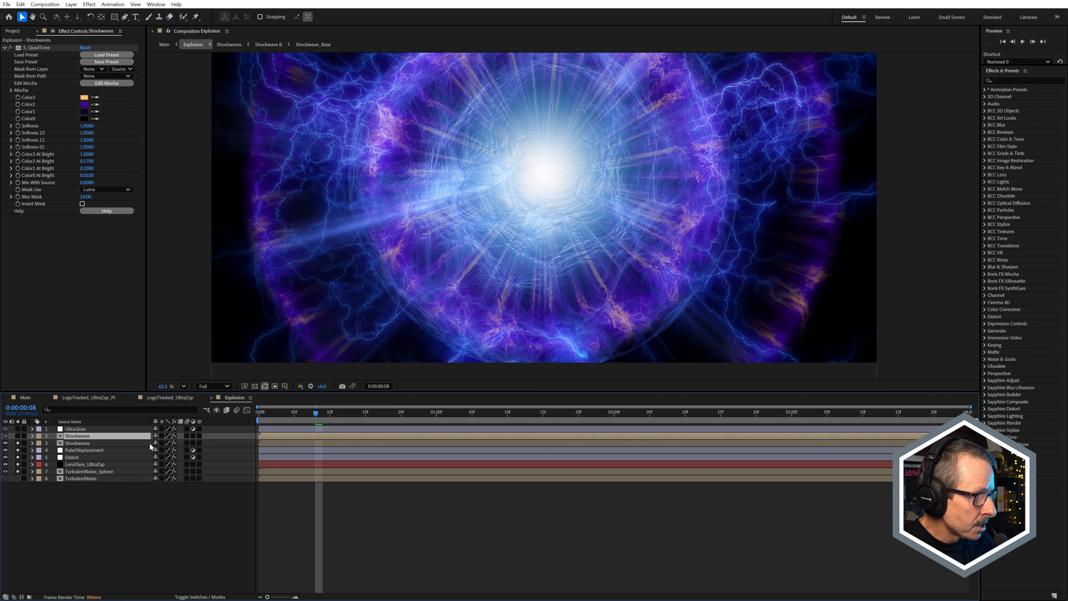
key(F4)
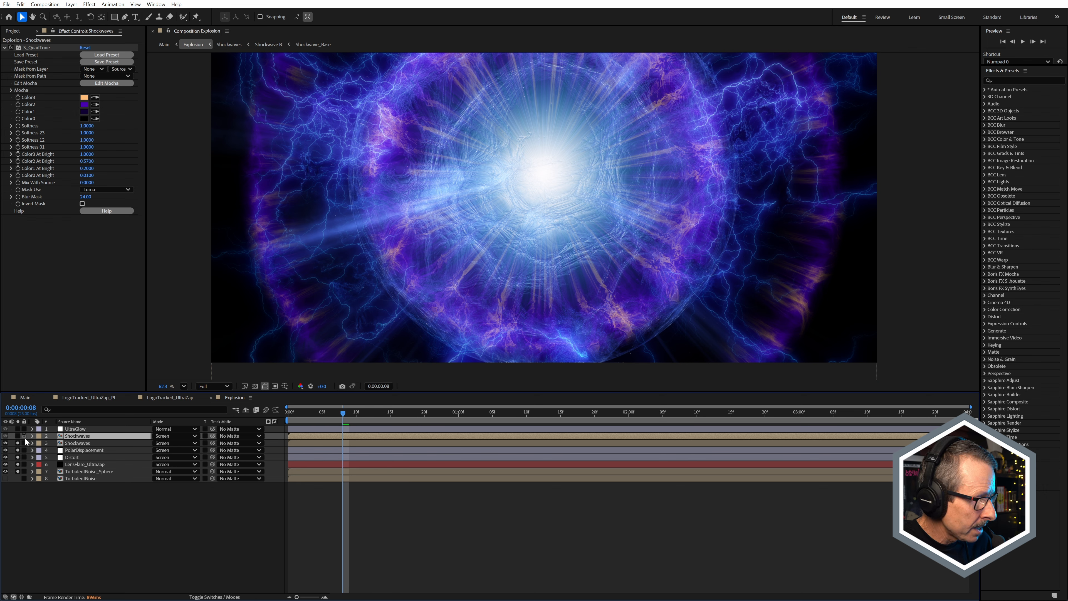
click(17, 436)
click(18, 436)
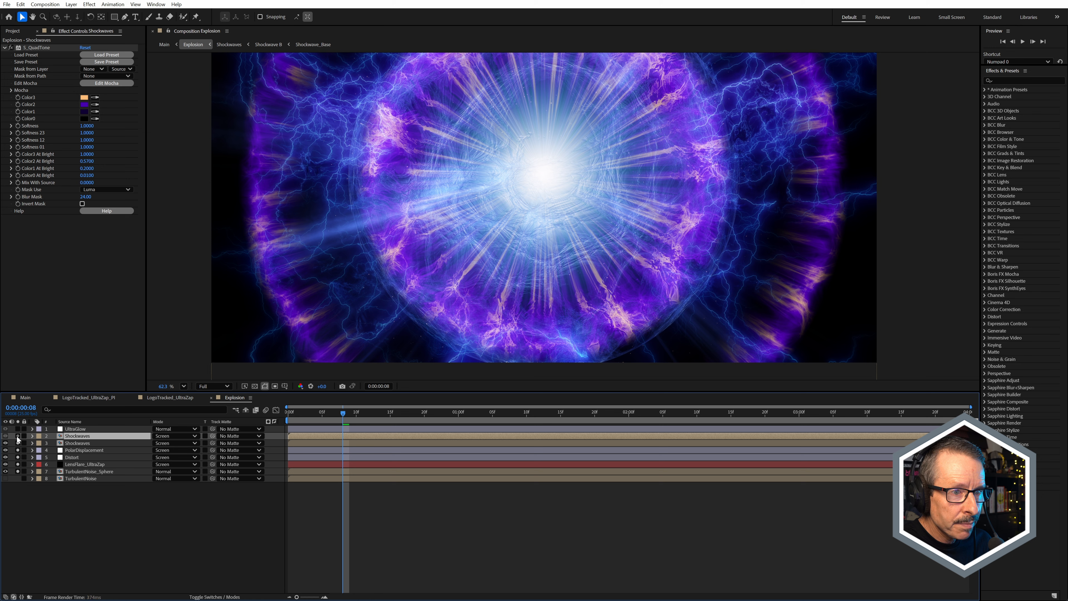
click(17, 437)
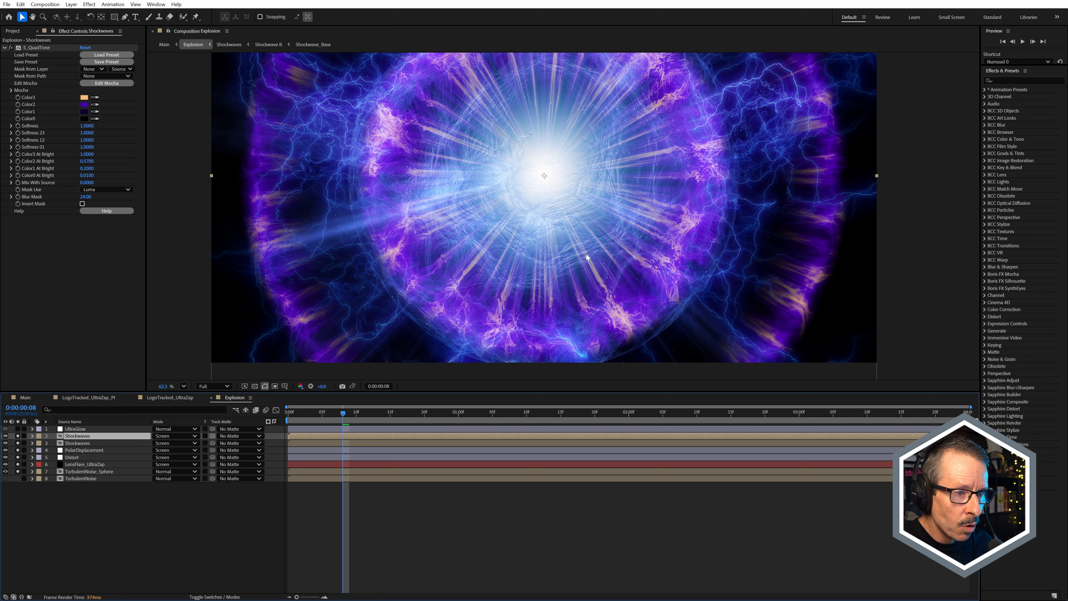
Step: Select and solo the UltraGlow adjustment layer, and examine the glow it adds to the explosion
click(75, 430)
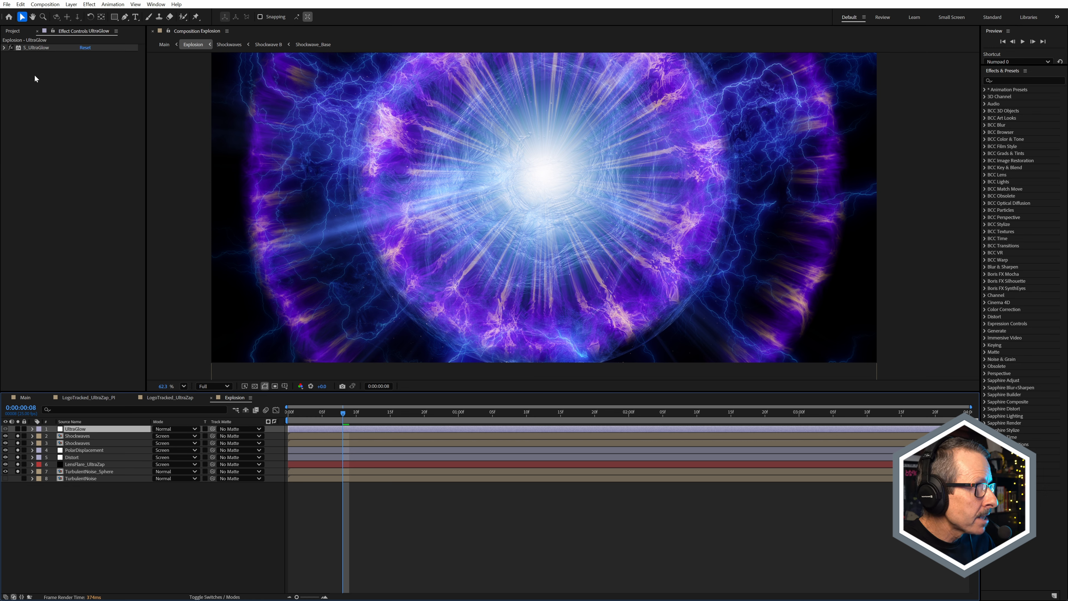
click(18, 429)
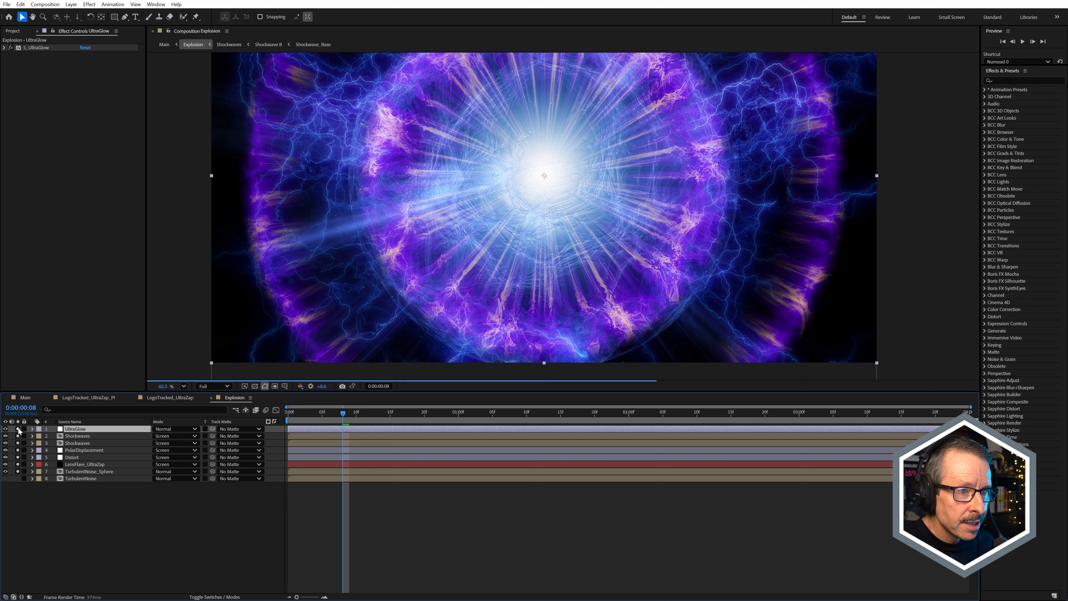
scroll(532, 165, up, 1)
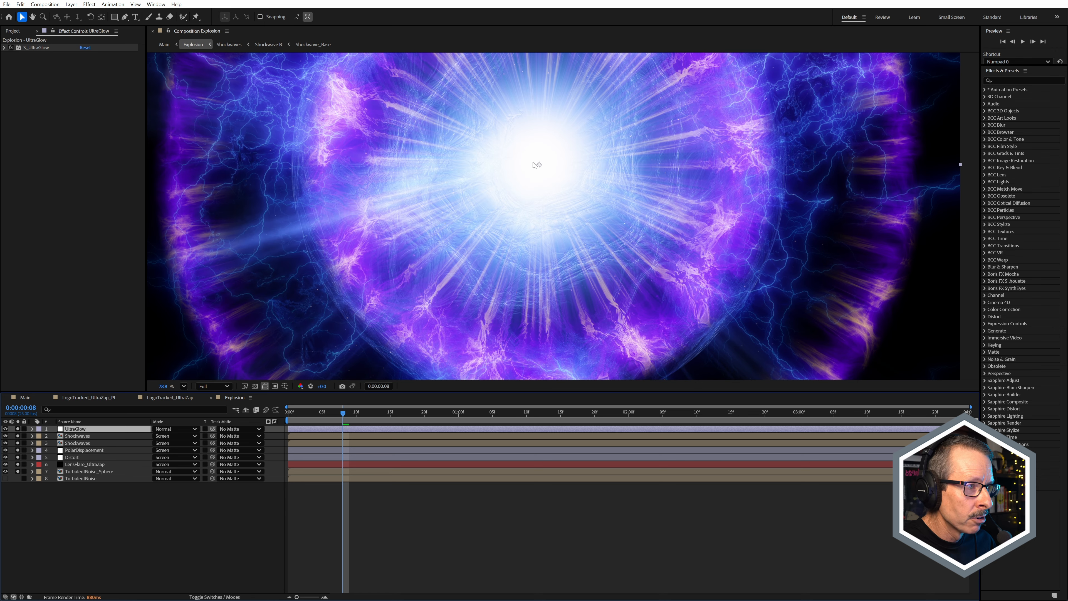
scroll(536, 168, down, 3)
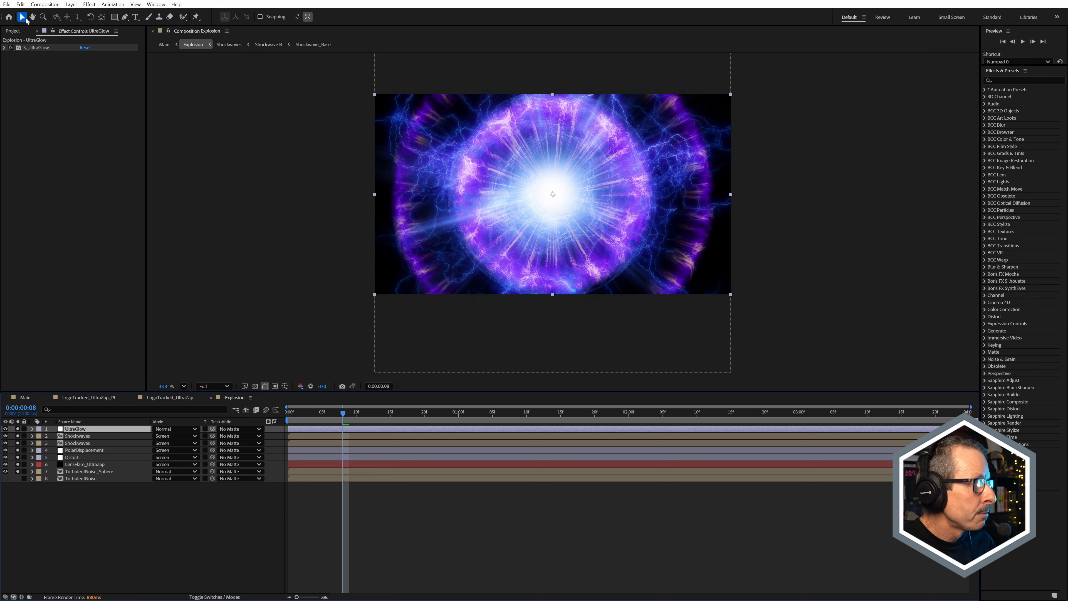
Step: Enable the proxy for the Explosion composition in the project and return to the UltraGlow layer's effect settings
click(13, 31)
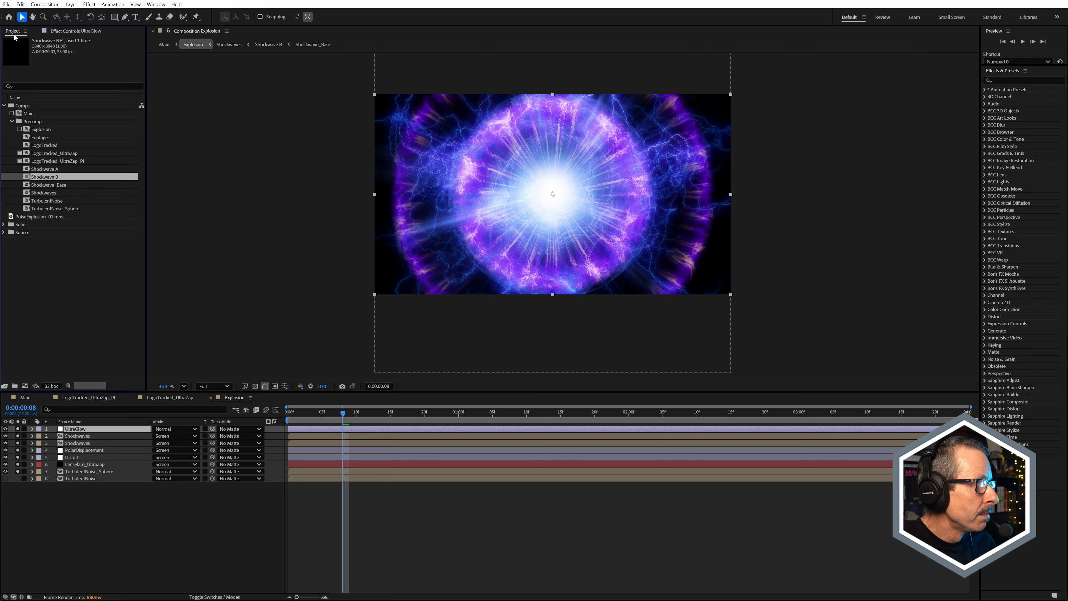
click(20, 130)
click(64, 32)
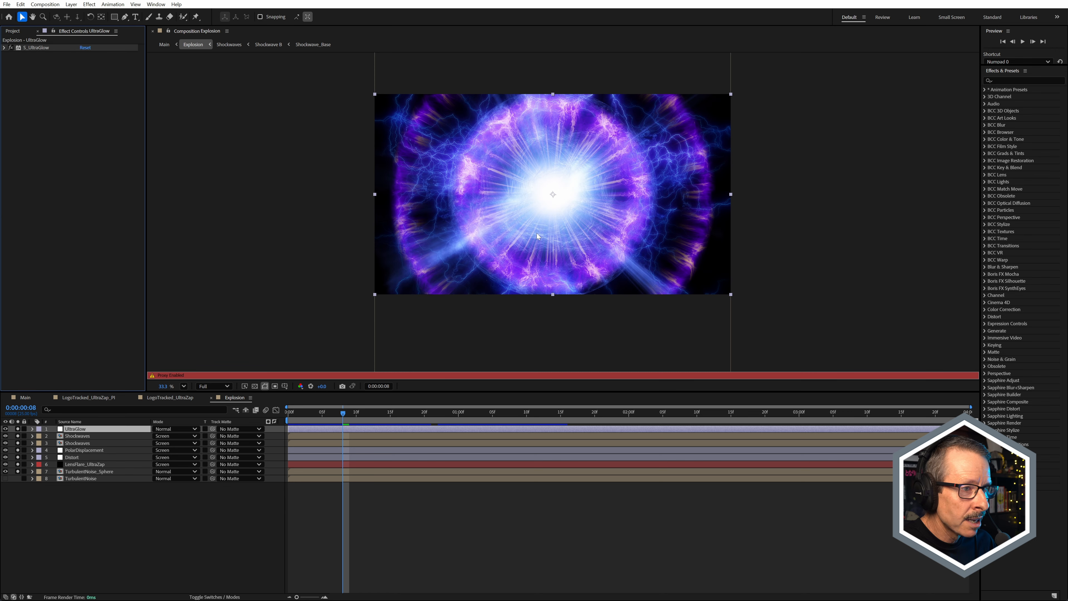
Step: Scrub the Explosion composition between about frame 8 and 0:00:01:03 and examine how the explosion fades out
scroll(539, 224, up, 3)
drag(368, 416, 465, 423)
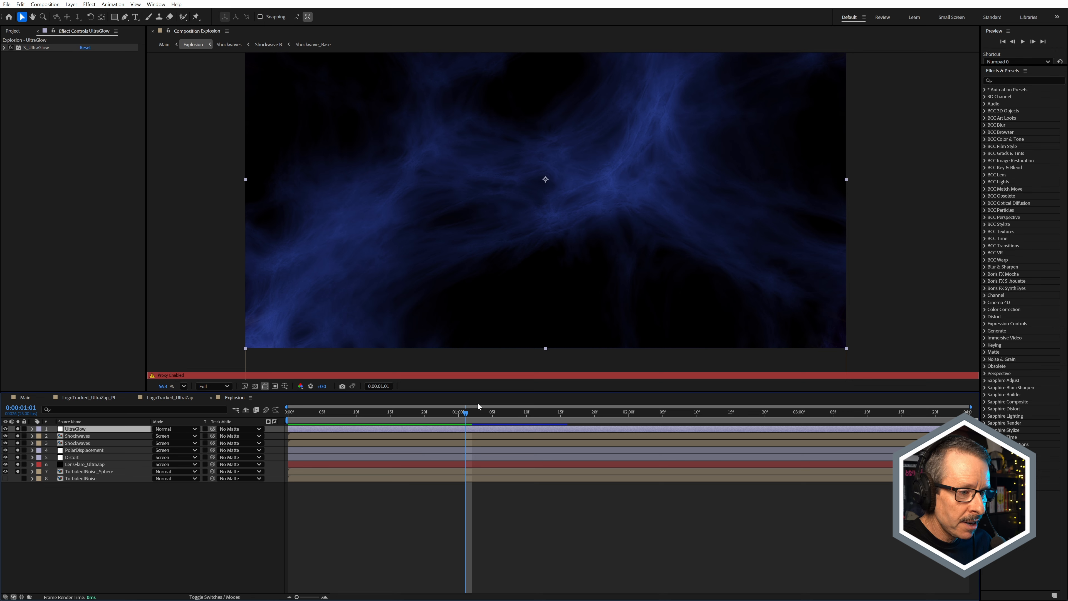
drag(465, 415, 482, 438)
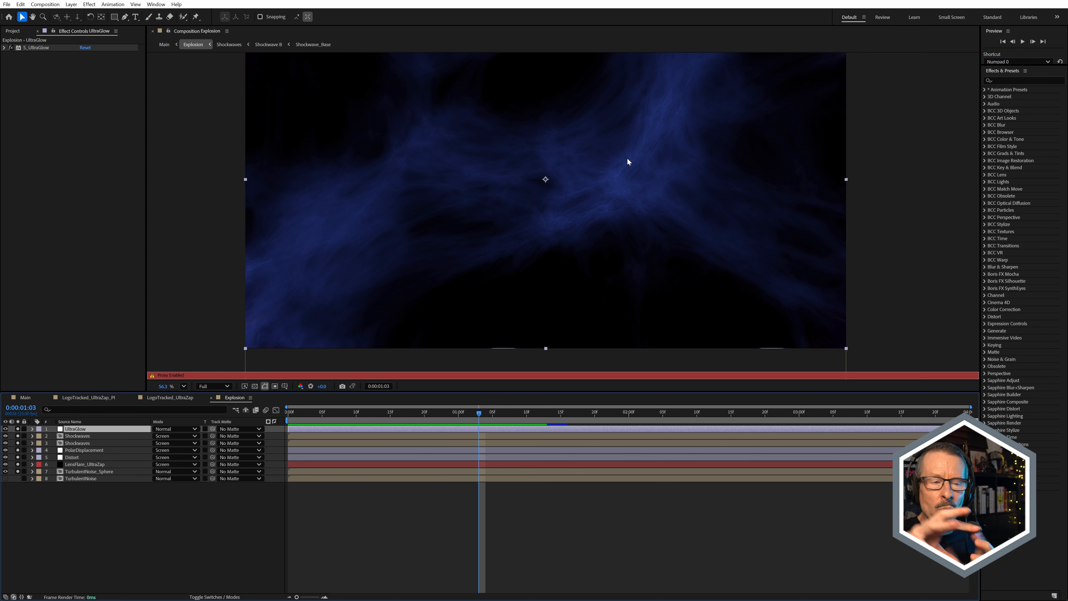
drag(480, 416, 418, 460)
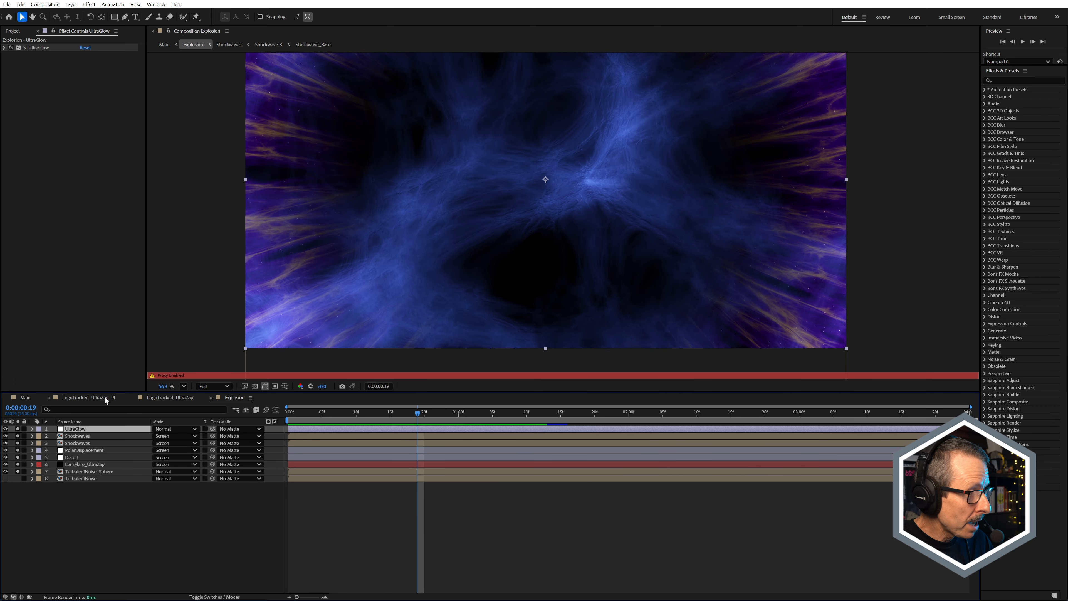
Step: Switch to the Main composition, move to 0:00:00:11, and examine the explosion over the warehouse footage
click(35, 399)
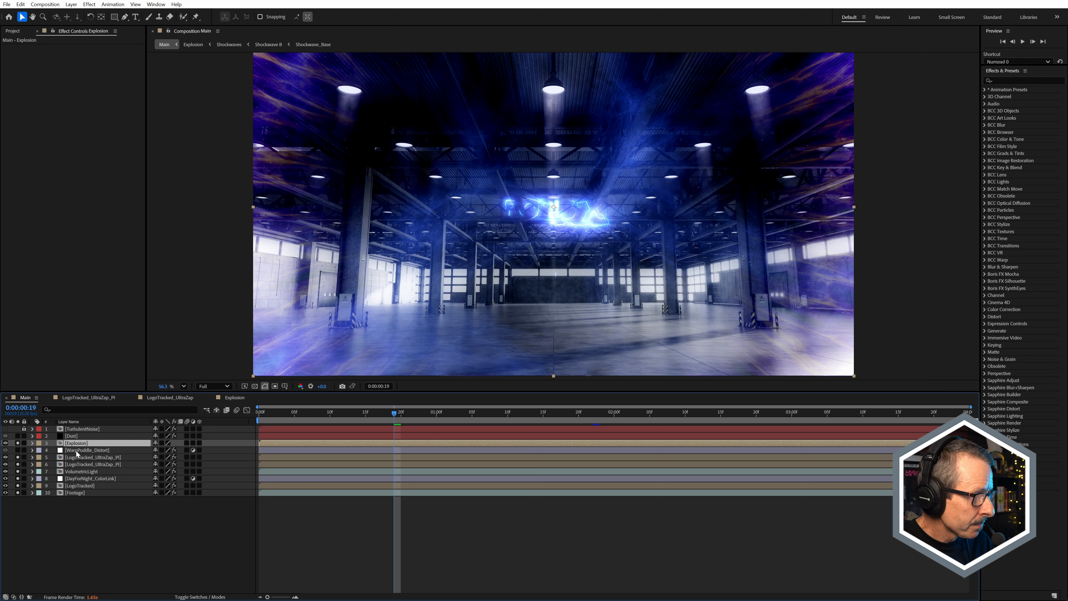
drag(402, 424, 471, 418)
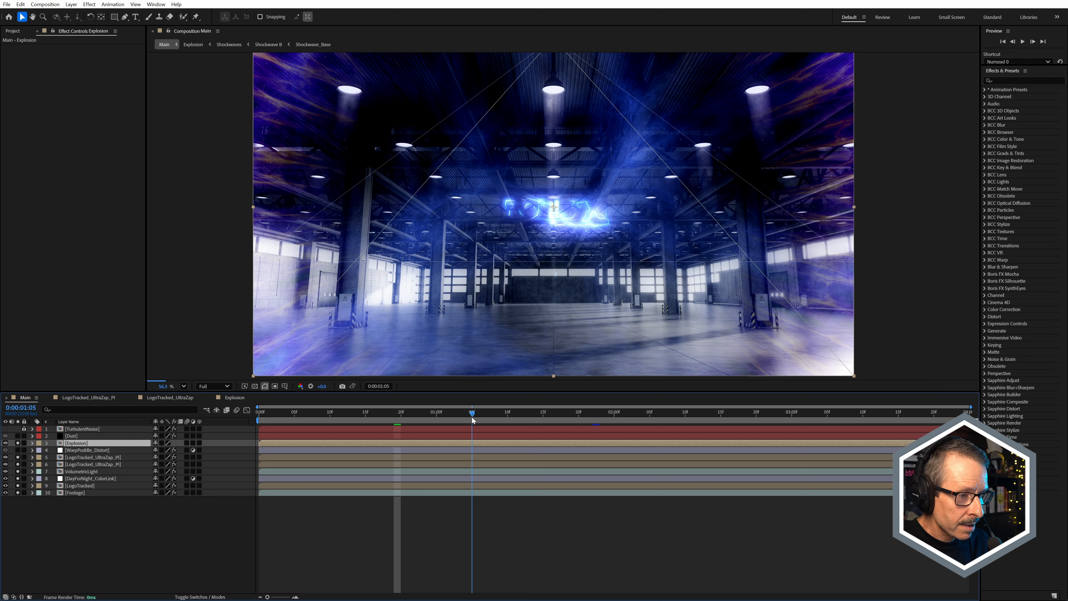
click(353, 414)
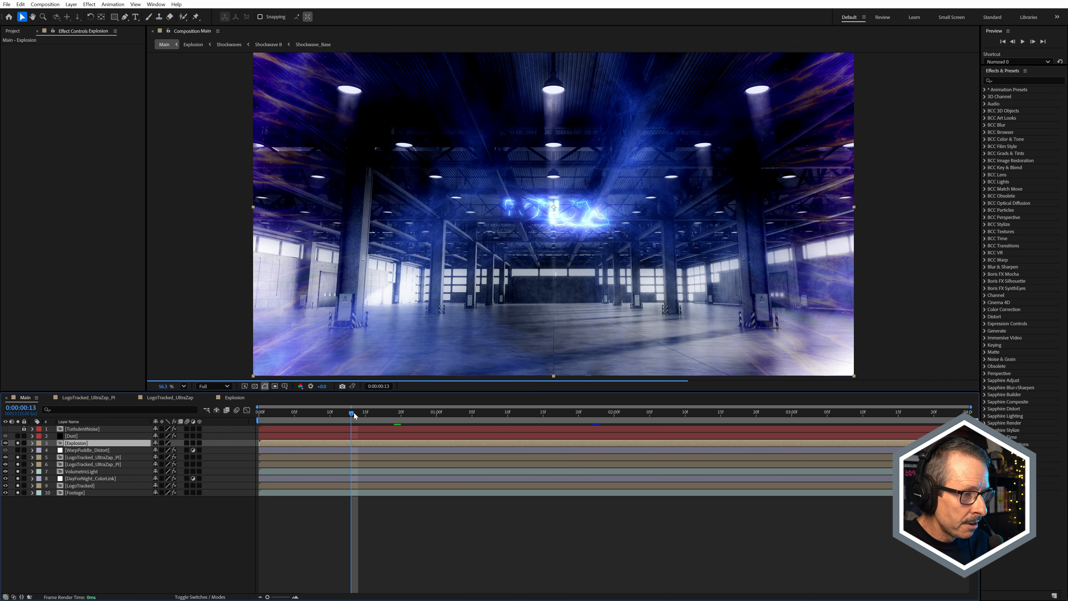
drag(353, 412, 339, 414)
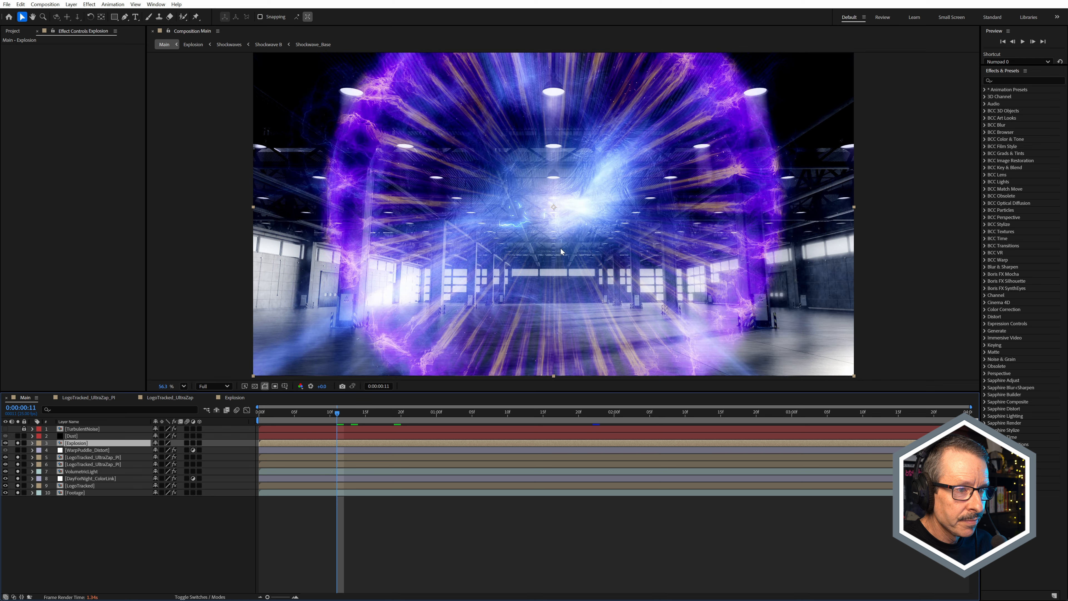
scroll(612, 183, down, 2)
scroll(611, 184, up, 4)
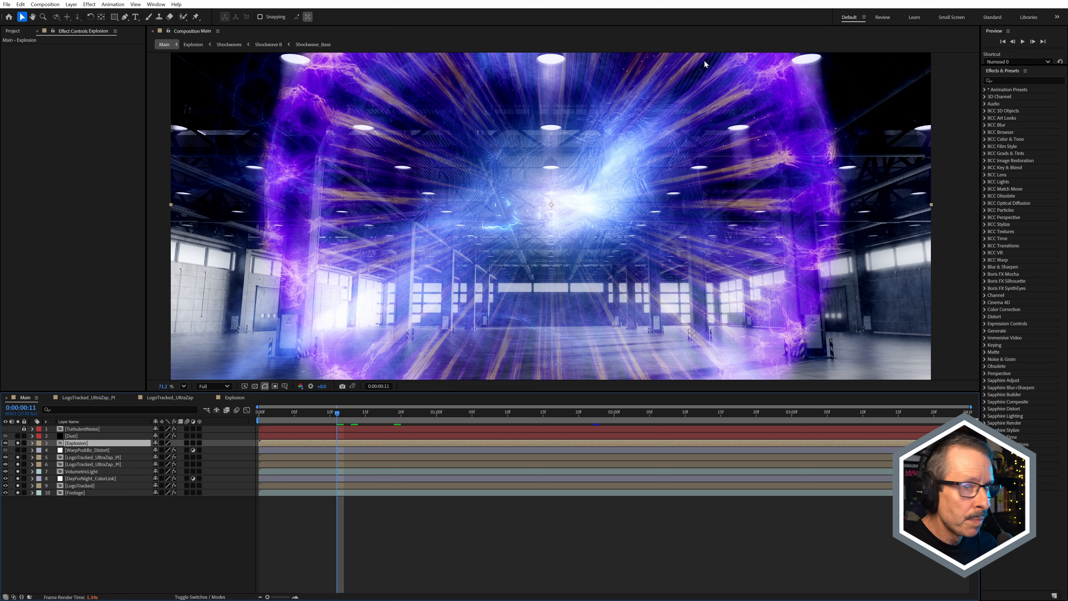
Step: Disable S_WarpPuddle and S_Distort on the WarpPuddle_Distort adjustment layer and solo that layer
click(87, 450)
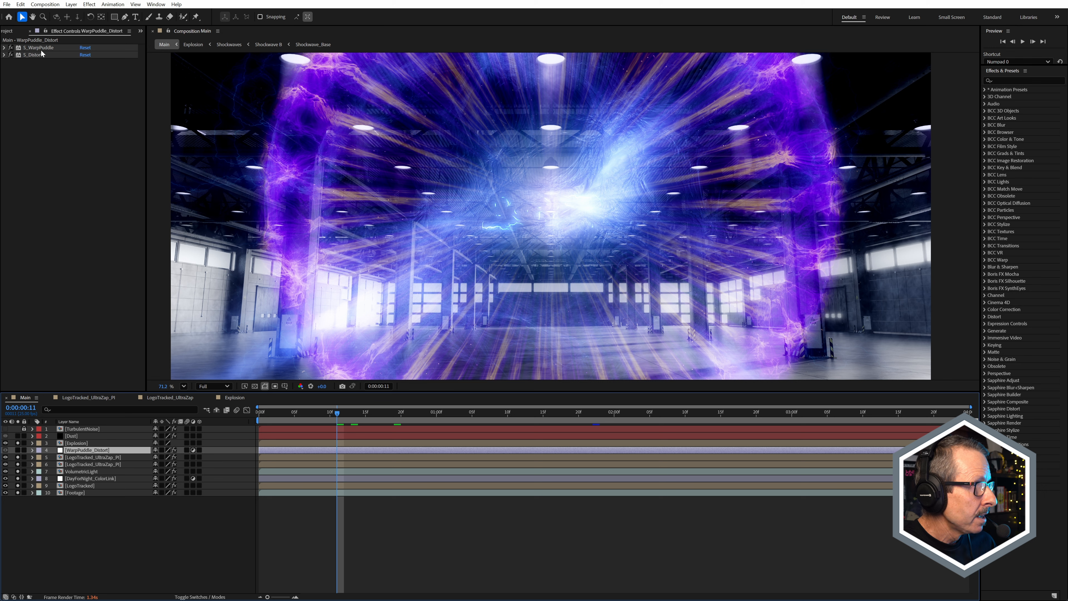
drag(11, 49, 11, 55)
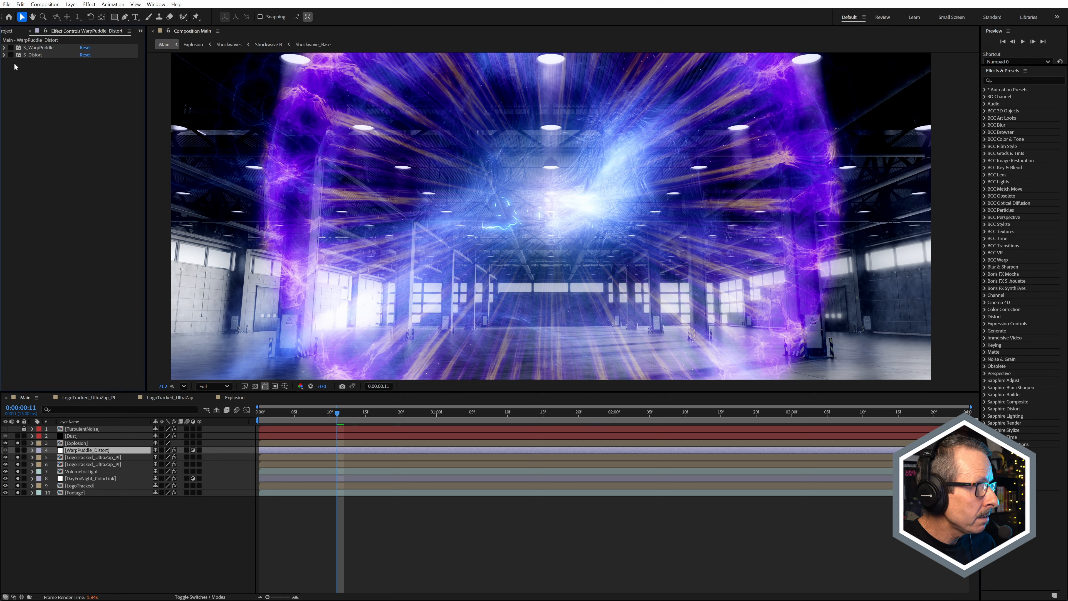
click(17, 450)
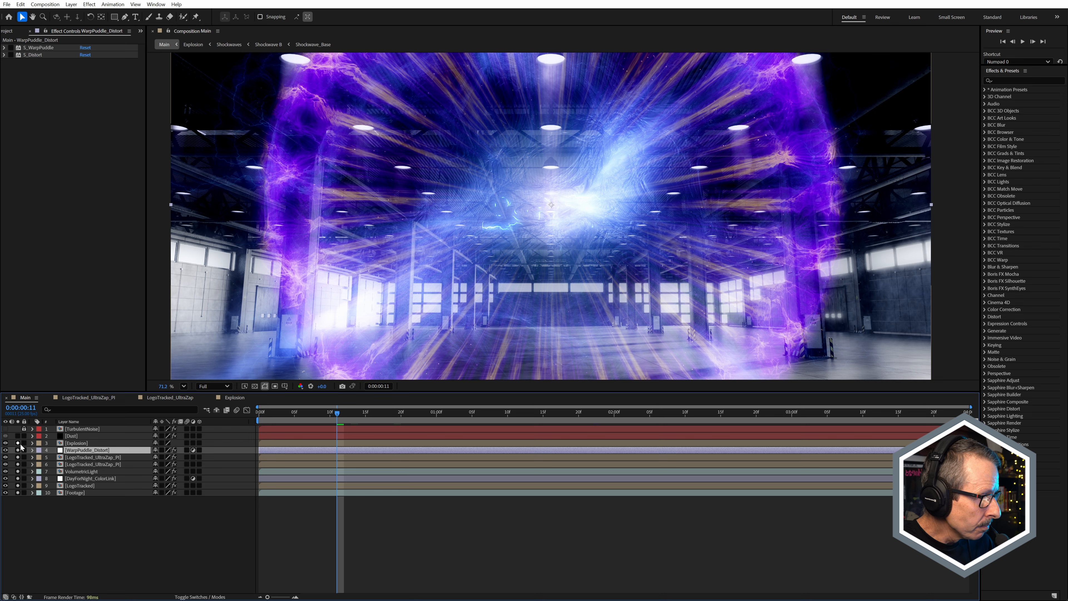
Step: Clear the solos on the other layers so only Footage and the WarpPuddle_Distort layer are soloed
drag(18, 443, 18, 491)
click(72, 493)
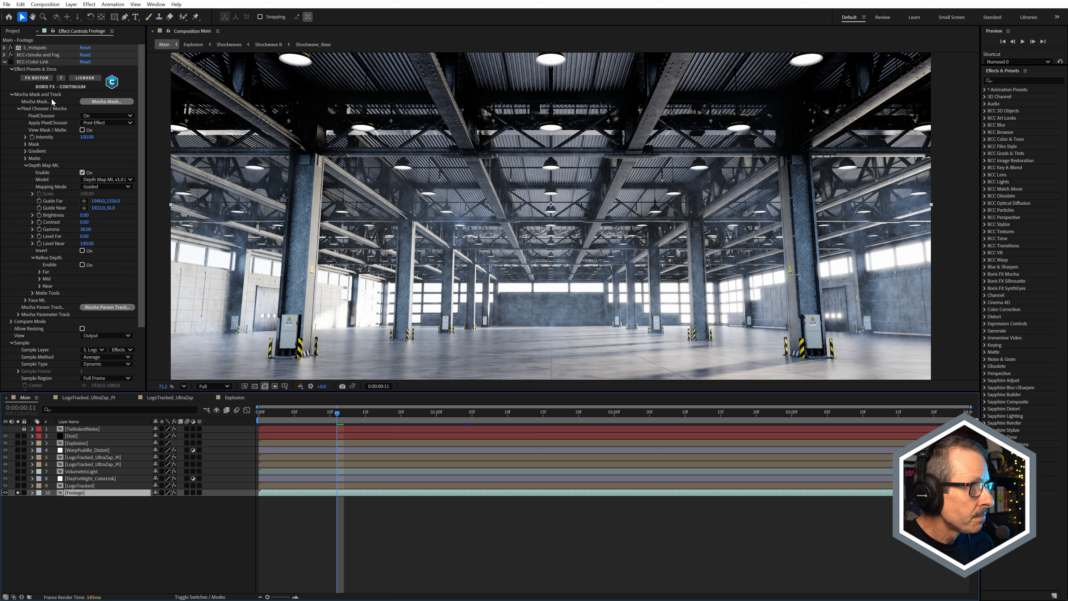
click(82, 450)
click(17, 450)
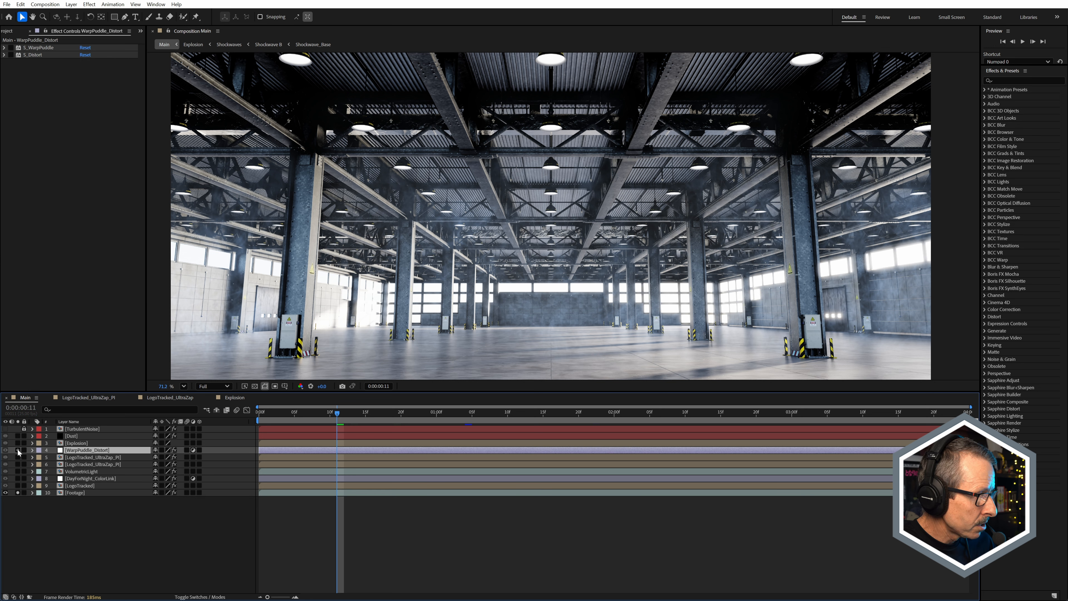
Step: Enable S_WarpPuddle, reveal the layer's keyframes, and scrub from the start to 0:00:00:05 to examine the ripple
click(11, 47)
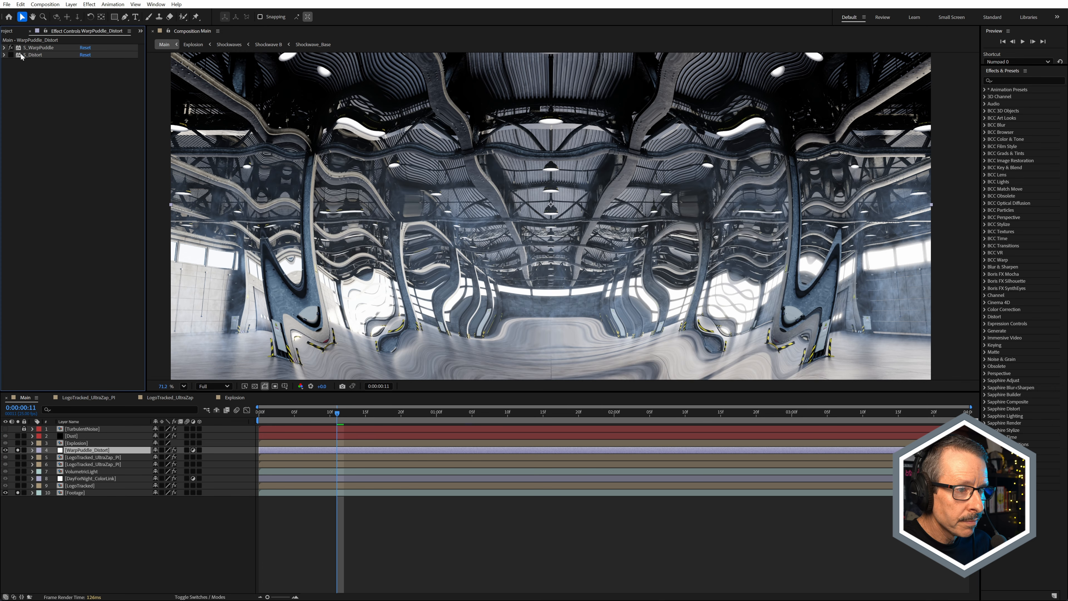
key(comma)
key(u)
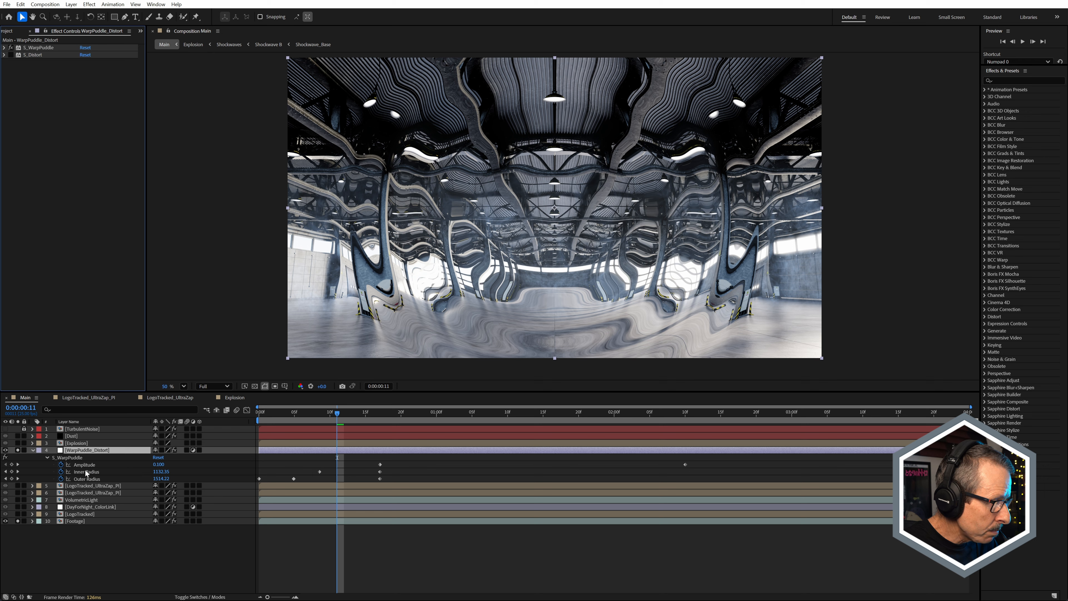
drag(265, 418, 294, 456)
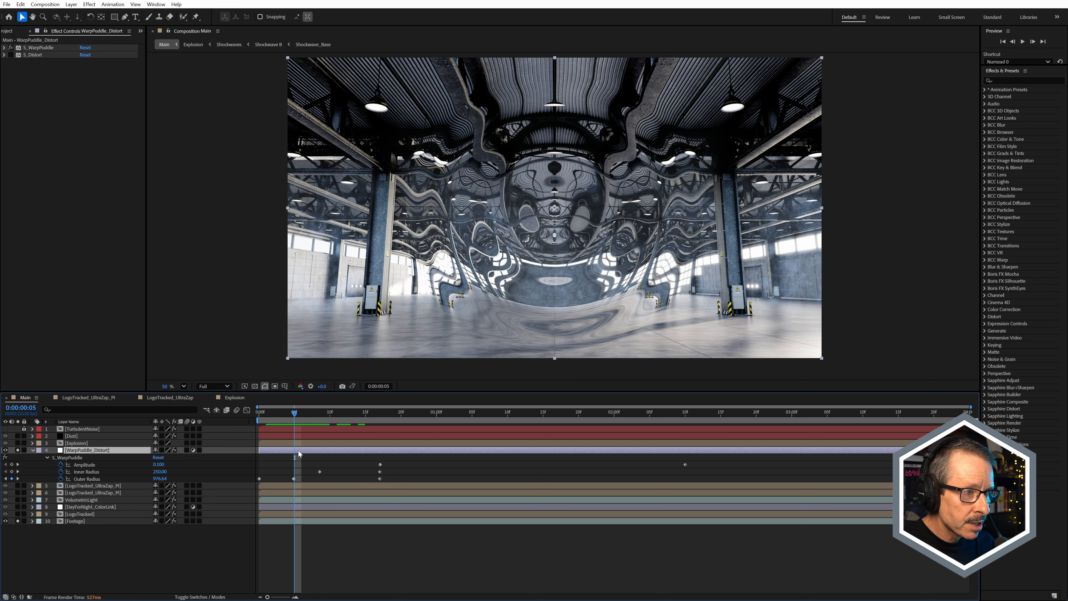
scroll(437, 276, up, 3)
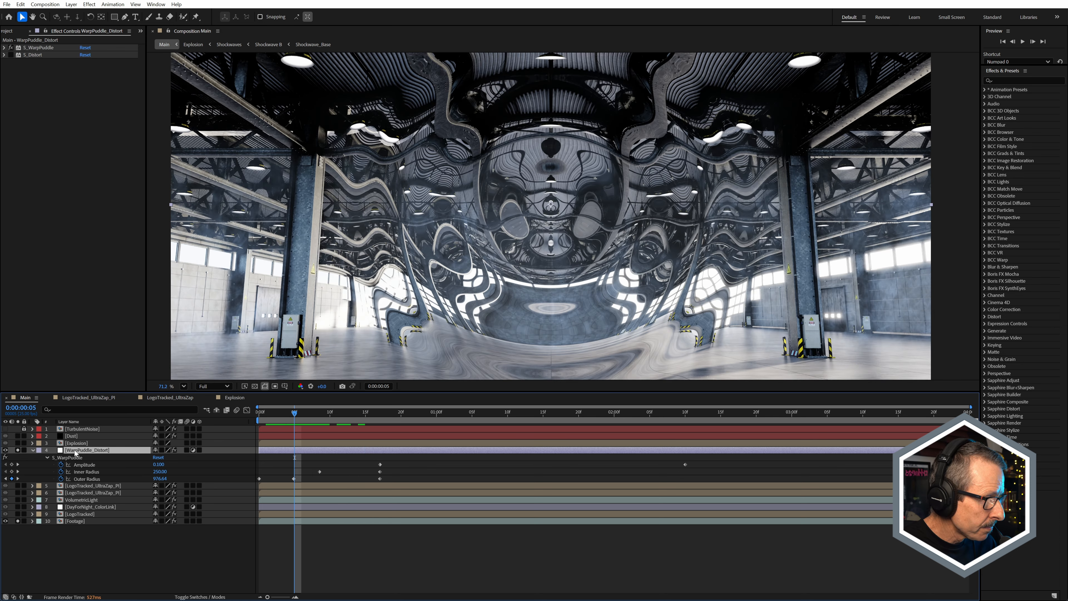
Step: Solo the Explosion layer as well and toggle S_WarpPuddle off and on to compare the blast with and without rippling
click(18, 443)
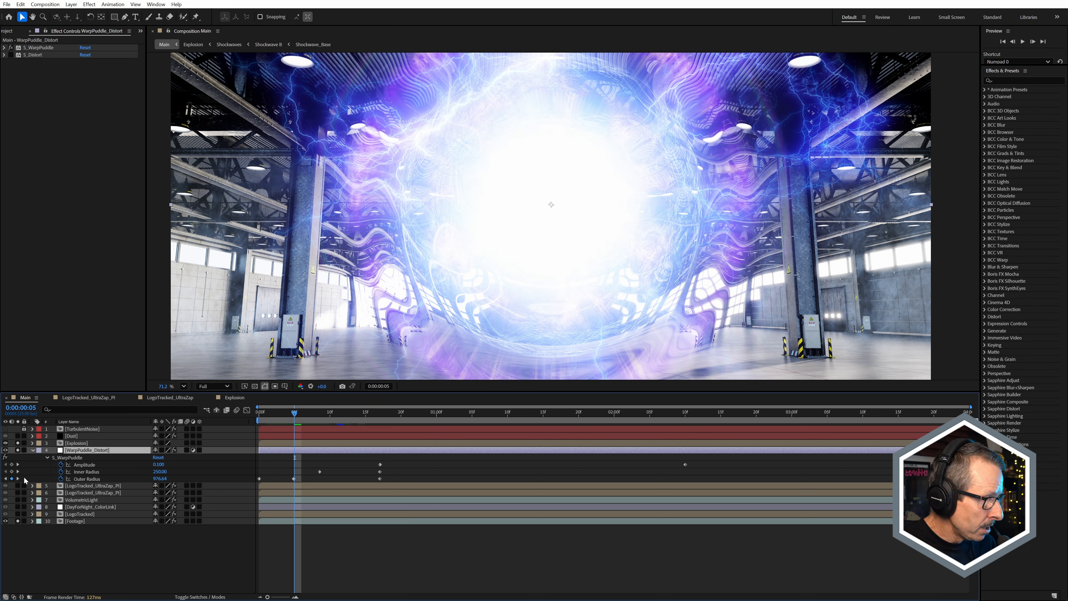
click(5, 457)
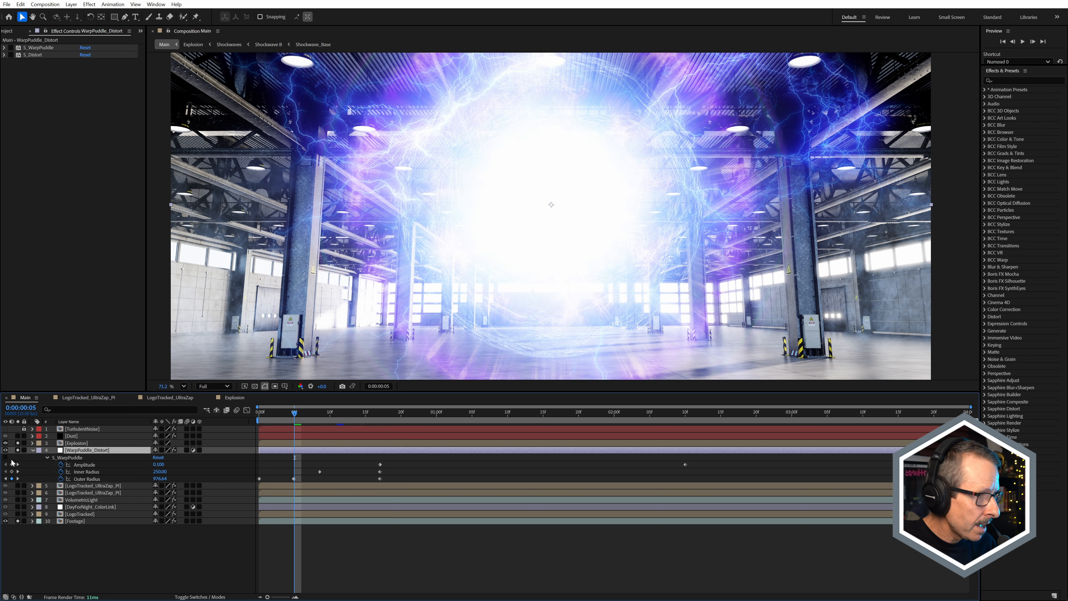
click(6, 458)
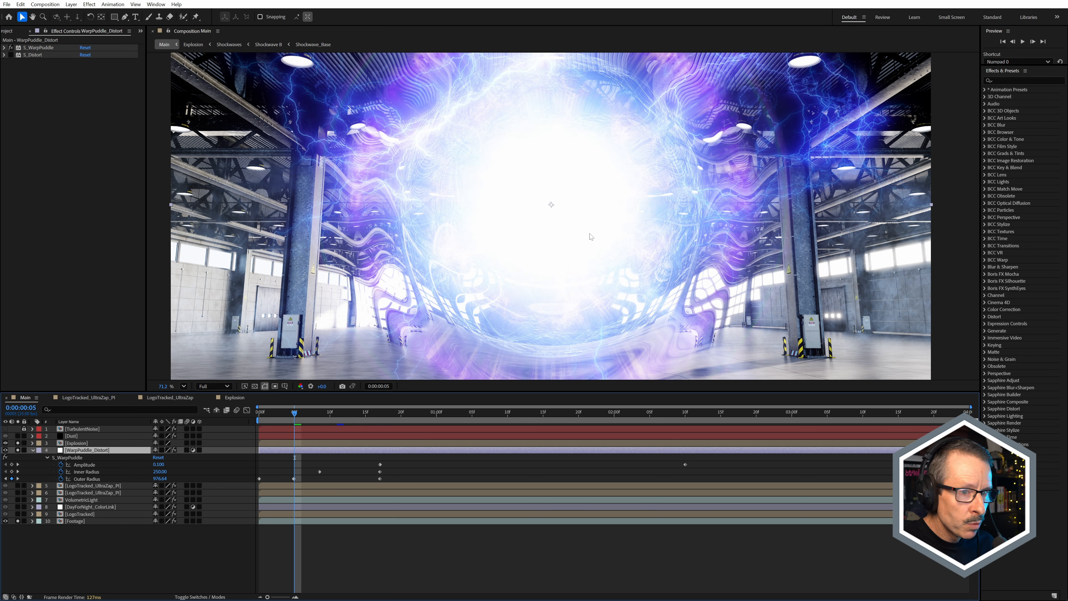
scroll(591, 237, down, 2)
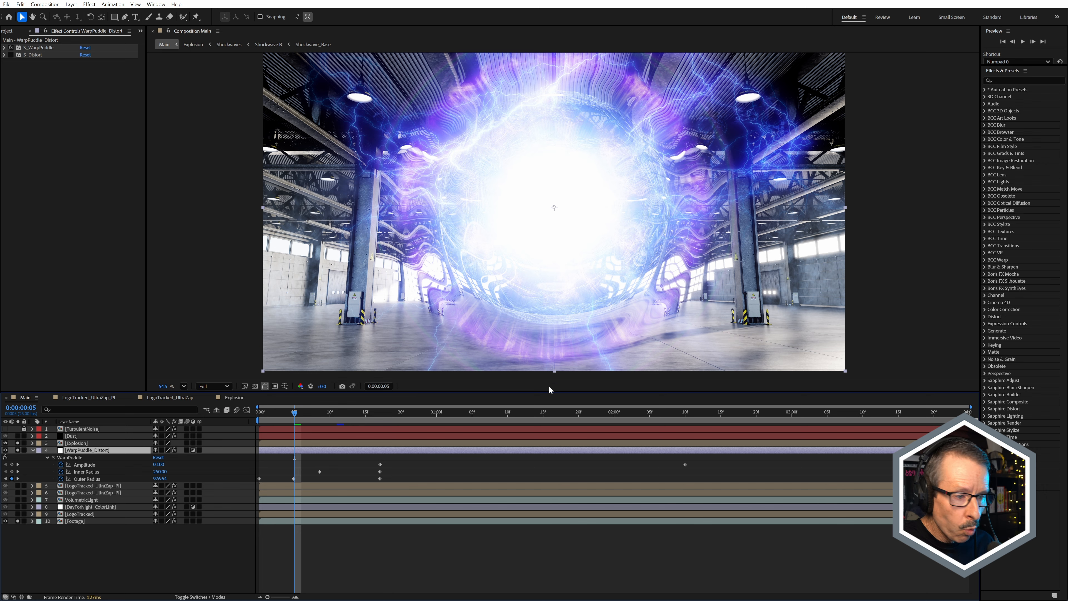
Step: Move to 0:00:00:11, unsolo the Explosion layer, and enable S_Distort on the WarpPuddle_Distort layer
drag(316, 413, 336, 421)
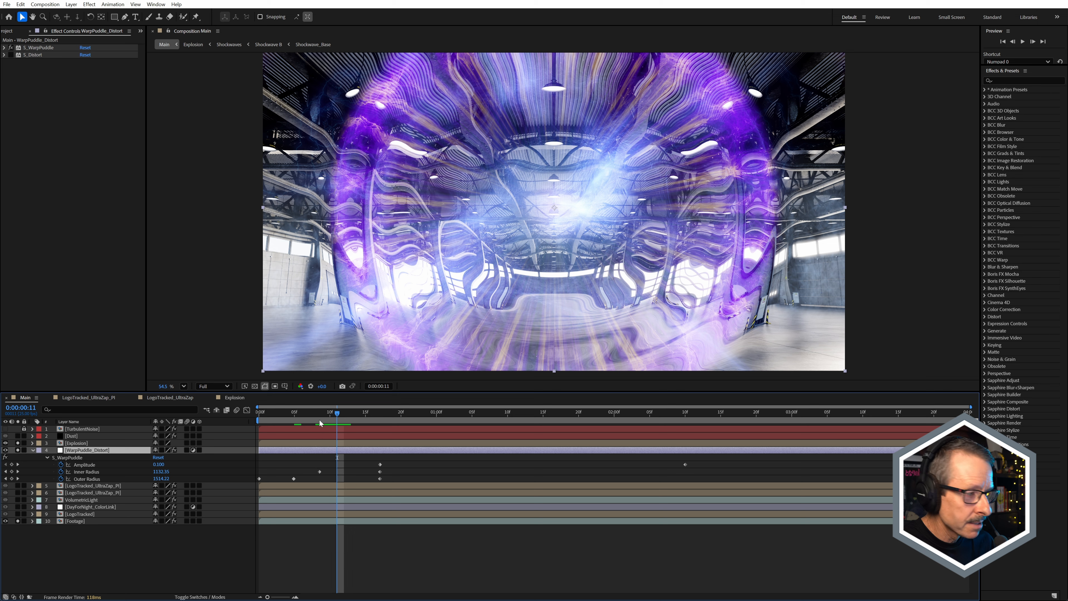
click(18, 443)
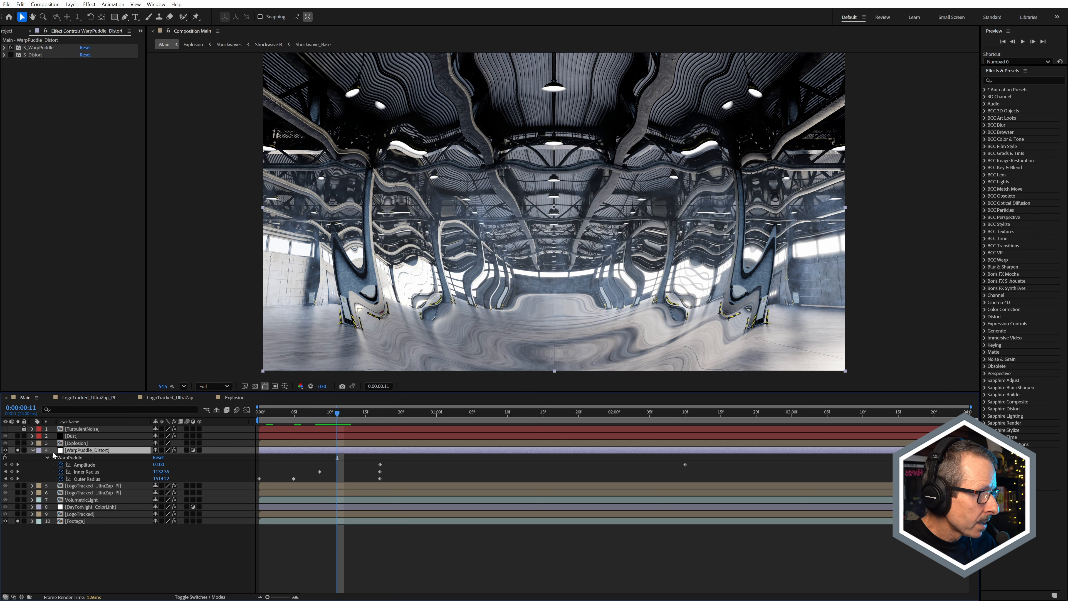
click(11, 55)
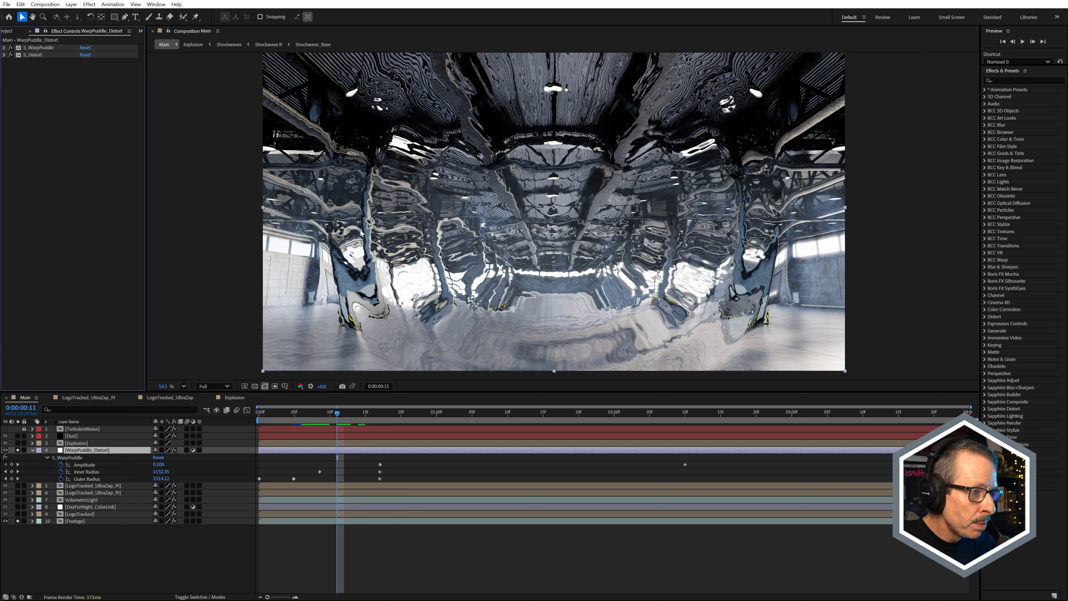
scroll(369, 212, up, 2)
Step: Expand S_Distort, keep Explosion as its Lens layer, and try a different Blur Lens value, then undo that change
click(31, 58)
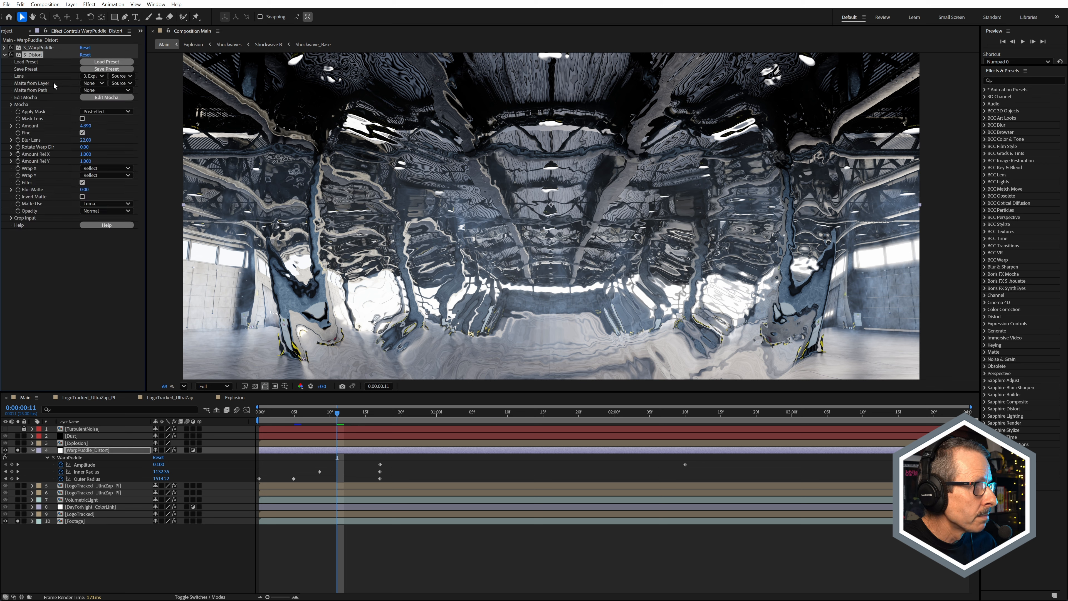
click(93, 76)
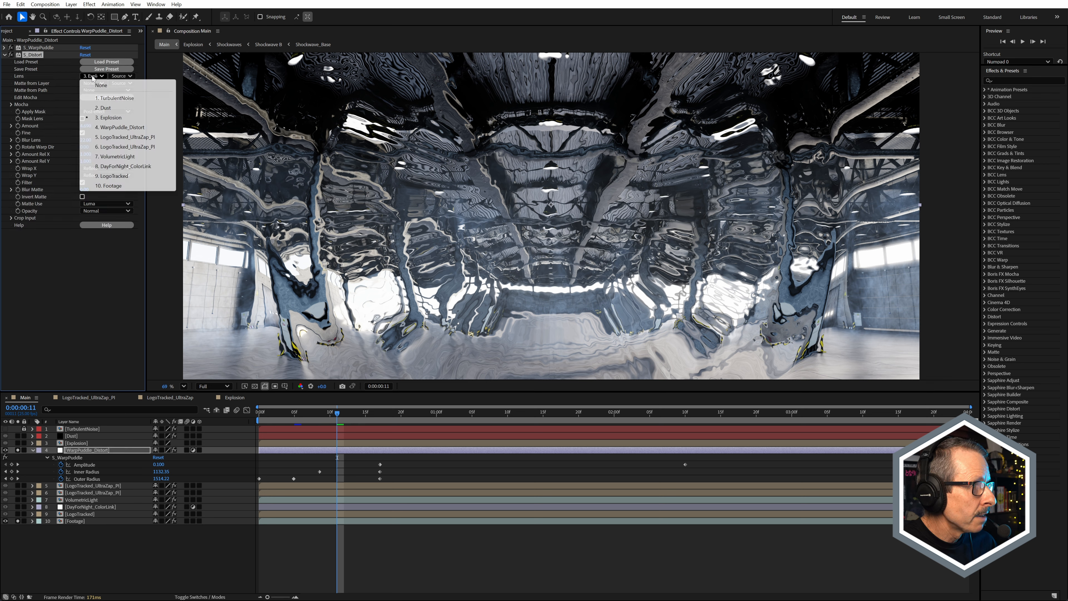
click(105, 118)
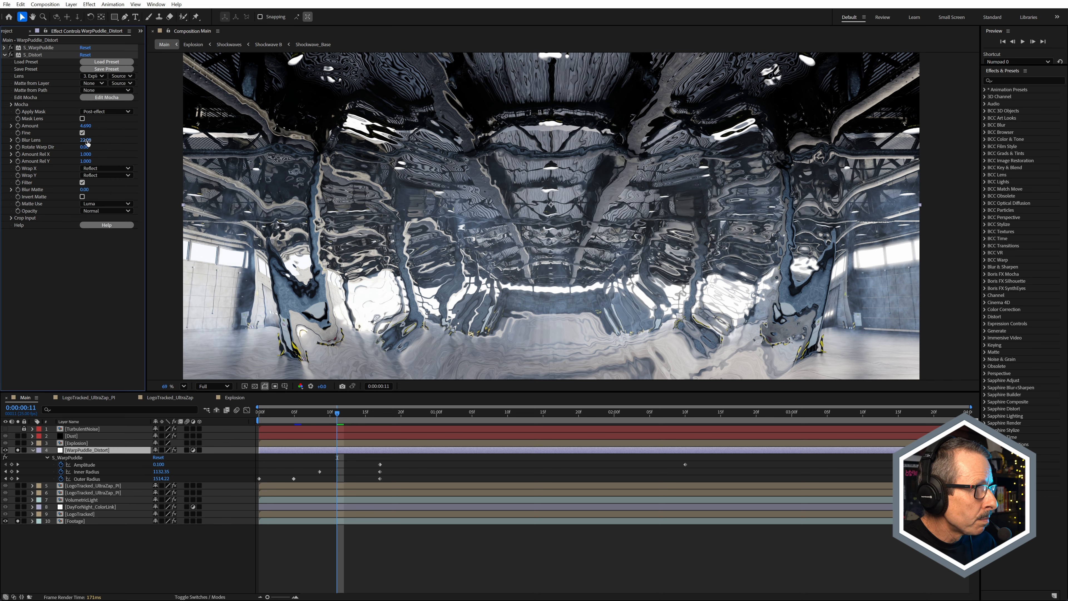
drag(85, 140, 82, 146)
key(ctrl+z)
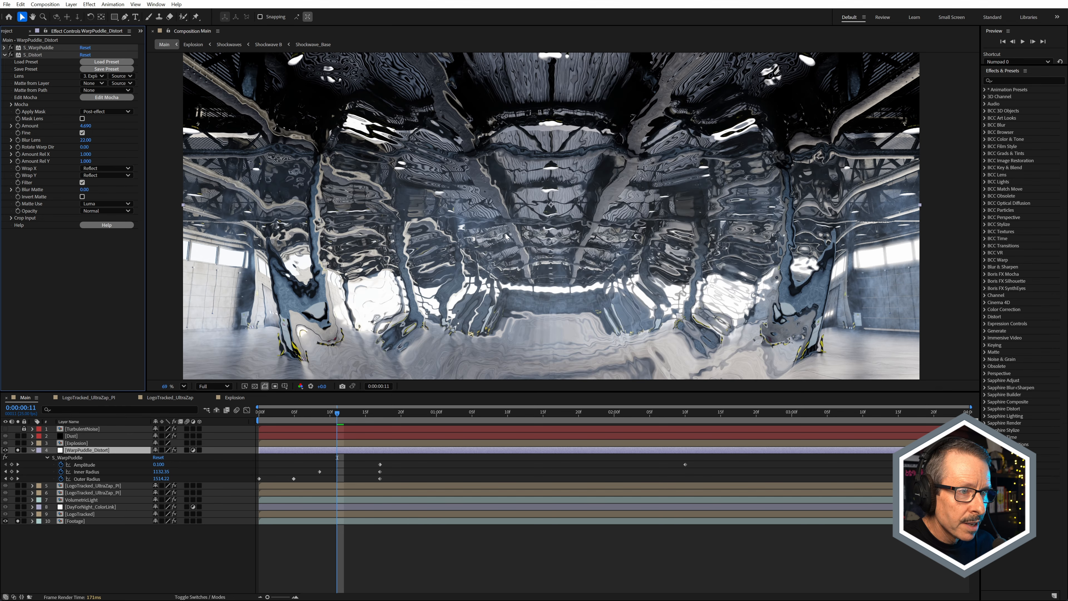
Step: Collapse the WarpPuddle_Distort layer's keyframed properties and solo the Explosion layer together with the distorted footage
scroll(505, 231, down, 1)
scroll(547, 236, down, 1)
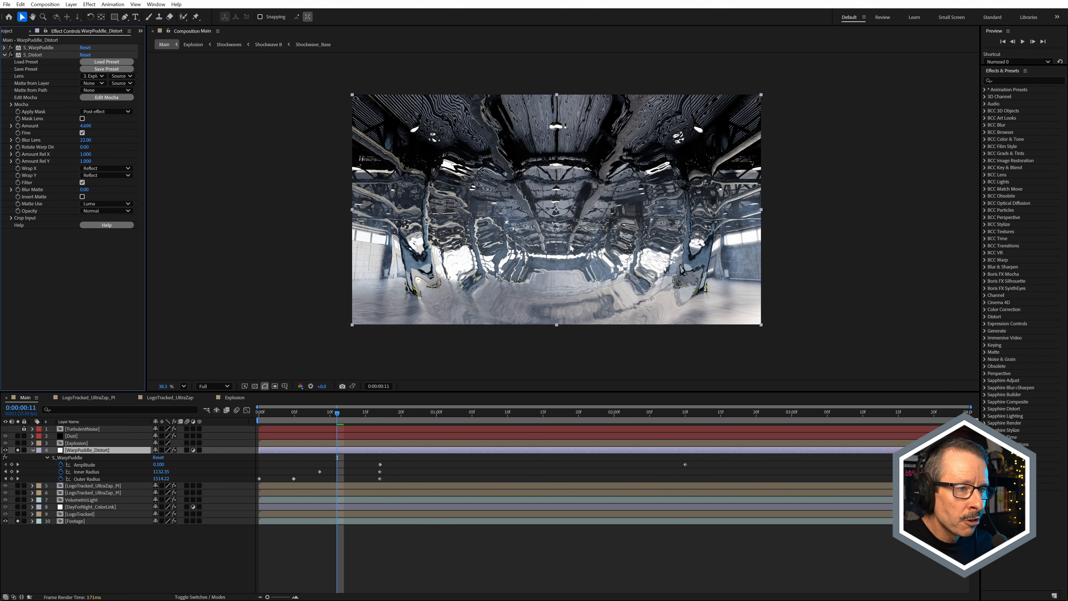
scroll(431, 190, up, 2)
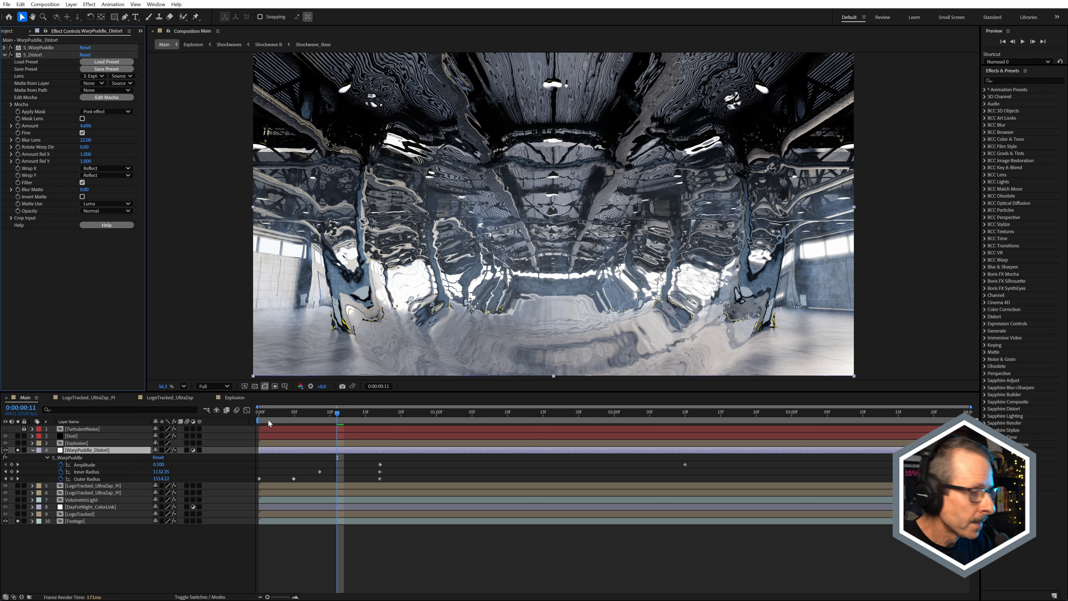
click(33, 450)
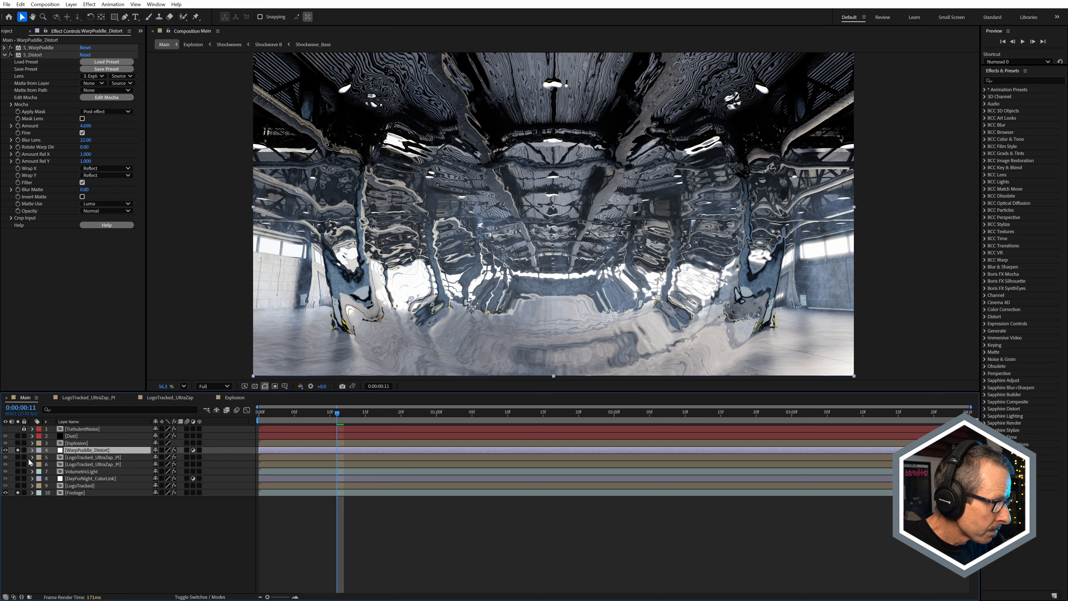
click(17, 443)
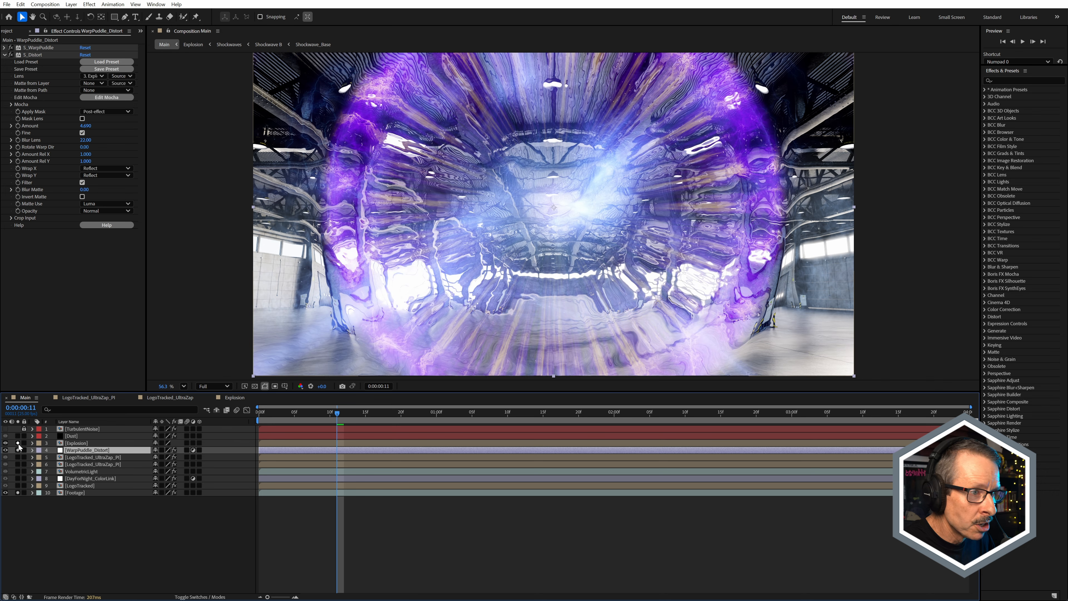
click(17, 450)
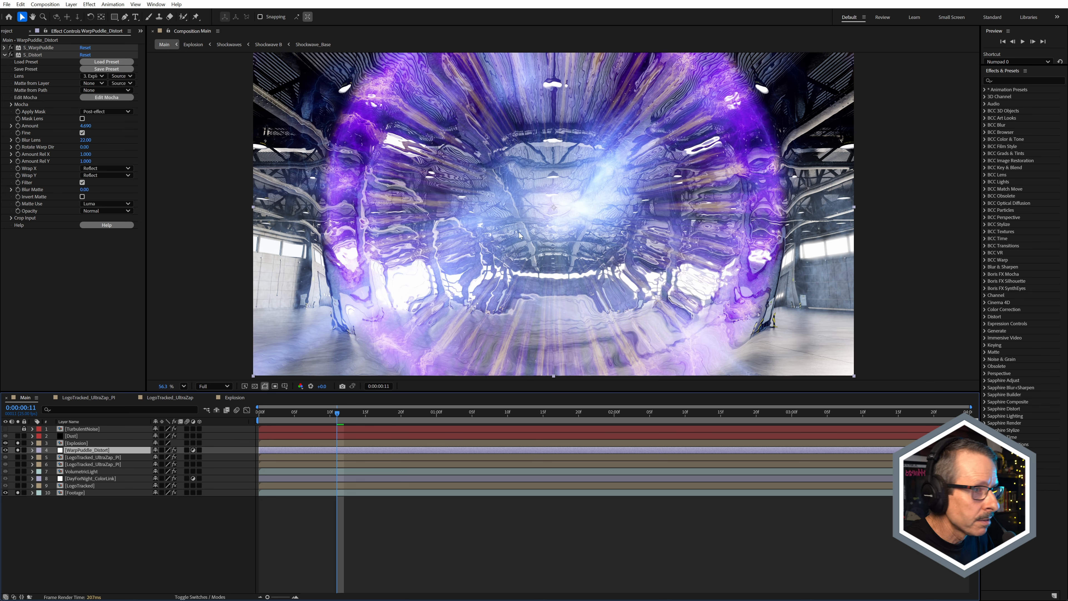
Step: Take a snapshot of the distorted explosion, then disable both S_WarpPuddle and S_Distort for comparison
scroll(497, 209, up, 1)
scroll(497, 209, up, 1)
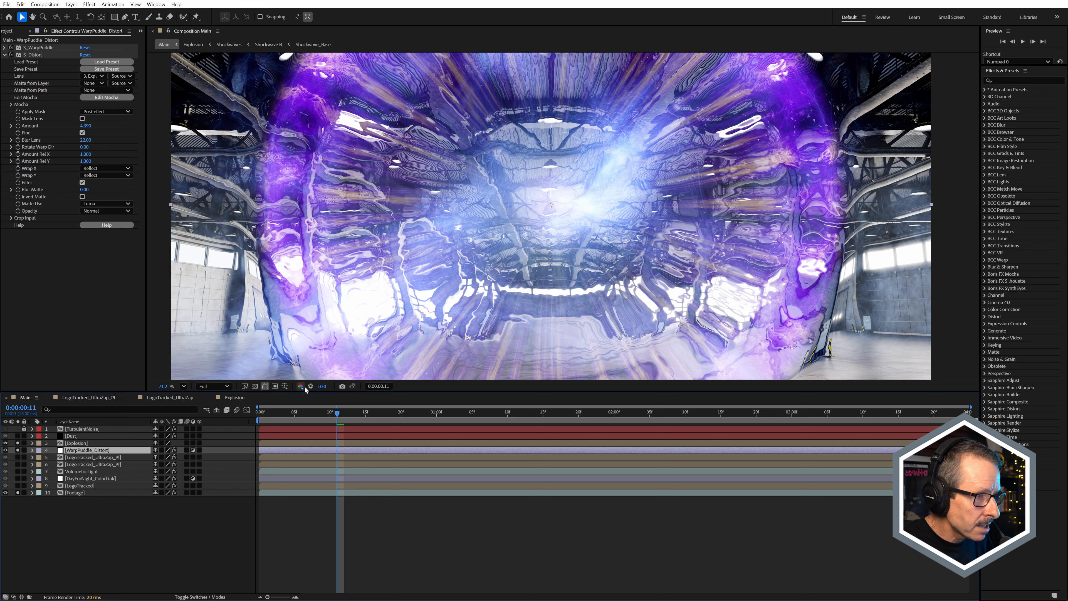
click(343, 386)
drag(10, 47, 9, 66)
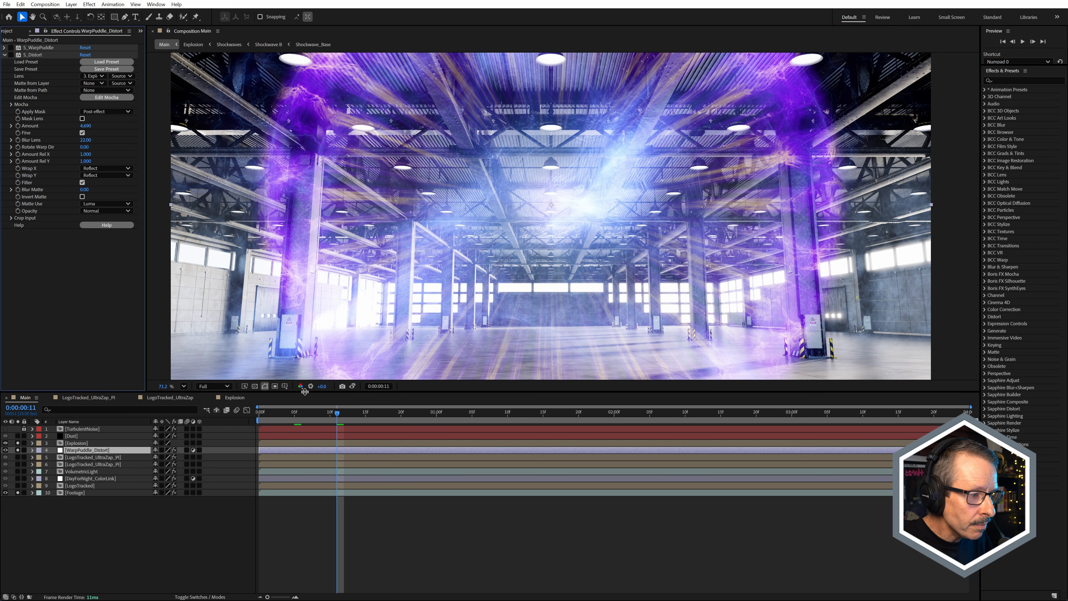
Step: Compare the undistorted warehouse frame with the stored snapshot of the distorted explosion by repeatedly showing the snapshot
click(354, 387)
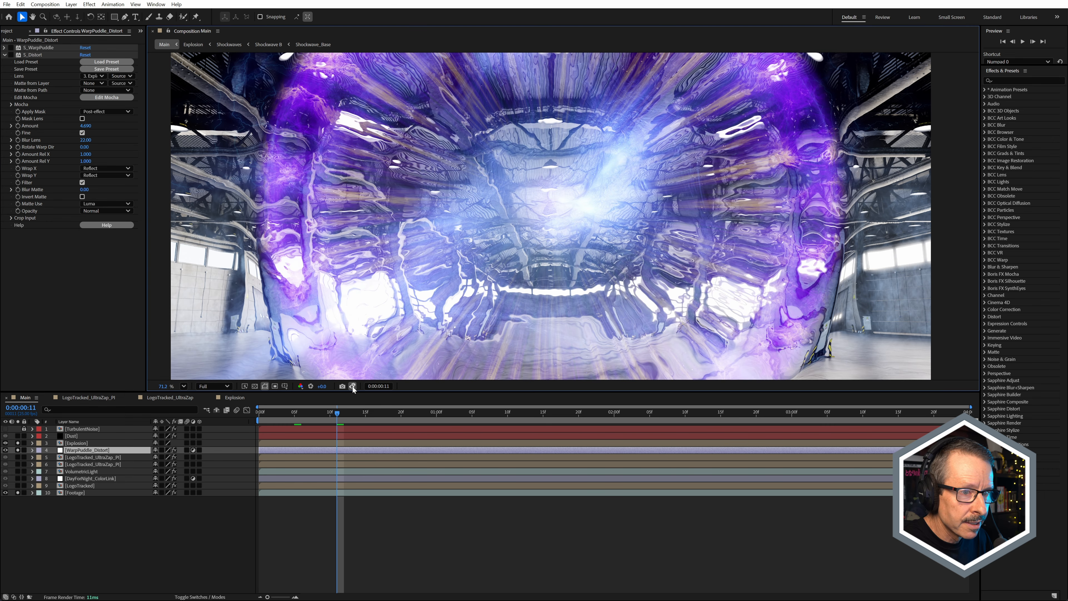
click(354, 387)
click(354, 386)
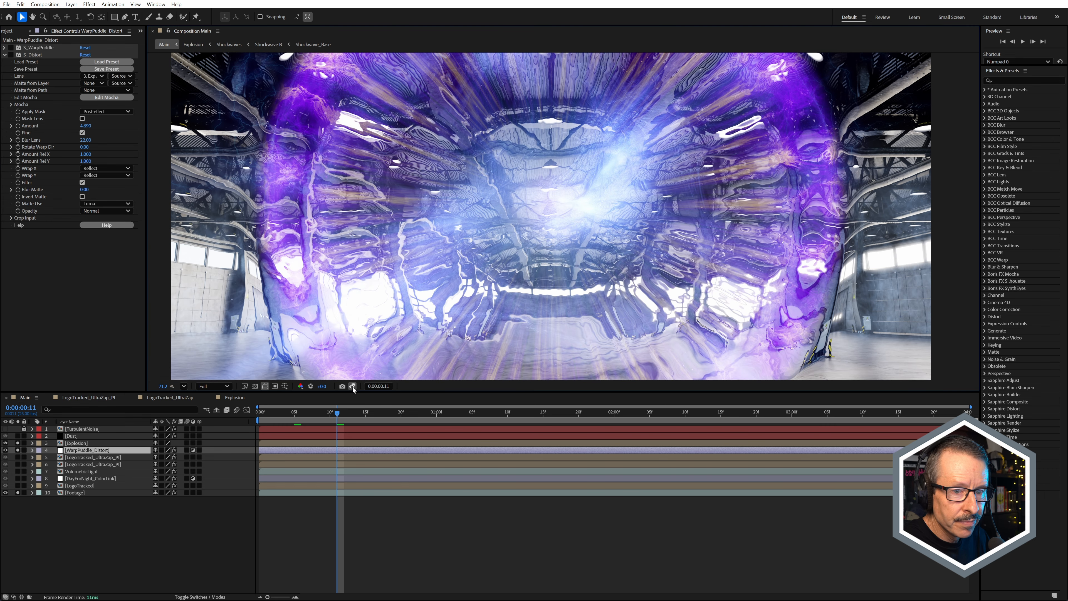
click(353, 387)
click(354, 387)
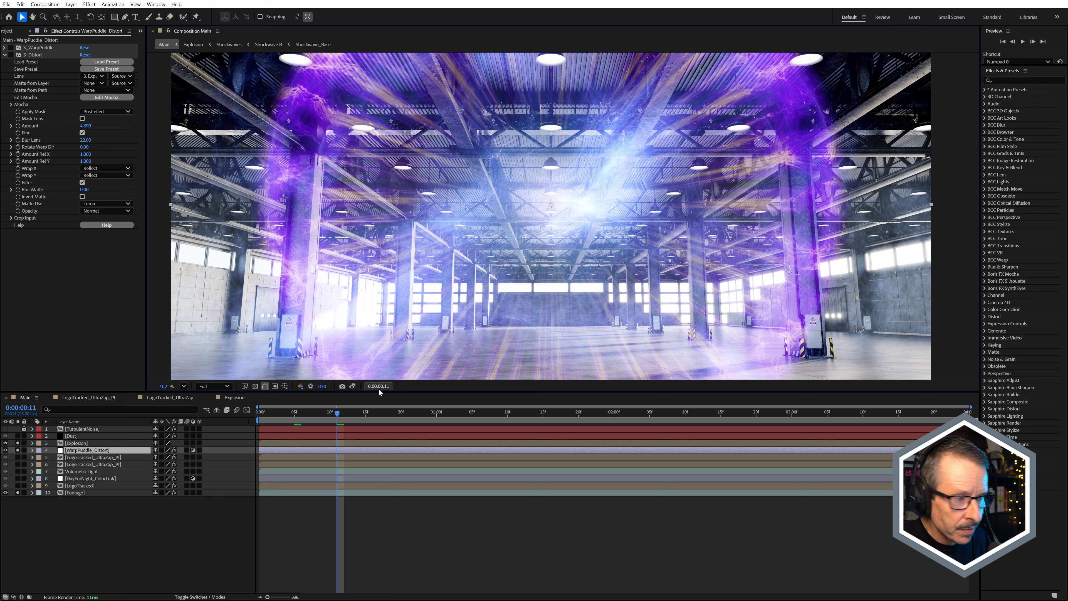
click(353, 386)
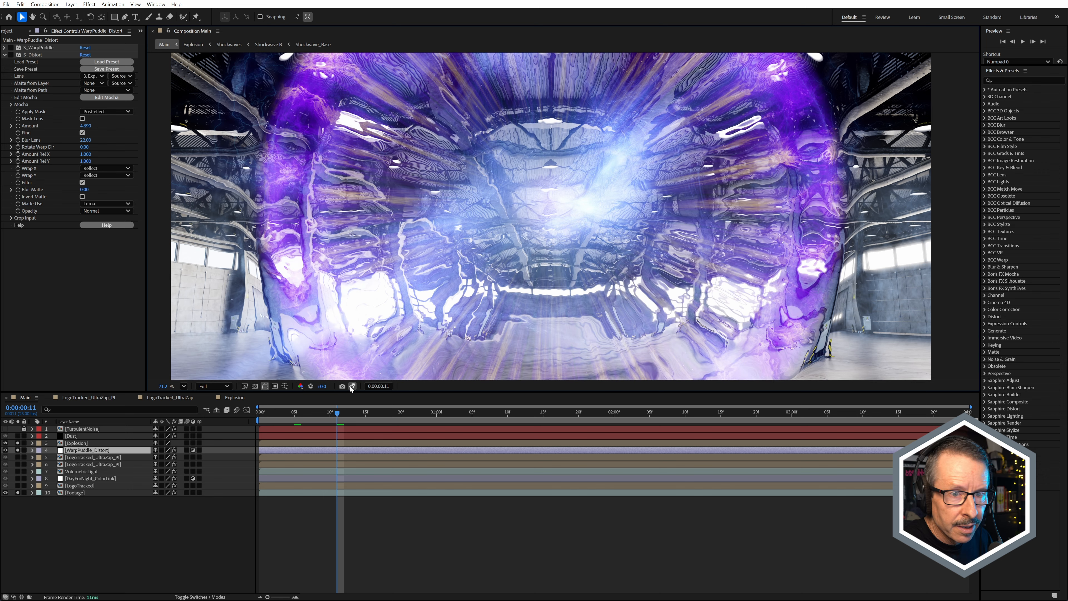
click(353, 386)
click(352, 387)
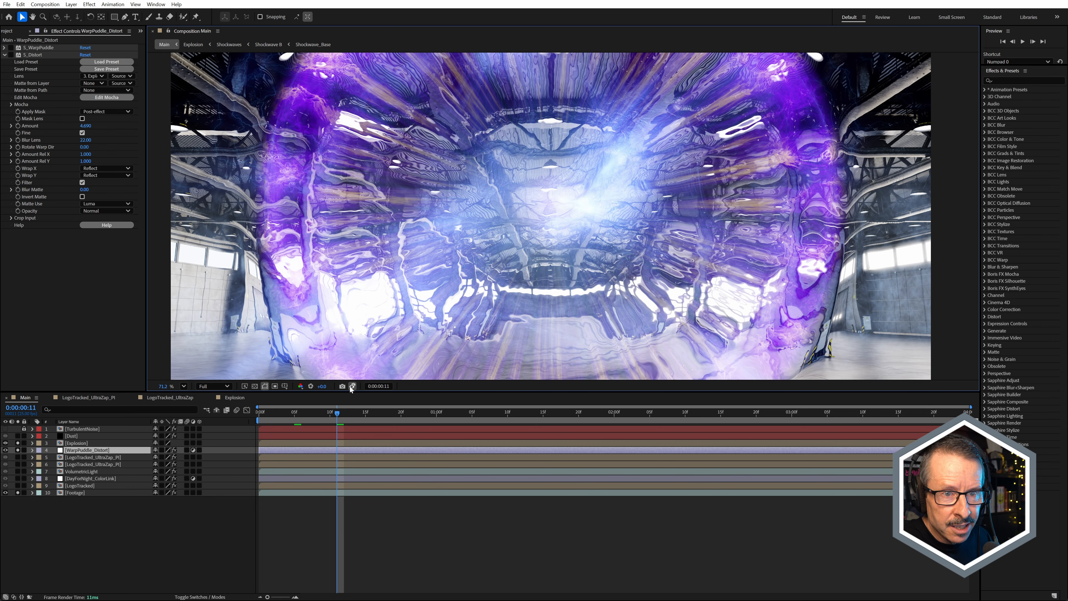
click(352, 386)
click(352, 386)
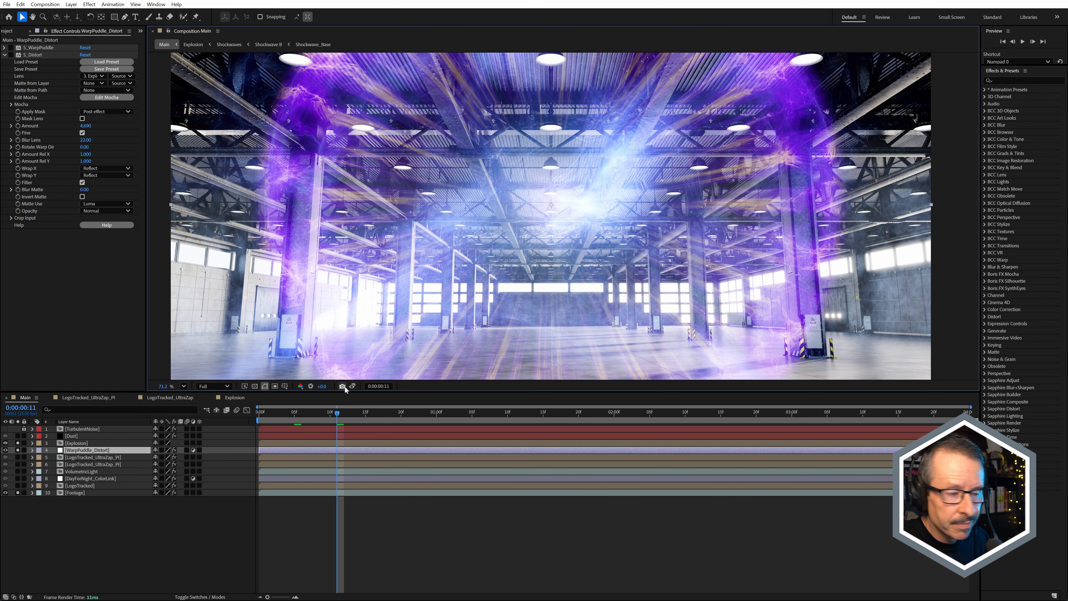
Step: Unsolo the Explosion, WarpPuddle_Distort and Footage layers, hide the Dust layer, and select Explosion
drag(18, 443, 17, 450)
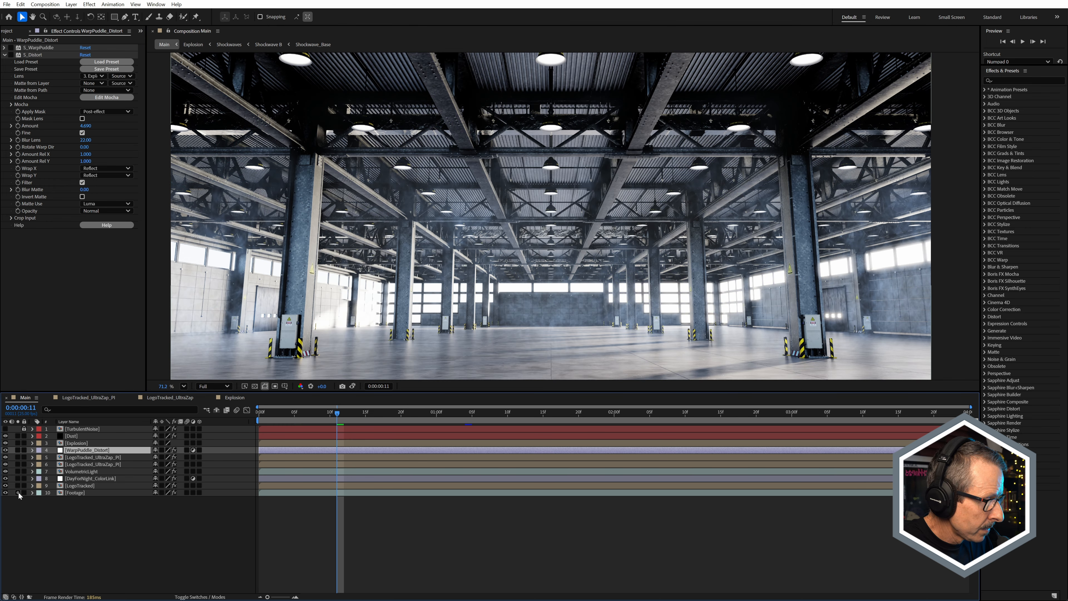
click(5, 436)
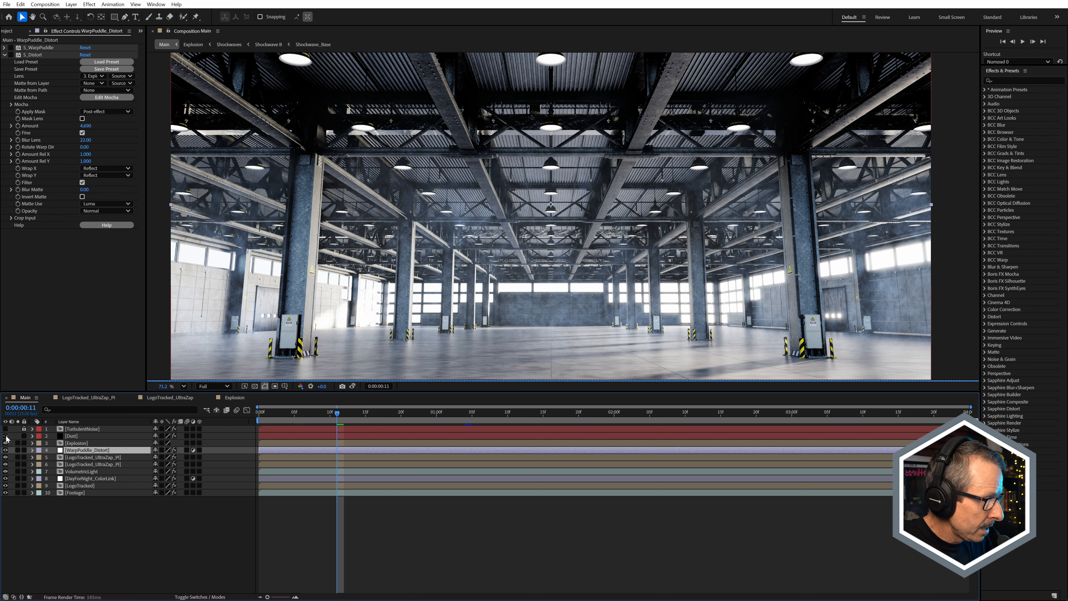
click(73, 444)
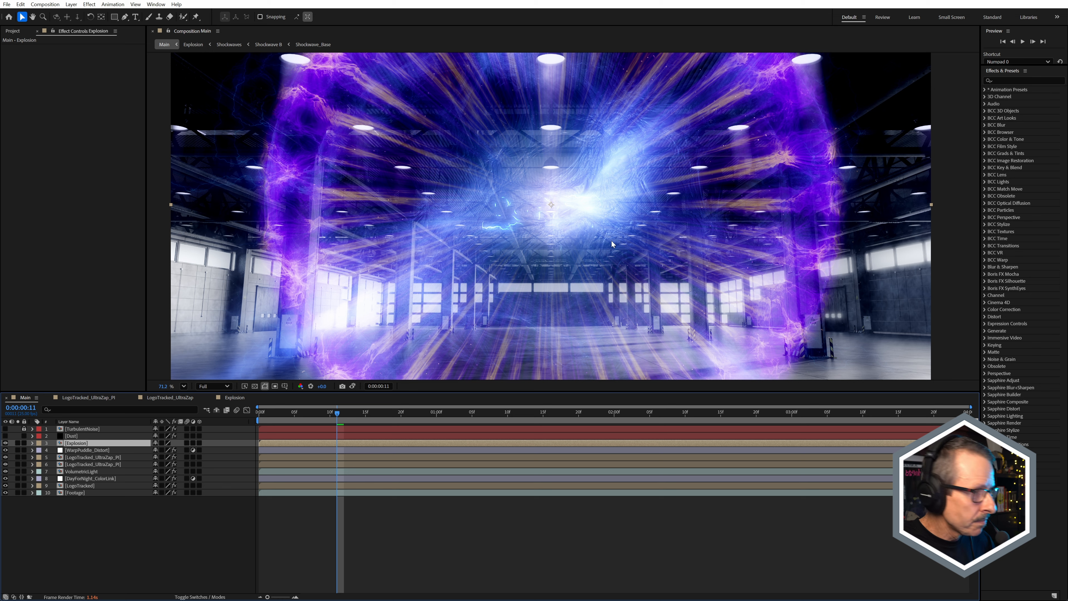
Step: Make the Dust layer visible again, solo it in Main, and disable its S_Distort effect
click(90, 436)
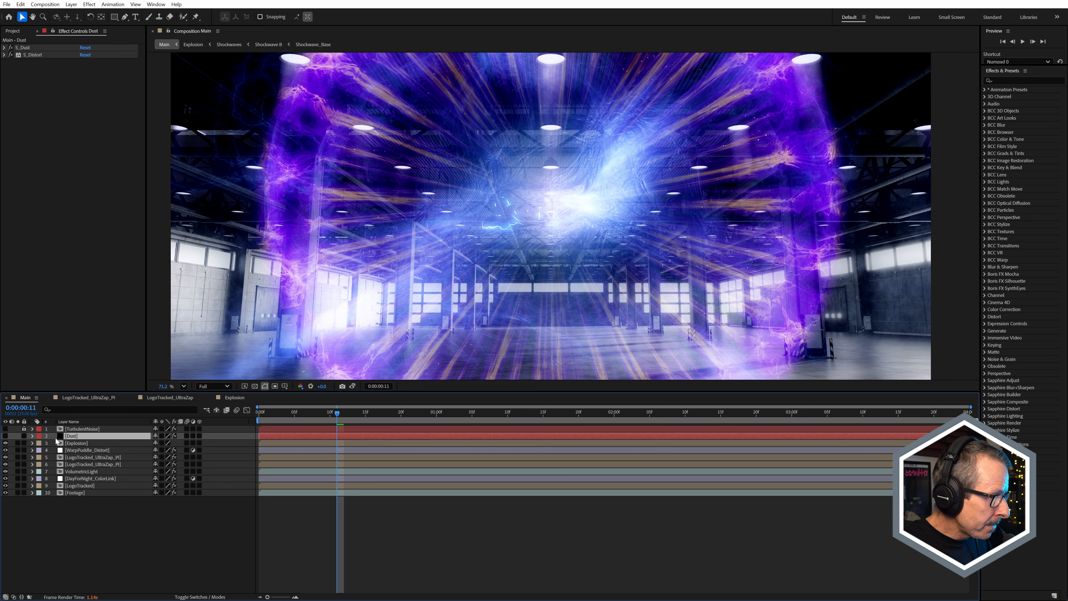
click(17, 436)
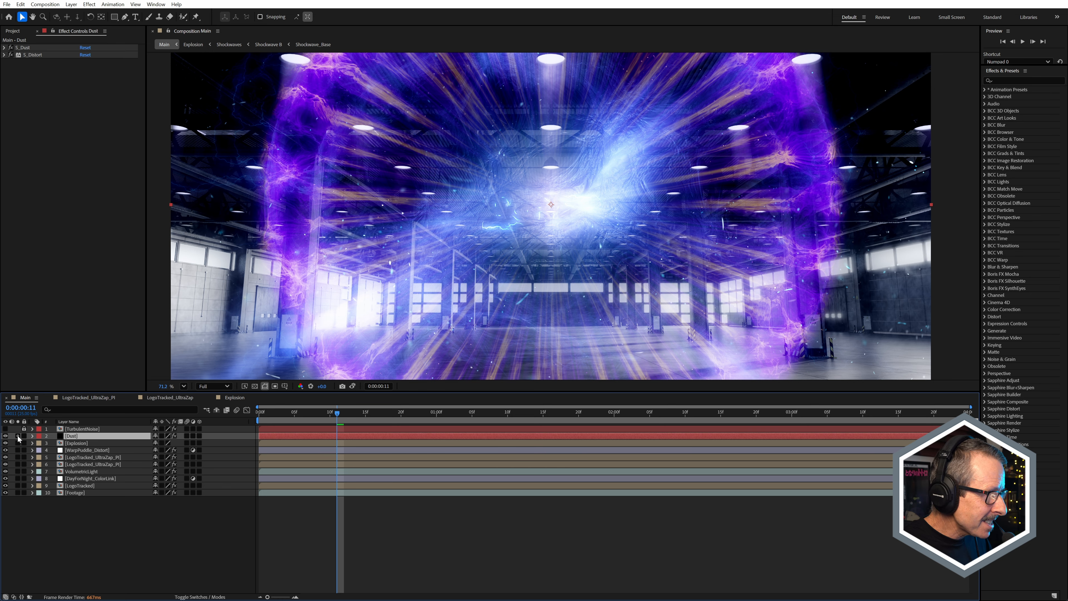
key(comma)
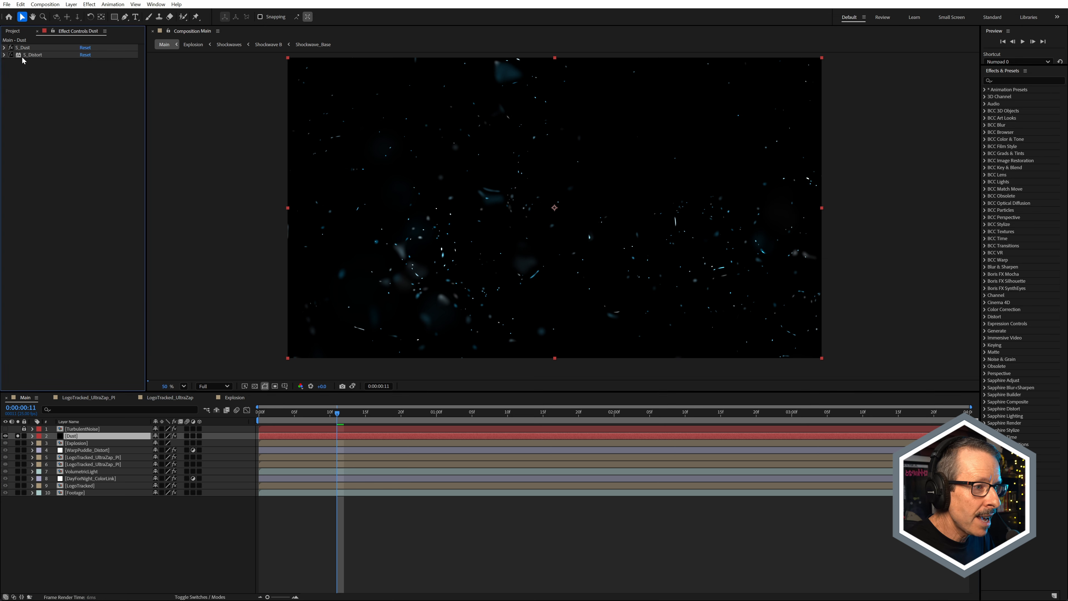
scroll(425, 220, up, 2)
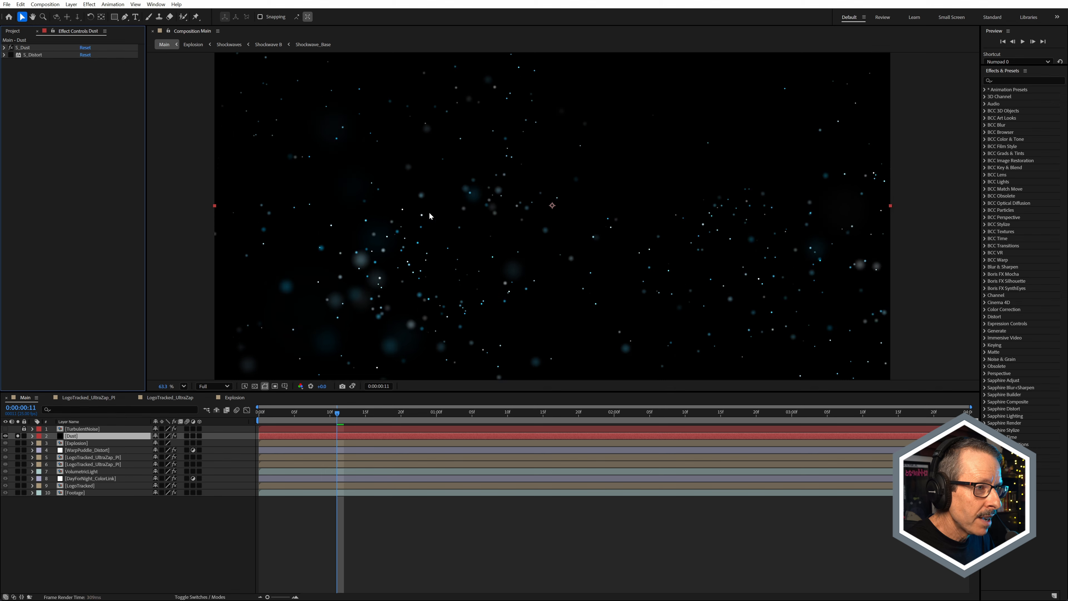
Step: Expand S_Dust, reveal the Dust layer's Field Of View keyframes, and scrub through the particle animation to 0:00:01:08
click(4, 48)
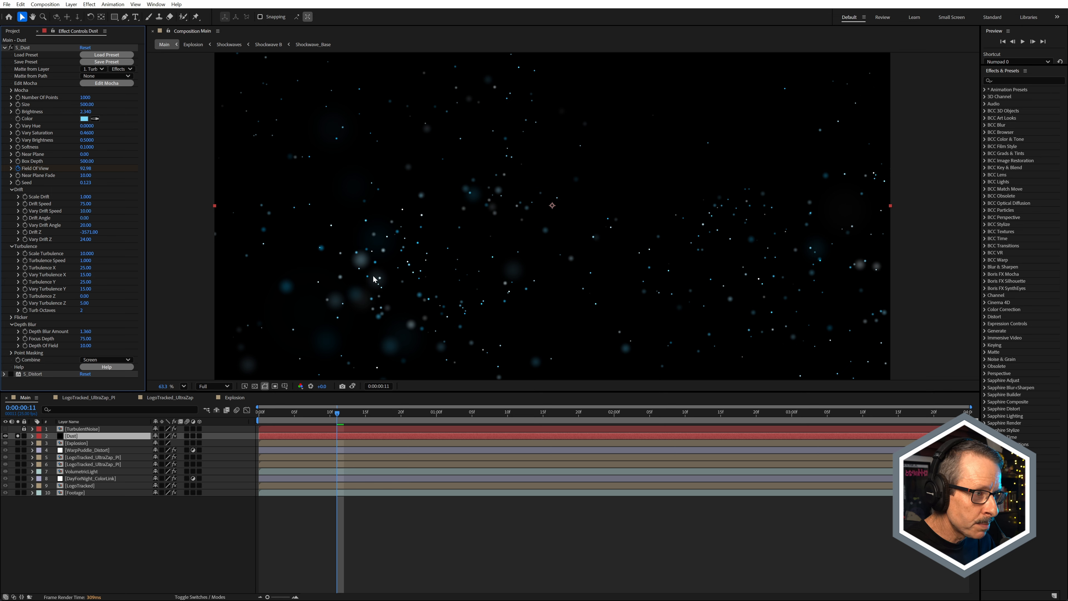
scroll(358, 287, up, 1)
scroll(353, 292, down, 2)
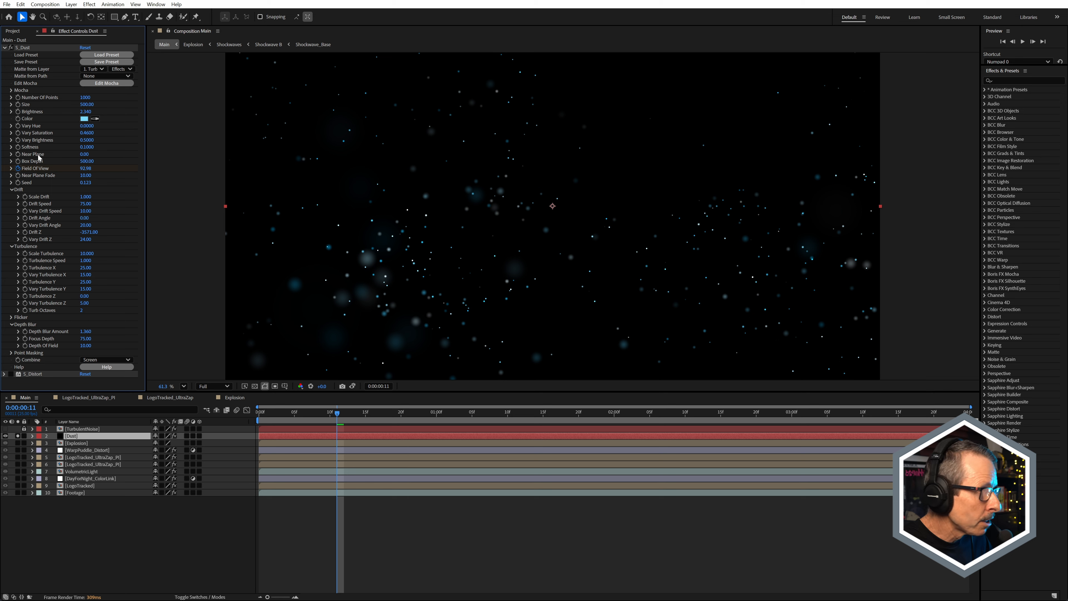
key(u)
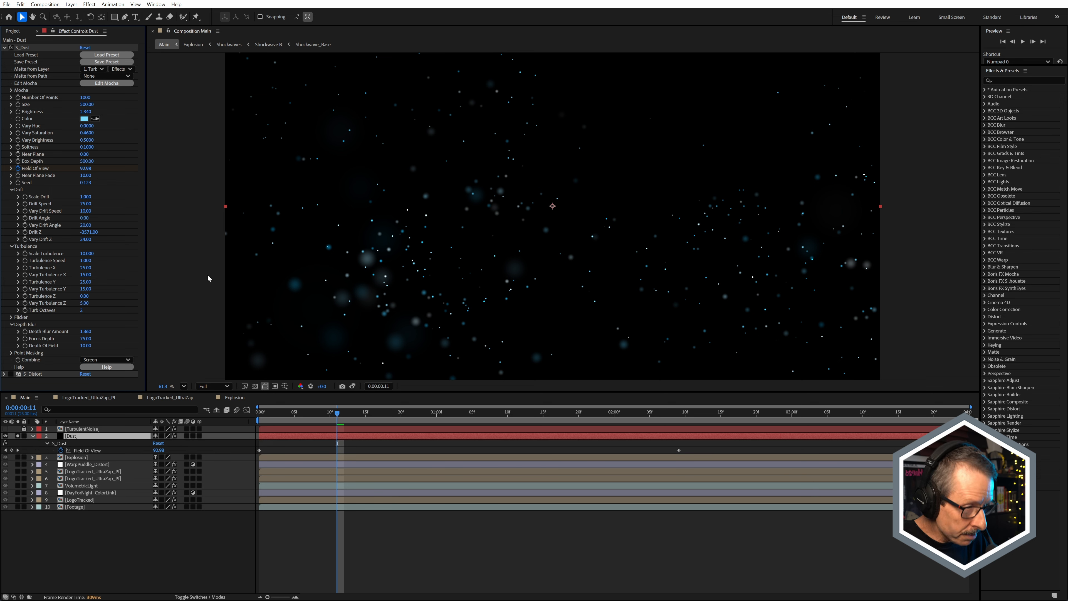
drag(267, 418, 431, 416)
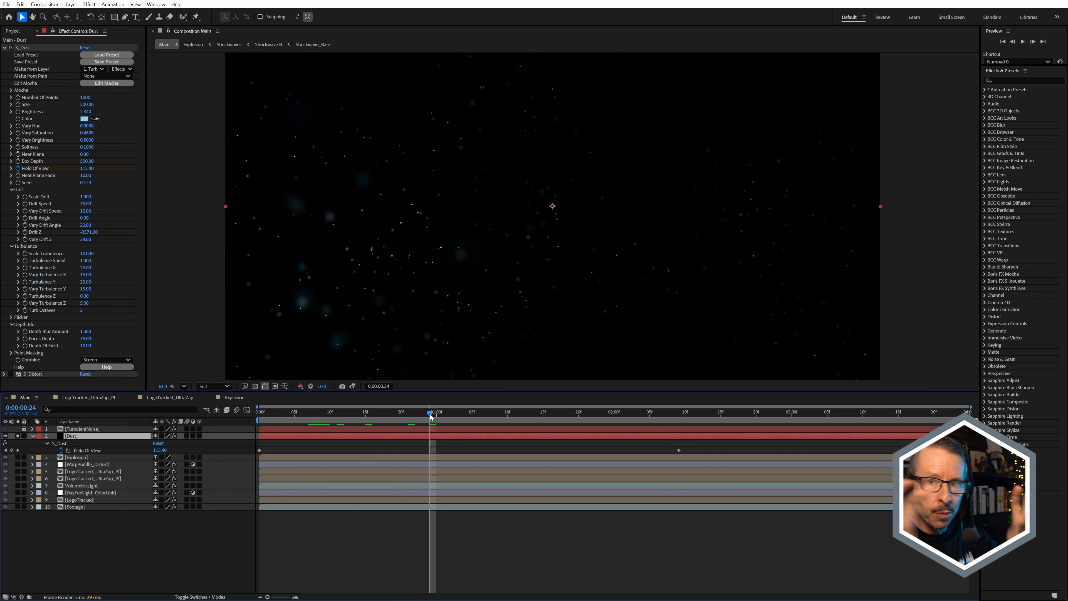
drag(369, 426, 491, 421)
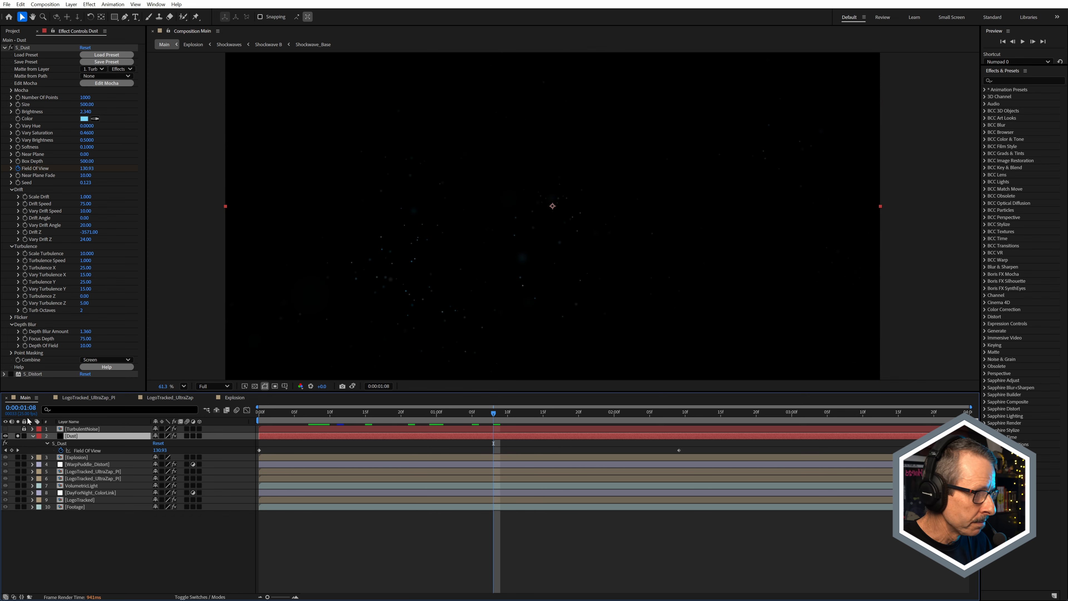
Step: Collapse the Dust layer's keyframes and the S_Dust settings, then re-enable S_Distort on the dust particles
click(32, 436)
click(4, 47)
click(11, 55)
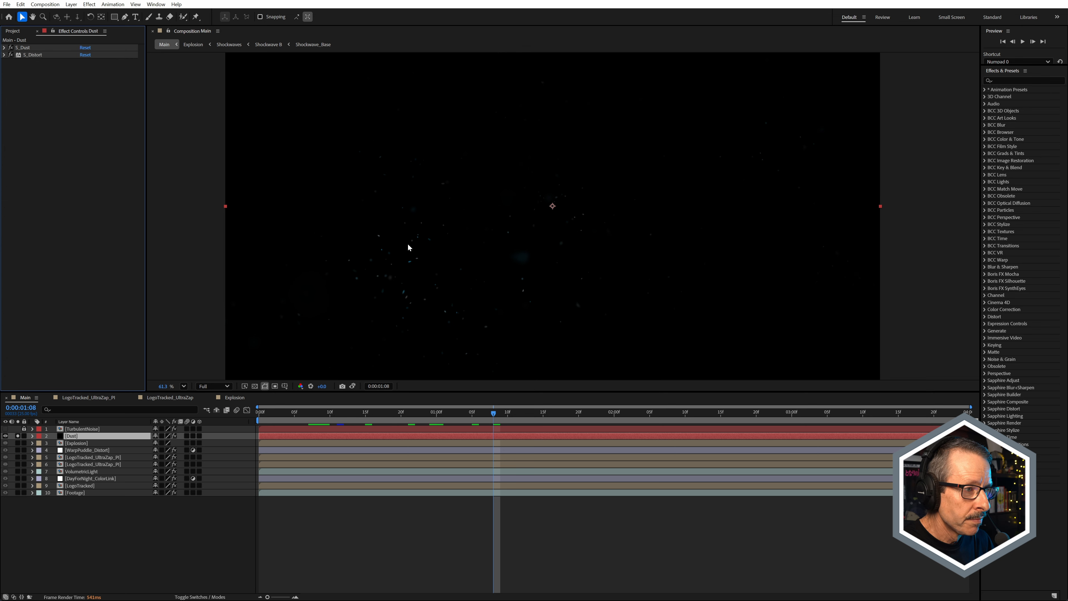
scroll(409, 261, up, 5)
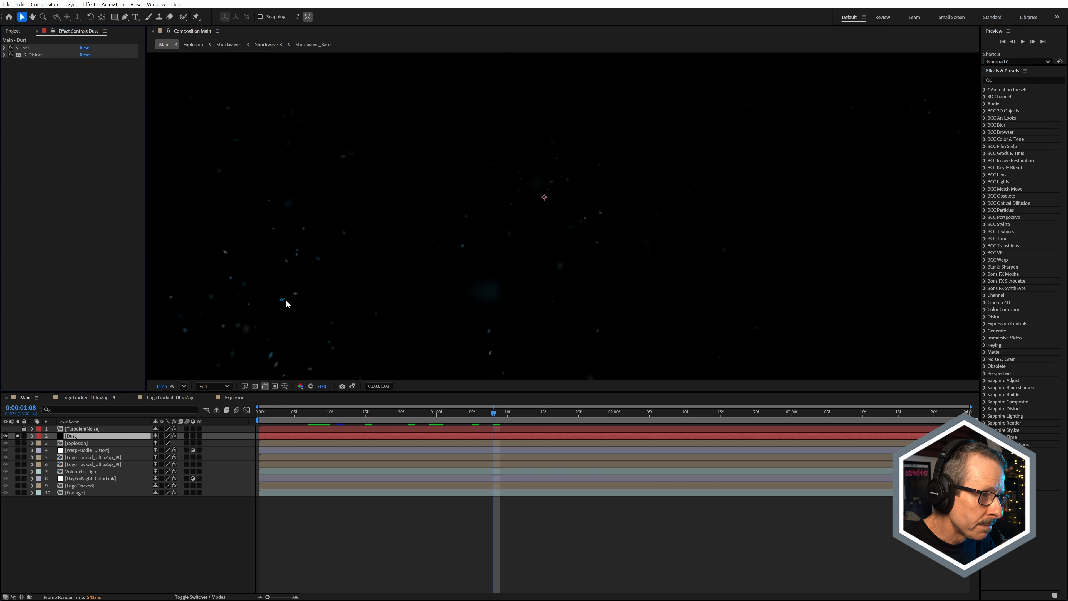
Step: Expand S_Distort on the Dust layer, check its Lens layer choices while keeping TurbulentNoise, and collapse the effect
click(4, 55)
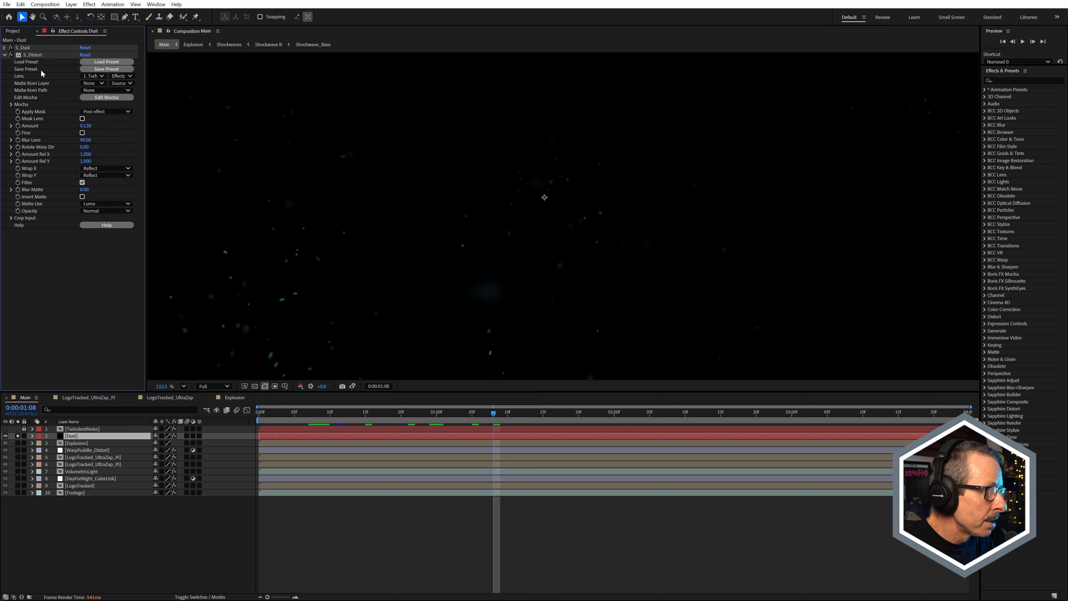
click(93, 77)
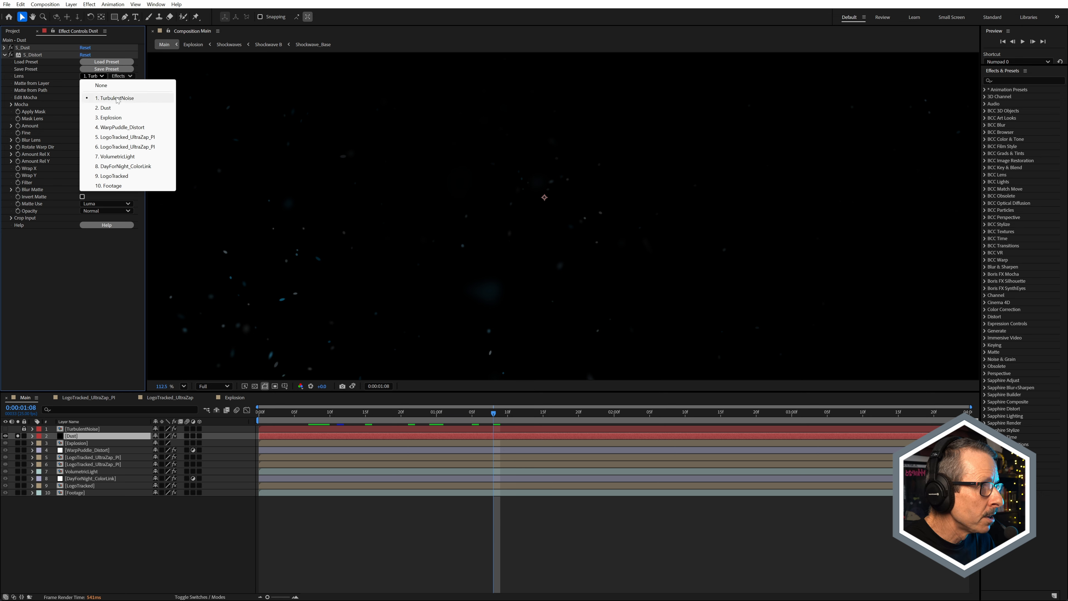
click(37, 56)
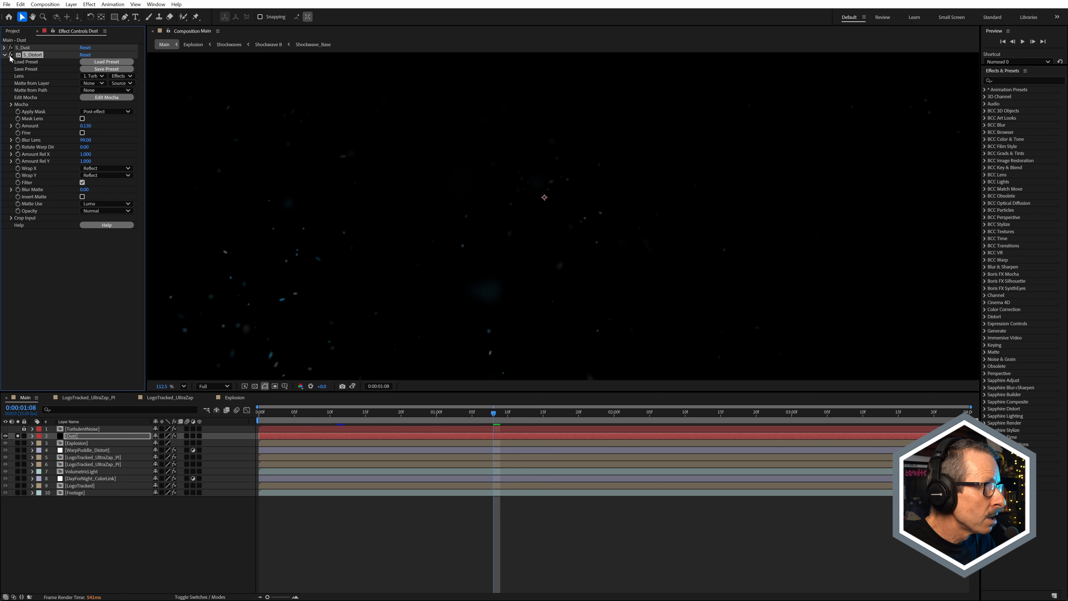
click(4, 55)
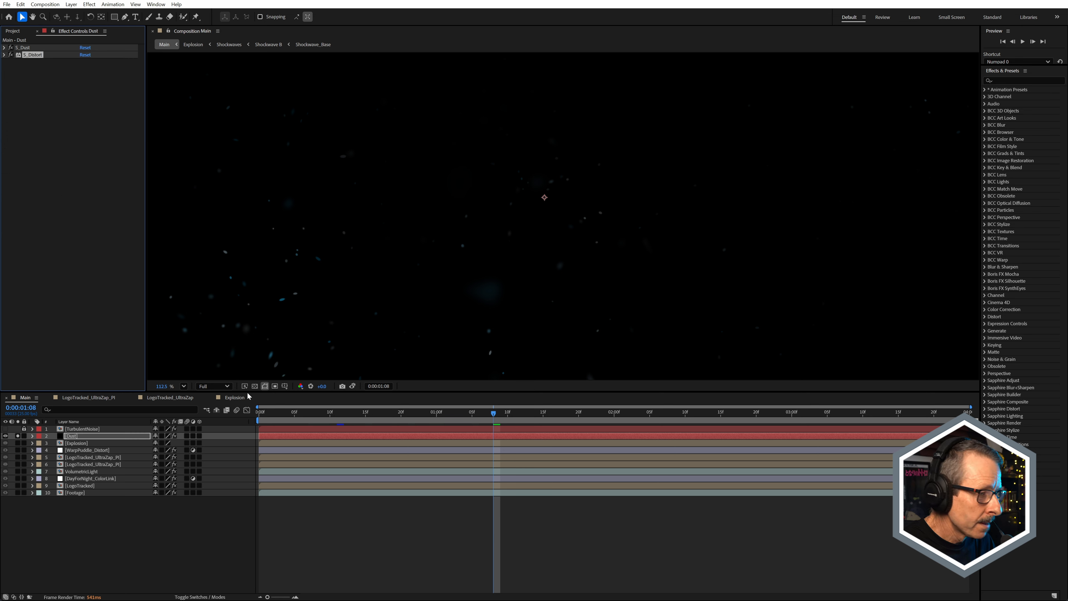
Step: Solo the layers from Explosion down to Footage together with Dust, and view the composite at 0:00:00:17
scroll(457, 261, down, 3)
drag(18, 444, 17, 529)
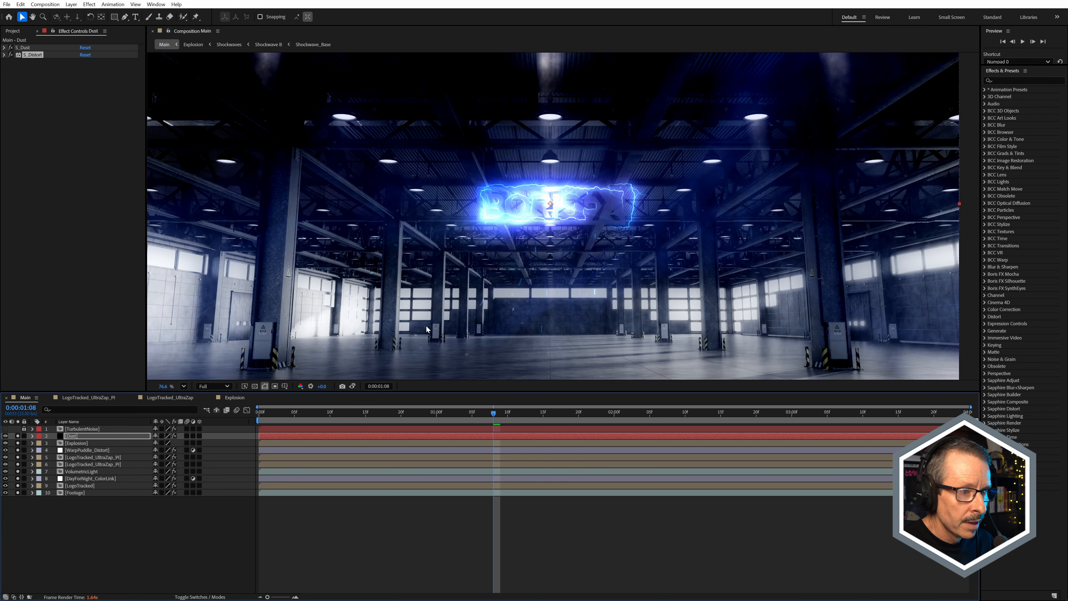
key(slash)
click(379, 412)
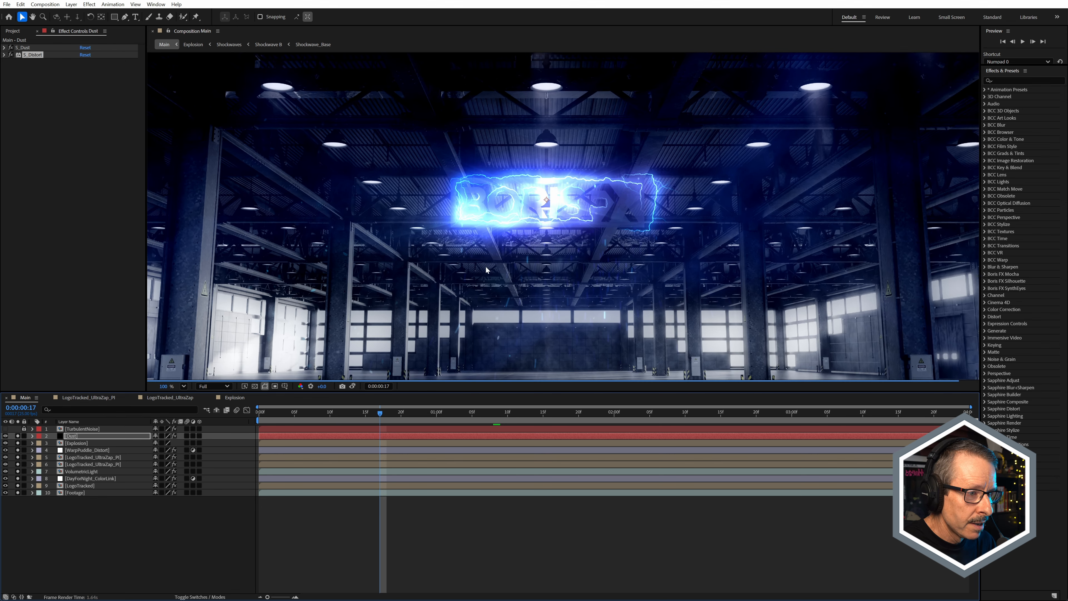
key(comma)
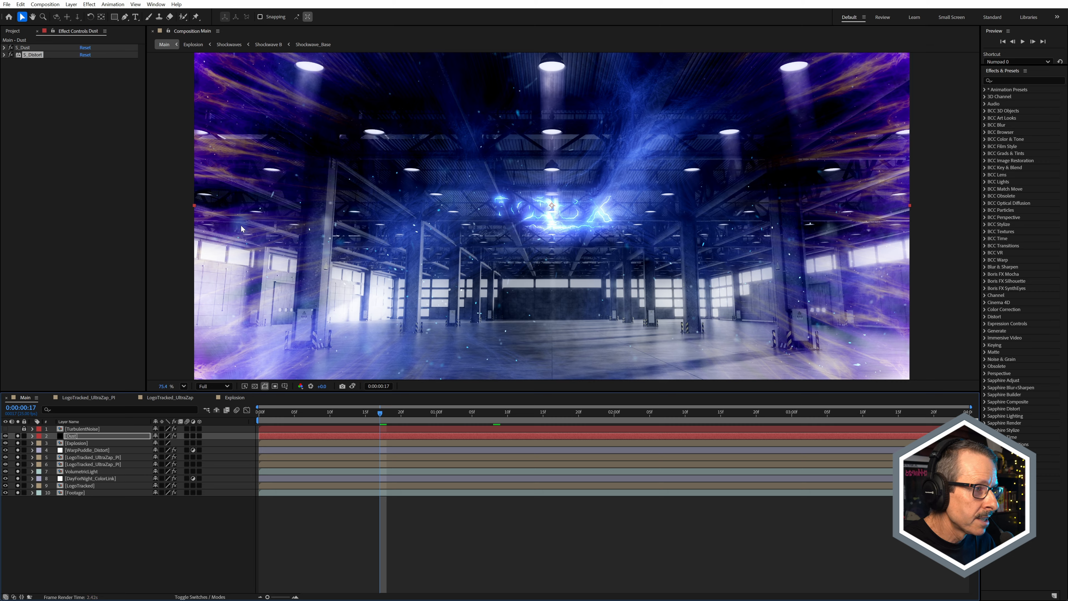
key(shift+slash)
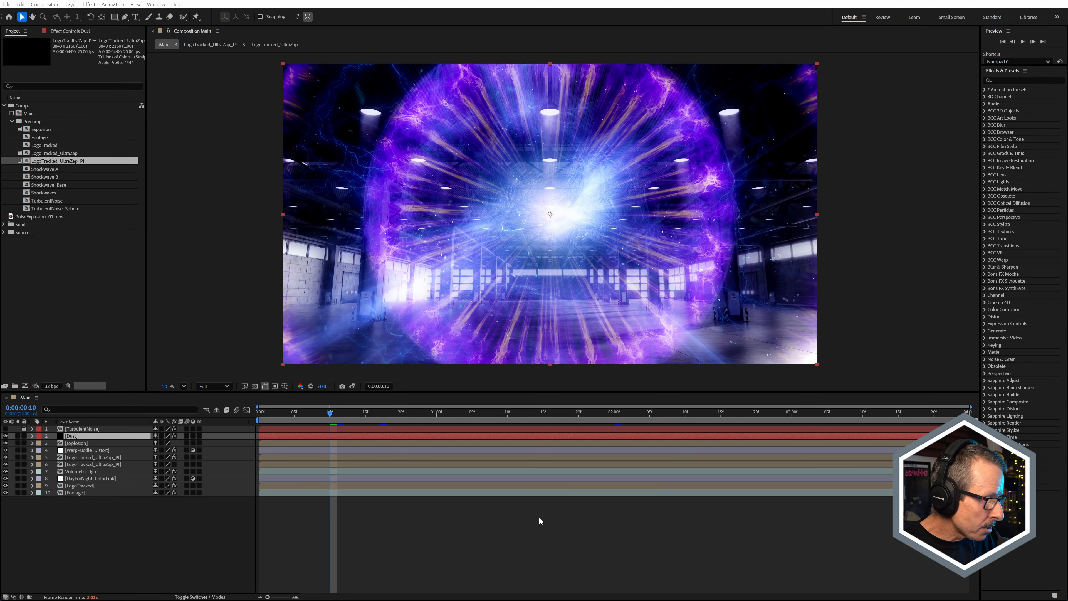
Step: Solo the Footage layer in Main, show its effects, and enable BCC+Color Link
click(17, 492)
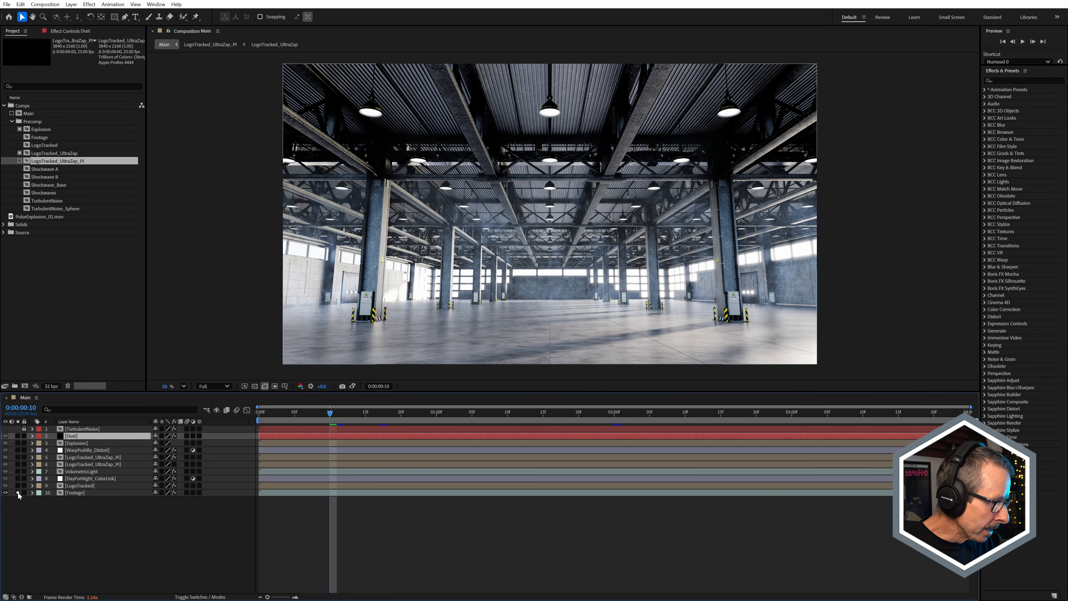
click(69, 493)
click(73, 31)
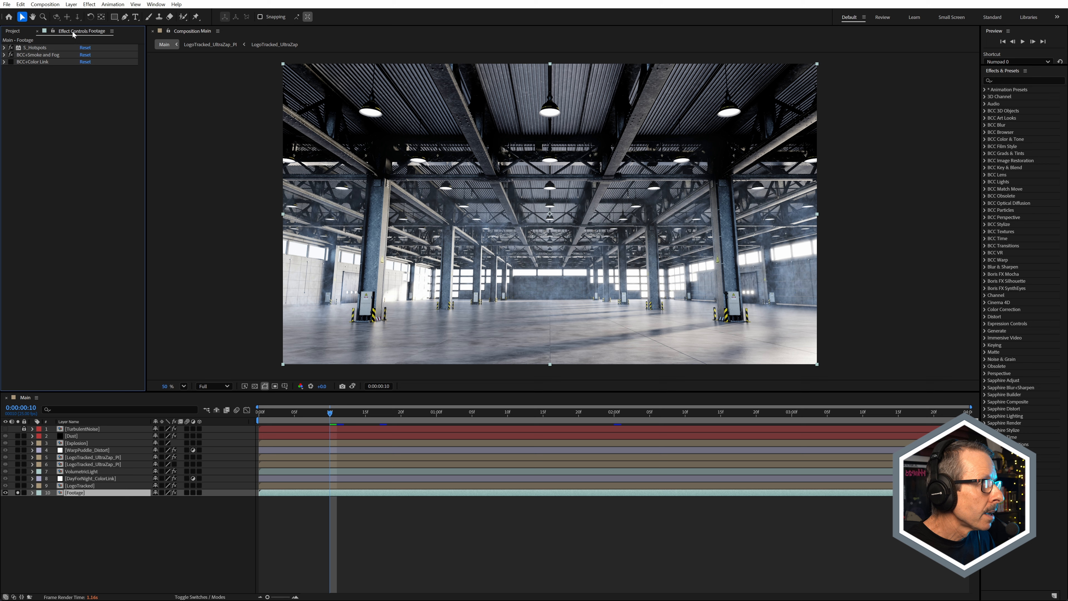
click(11, 63)
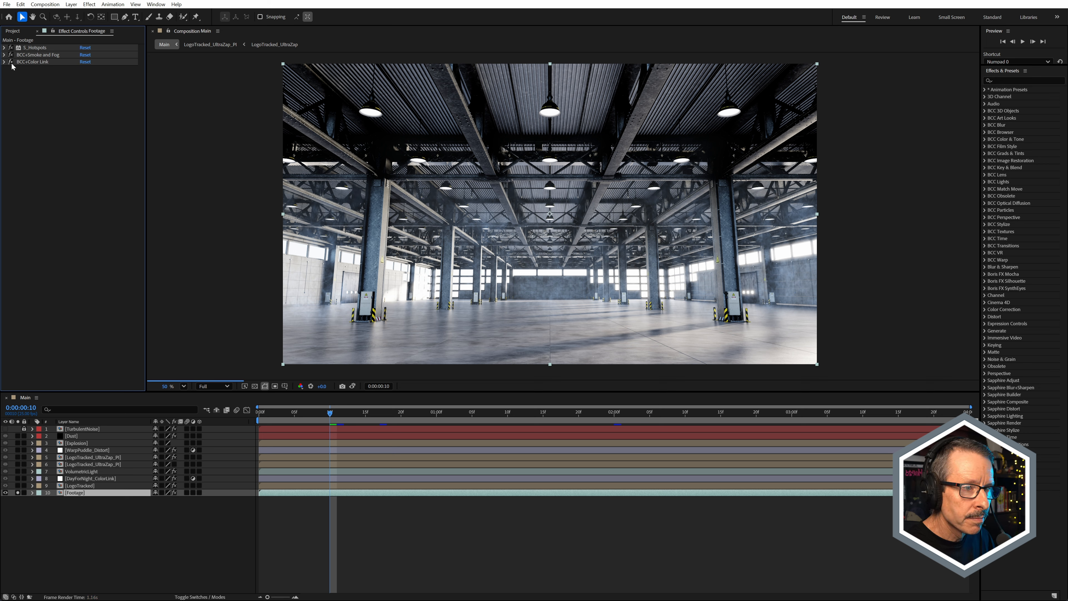
scroll(527, 110, up, 3)
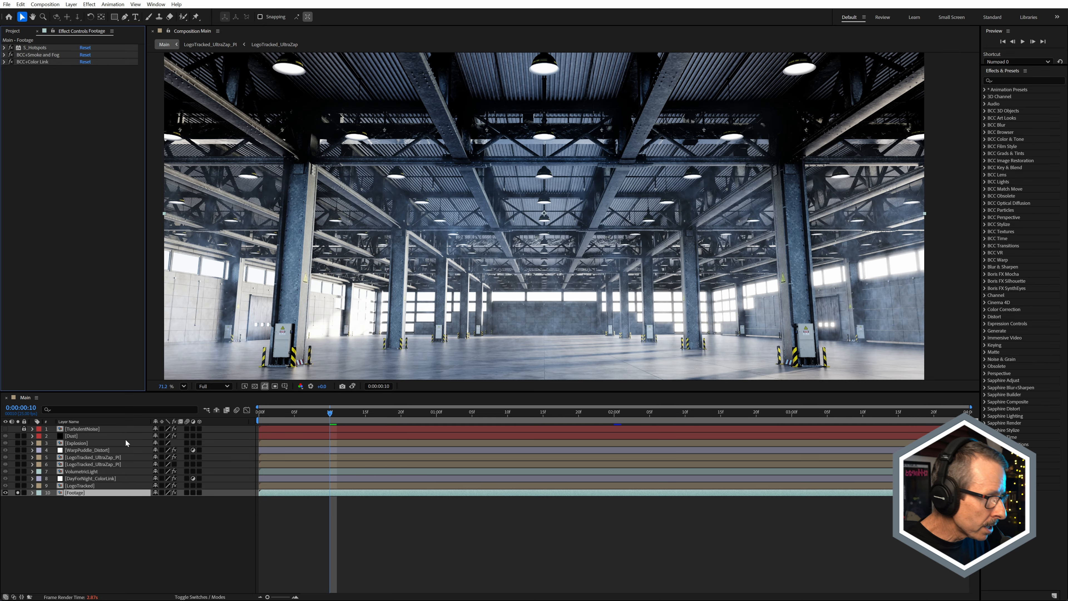
Step: Expand BCC+Color Link and check its Sample Layer choices, keeping layer 5, LogoTracked_UltraZap_PI
click(4, 62)
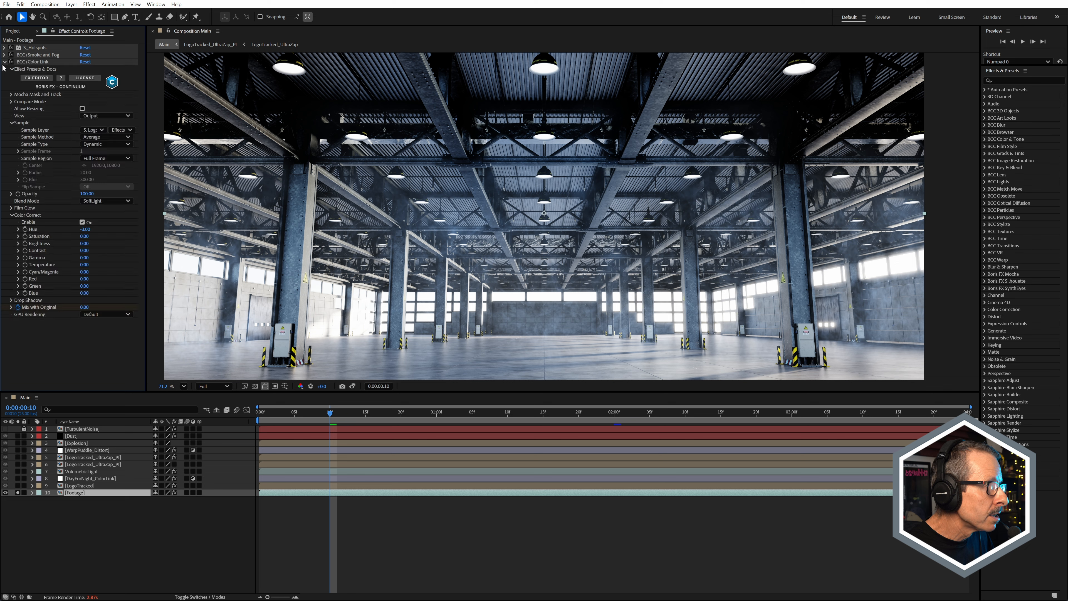
click(94, 130)
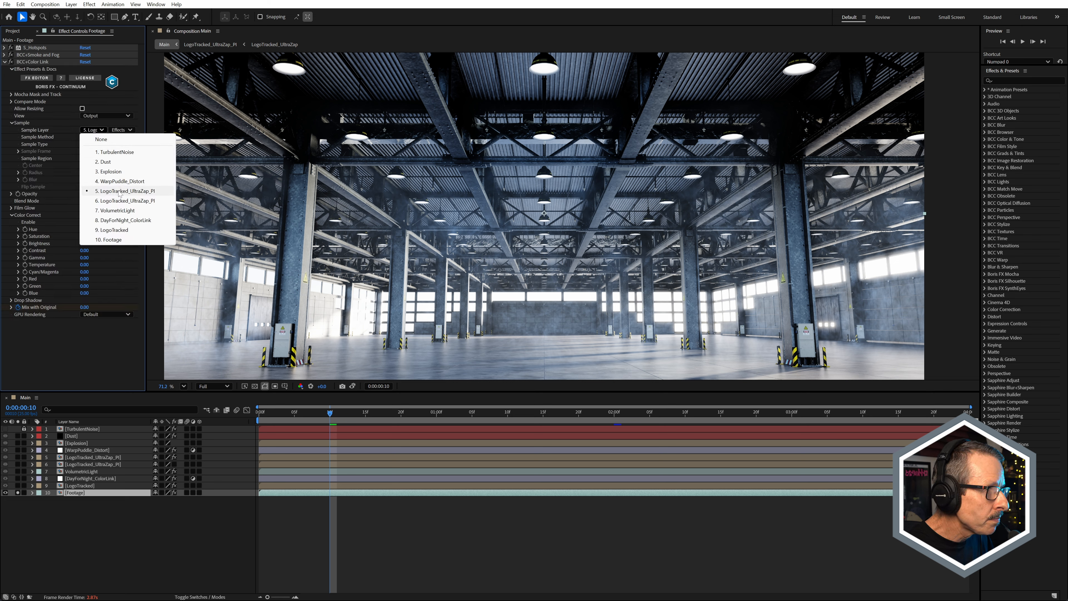
click(52, 191)
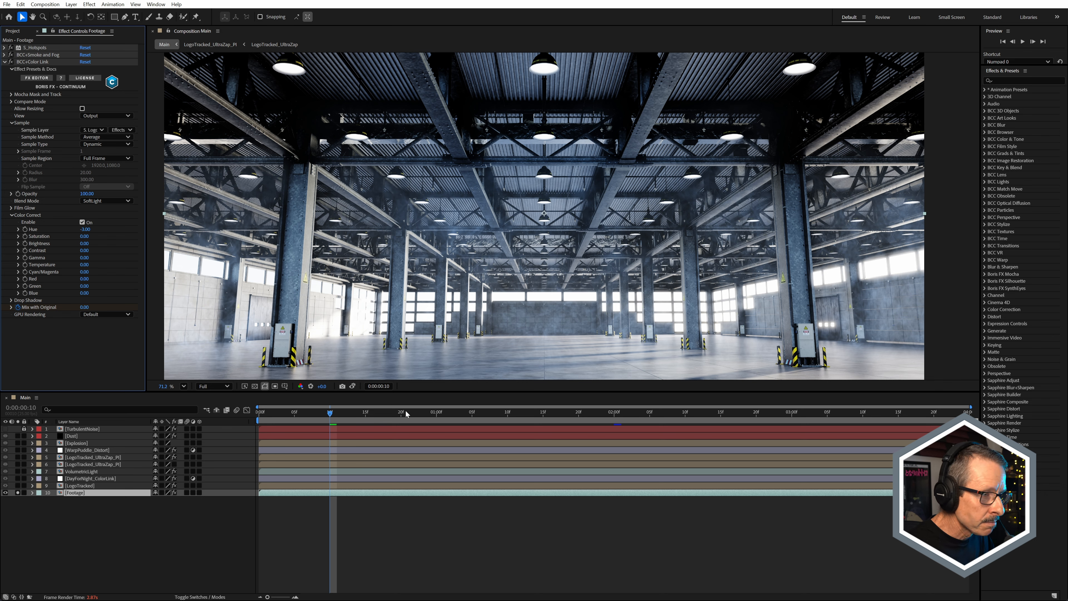
Step: Disable BCC+Smoke and Fog on Footage and solo the layer 6 LogoTracked_UltraZap_PI together with it
click(11, 55)
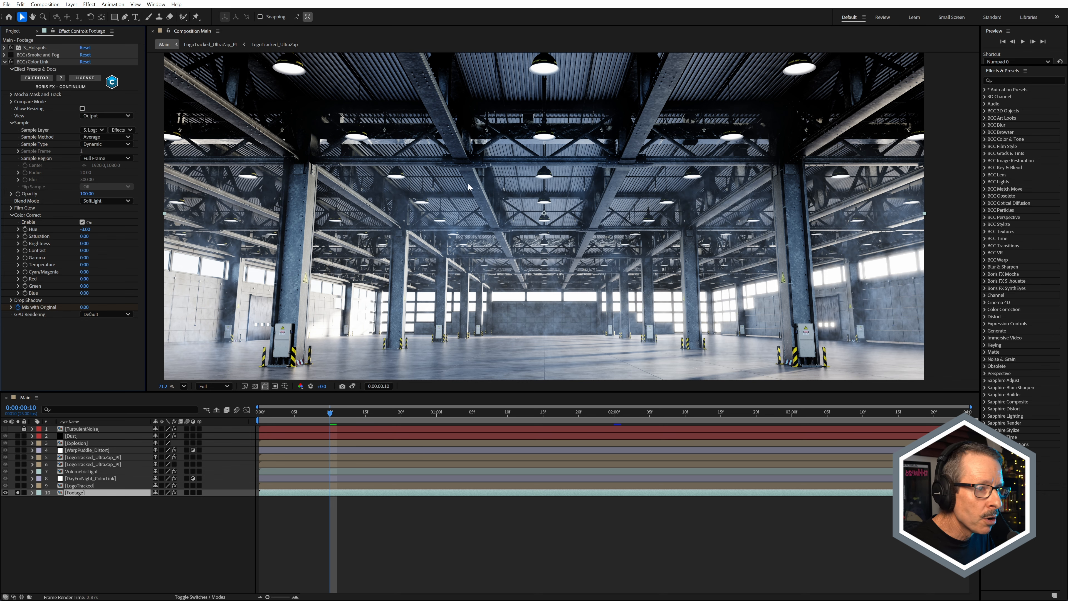
scroll(582, 190, up, 3)
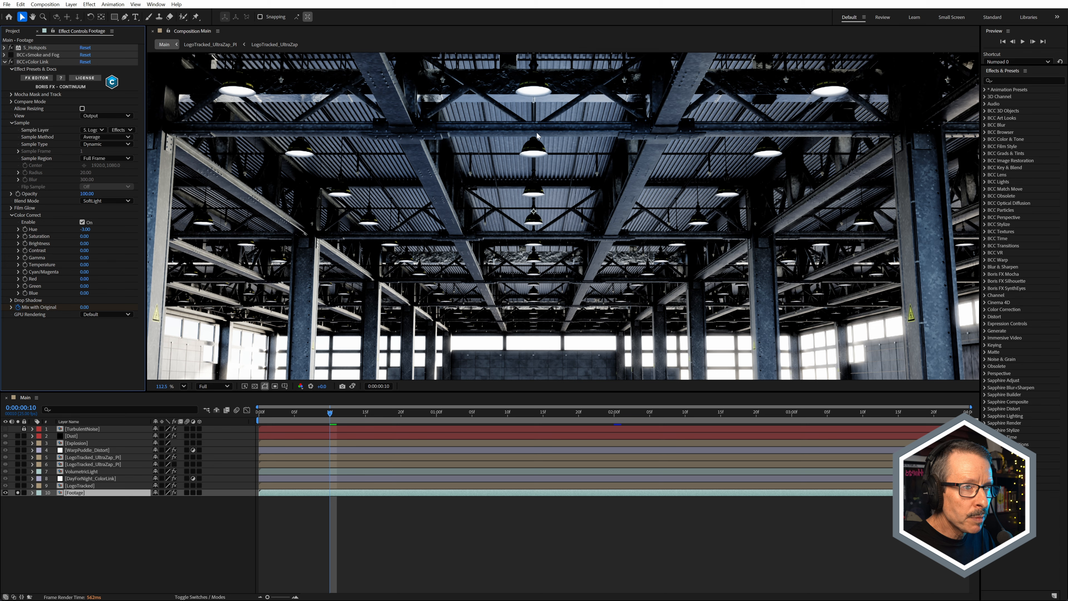
click(18, 464)
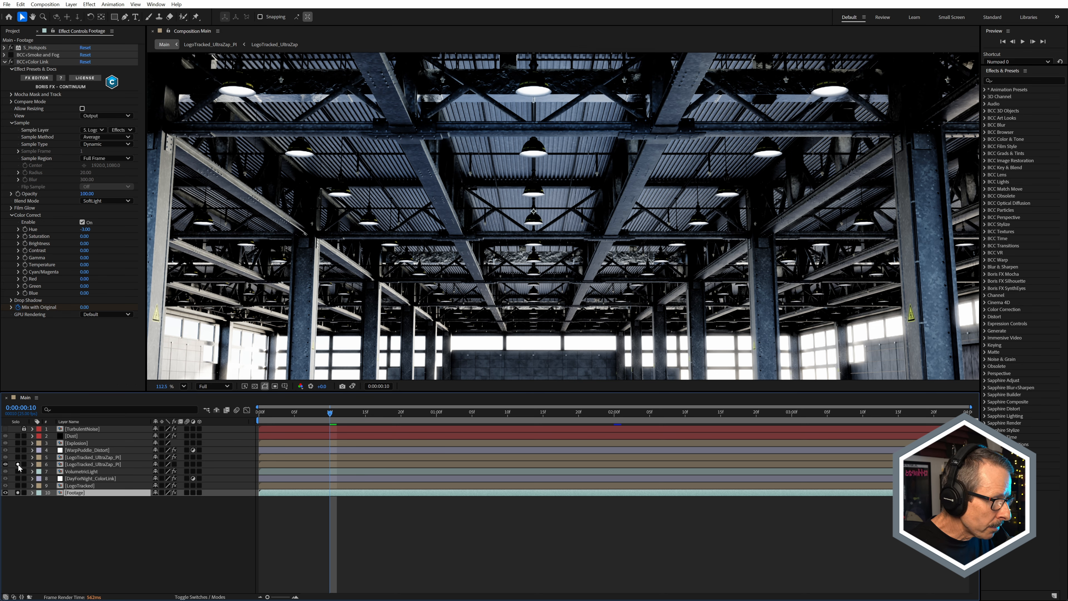
scroll(557, 197, up, 2)
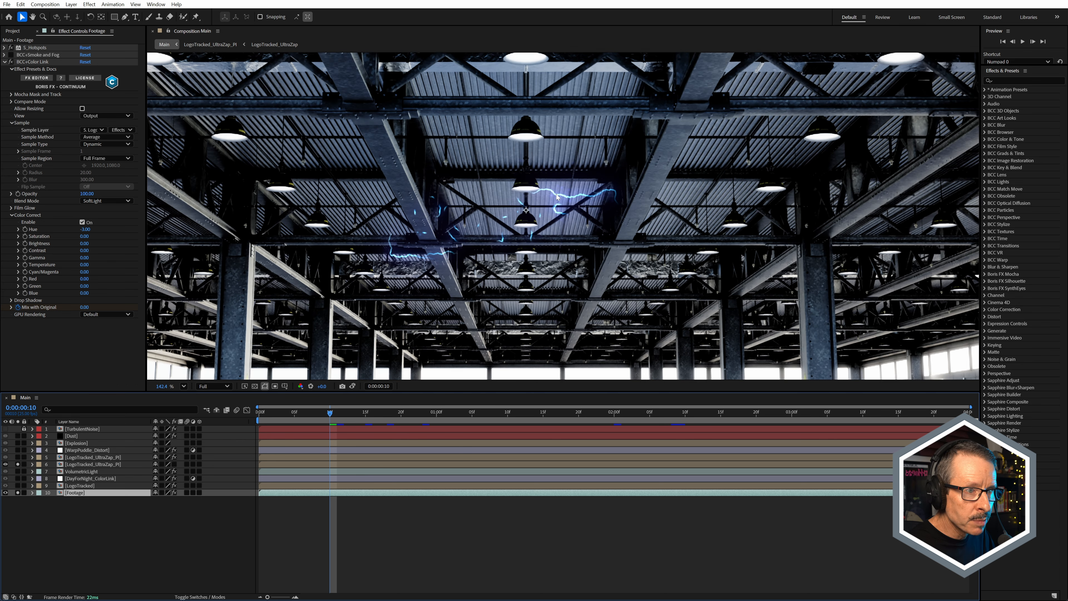
Step: Scrub Main from 0:00:00:00 to 0:00:02:09 to examine the color tint on the footage, ending at 0:00:02:01
drag(279, 416, 260, 416)
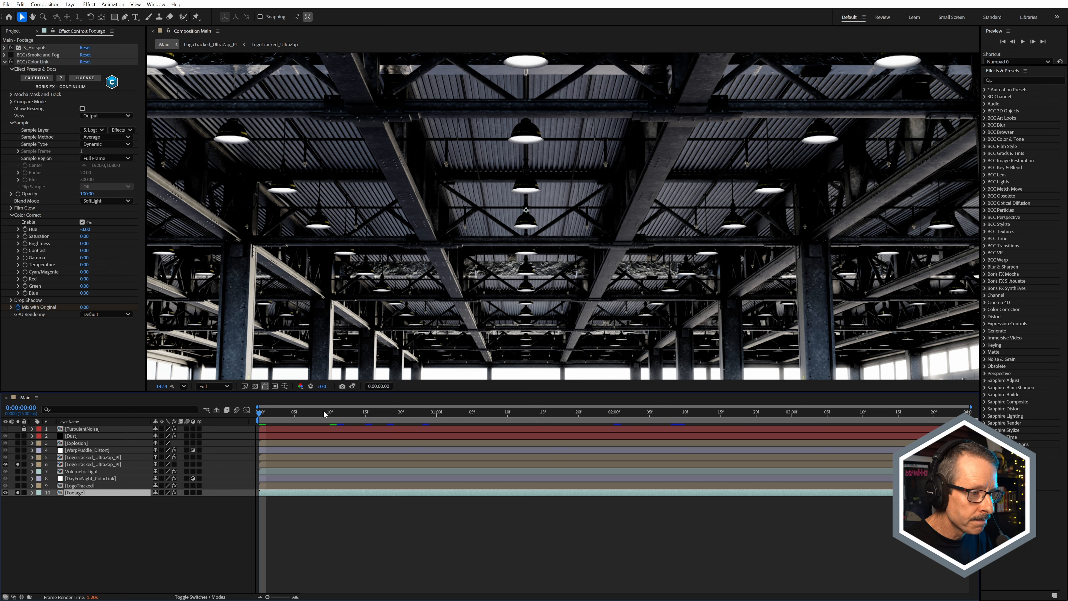
click(337, 414)
drag(338, 416, 677, 433)
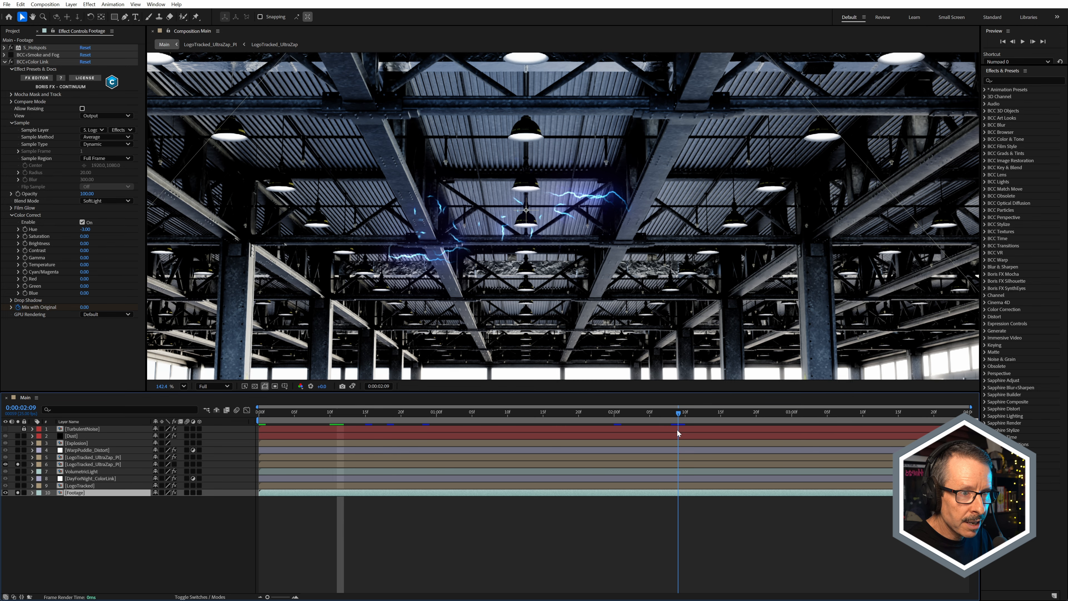
scroll(571, 291, down, 2)
click(650, 417)
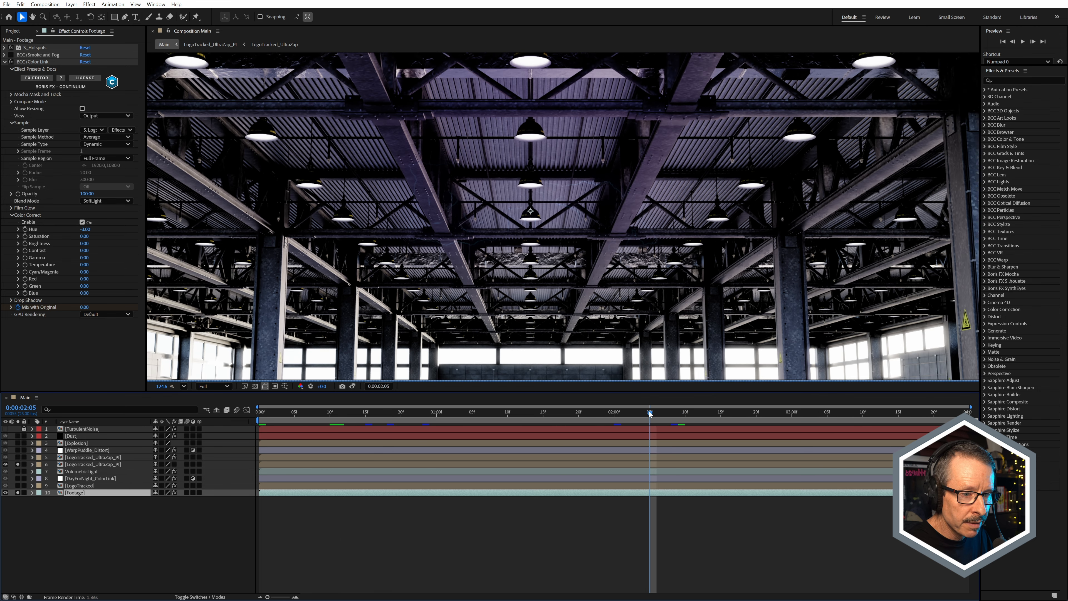
drag(651, 417, 622, 418)
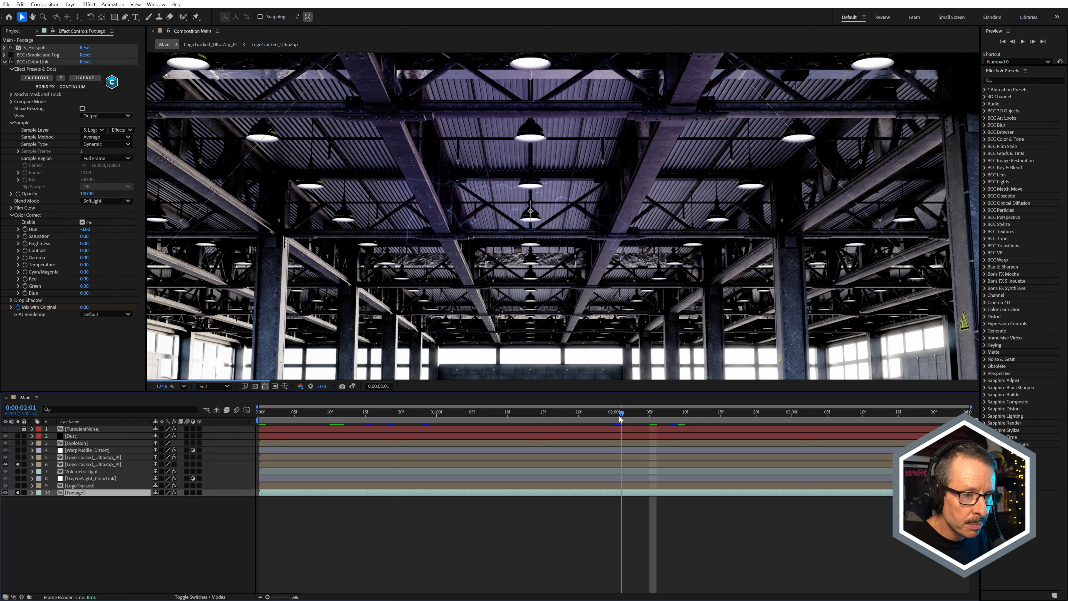
scroll(540, 236, down, 3)
scroll(545, 215, down, 1)
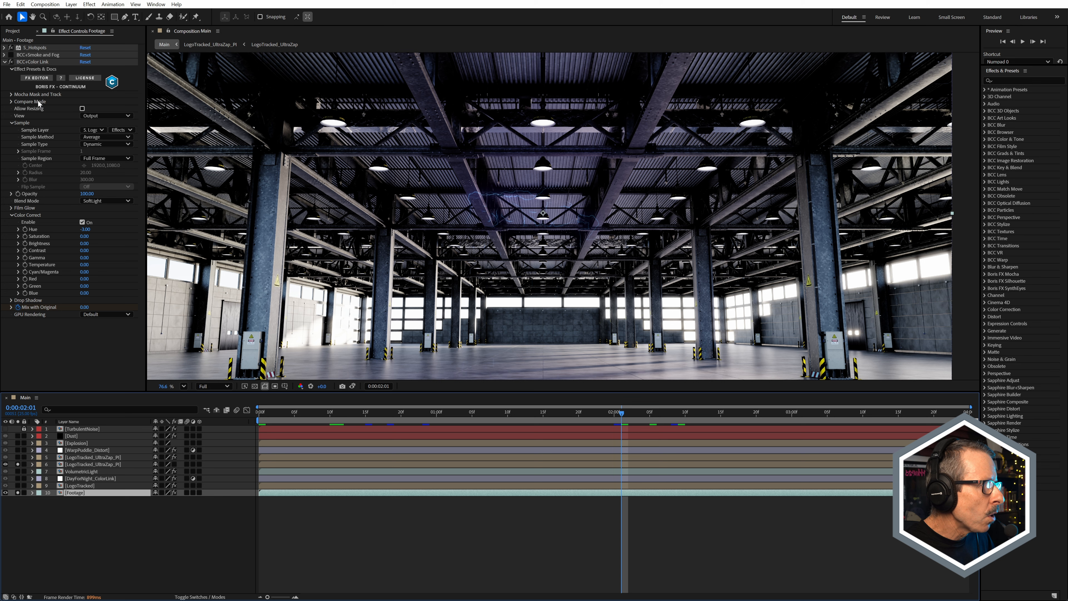
Step: Expand Mocha Mask and Track, display the depth matte, and check the Mapping Mode choices, keeping Guided
click(11, 96)
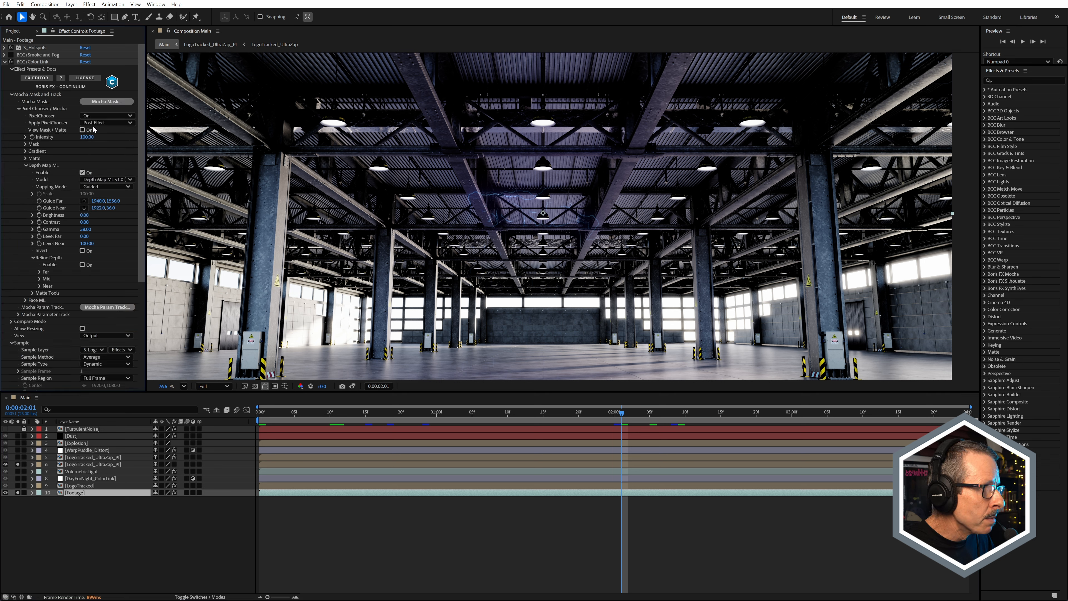
click(82, 130)
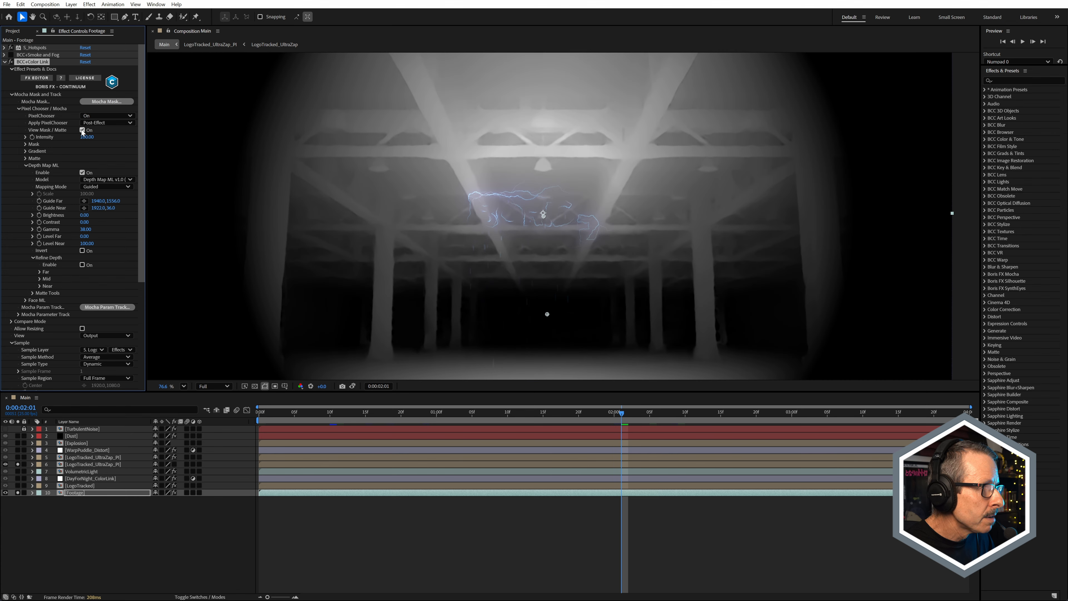
scroll(557, 234, down, 1)
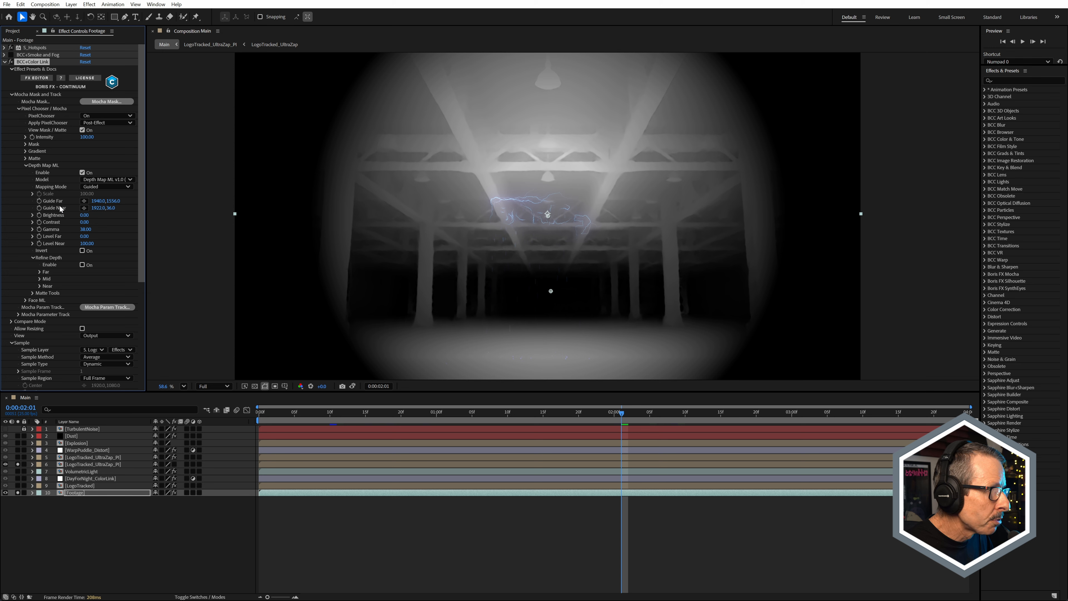
click(99, 187)
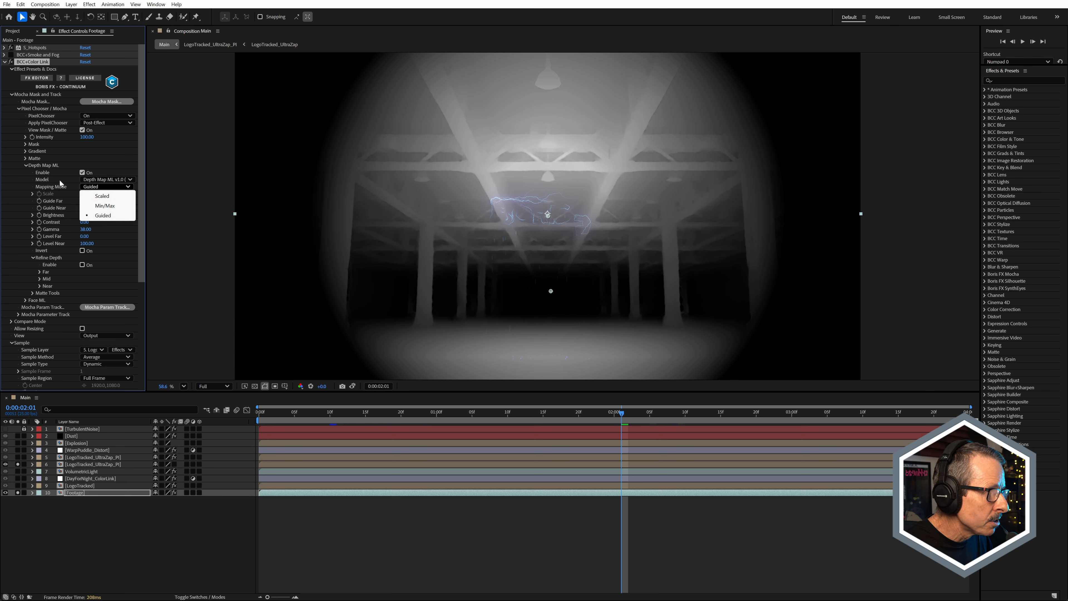
click(59, 199)
Step: Place the Depth Map ML Guide Far point on the warehouse's back wall and turn off the matte view
click(84, 201)
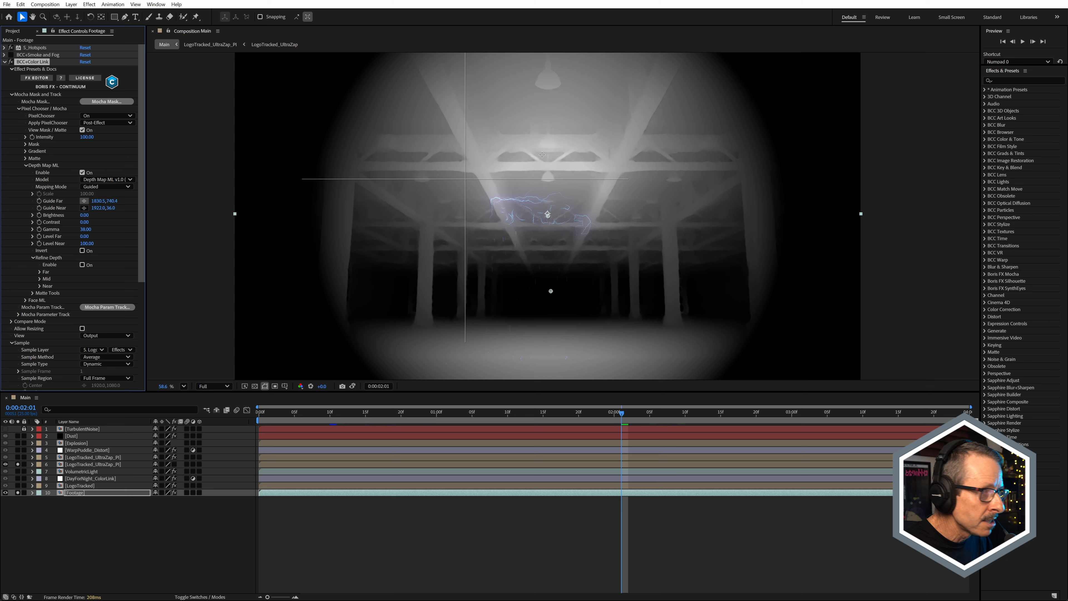
click(551, 291)
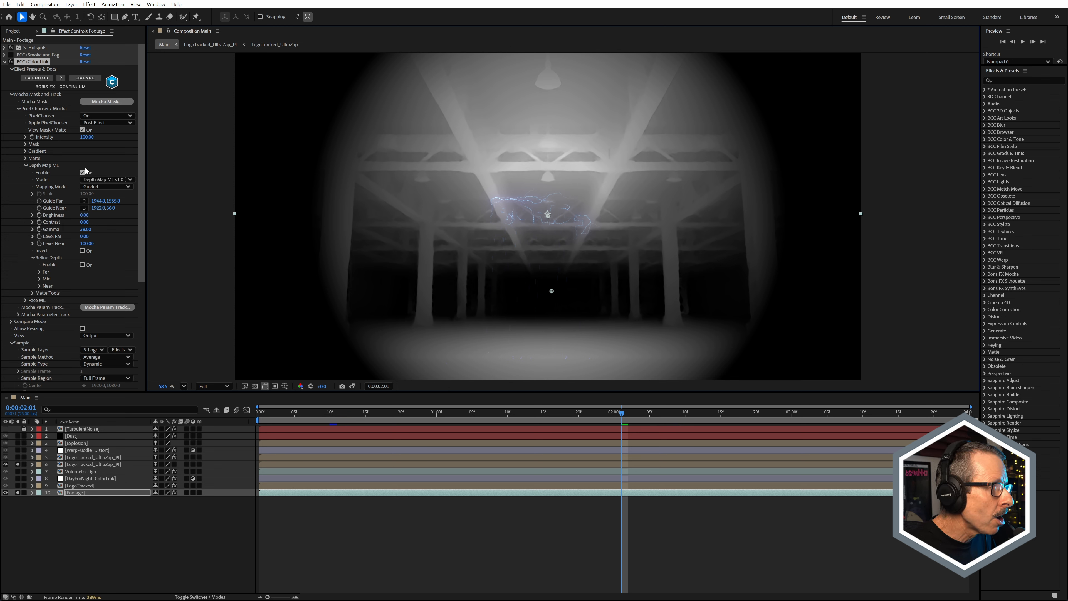
click(82, 129)
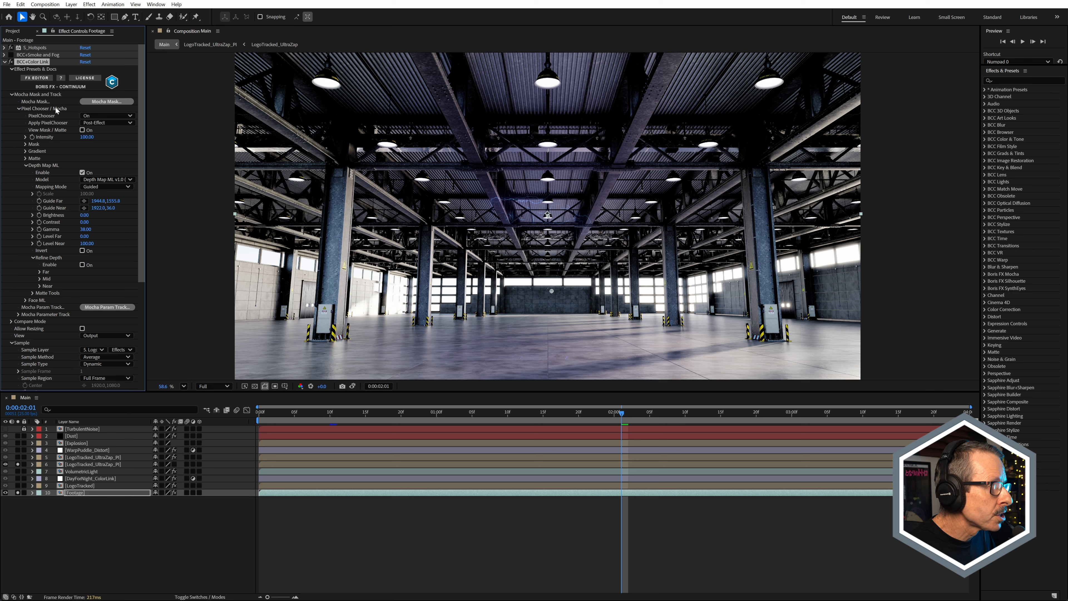
Step: Toggle Depth Map ML off and on to compare the tint with and without it, leaving it disabled
click(82, 172)
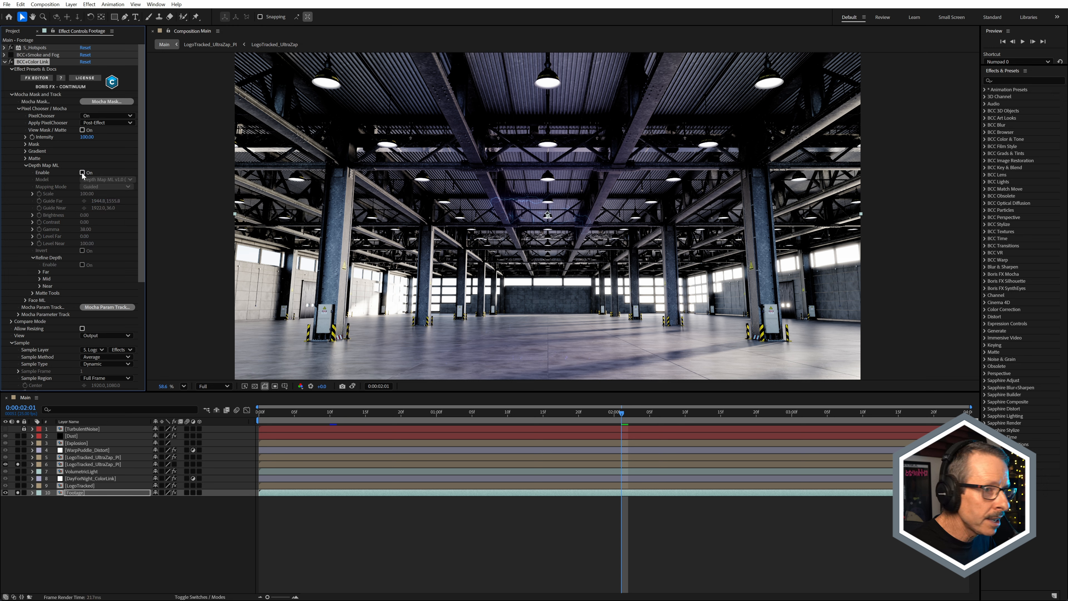
click(82, 172)
click(83, 173)
click(82, 172)
click(82, 173)
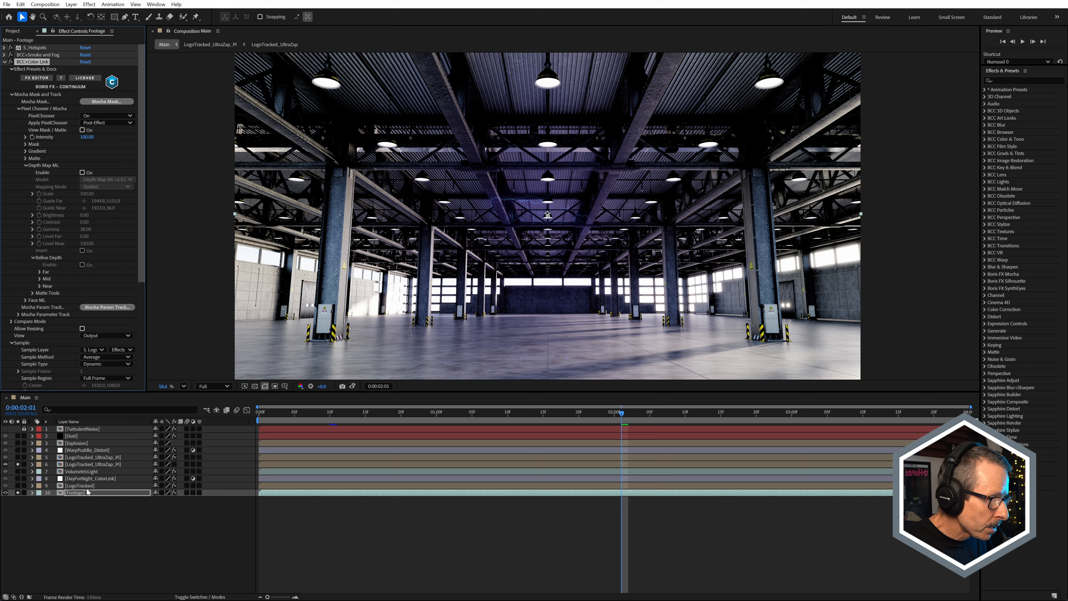
Step: Solo LogoTracked in place of Footage and check its BCC+Color Link Sample Layer choices, keeping layer 5, LogoTracked_UltraZap_PI
click(17, 485)
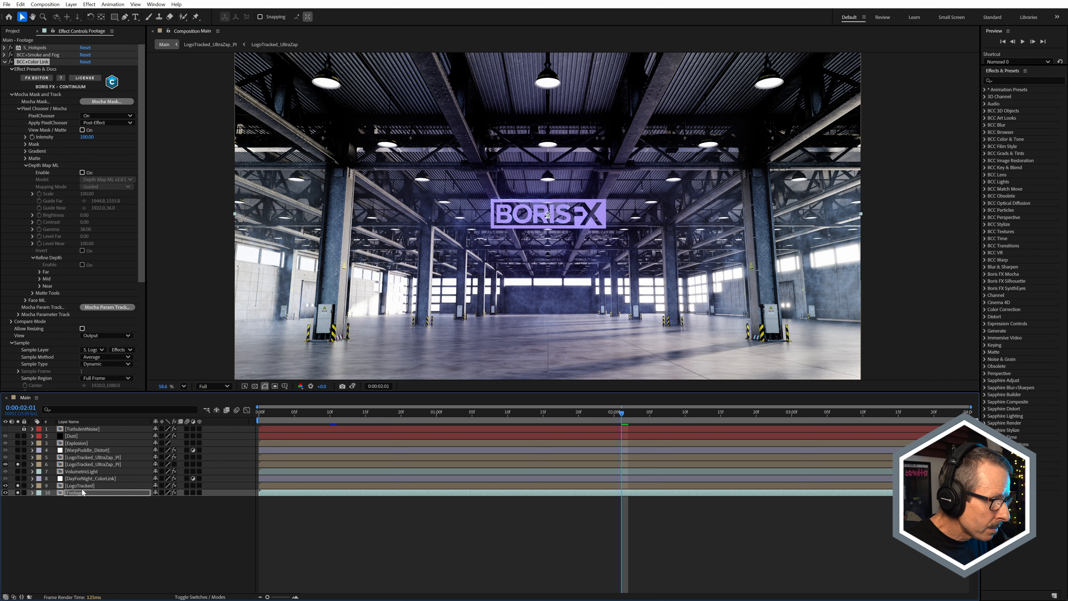
click(80, 486)
click(17, 493)
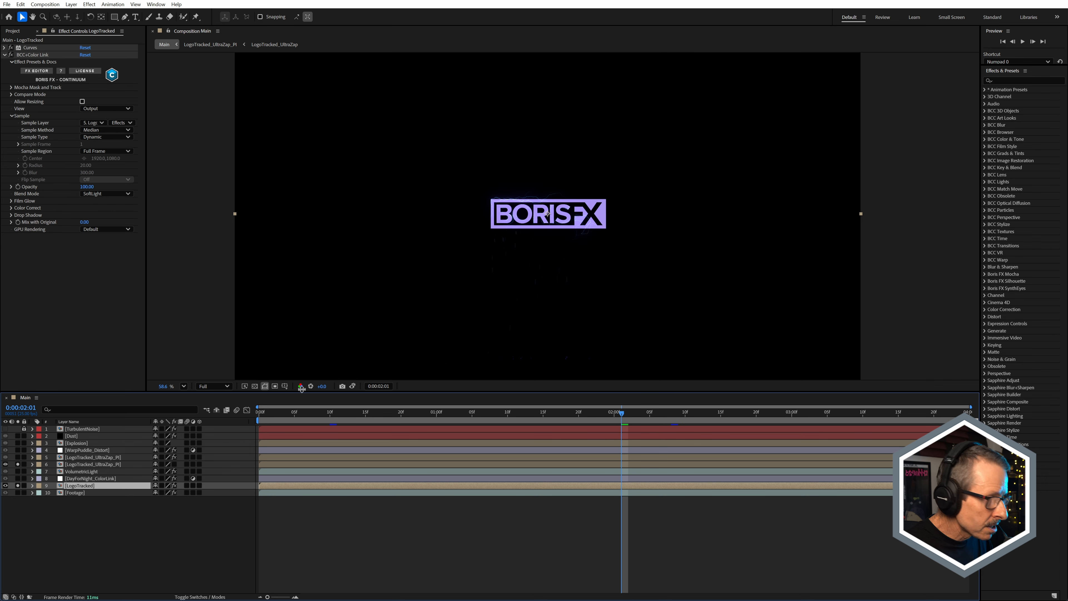
scroll(546, 211, up, 1)
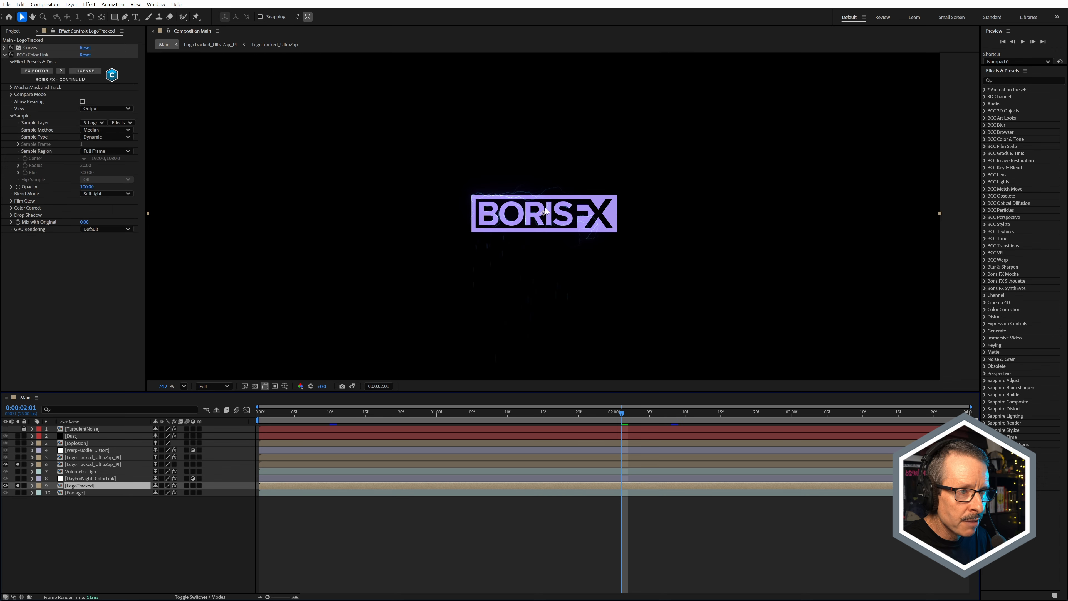
click(101, 124)
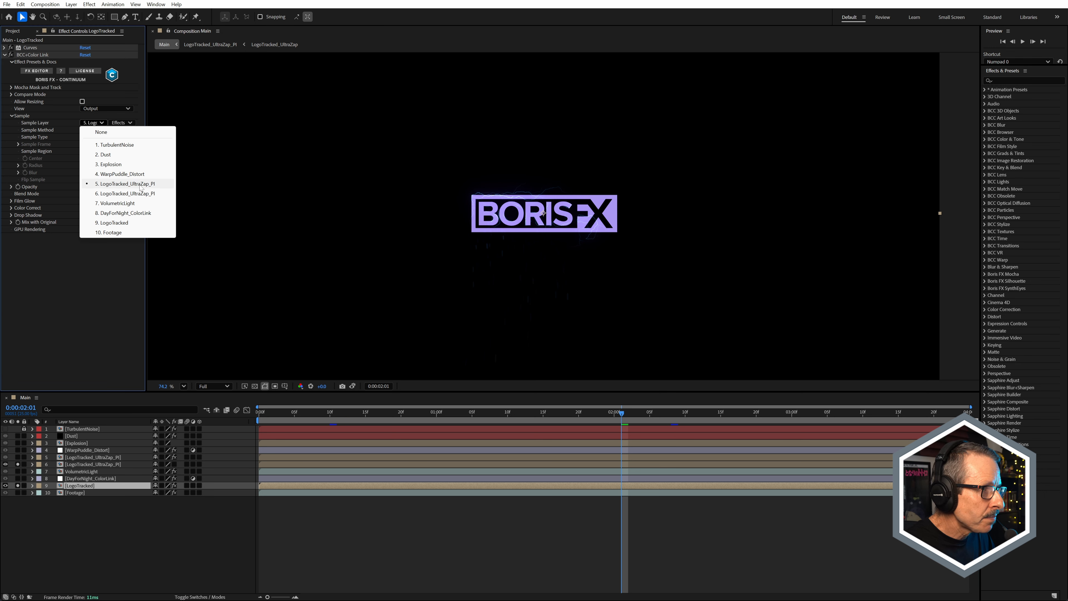
click(63, 258)
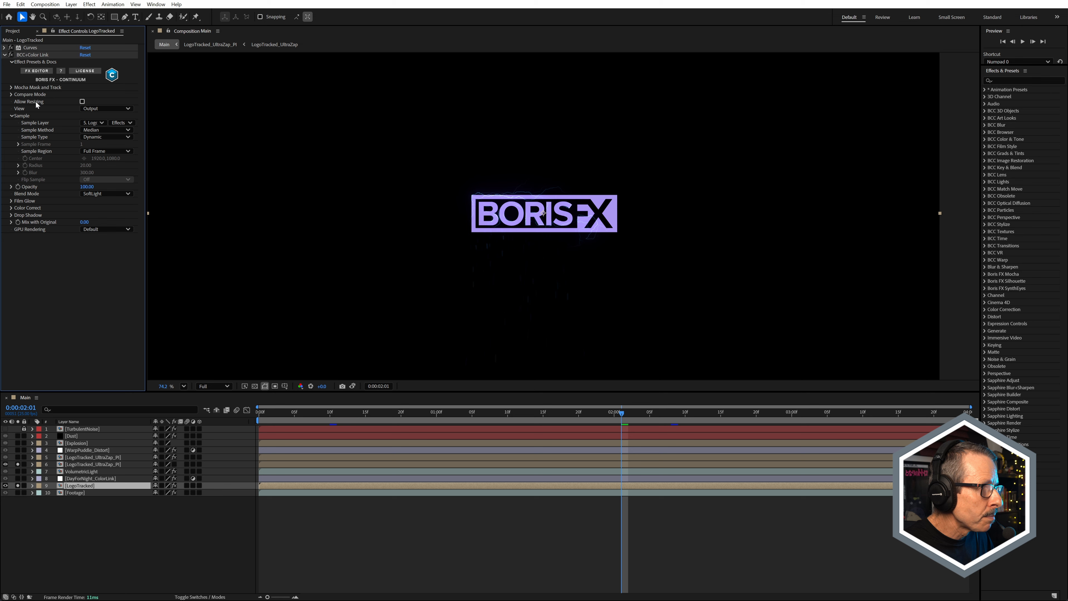
Step: Scrub between 0:00:00:03 and 0:00:00:22 to examine how the zaps color the tracked logo, ending at 0:00:00:03
drag(365, 421, 281, 421)
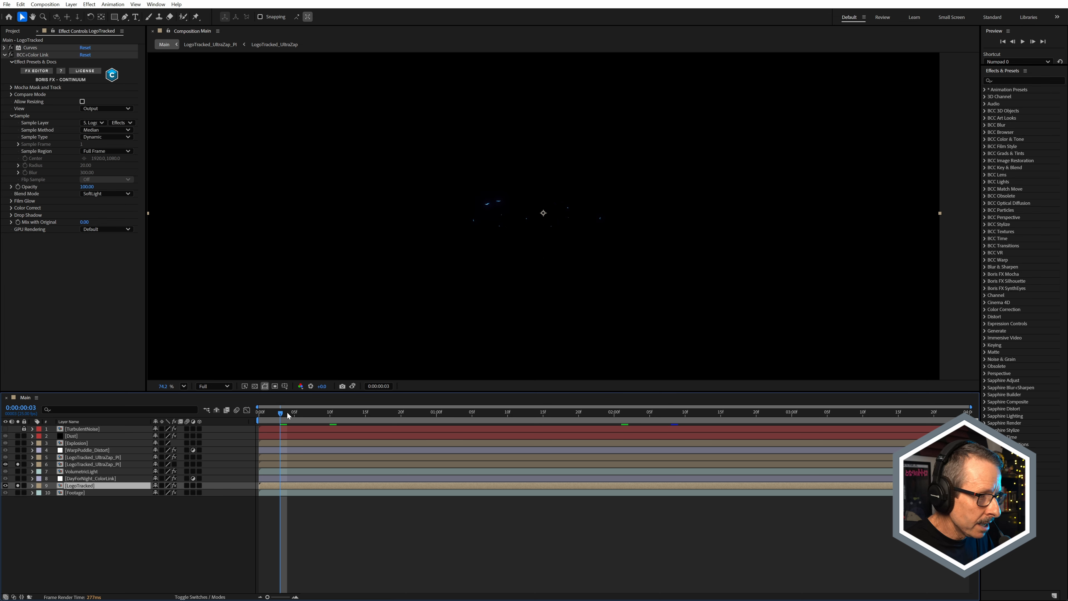
drag(288, 421, 421, 413)
key(period)
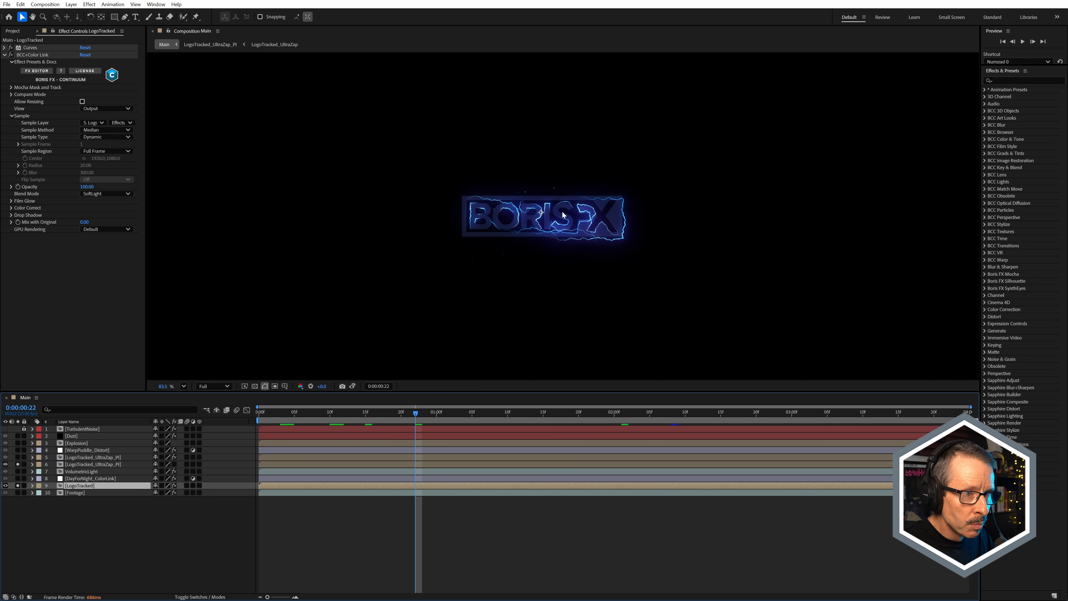
drag(433, 418, 280, 431)
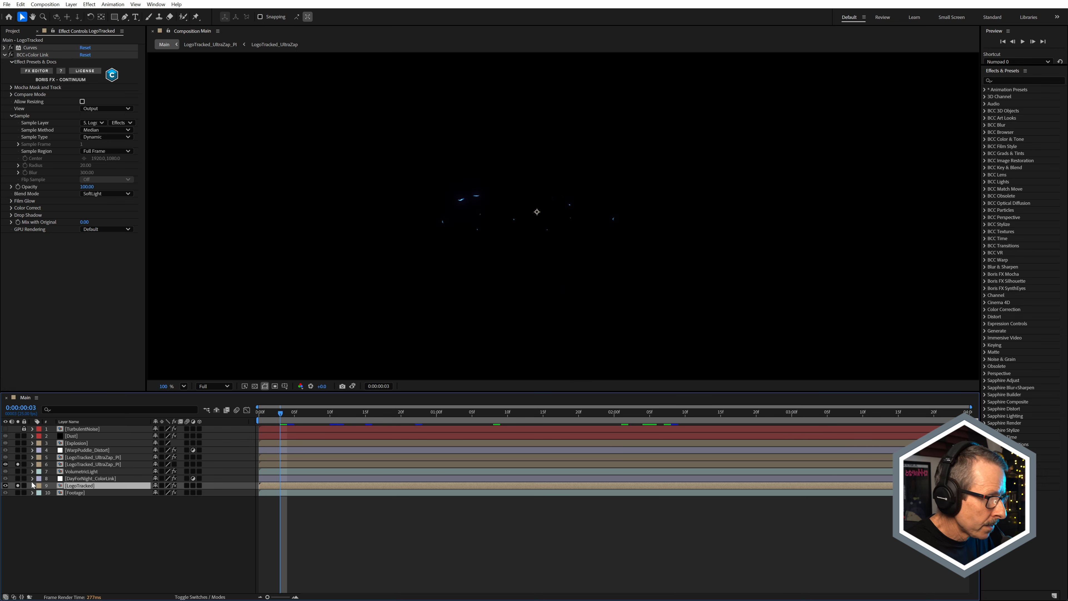
Step: Show the effects of VolumetricLight and leave it as the only soloed layer in Main
click(18, 492)
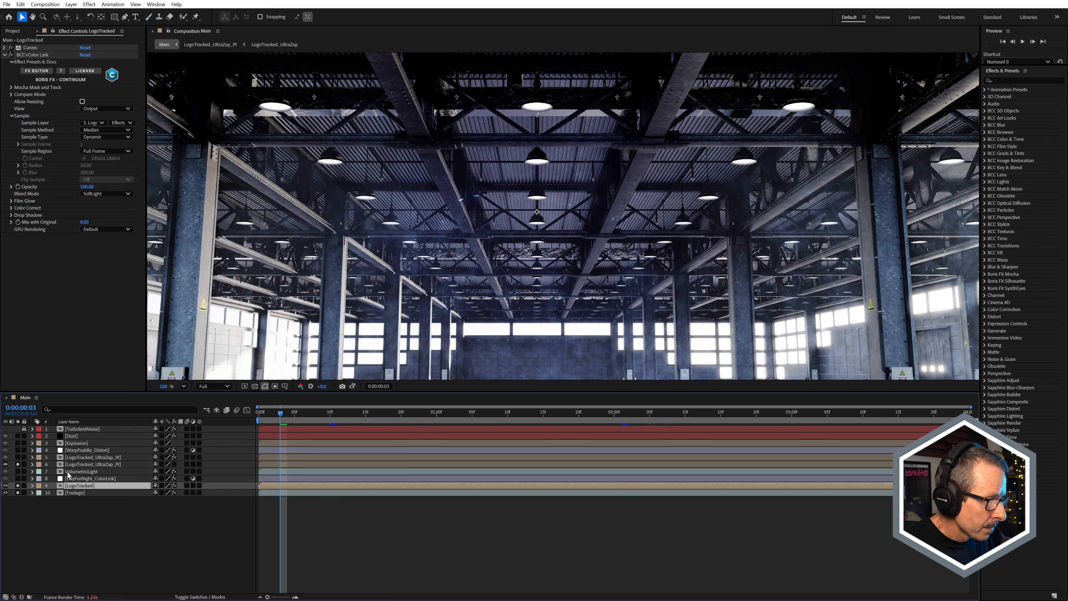
click(67, 472)
click(18, 471)
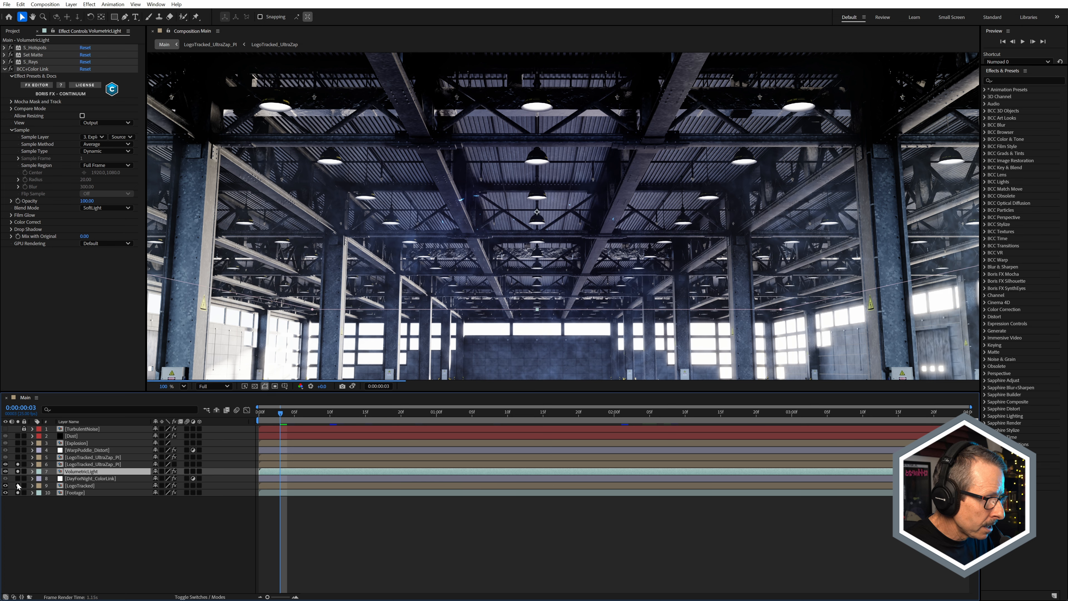
drag(17, 485, 17, 493)
click(17, 464)
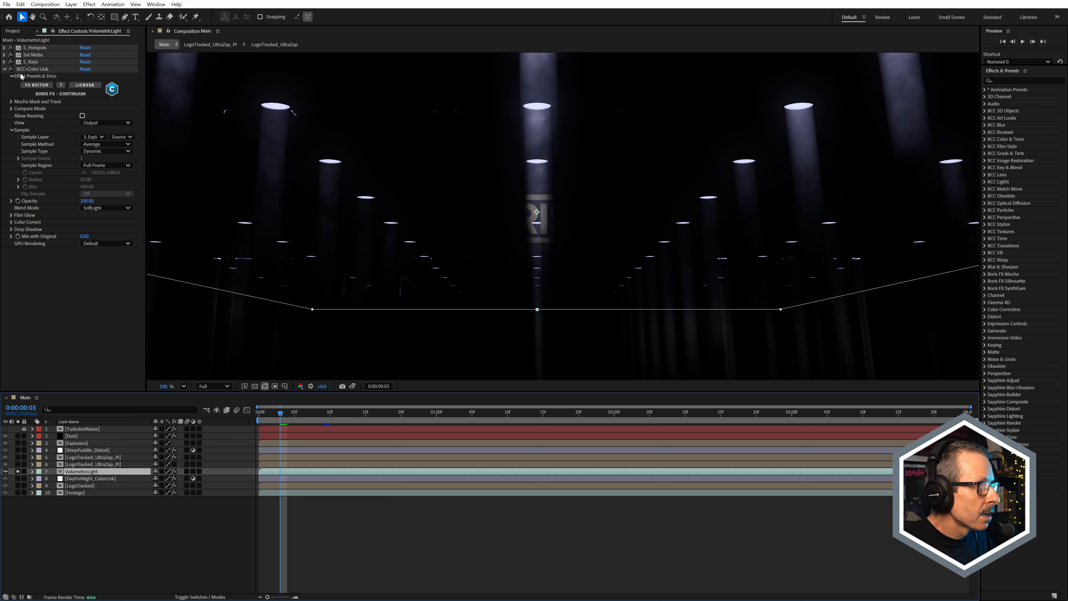
Step: Check the BCC+Color Link Sample Layer choices on VolumetricLight, keeping layer 3, Explosion
click(101, 137)
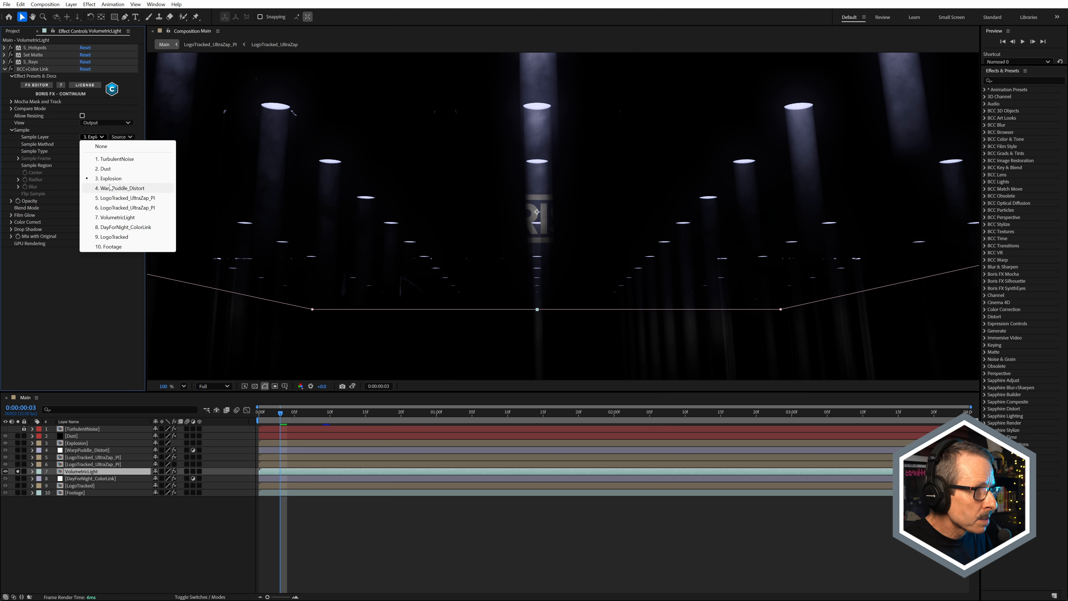
click(62, 252)
key(comma)
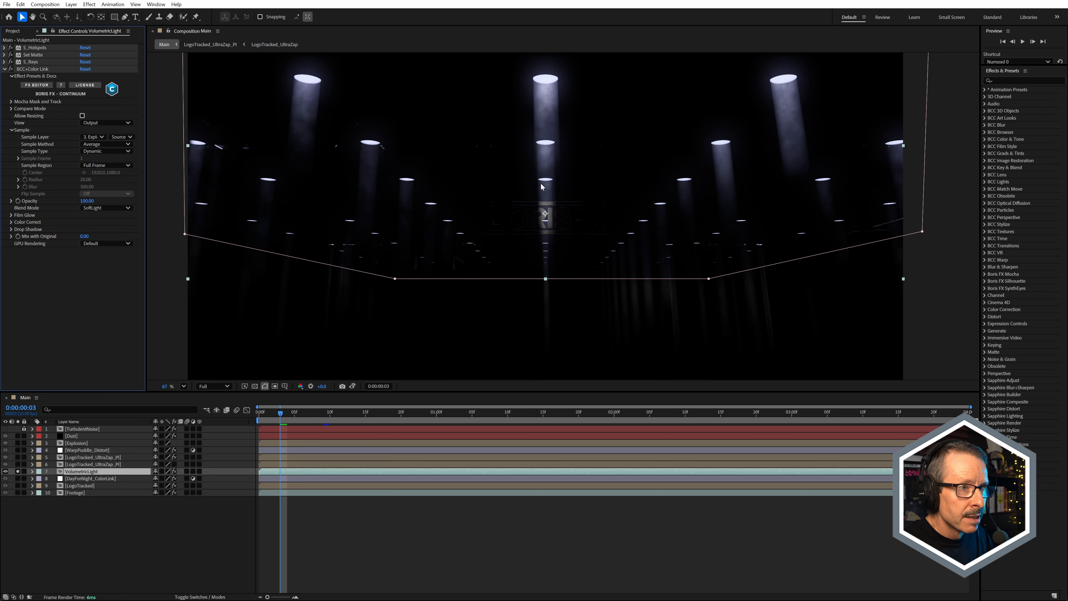
Step: Go to 0:00:00:09 and solo the Explosion layer together with VolumetricLight
click(299, 414)
drag(298, 415, 323, 415)
click(17, 443)
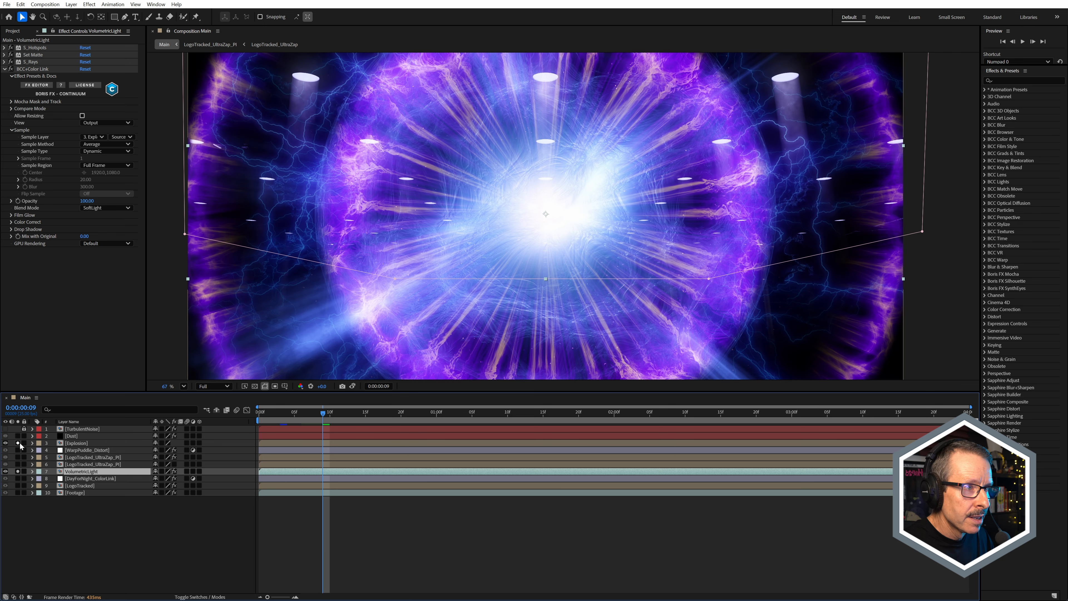
Step: Switch BCC+Color Link on VolumetricLight off and back on to compare the color of the light beams
click(10, 69)
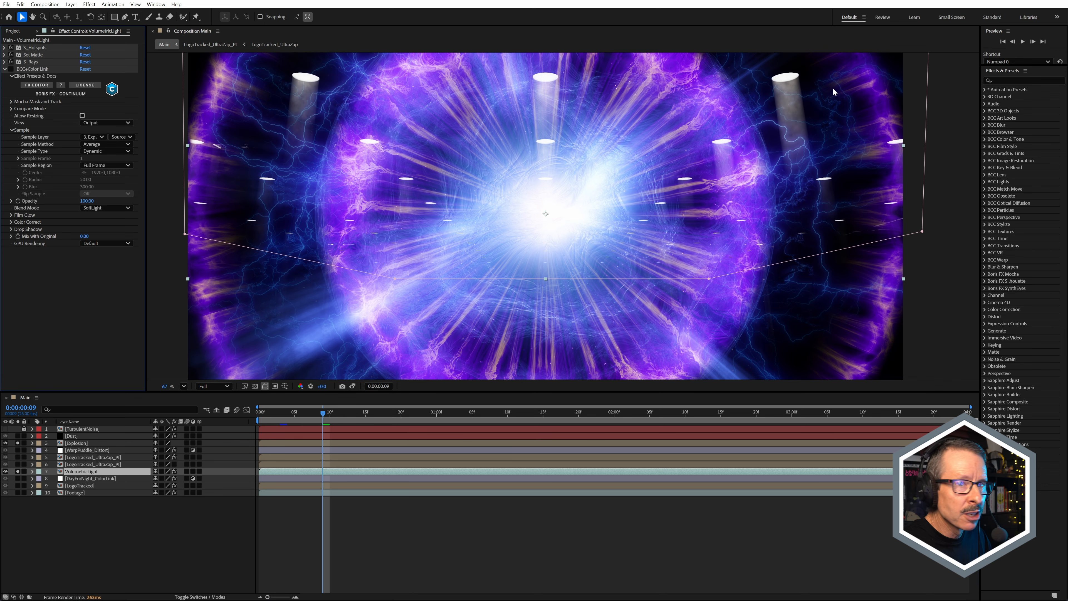
scroll(834, 91, up, 6)
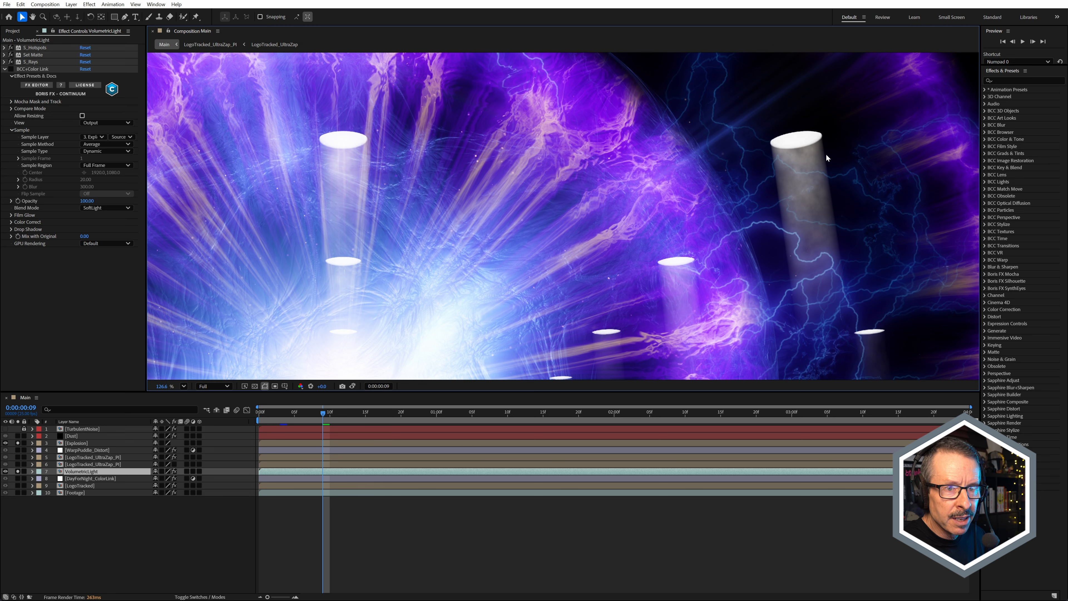
scroll(615, 196, down, 4)
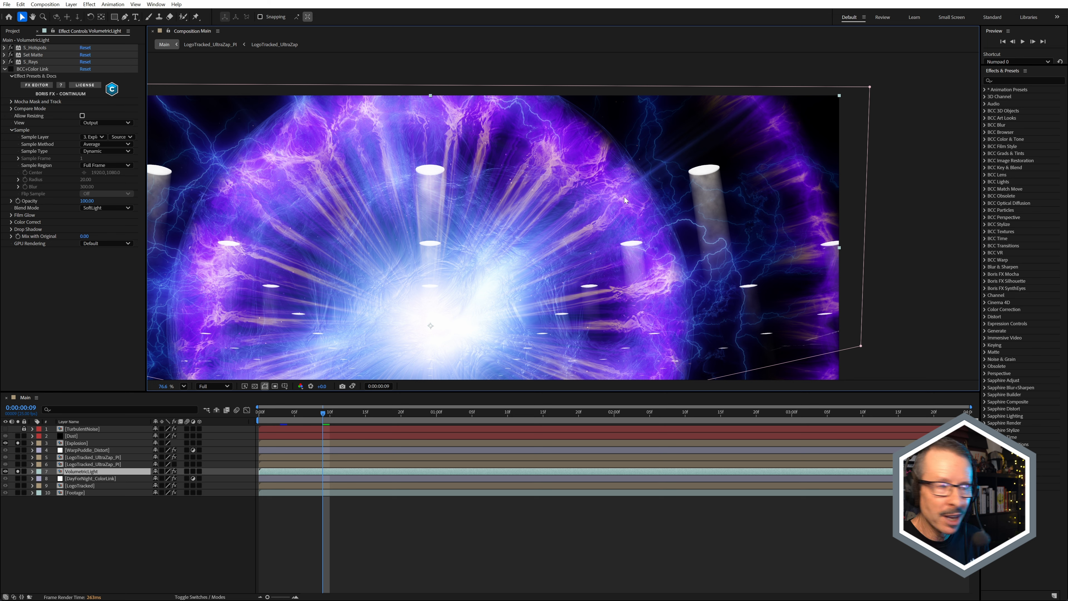
click(11, 70)
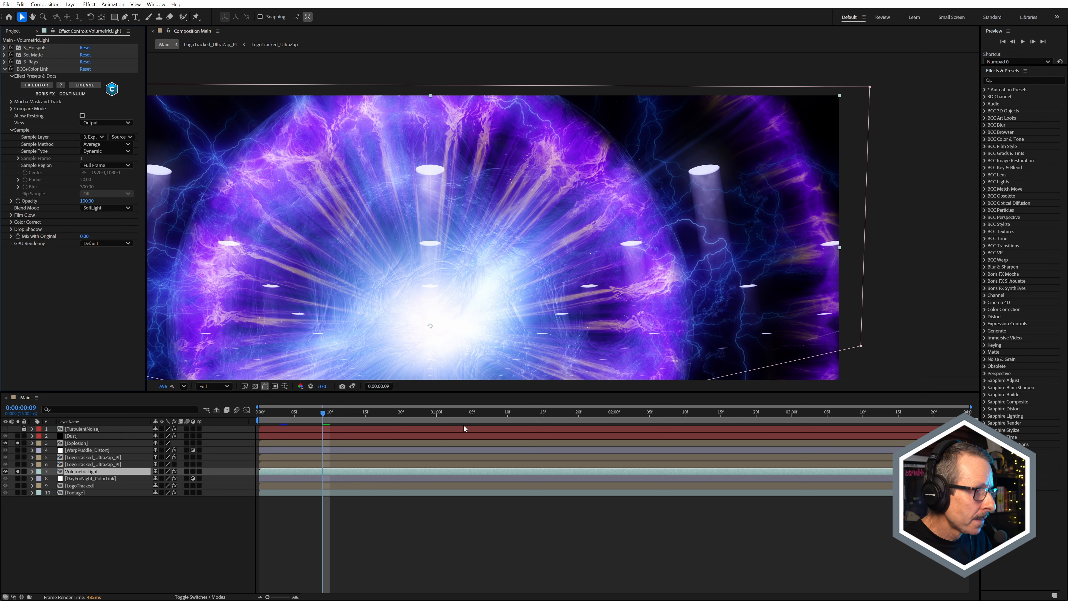
Step: Scrub ahead to 0:00:01:18 to view the light beams, and unsolo VolumetricLight and Explosion
drag(375, 409, 522, 416)
scroll(698, 189, down, 2)
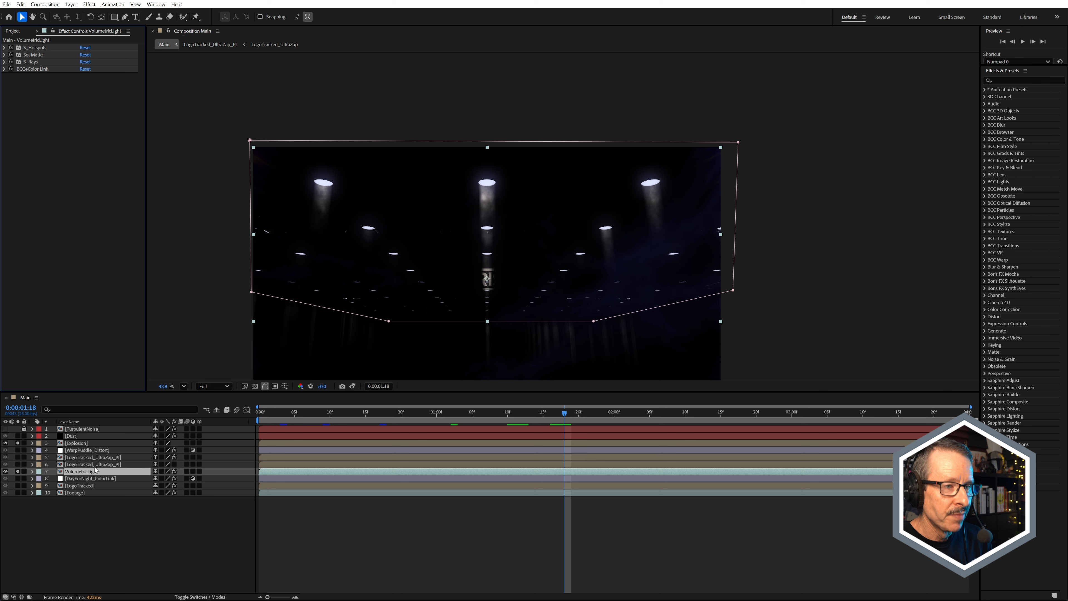
click(18, 471)
click(18, 443)
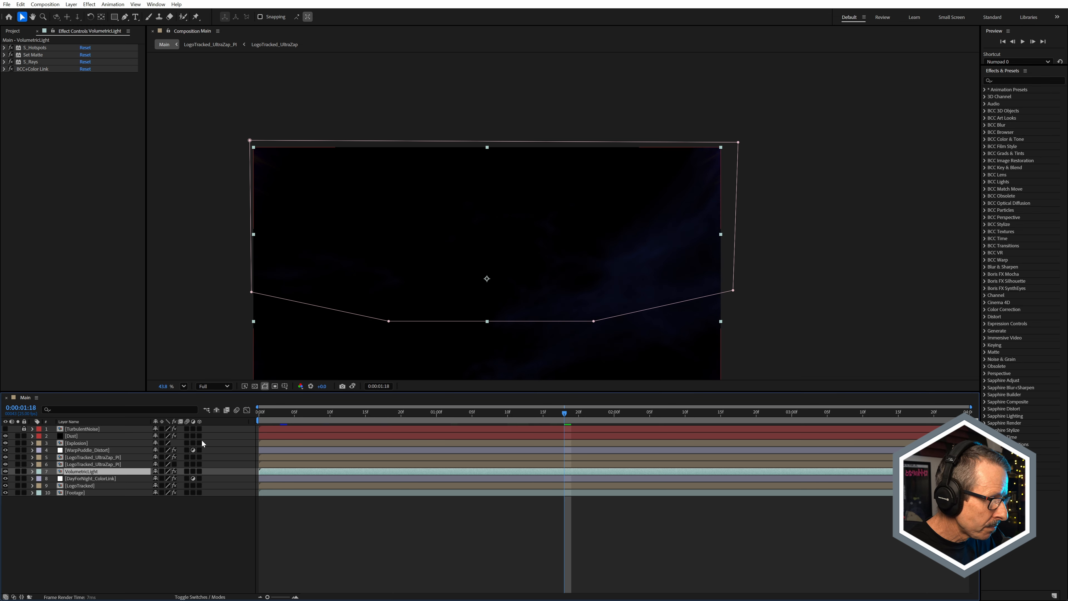